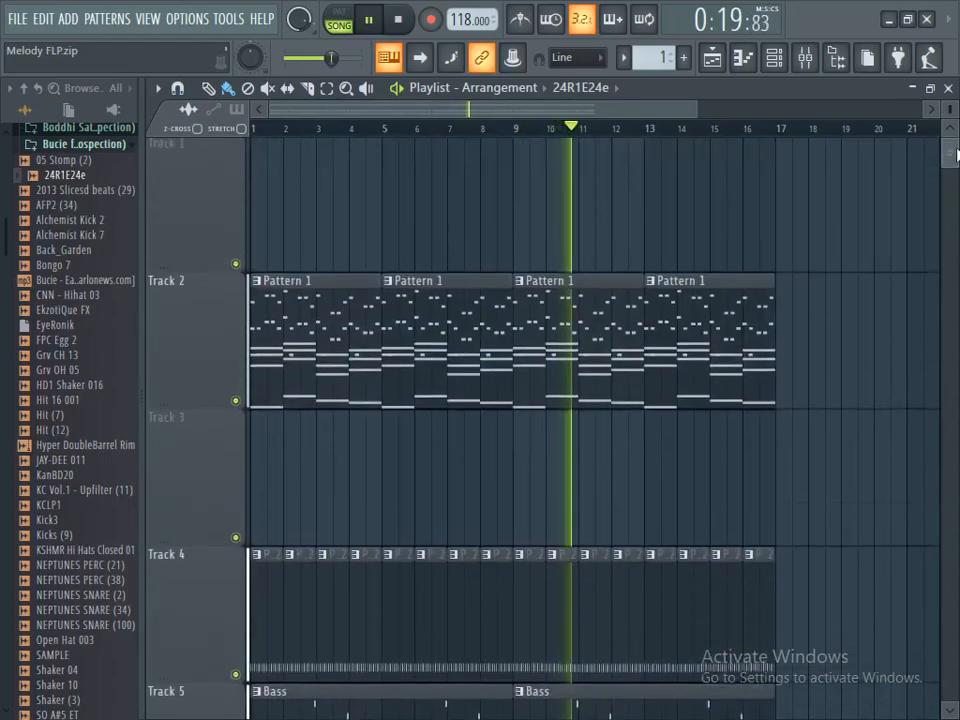
- Look over the playlist tracks during song playback and stop the playback
scroll(957, 160, "down", 3)
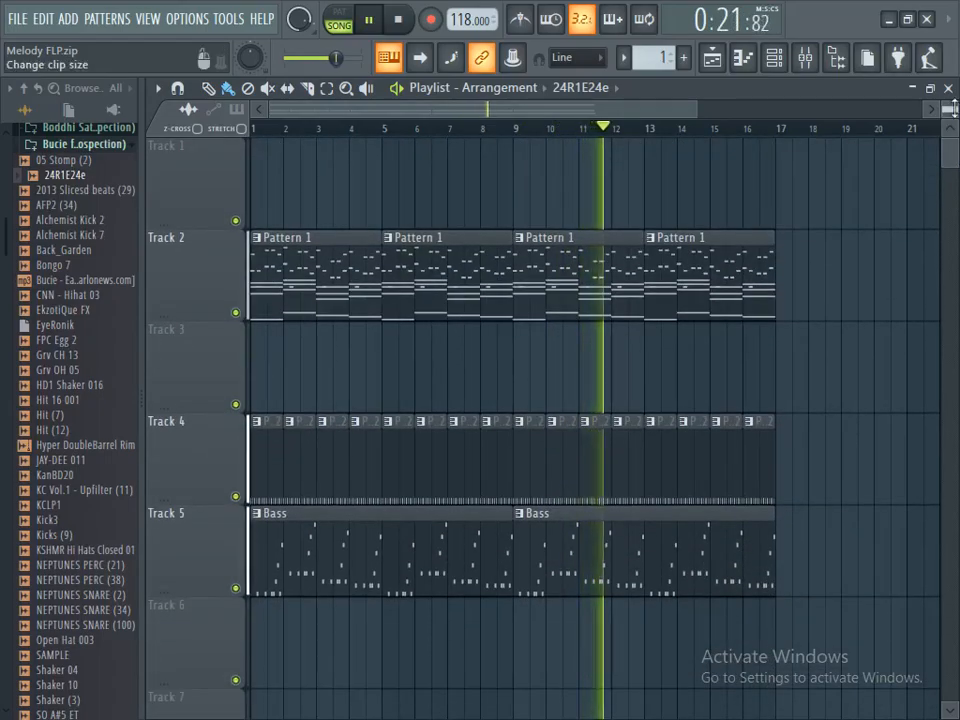
scroll(955, 160, "down", 4)
scroll(955, 160, "up", 4)
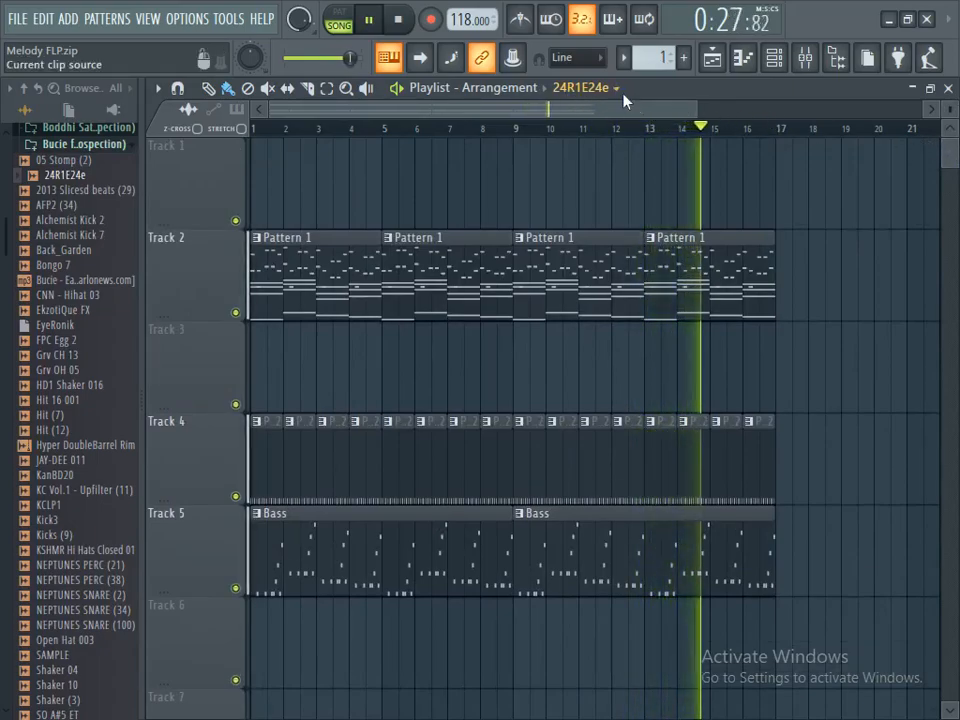
left_click(401, 20)
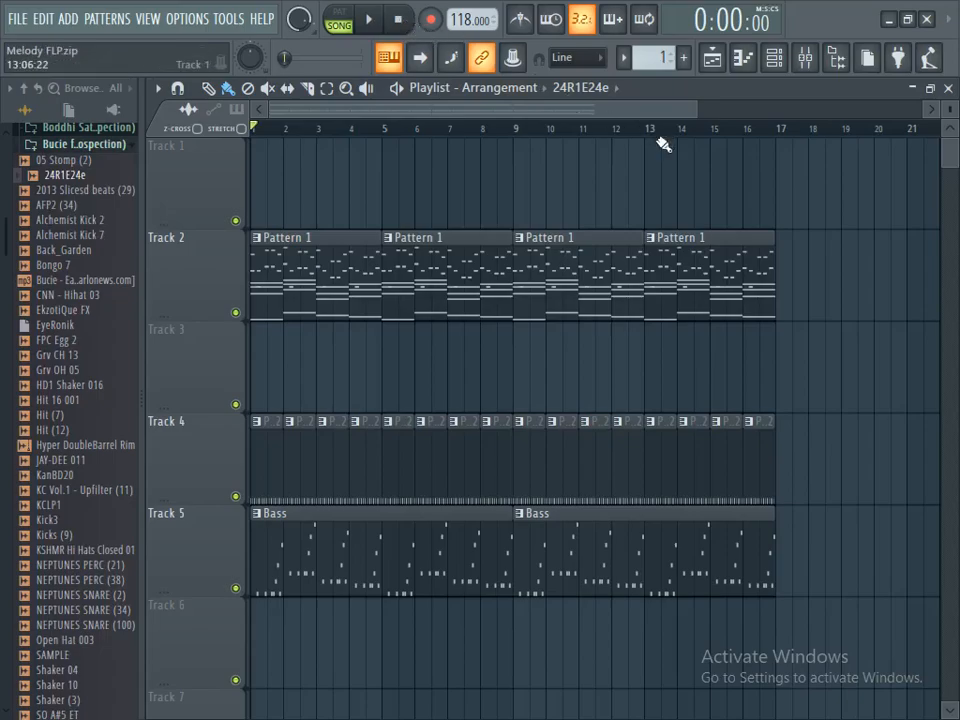
- Examine the whole arrangement of Pattern 1, Pattern 2 and Bass clips in the playlist and play its opening briefly
left_click_drag(695, 110, 785, 110)
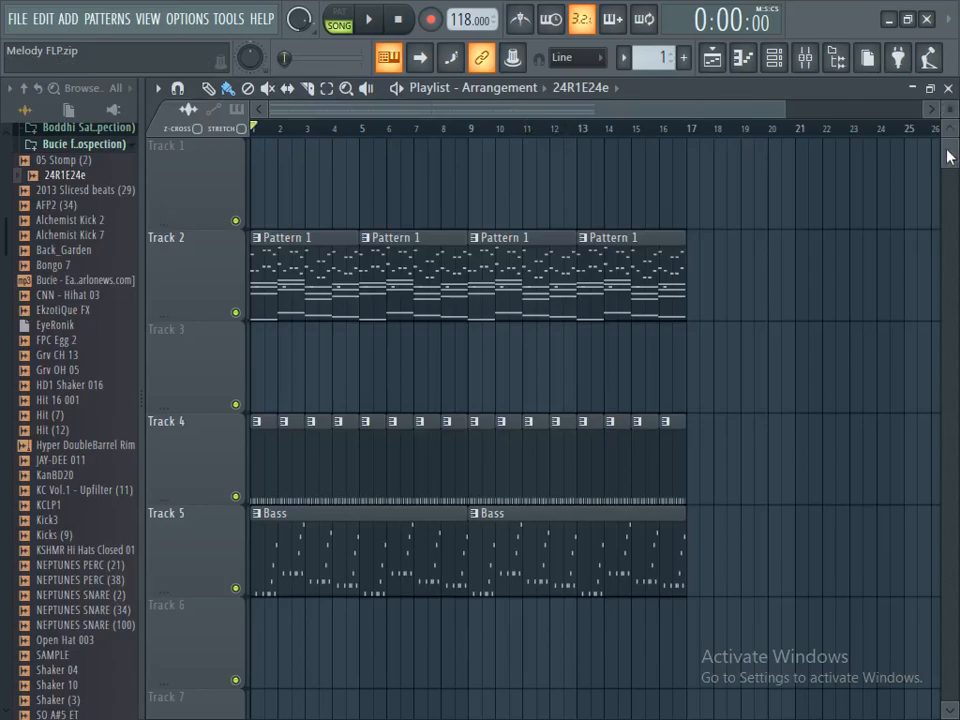
scroll(955, 152, "down", 5)
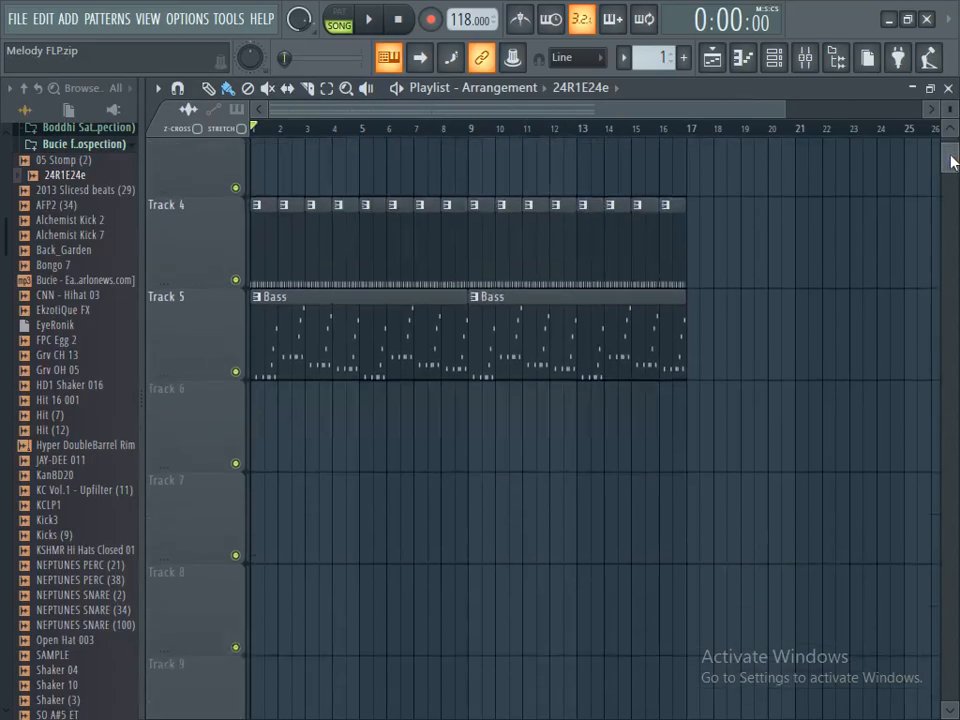
scroll(956, 145, "up", 5)
scroll(953, 132, "up", 3)
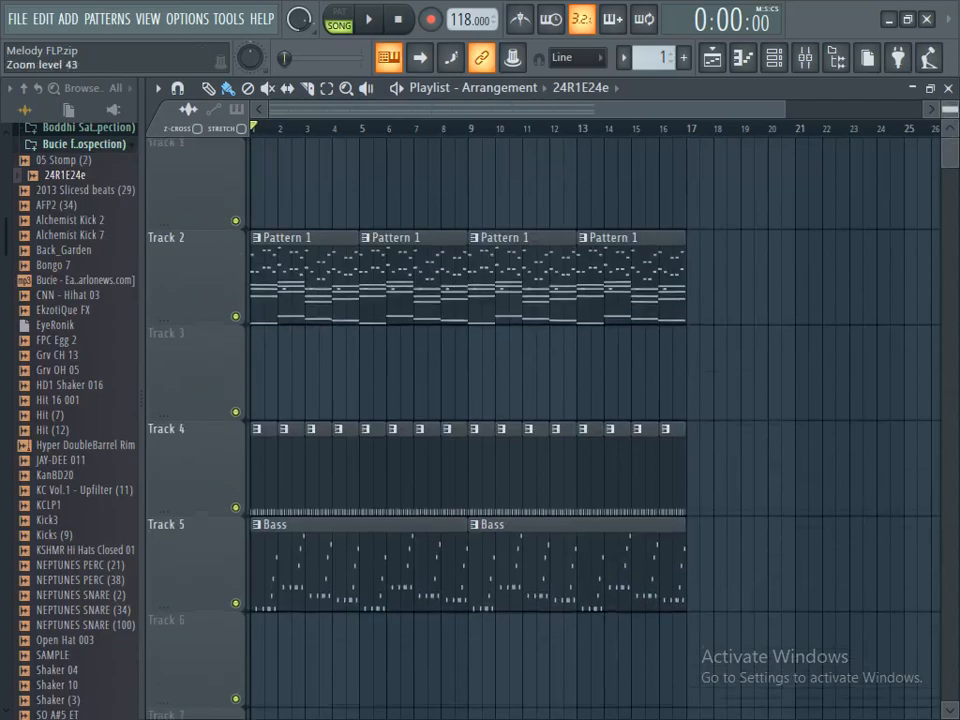
scroll(951, 162, "down", 10)
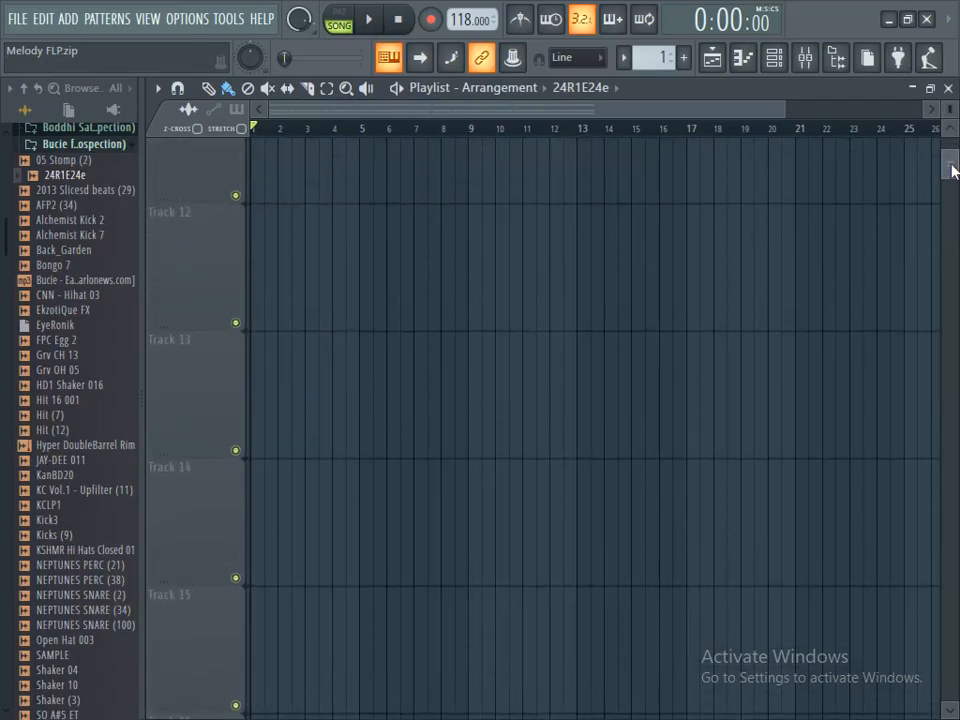
scroll(953, 168, "up", 10)
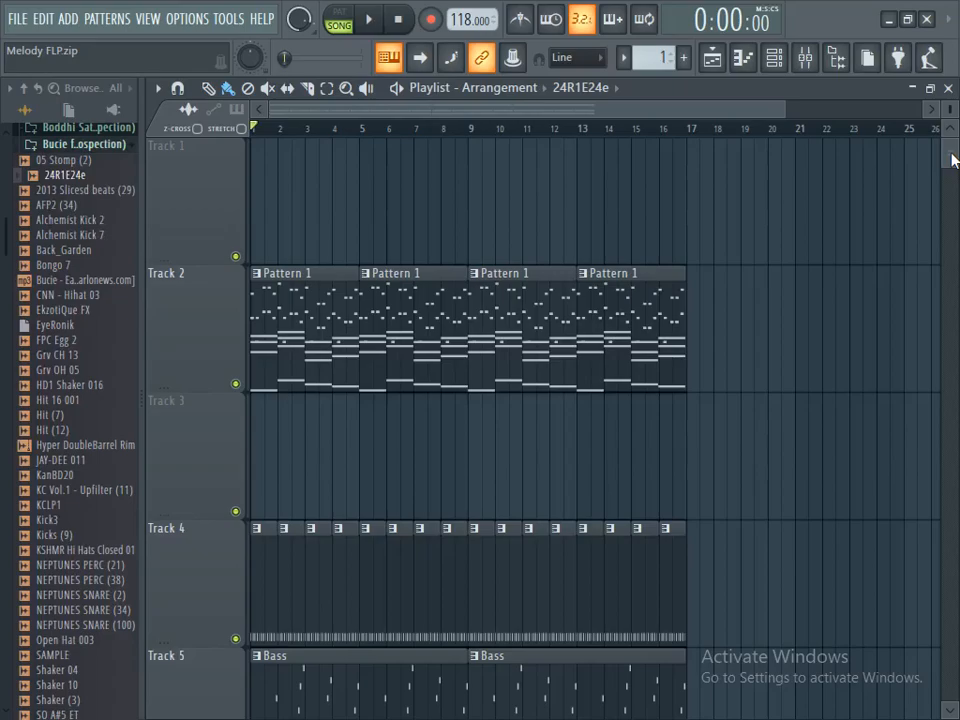
scroll(953, 160, "down", 2)
scroll(953, 155, "up", 2)
left_click_drag(786, 113, 842, 113)
scroll(874, 253, "down", 3)
scroll(756, 251, "up", 2)
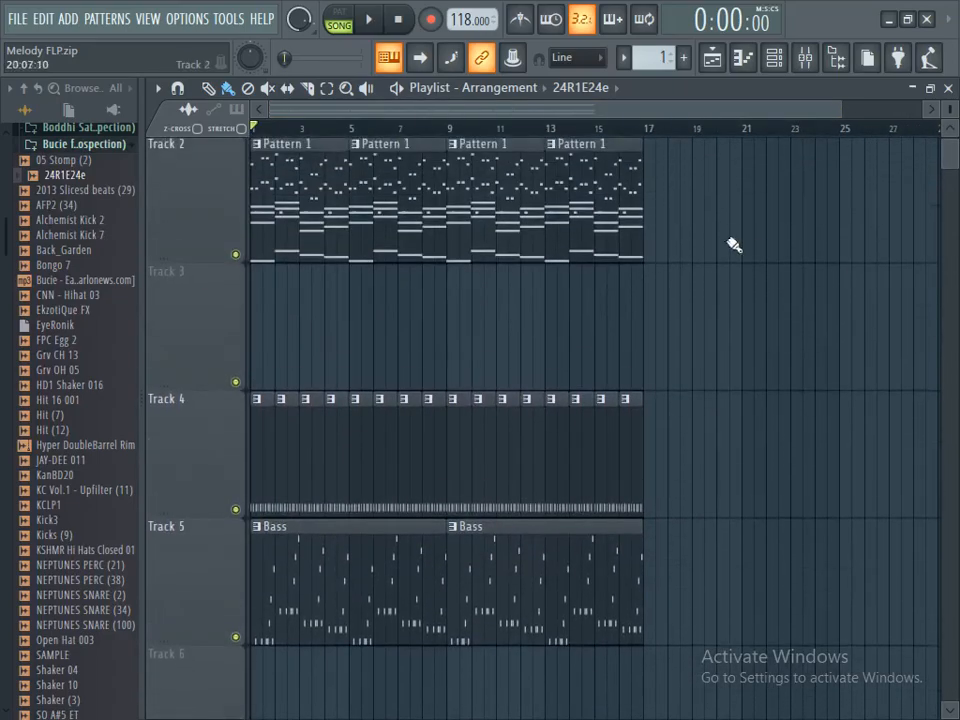
key("space")
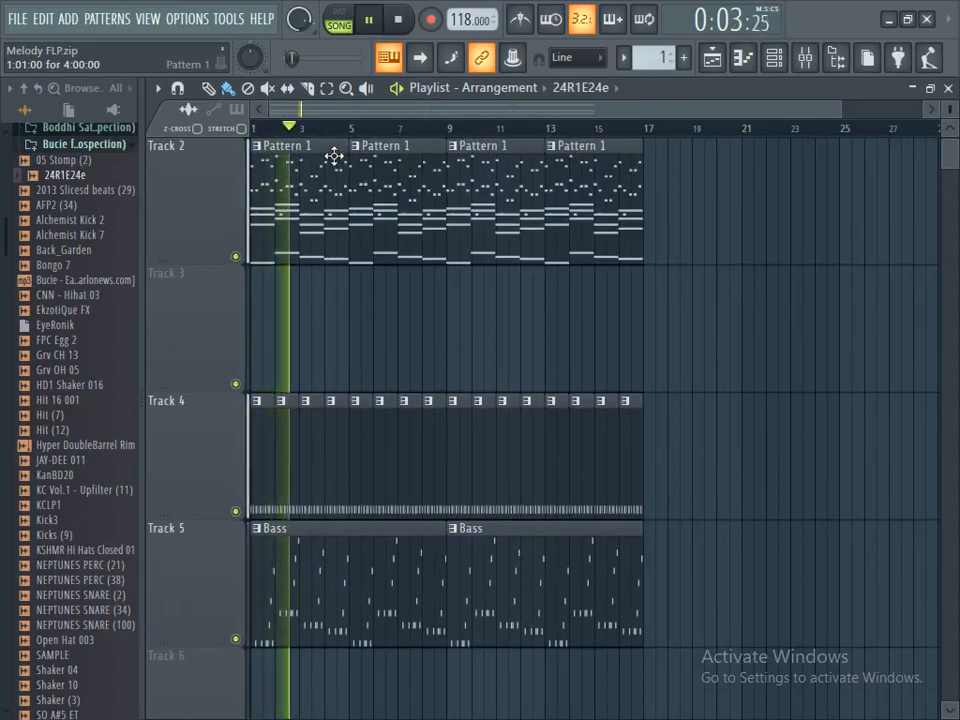
key("space")
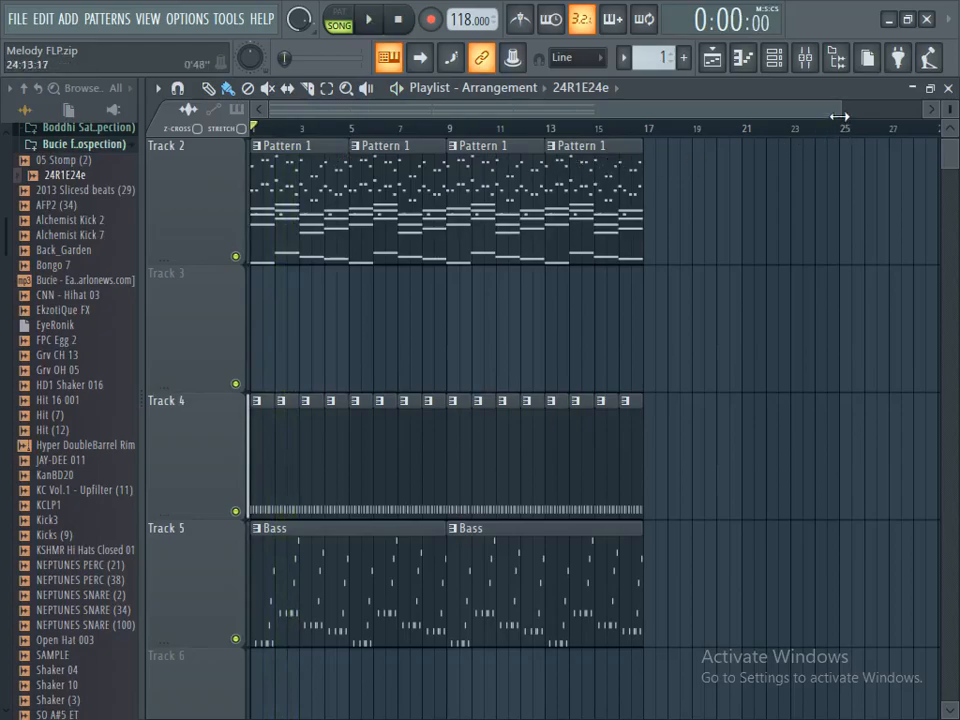
- Open Pattern 2 from Track 4, show its channel steps and audition it in pattern mode
scroll(761, 274, "down", 1)
double_click(535, 319)
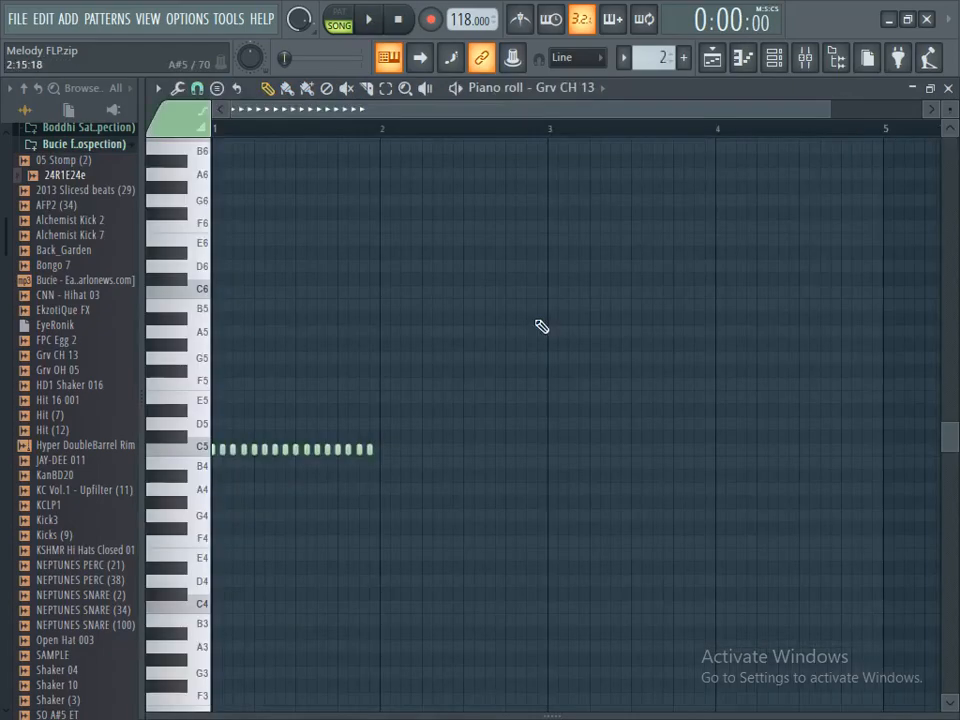
left_click(774, 58)
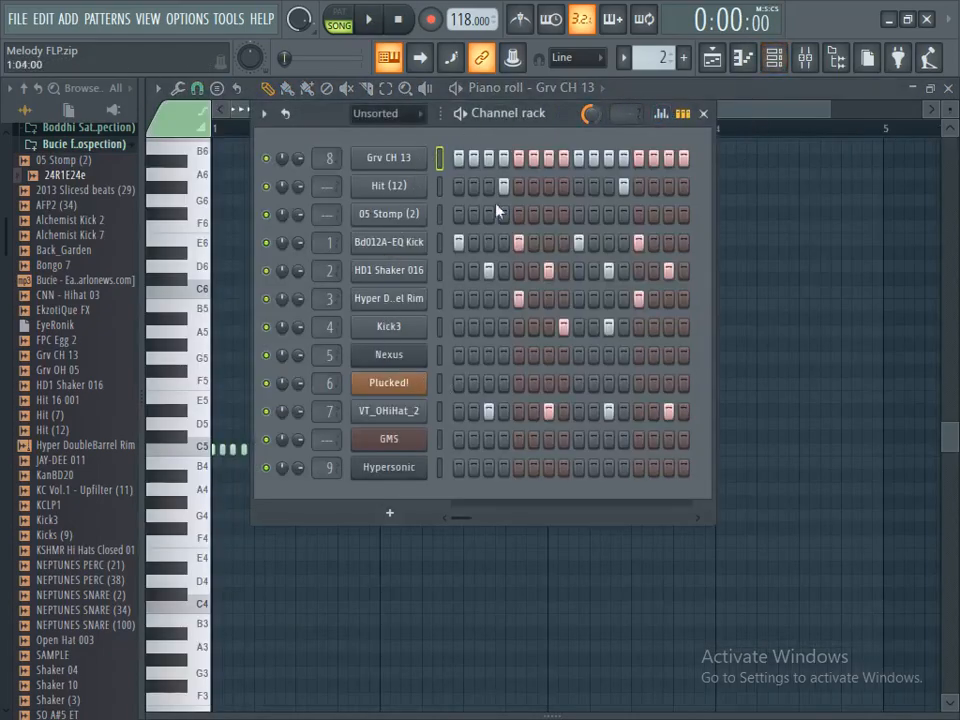
left_click(338, 13)
left_click(368, 20)
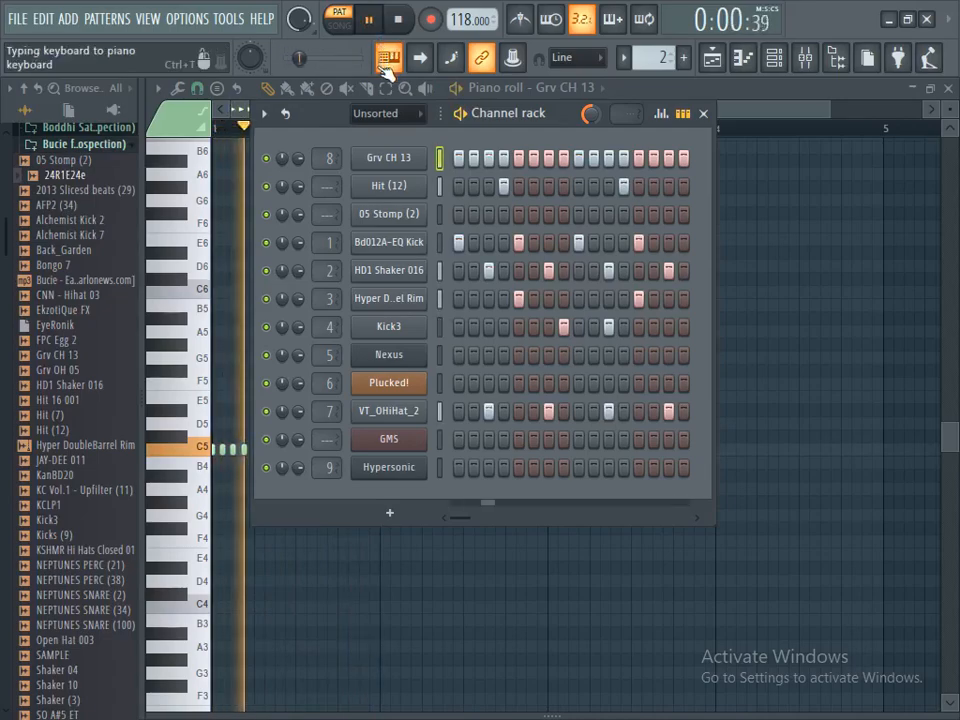
key("space")
left_click(776, 66)
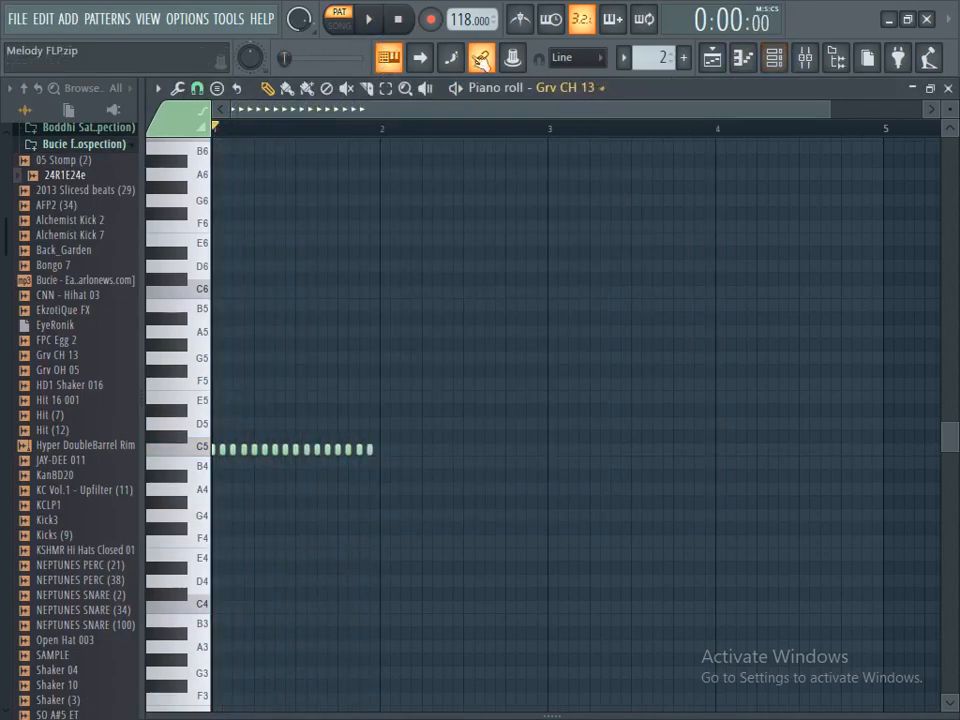
- Switch to Pattern 1, show its channels in the channel rack and audition it
left_click(622, 58)
left_click(645, 79)
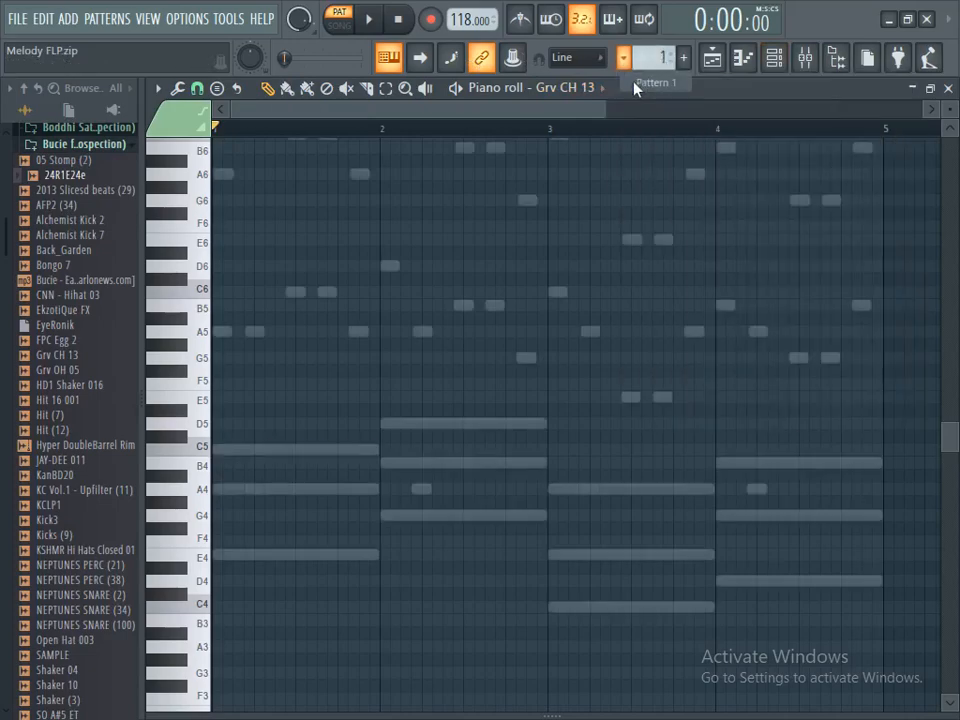
left_click(776, 66)
key("space")
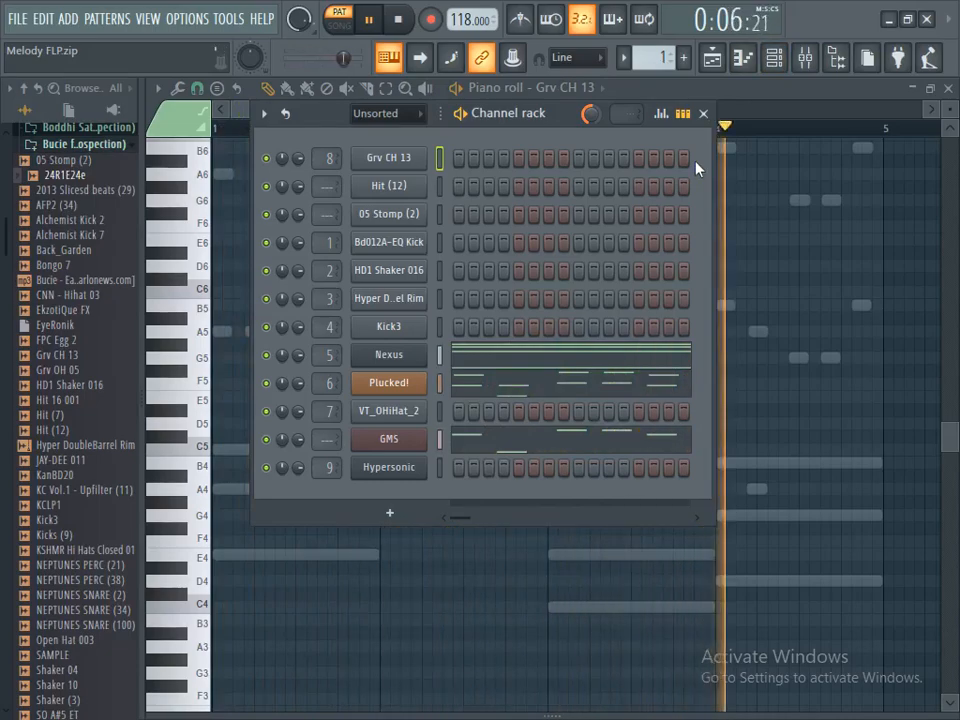
key("space")
- Switch to the Bass pattern and audition it
left_click(666, 62)
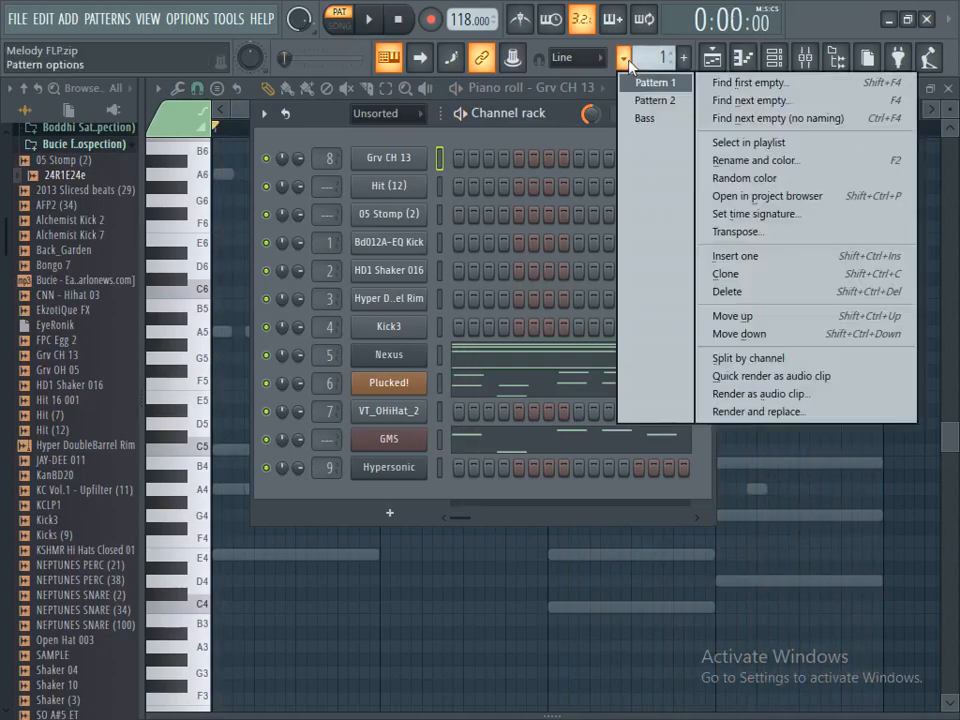
left_click(641, 119)
key("space")
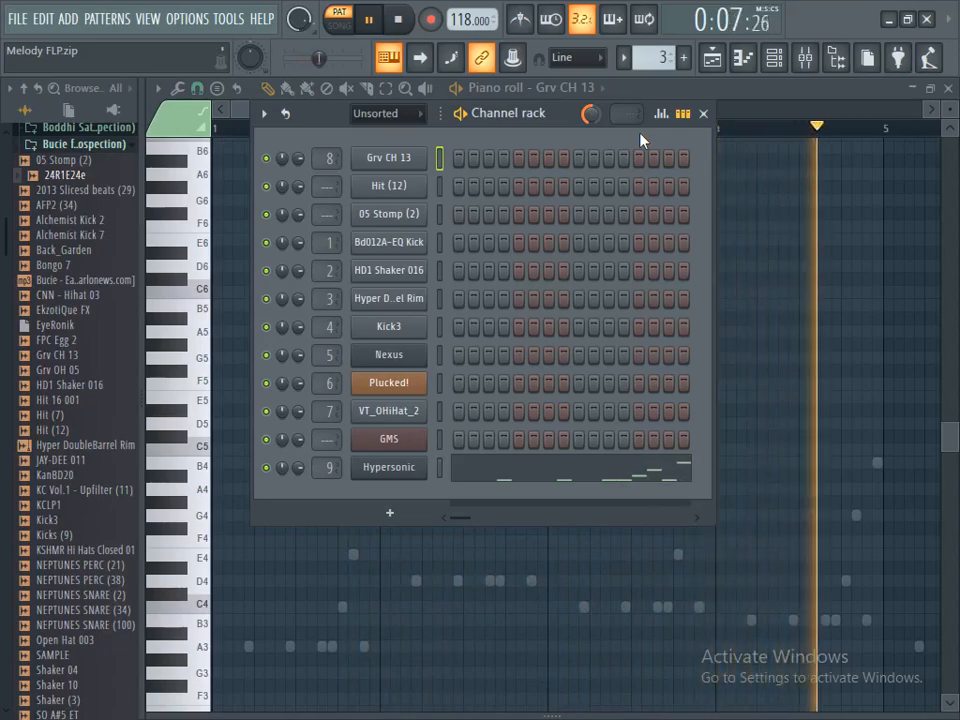
key("space")
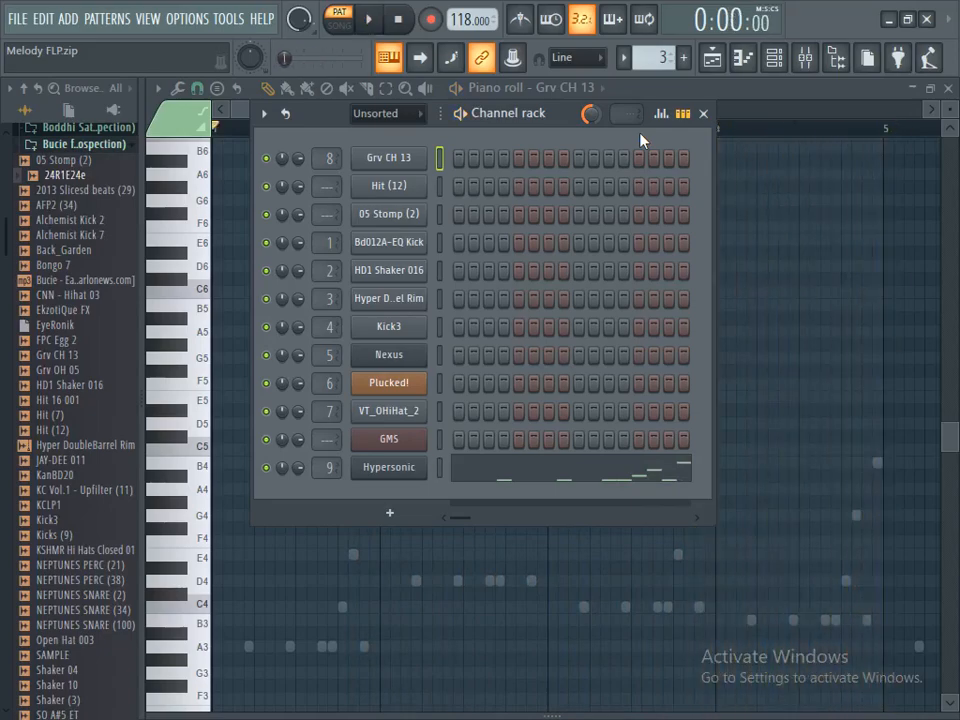
- Clear the Pattern 2 clips from Track 4 in the playlist and place one Pattern 2 clip at bar 1 of Track 6
left_click(711, 58)
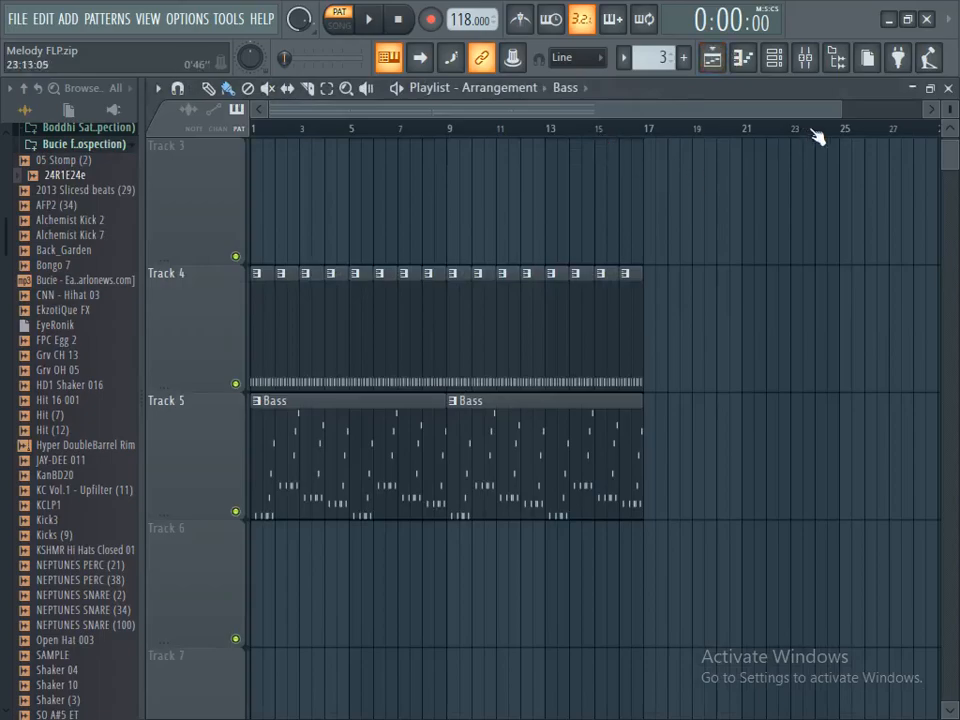
left_click_drag(839, 109, 868, 109)
scroll(761, 296, "up", 3)
scroll(761, 296, "down", 4)
scroll(763, 297, "up", 1)
scroll(763, 297, "up", 3)
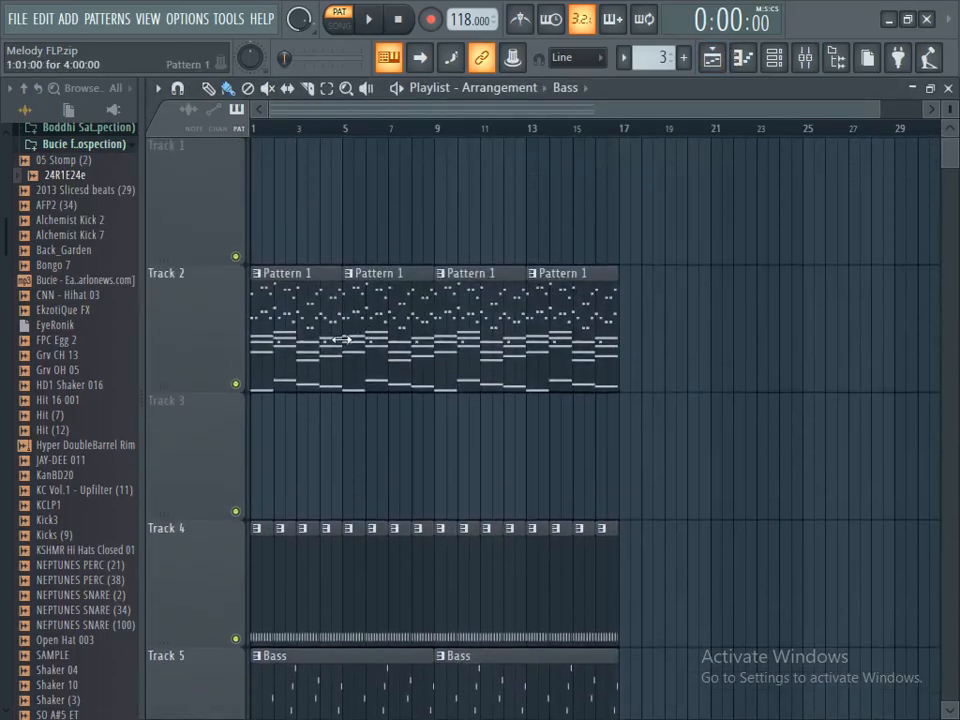
scroll(641, 300, "down", 3)
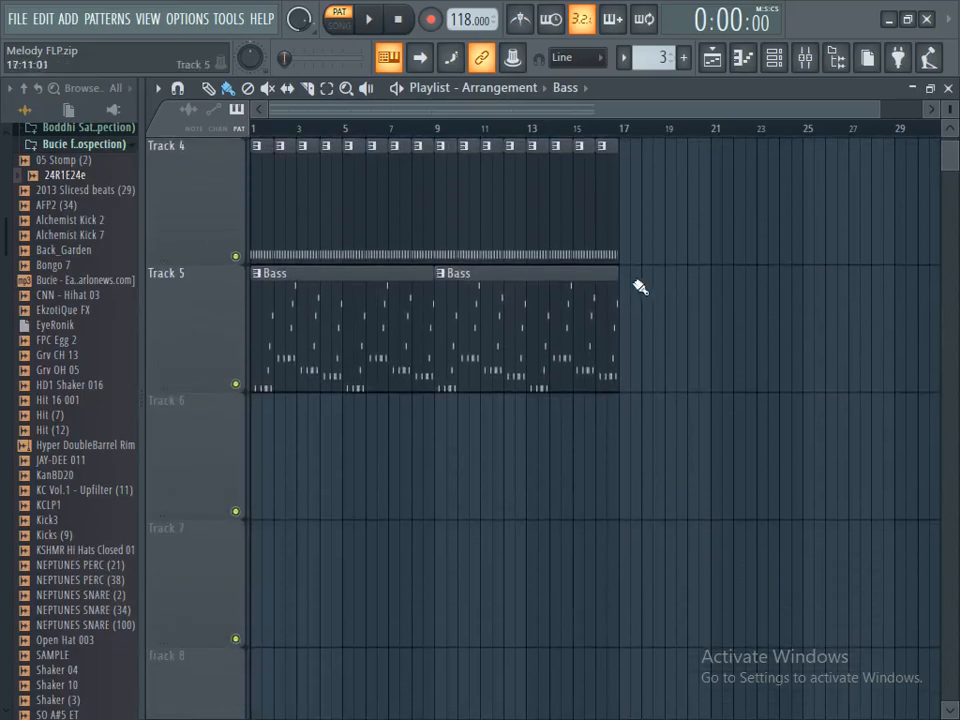
mouse_move(698, 201)
left_mouse_down()
mouse_move(317, 221)
mouse_move(289, 214)
mouse_move(291, 471)
mouse_move(252, 513)
left_mouse_up()
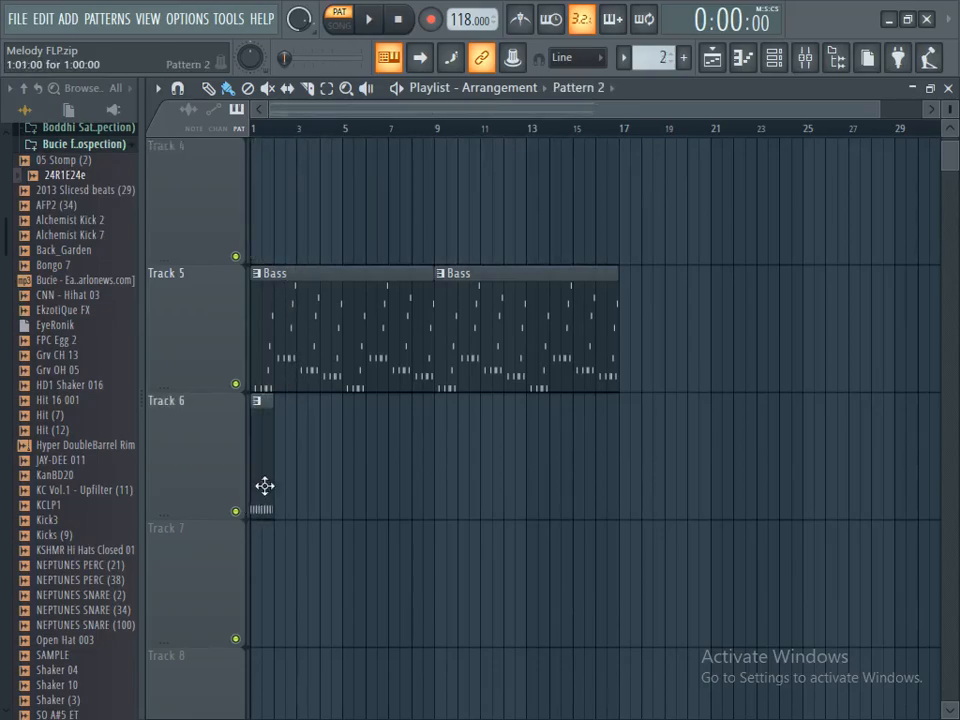
- Review the combined drum channels of Pattern 2 in the channel rack and play the pattern briefly
left_click(790, 70)
left_click(371, 22)
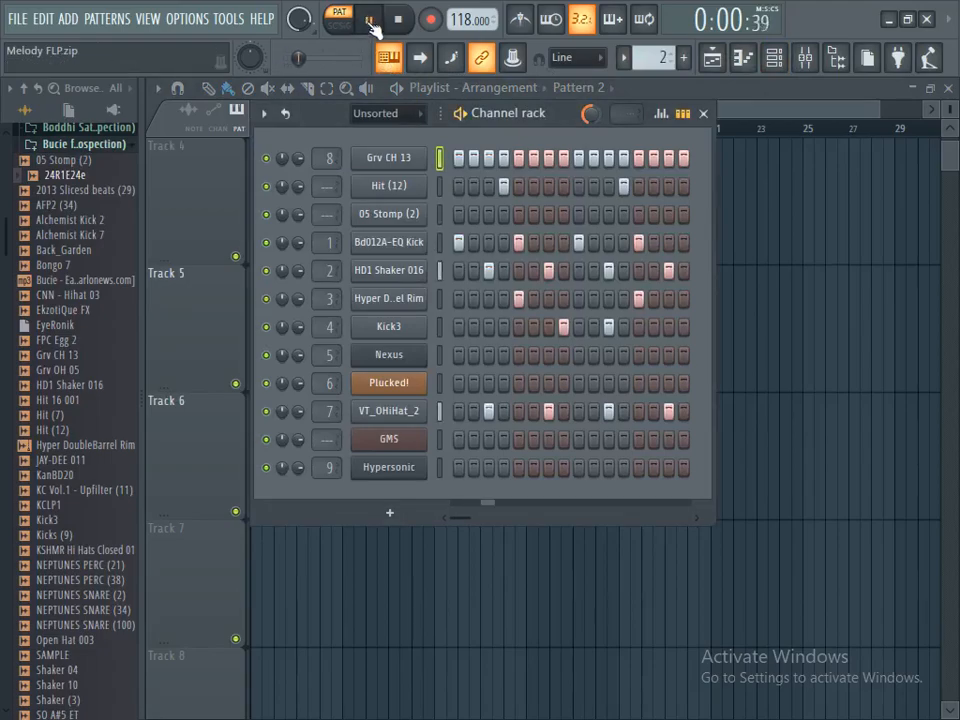
left_click(398, 20)
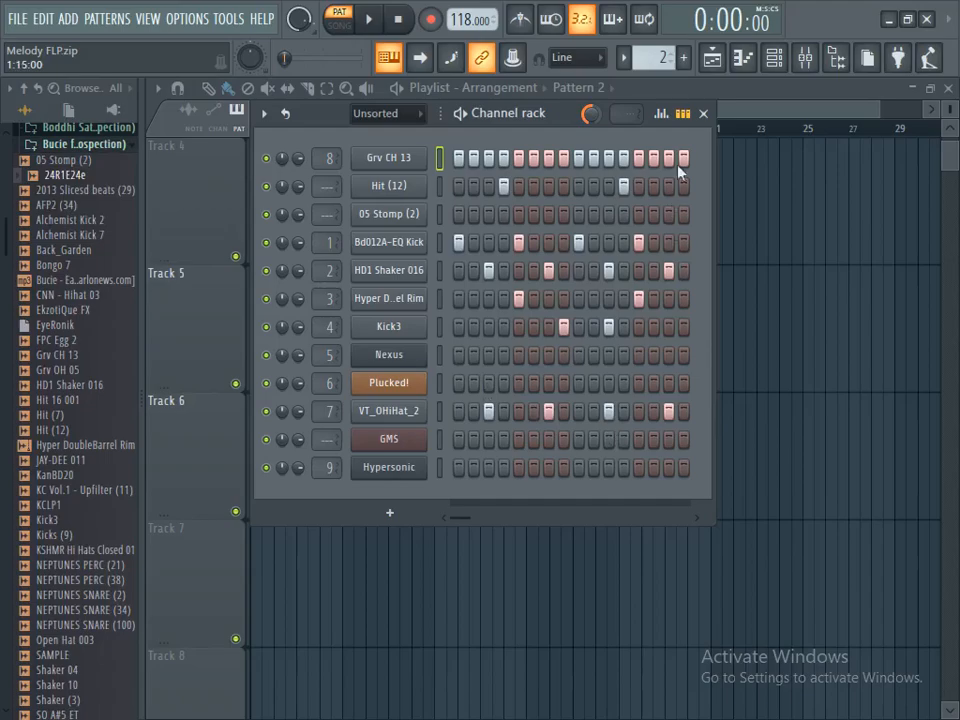
- Split Pattern 2 by channel and audition the separated Grv CH 13 pattern with the channel rack shown
left_click(624, 59)
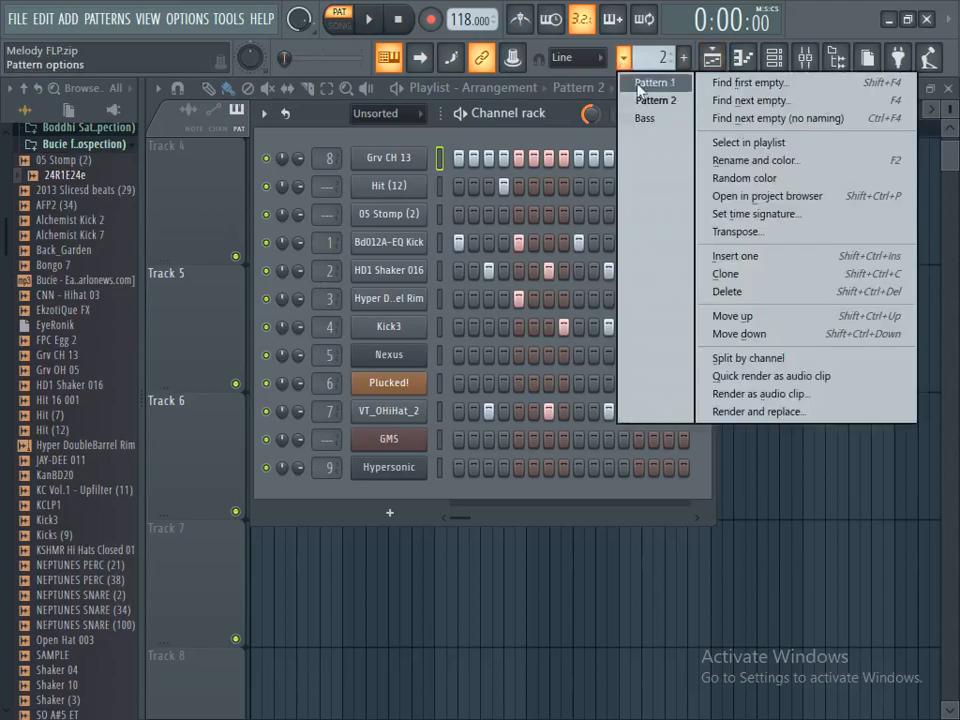
left_click(727, 358)
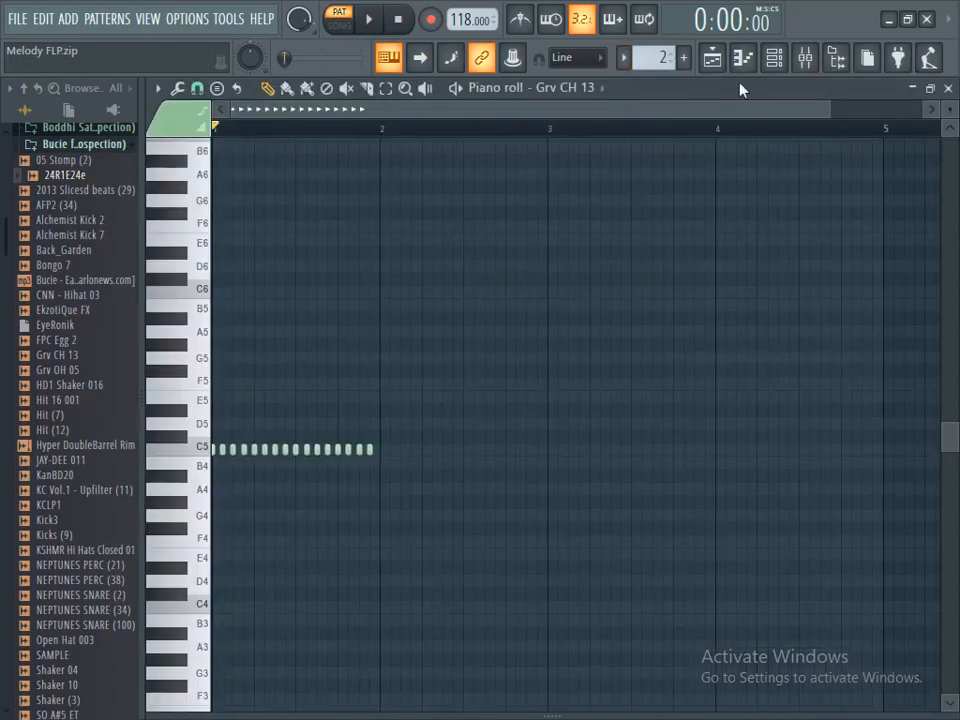
left_click(773, 58)
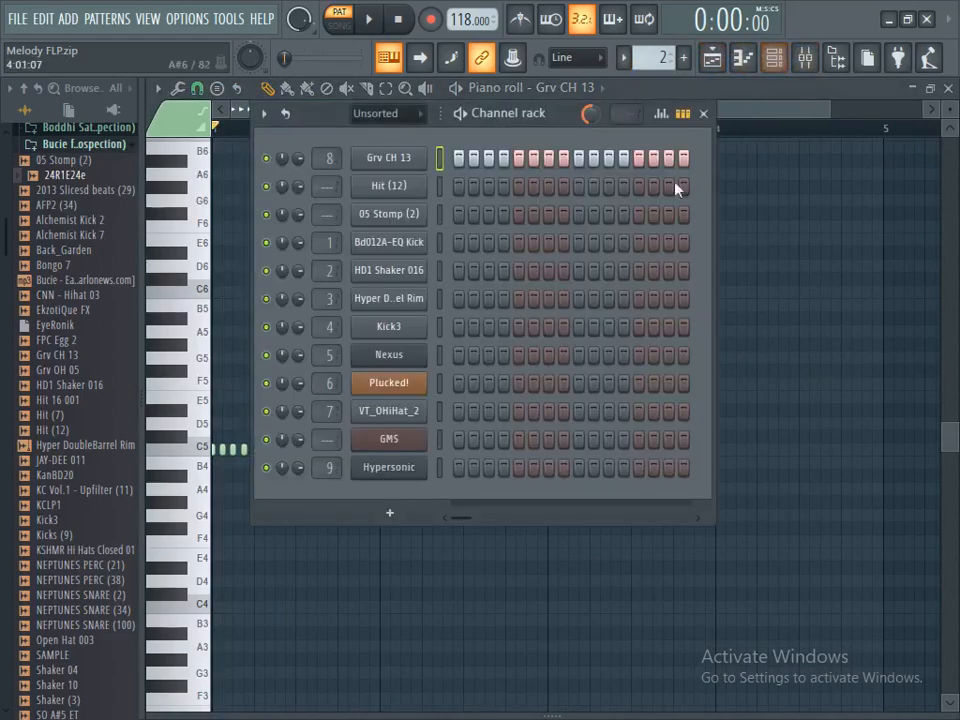
left_click(372, 21)
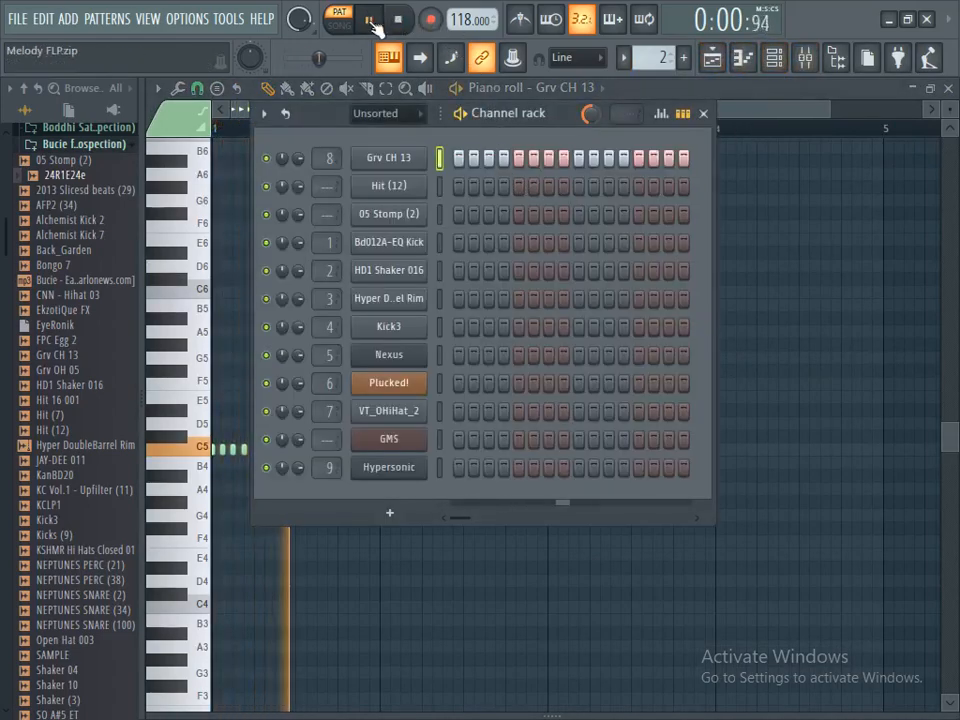
- In the playlist, move the stacked Grv CH 13 clip to Track 7 and the Hit (12) clip to Track 8, both at bar 1
left_click(712, 62)
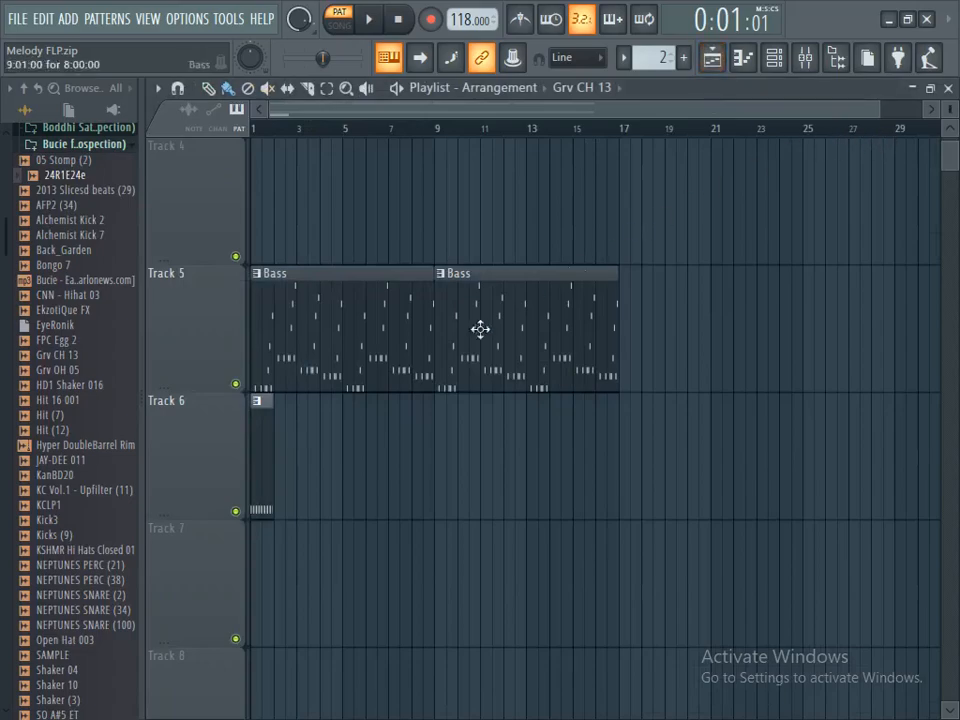
scroll(316, 449, "up", 4)
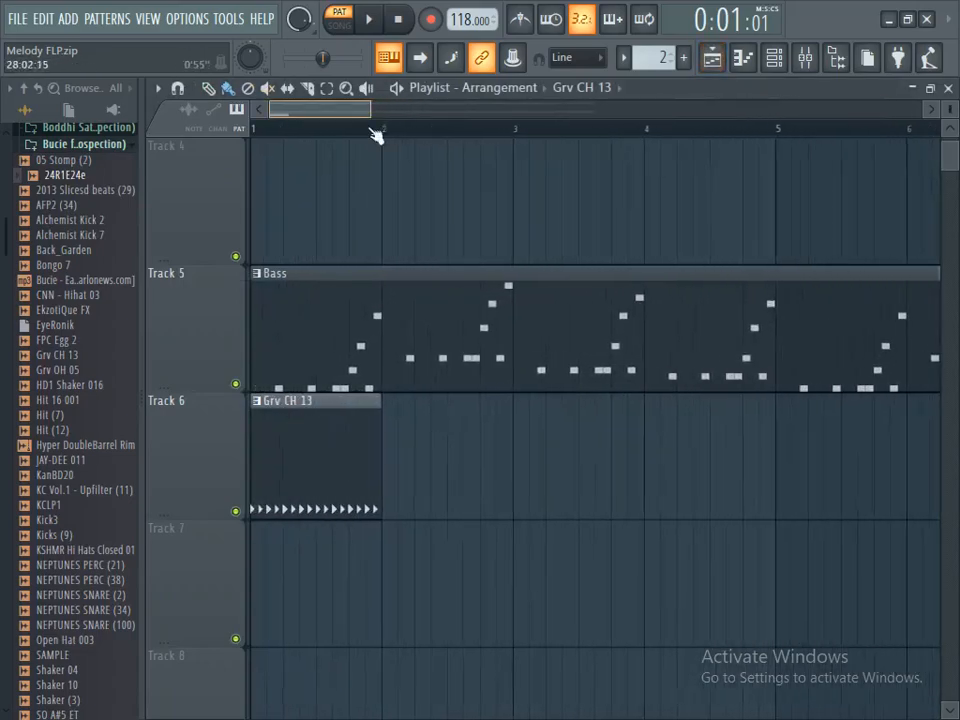
left_click_drag(376, 116, 470, 111)
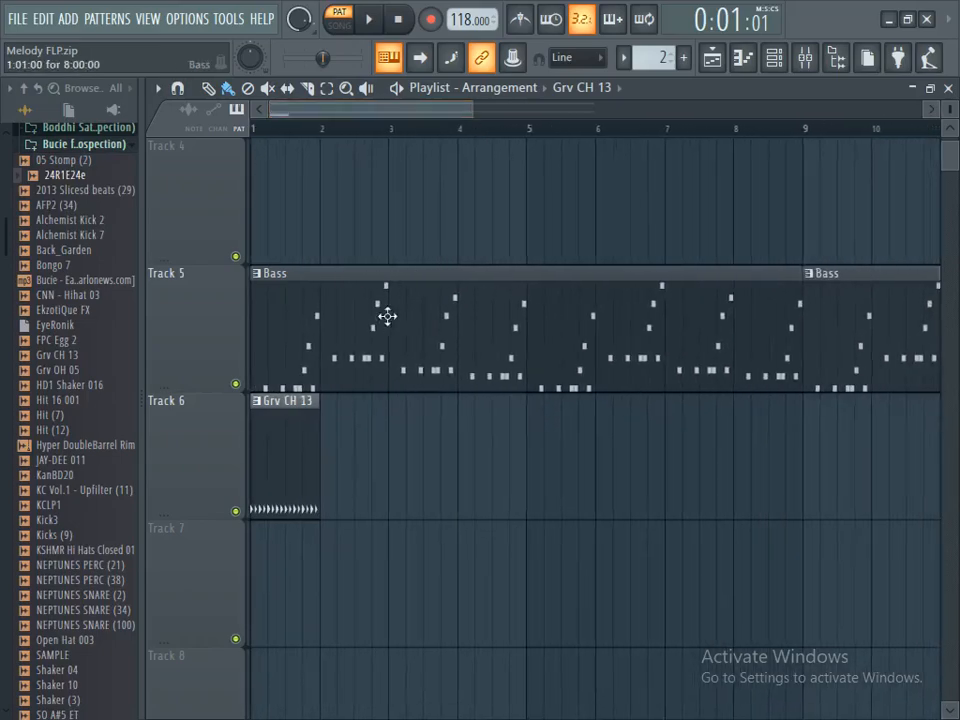
left_click_drag(281, 468, 262, 640)
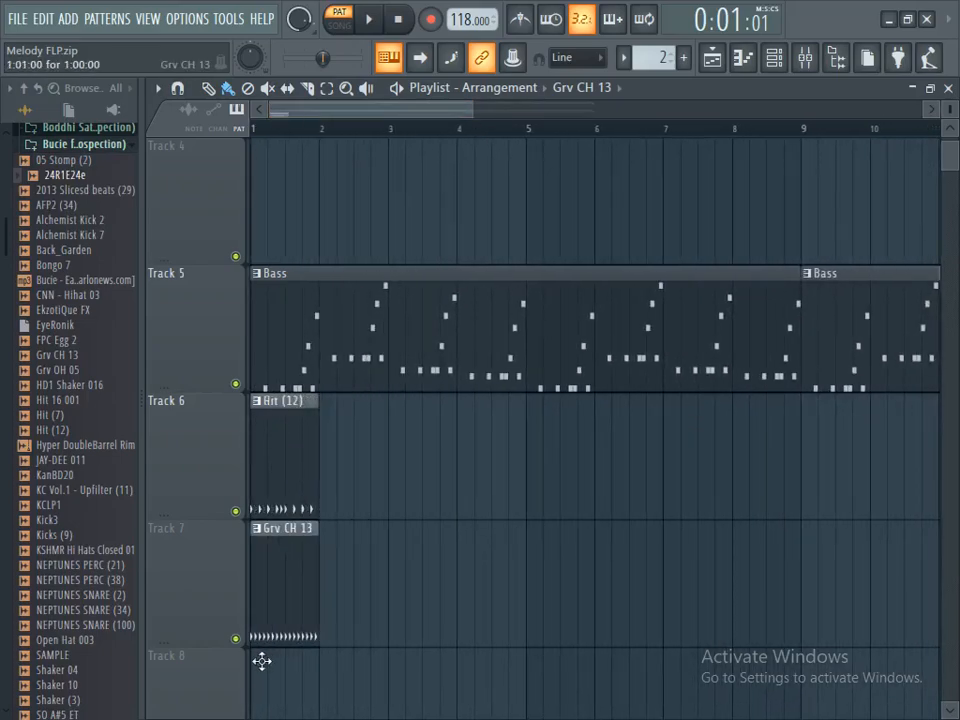
left_click_drag(273, 474, 259, 712)
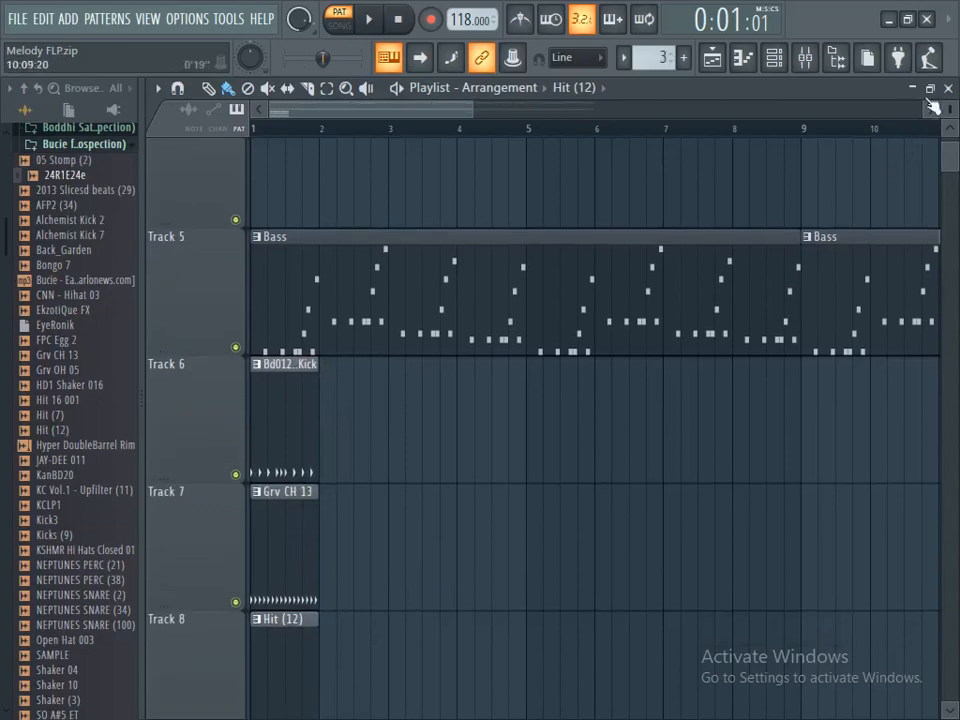
- Move the stacked drum clips at bar 1 apart: Bd012A-EQ Kick to Track 9, Hyper DoubleBarrel Rim 10, HD1 Shaker 016 11, Kick3 12, VT_OHiHat_2 13
left_click_drag(948, 100, 948, 78)
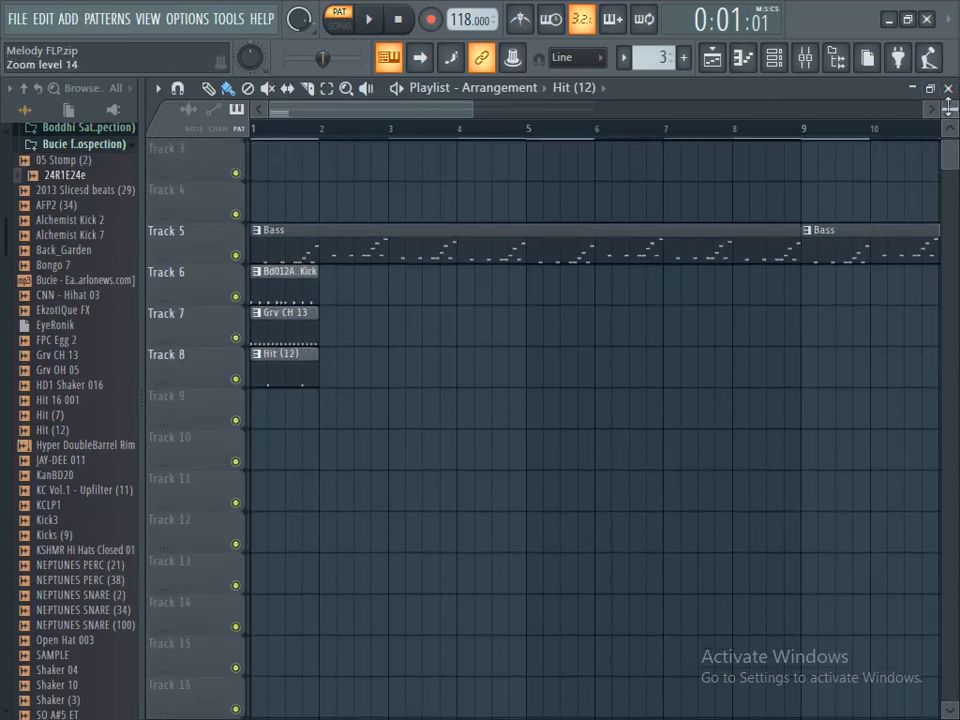
left_click_drag(283, 289, 297, 466)
left_click_drag(283, 304, 281, 456)
left_click_drag(285, 279, 281, 545)
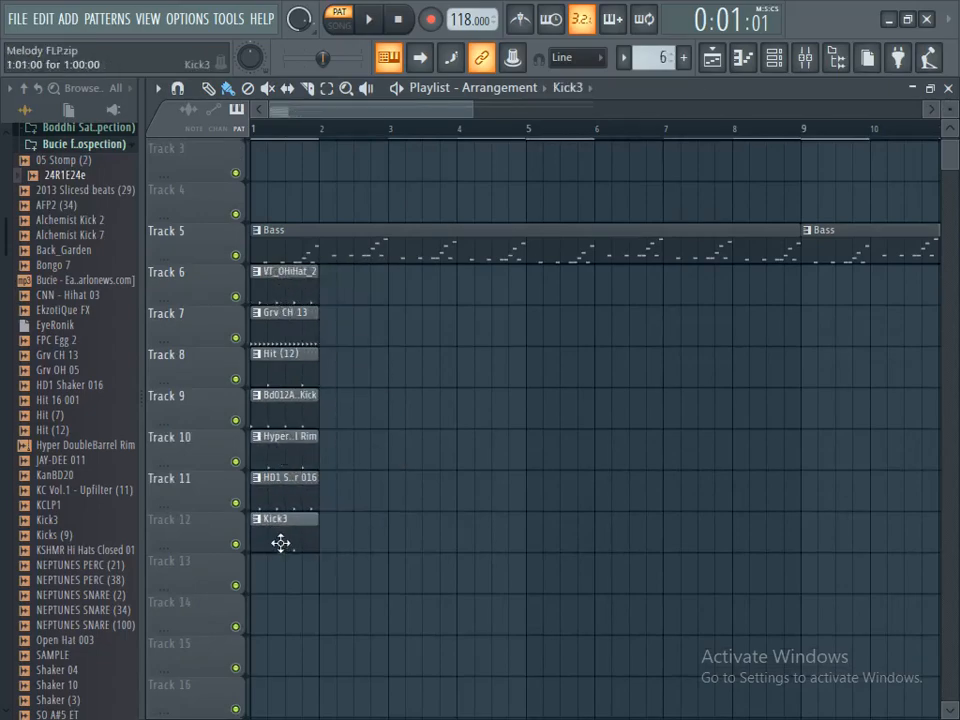
left_click_drag(287, 279, 266, 581)
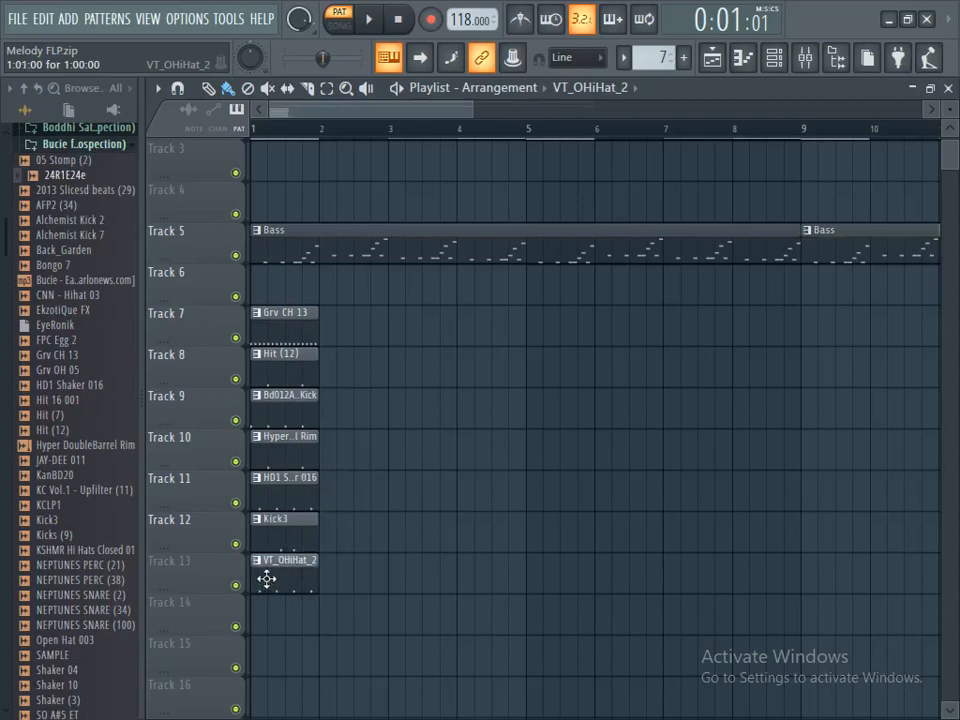
- Auto-name playlist Tracks 7 to 10 after their clips: Grv CH 13, Hit (12), Bd012A-EQ Kick and Hyper DoubleBarrel Rim
scroll(400, 240, "up", 1)
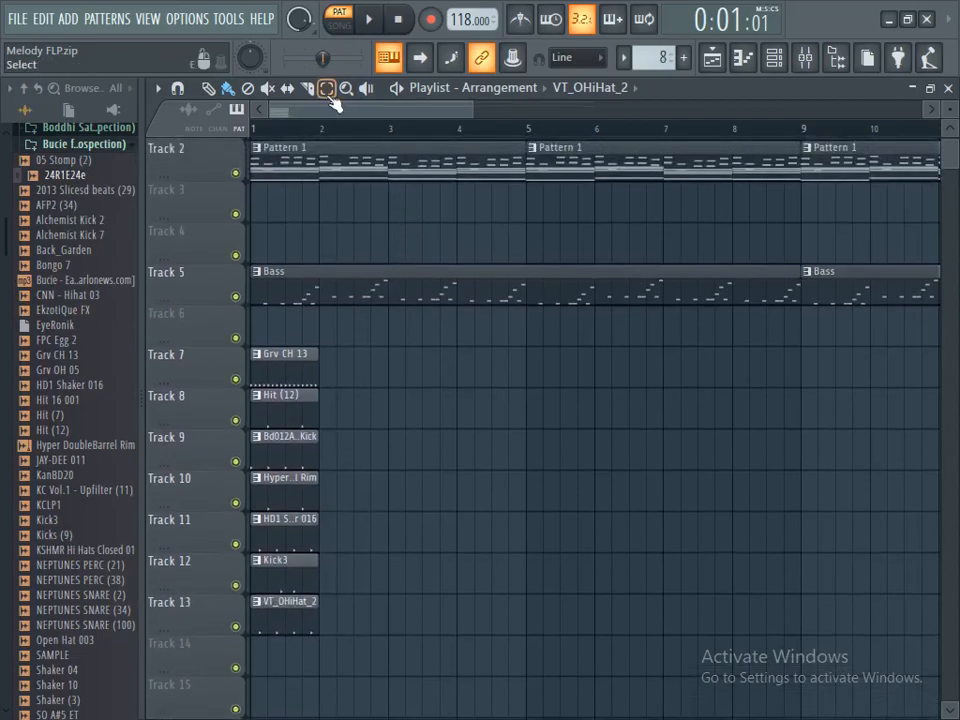
right_click(199, 379)
left_click(214, 349)
right_click(187, 418)
left_click(215, 350)
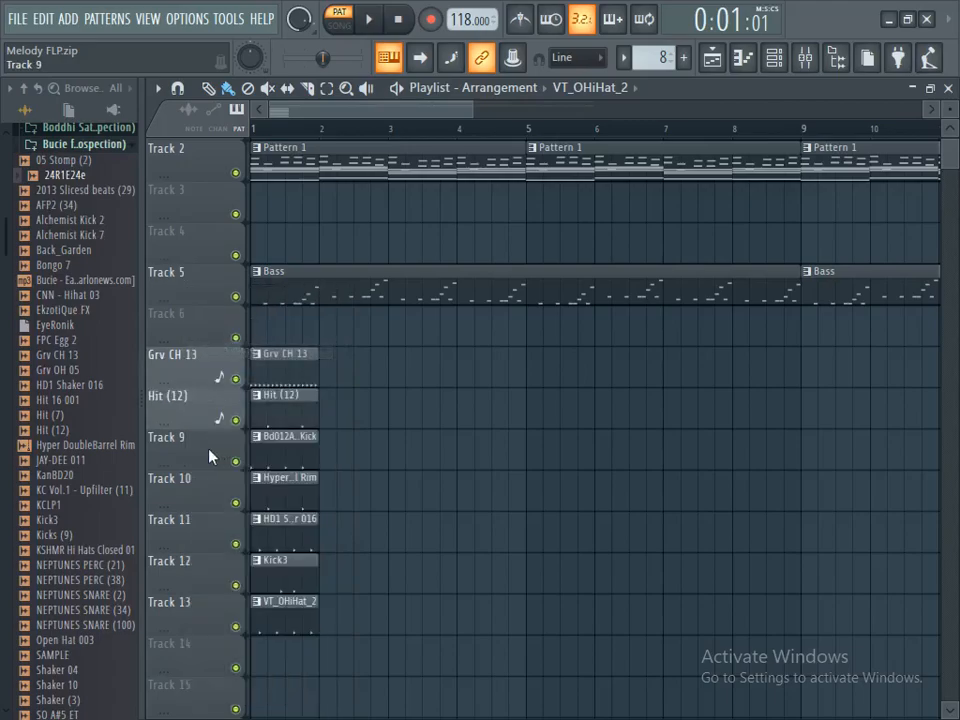
right_click(210, 450)
left_click(245, 350)
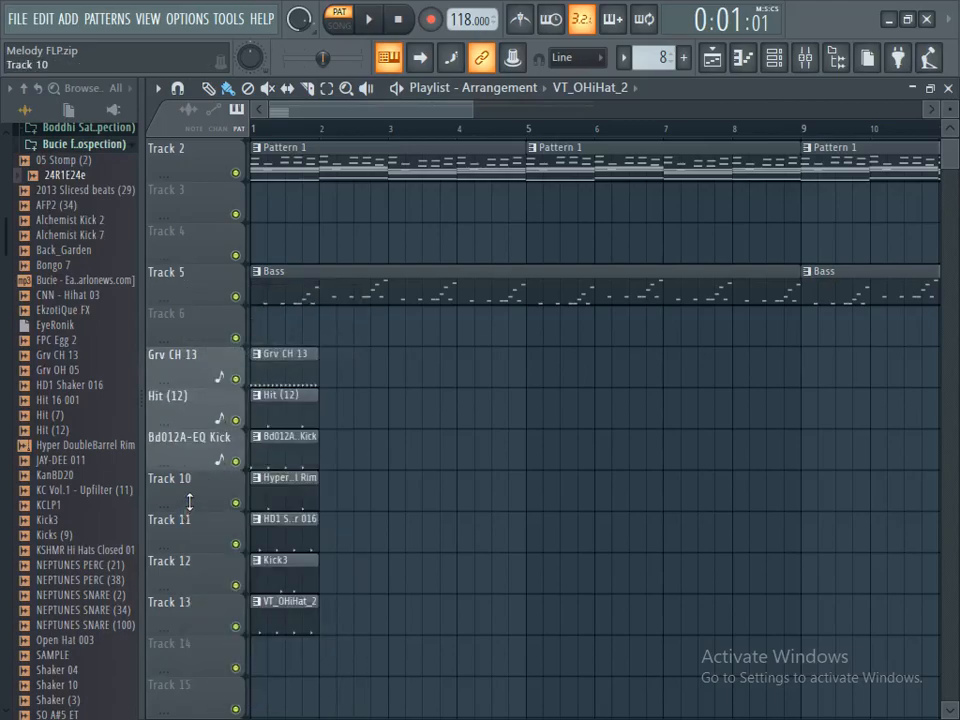
right_click(192, 478)
left_click(234, 349)
- Auto-name playlist Tracks 11 to 13 after their clips: HD1 Shaker 016, Kick3 and VT_OHiHat_2
scroll(206, 440, "down", 2)
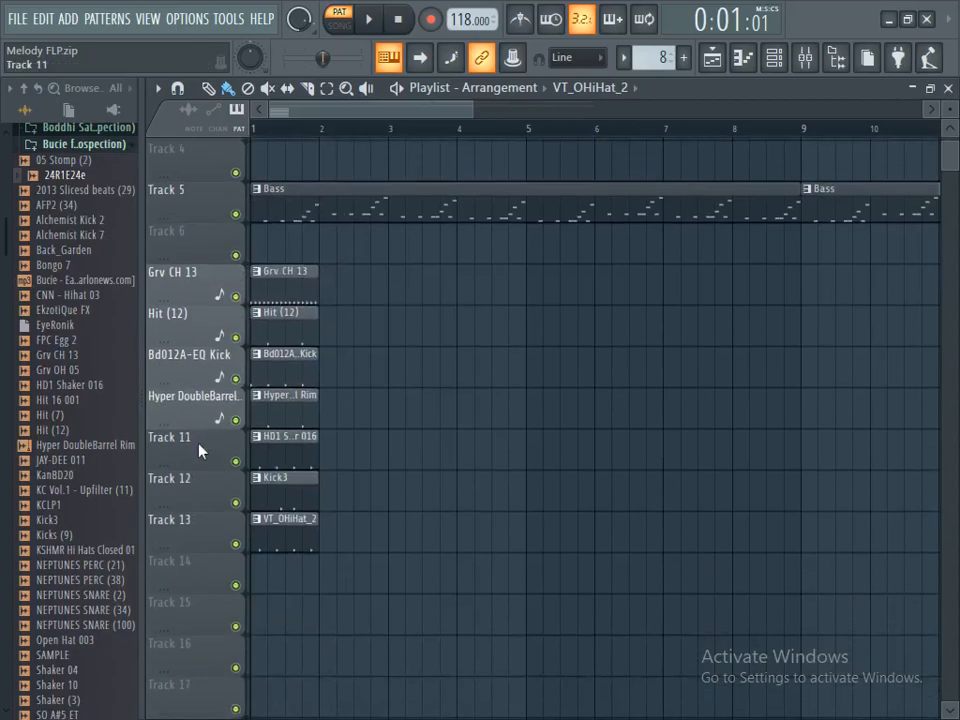
right_click(206, 440)
left_click(235, 350)
right_click(190, 478)
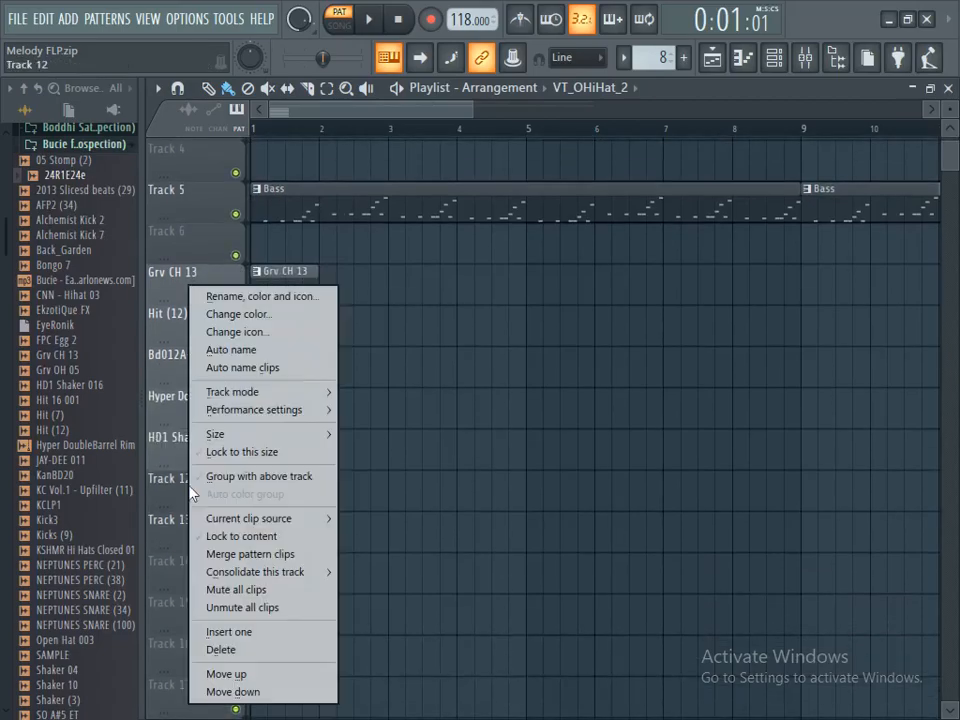
left_click(245, 351)
right_click(203, 535)
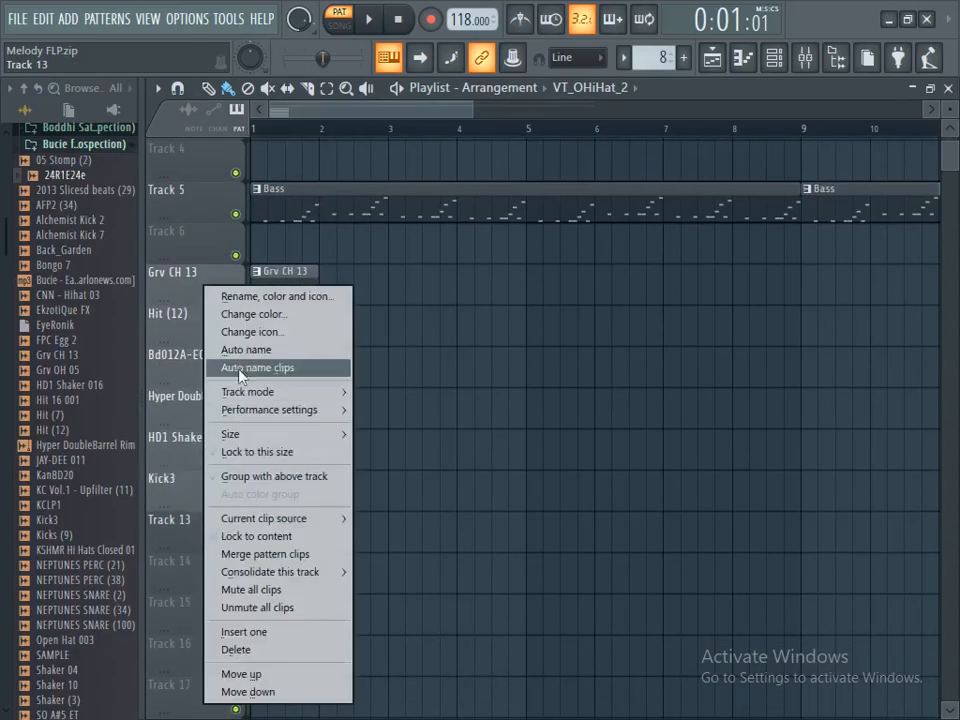
left_click(243, 352)
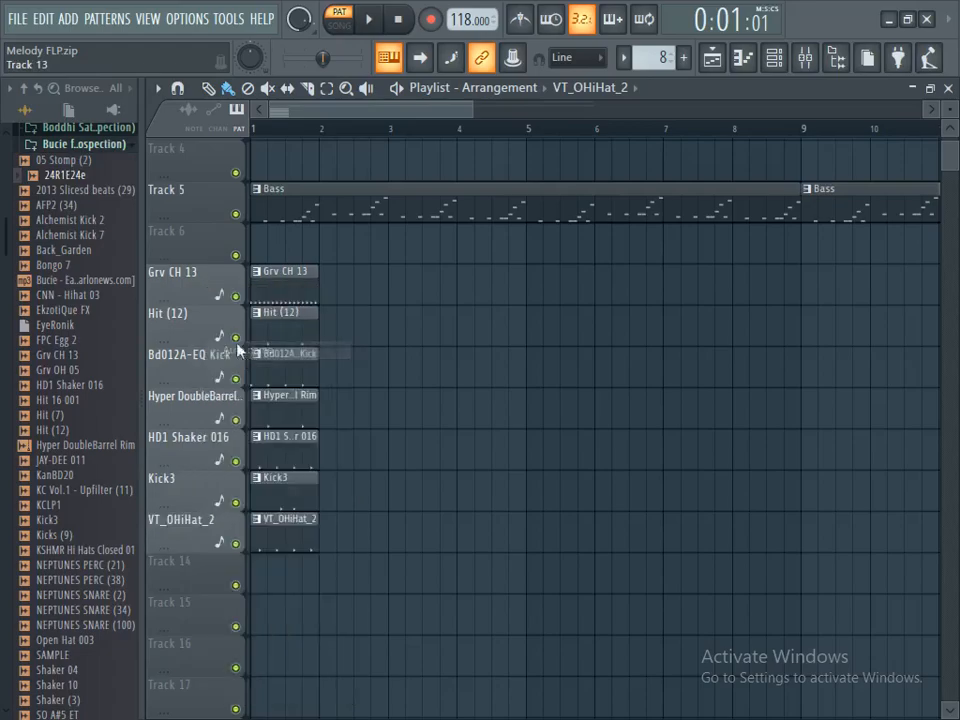
- Color the Grv CH 13 track red and the Hit (12) track pink
right_click(218, 268)
left_click(285, 295)
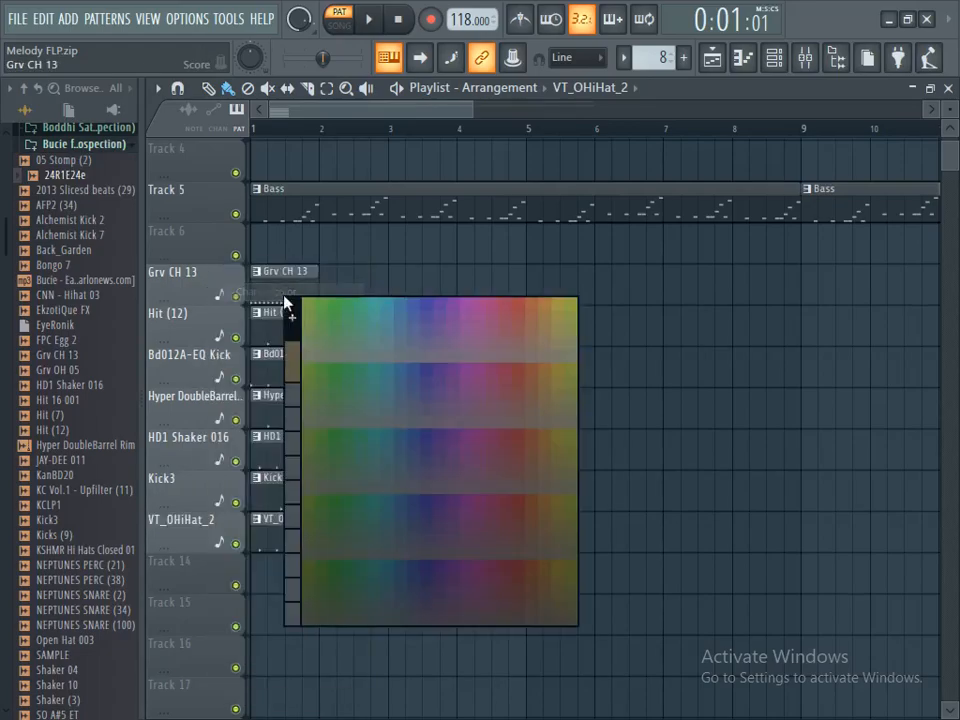
left_click(506, 320)
right_click(220, 286)
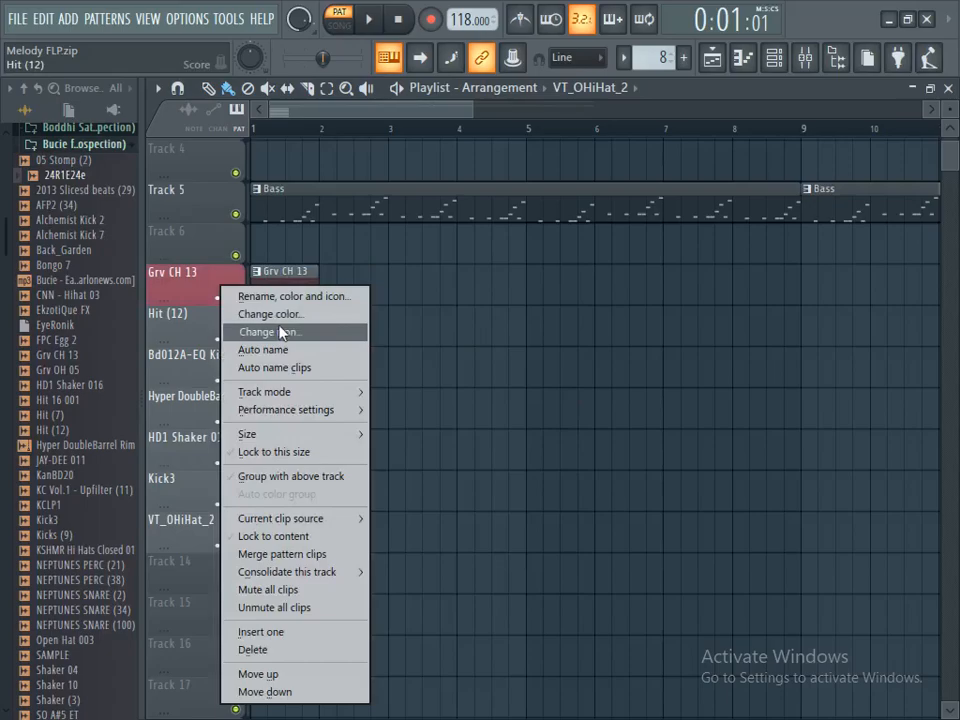
left_click(275, 314)
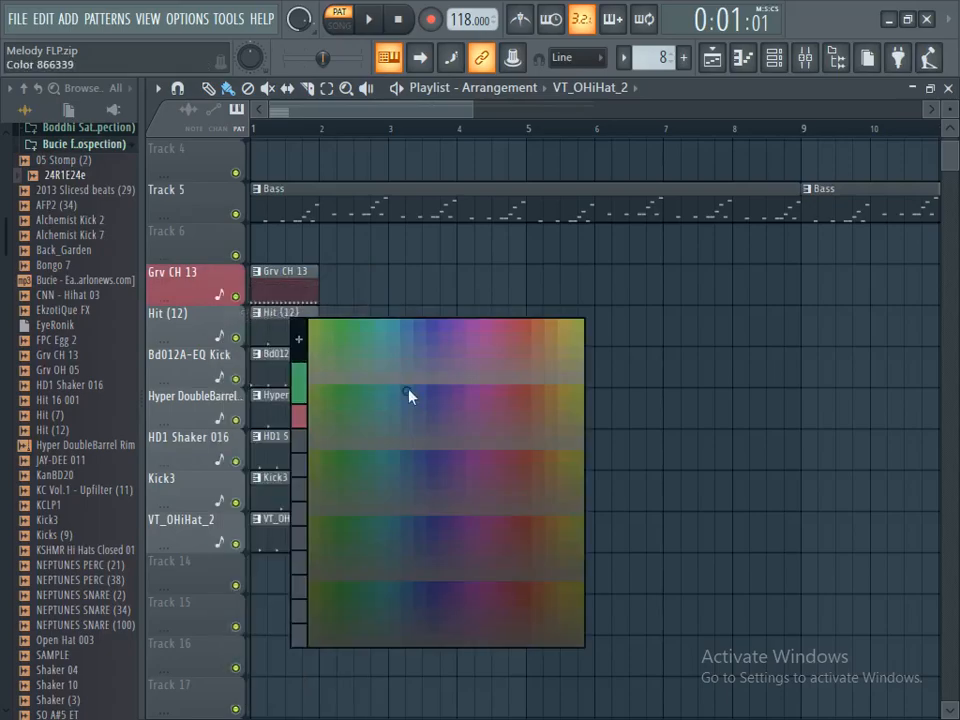
left_click(505, 334)
- Color the Bd012A-EQ Kick track slate blue and the Hyper DoubleBarrel Rim track dark purple
right_click(216, 365)
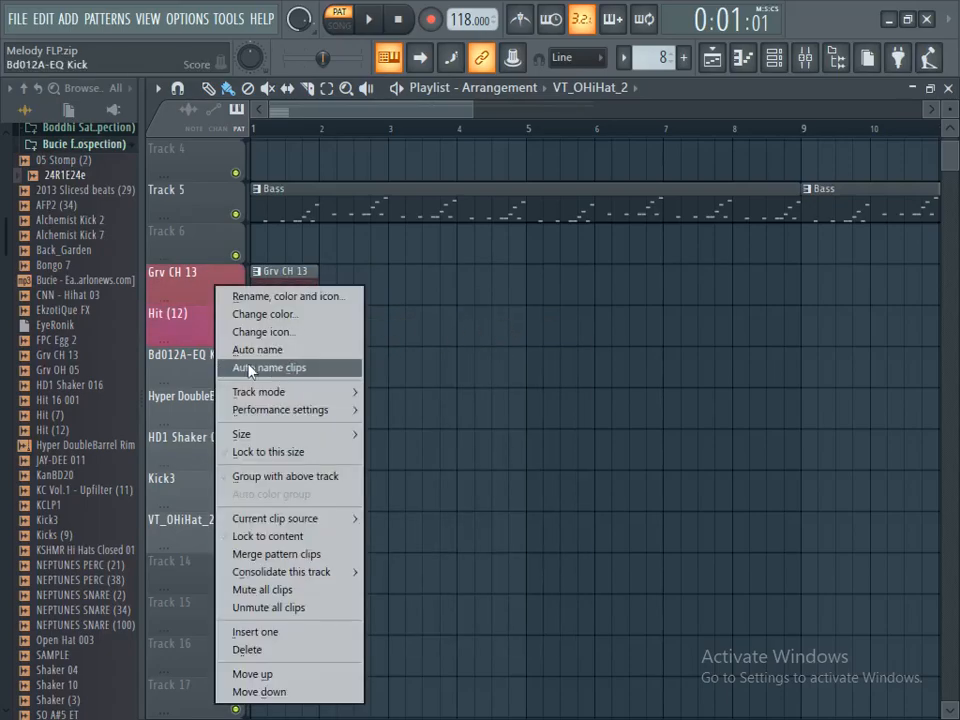
left_click(300, 314)
left_click(439, 431)
right_click(196, 408)
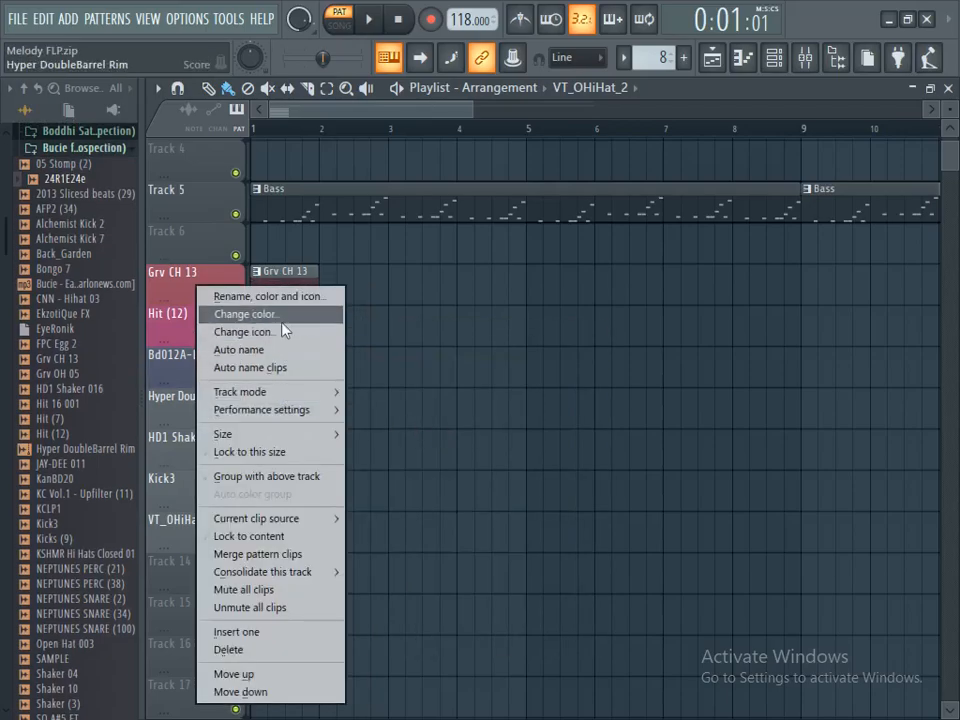
left_click(285, 313)
left_click(425, 487)
- Color the HD1 Shaker 016 track olive yellow, the Kick3 track green and the VT_OHiHat_2 track blue
right_click(198, 452)
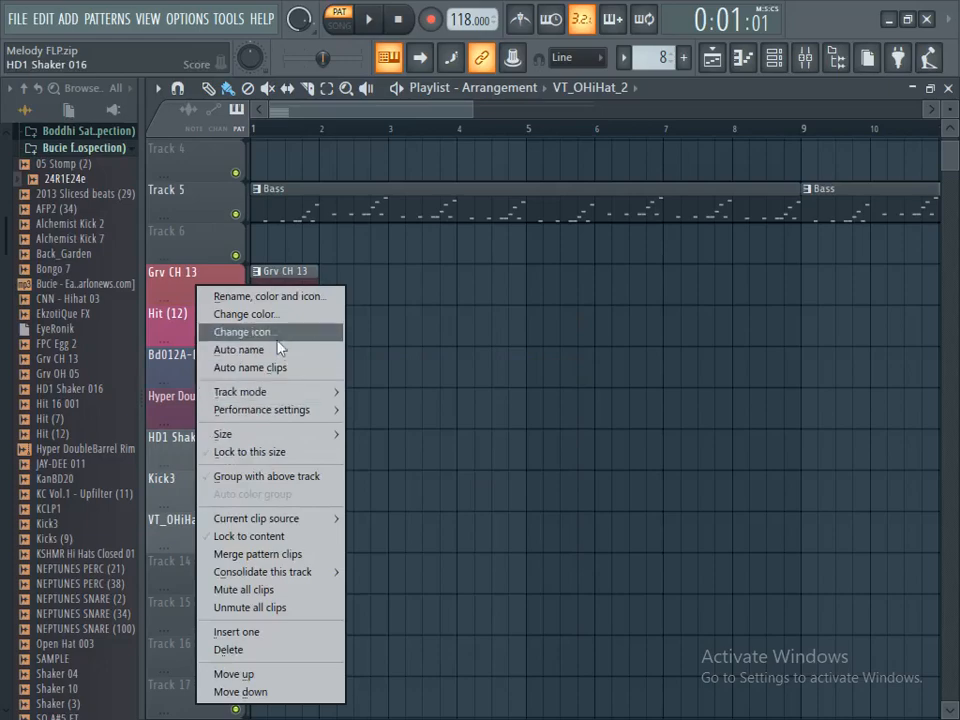
left_click(240, 313)
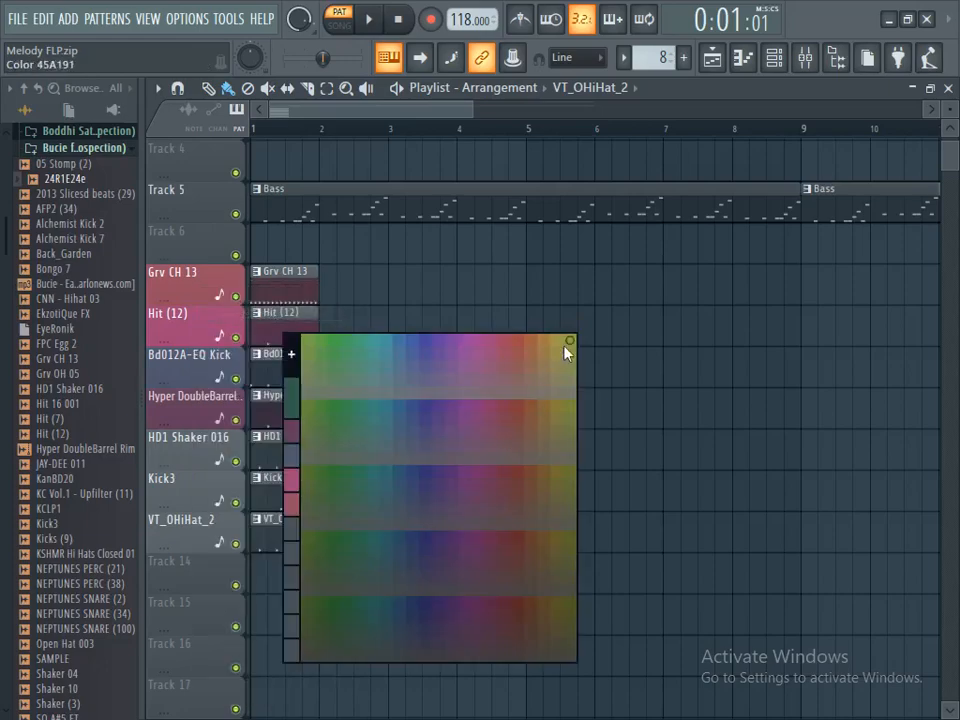
left_click(566, 352)
right_click(199, 500)
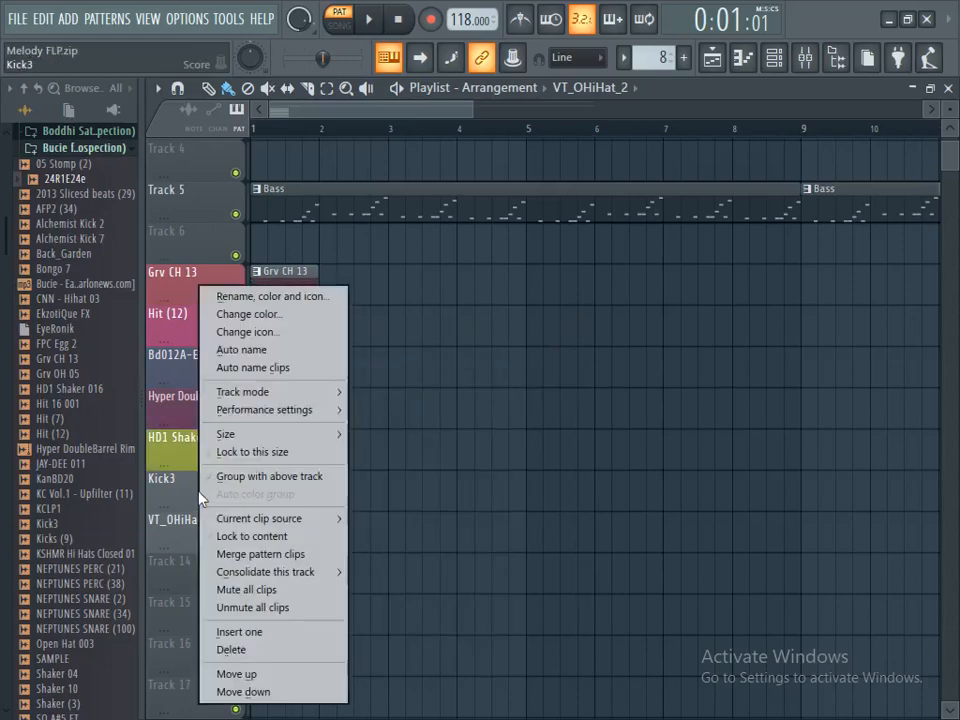
left_click(297, 319)
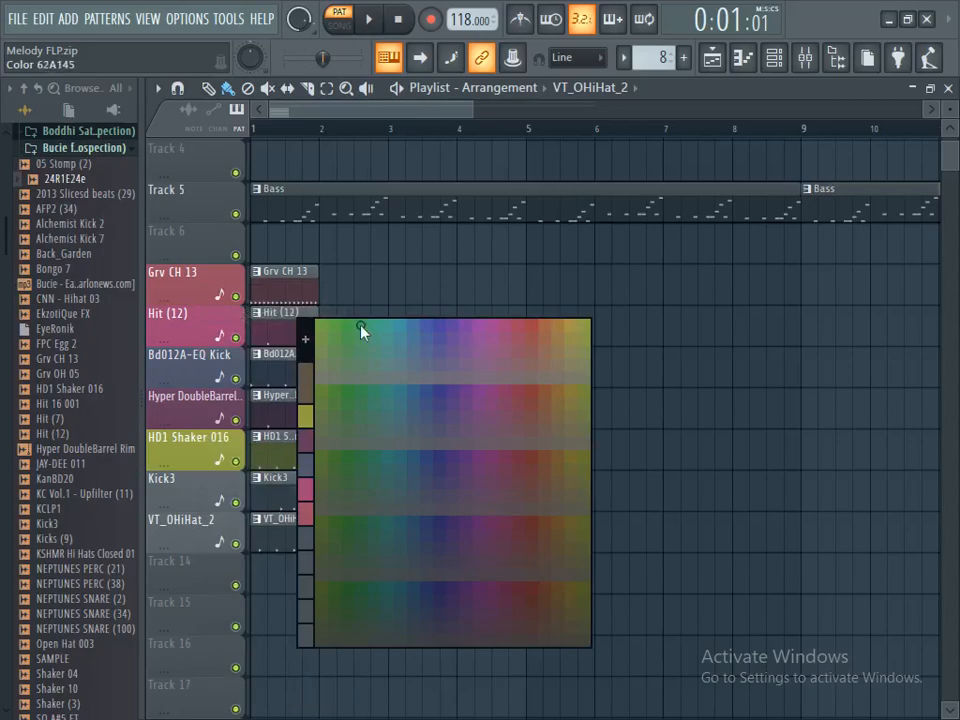
left_click(361, 330)
right_click(213, 287)
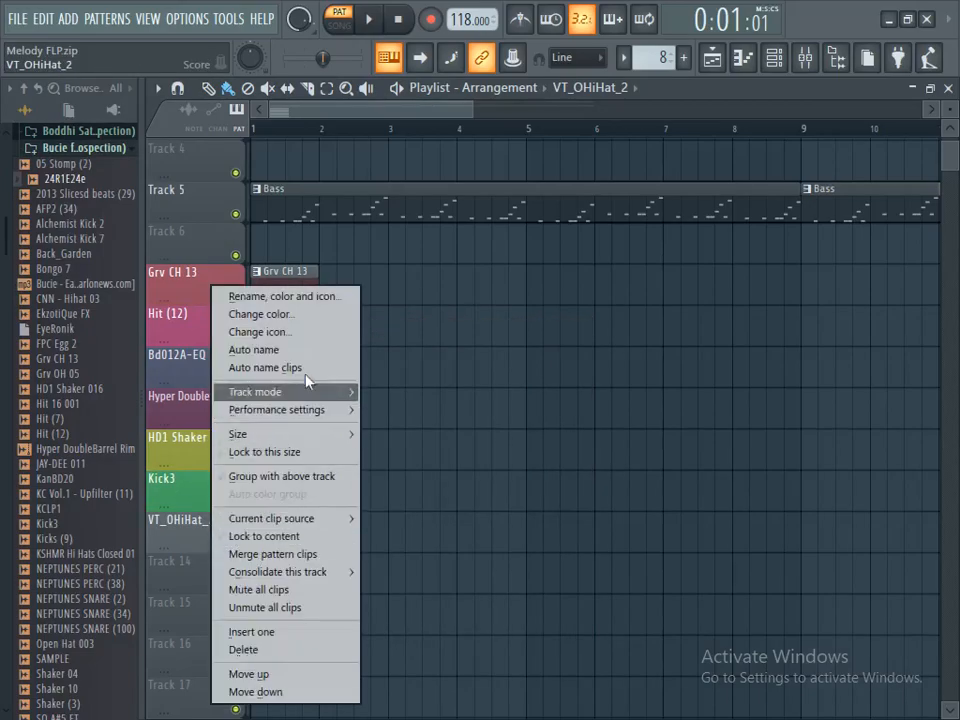
left_click(297, 318)
left_click(452, 410)
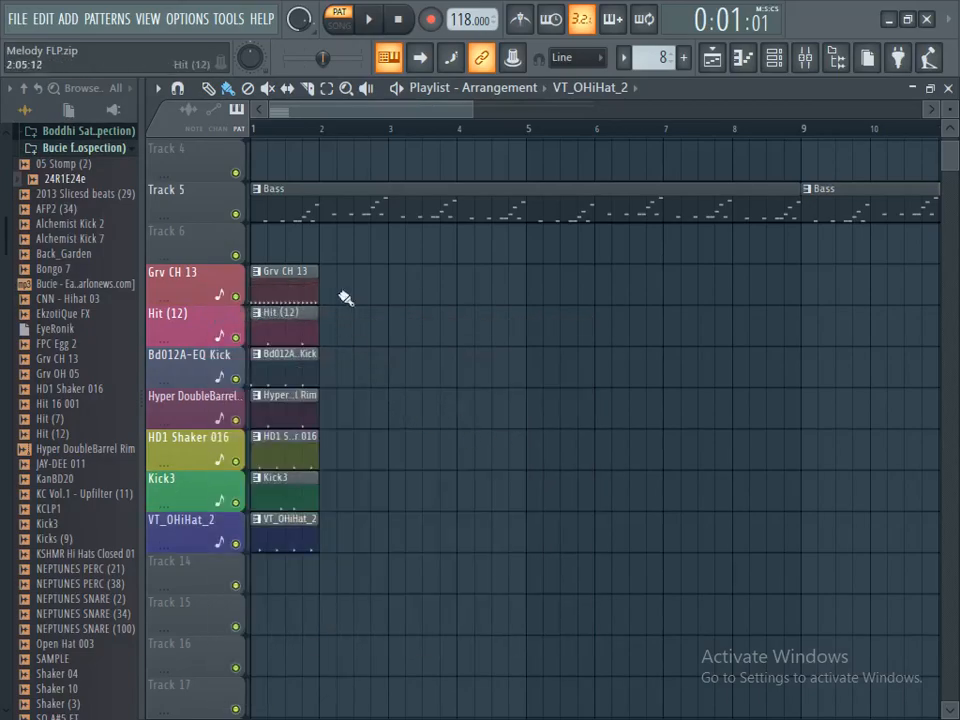
- Select the seven one-bar drum clips and duplicate them three times to fill bars 1 to 4
left_click_drag(467, 112, 493, 112)
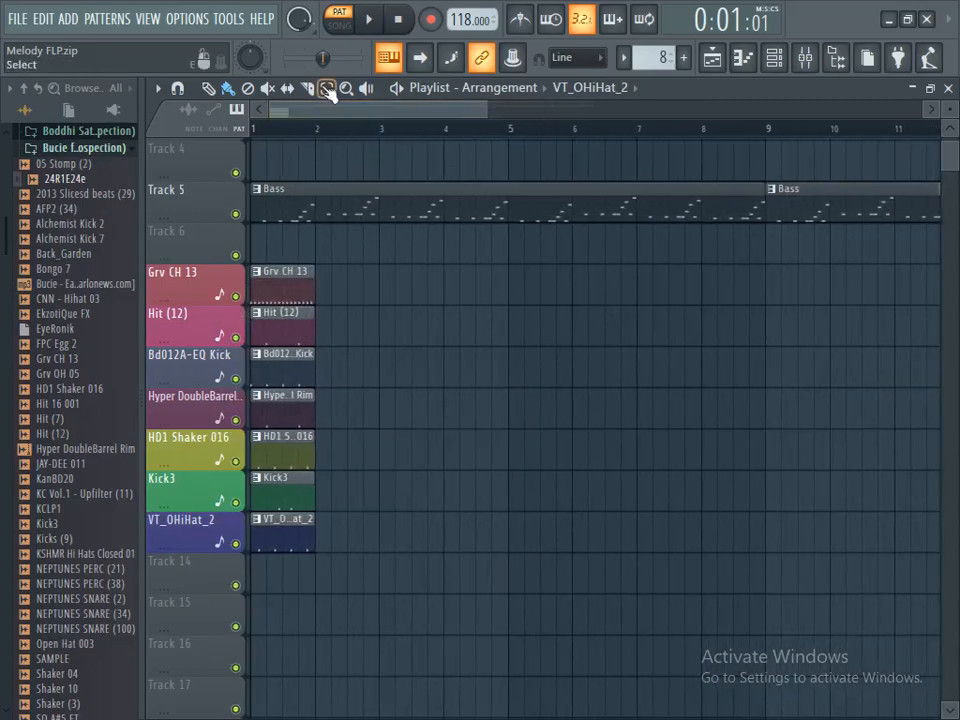
left_click_drag(324, 289, 340, 552)
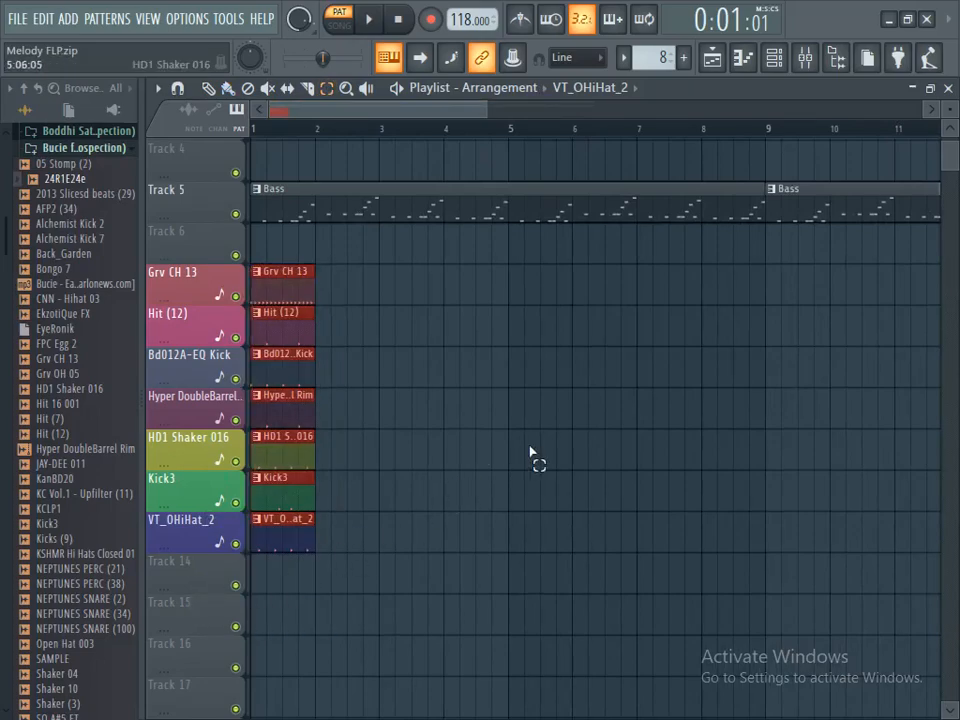
key("ctrl+b")
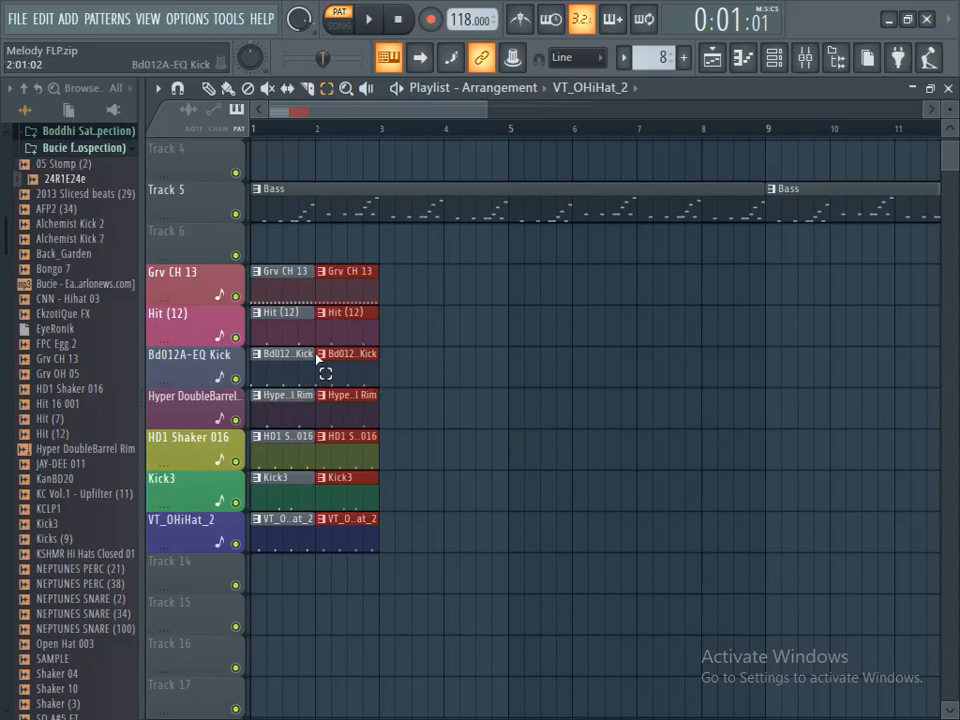
key("ctrl+b")
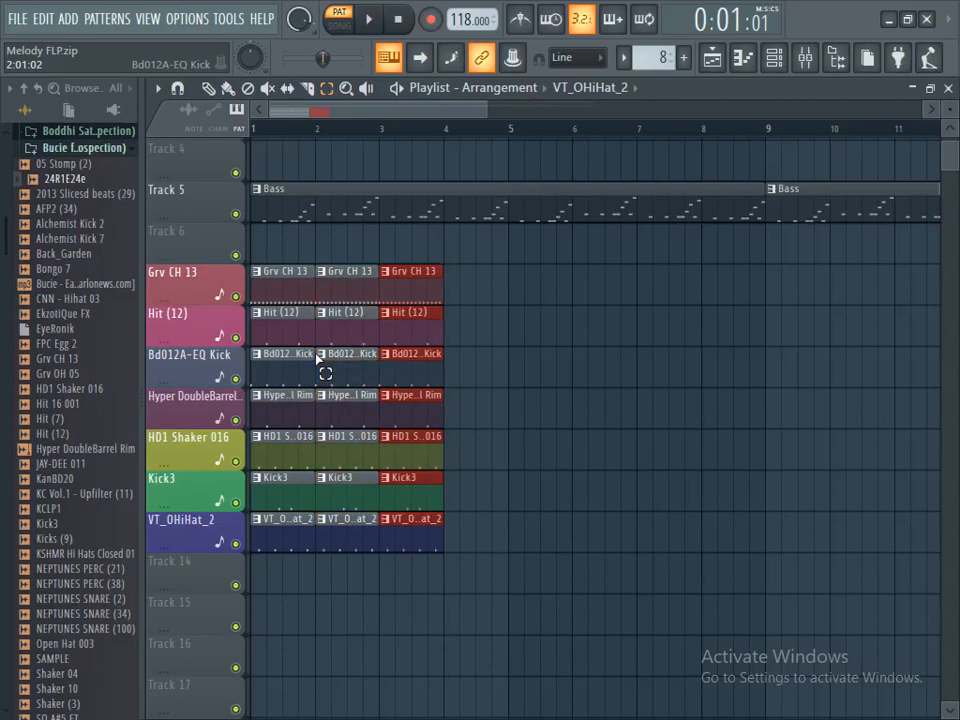
key("ctrl+b")
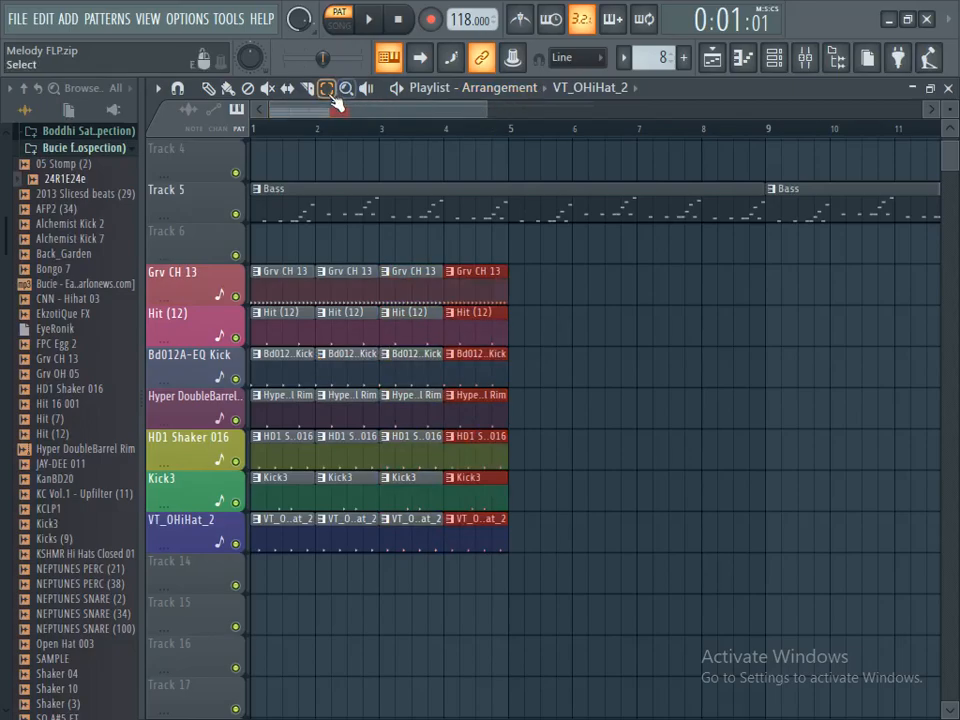
- Select the whole four-bar drum block and duplicate it three times to fill the drum tracks through bar 16
left_click_drag(583, 267, 137, 543)
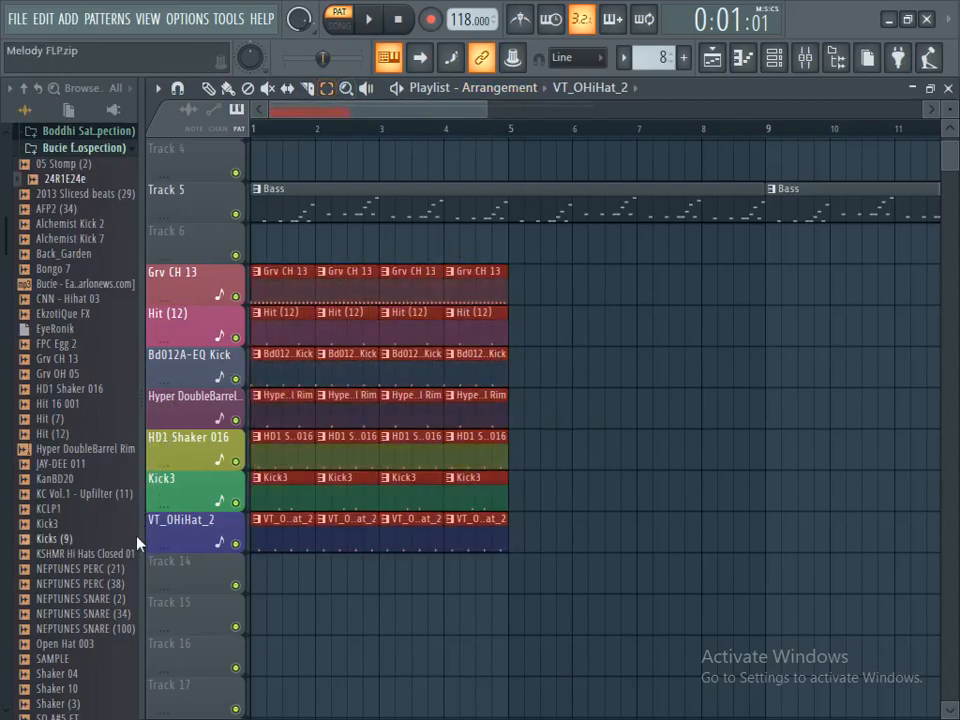
key("ctrl+b")
key("ctrl+b")
key("ctrl+b")
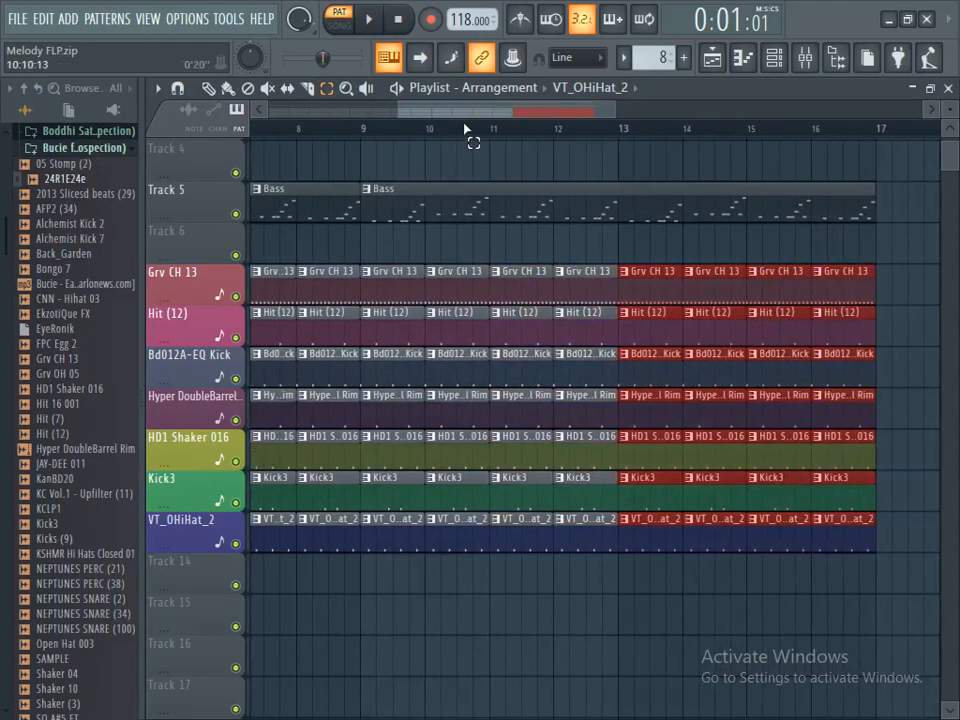
- Select the 16-bar drum block and duplicate it three times to extend the drums through bar 64
scroll(466, 128, "down", 4)
left_click_drag(675, 266, 190, 543)
key("ctrl+b")
key("ctrl+b")
key("ctrl+b")
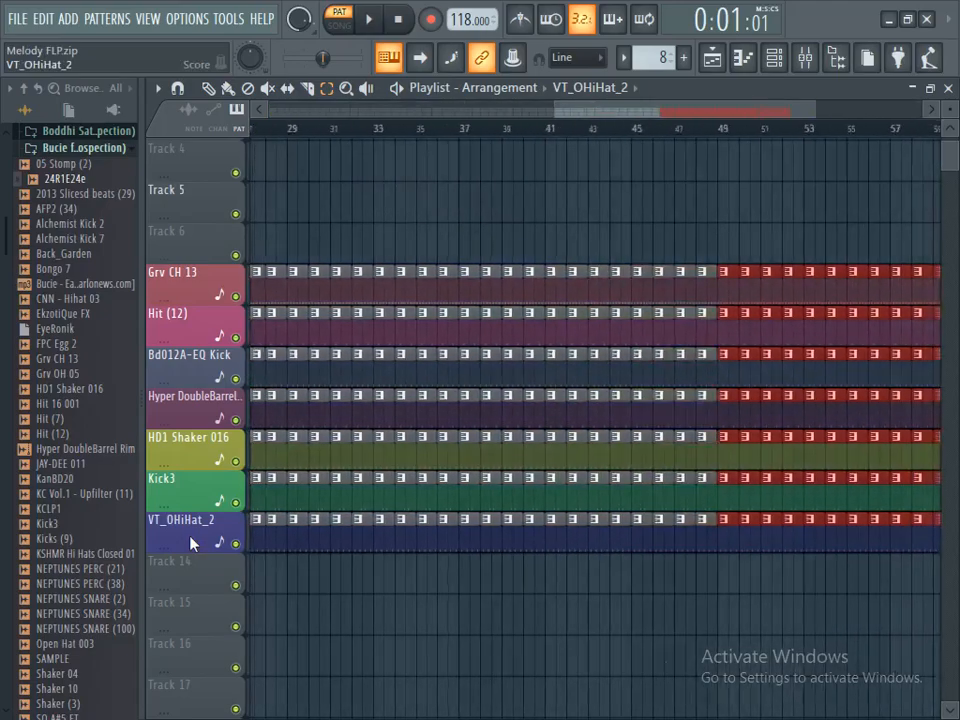
- Select all drum clips across the 64 bars and duplicate them once to extend the drums through bar 128
scroll(466, 132, "down", 3)
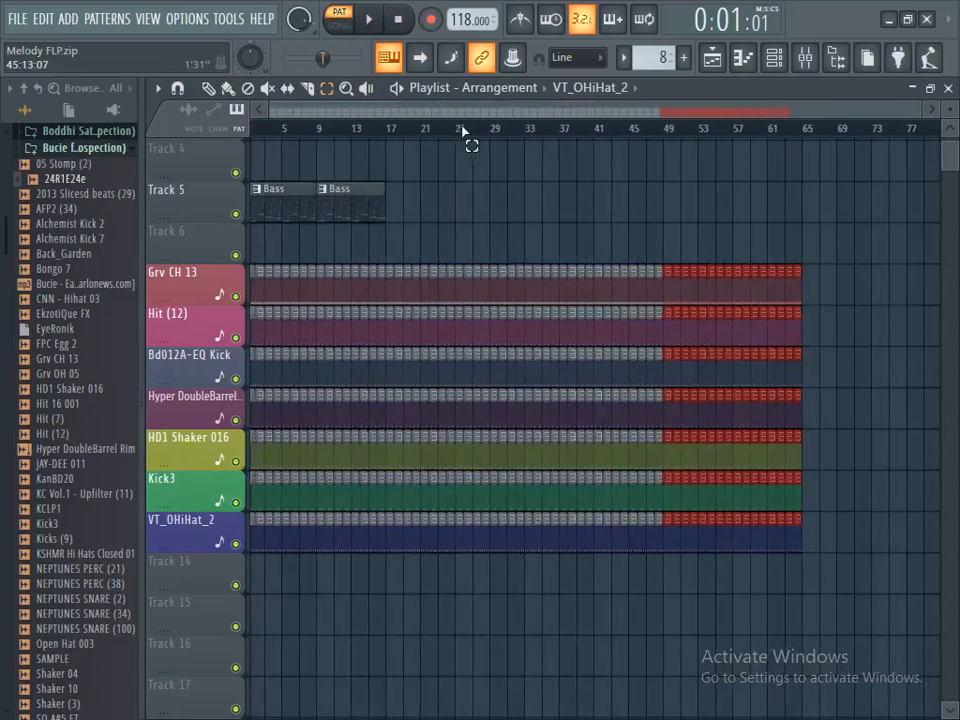
left_click_drag(846, 268, 72, 572)
key("ctrl+b")
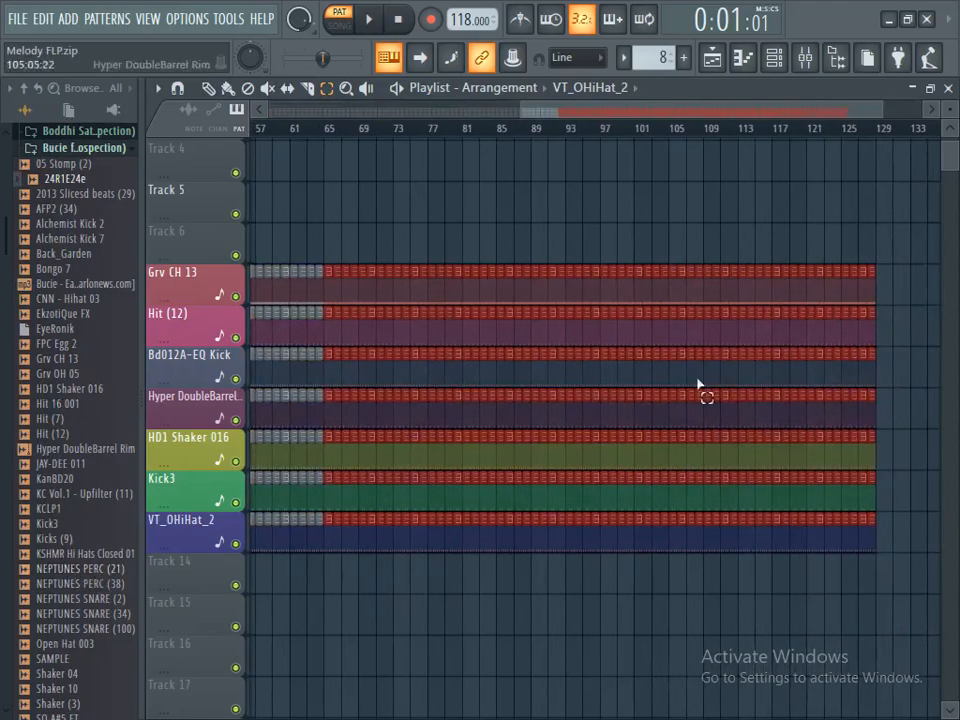
scroll(802, 134, "down", 2)
- Auto-name Track 5 after its Bass clips and color the track dark olive brown
scroll(896, 340, "up", 3)
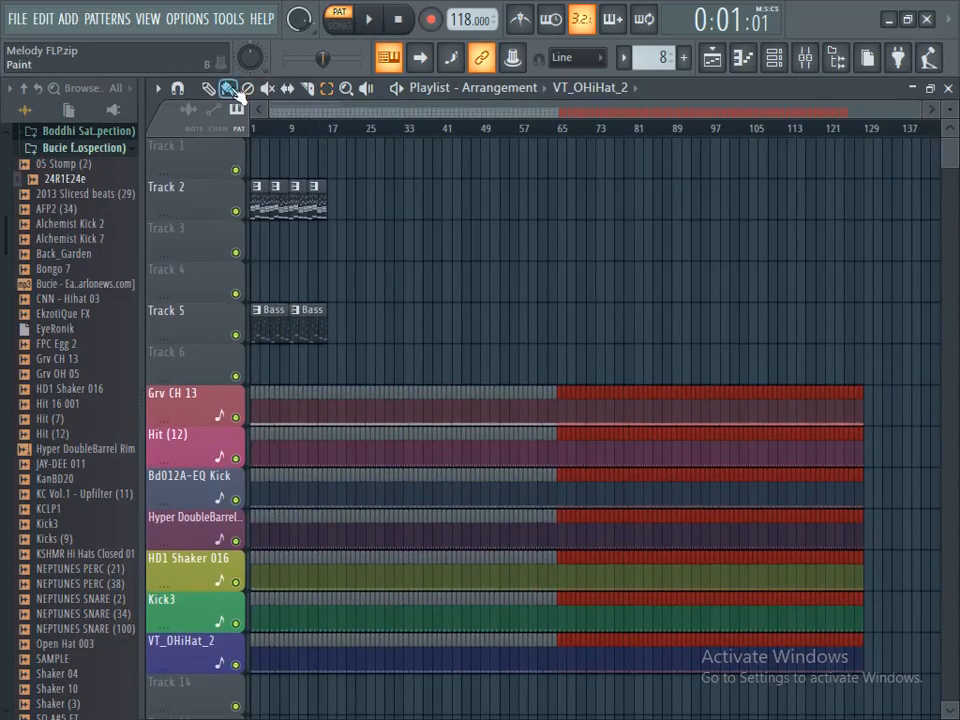
right_click(210, 327)
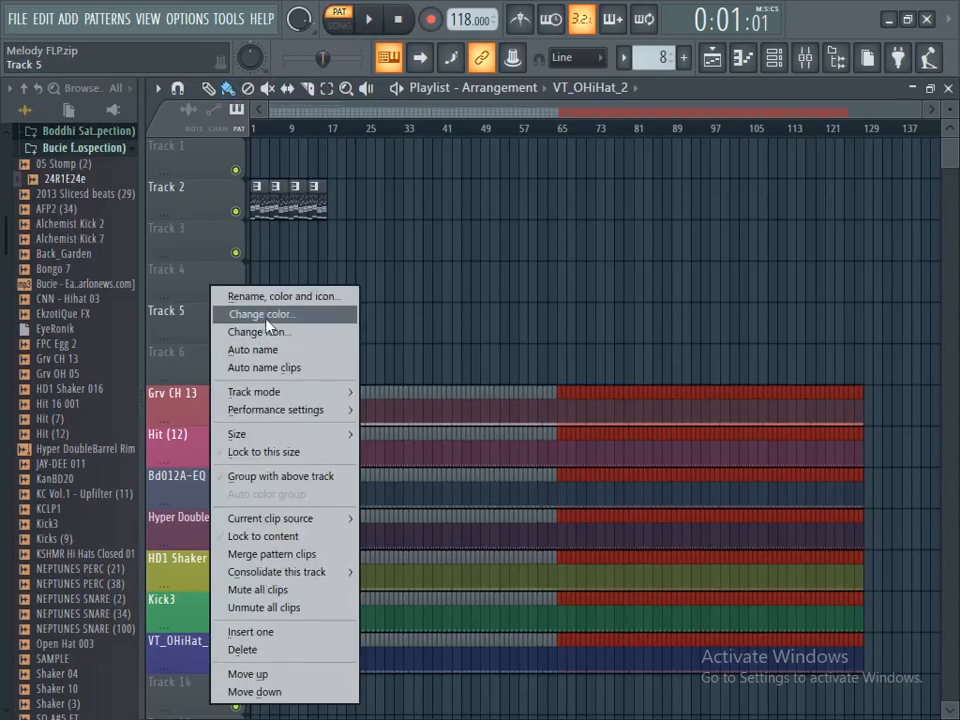
left_click(266, 352)
right_click(210, 326)
left_click(268, 315)
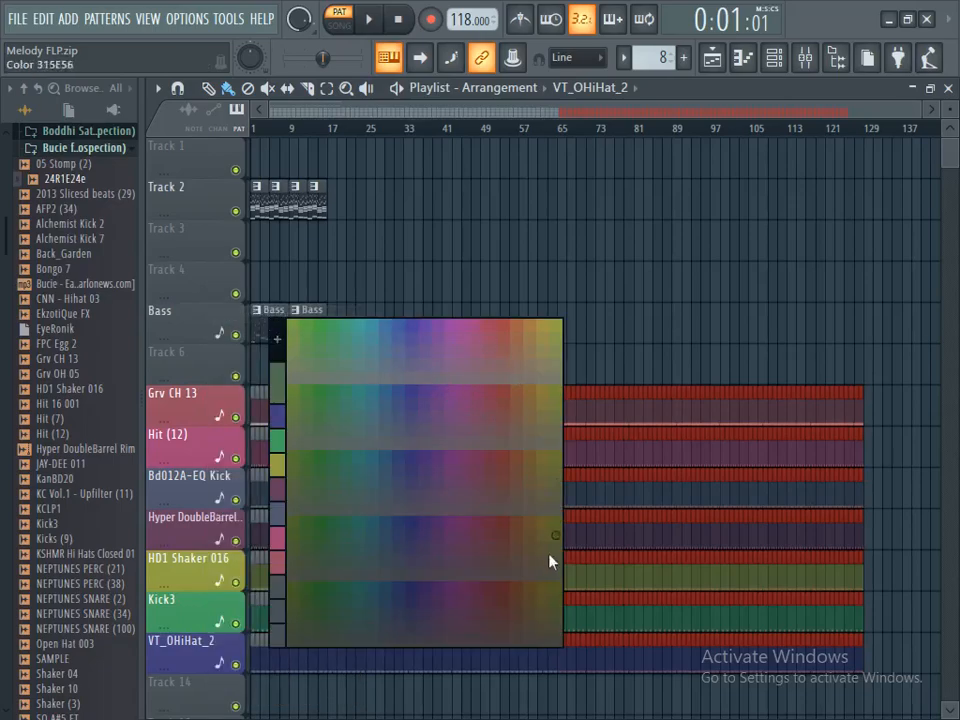
left_click(545, 617)
- Paint Bass clips along the Bass track from bar 17 through bar 136
left_click(306, 323)
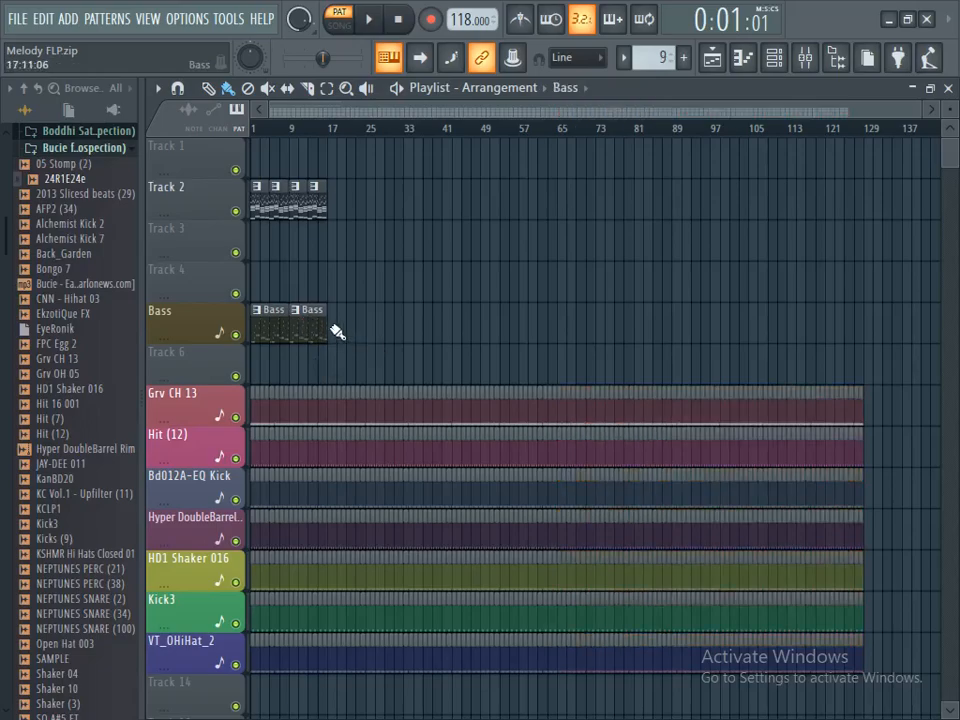
mouse_move(338, 332)
left_mouse_down()
mouse_move(896, 343)
mouse_move(885, 332)
left_mouse_up()
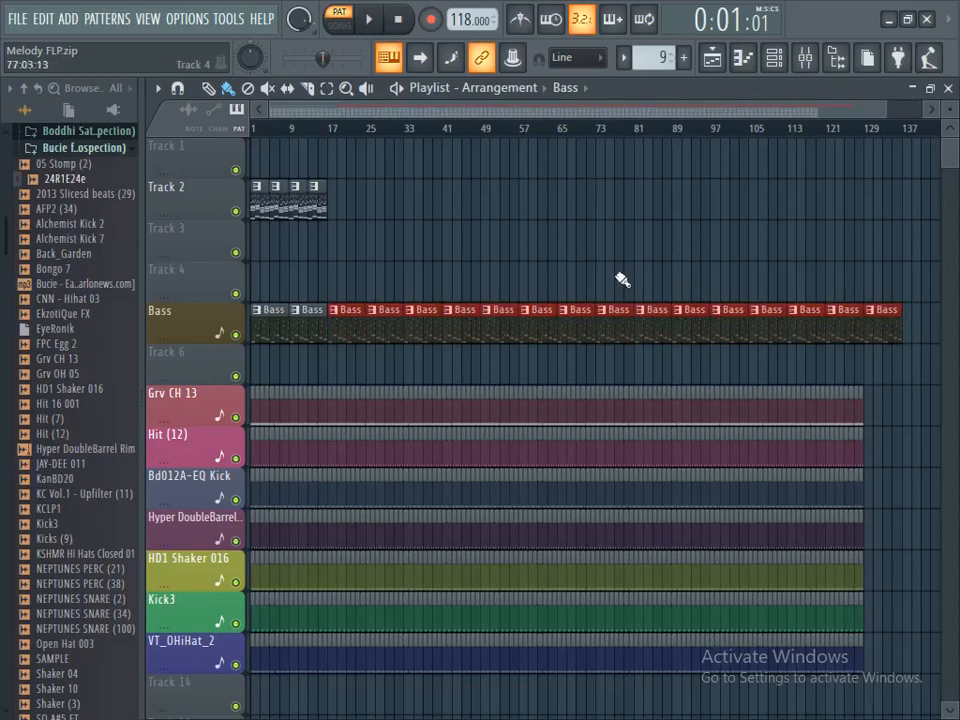
- Keep only the first Pattern 1 melody clip, moved to Track 1, delete the other copies, and split the pattern by channel
left_click_drag(263, 208, 262, 144)
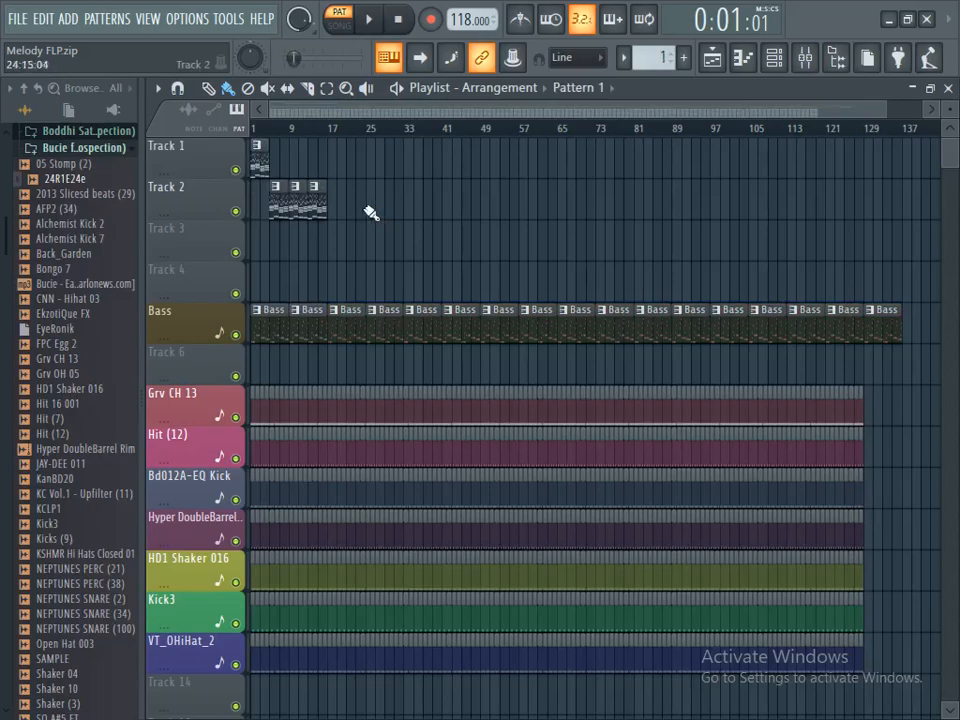
right_click(319, 210)
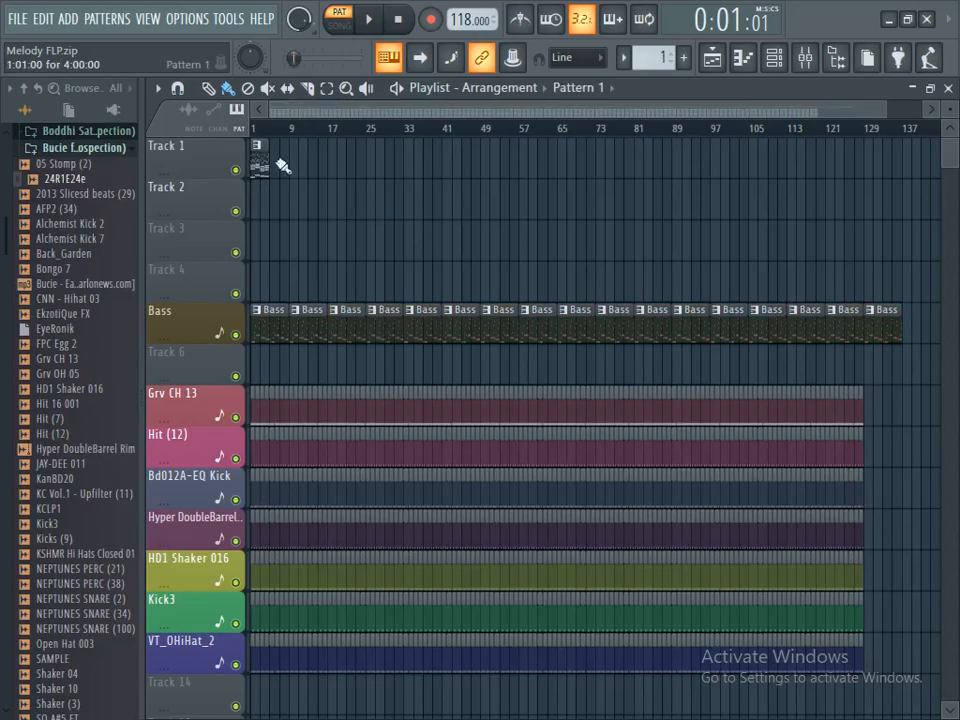
left_click(623, 57)
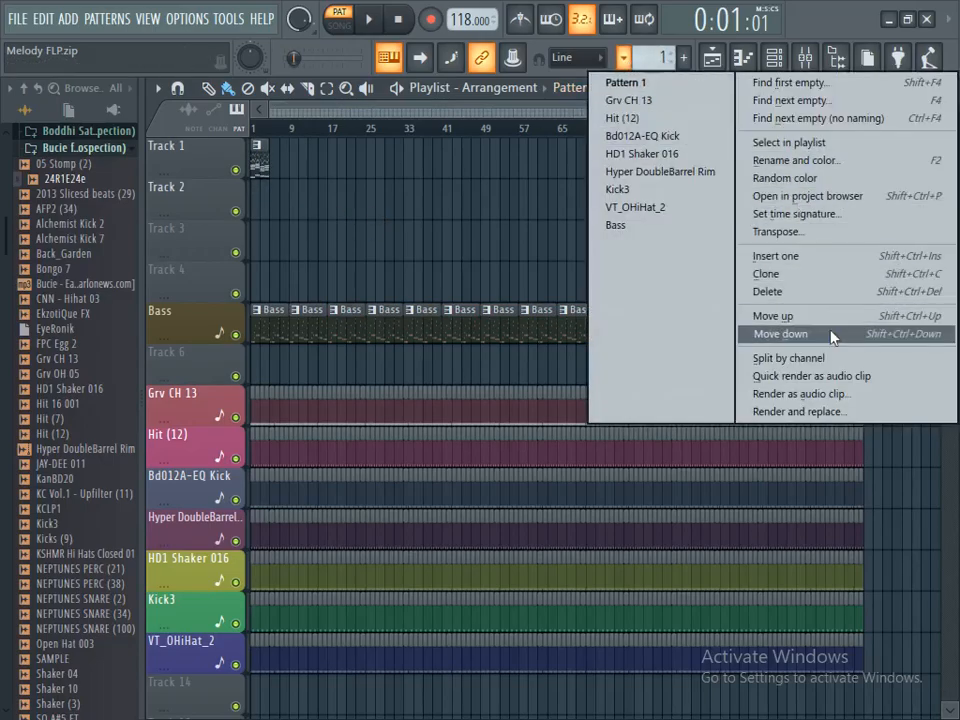
left_click(800, 358)
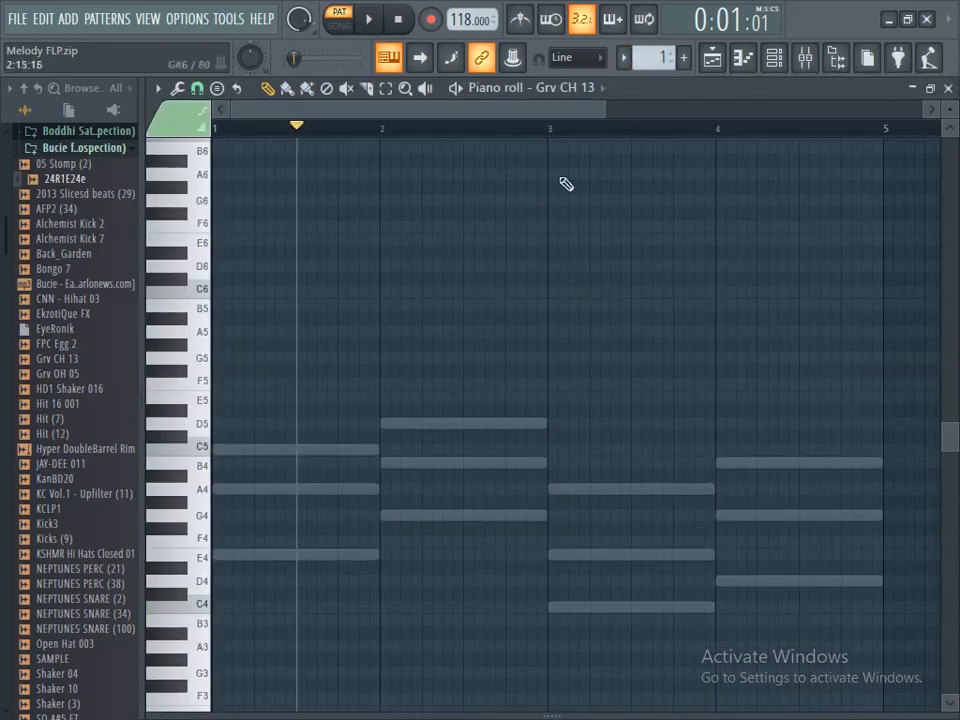
- Place the three split melody patterns at bar 1 on Tracks 1, 2 and 3, one pattern per track
left_click(775, 60)
left_click(713, 61)
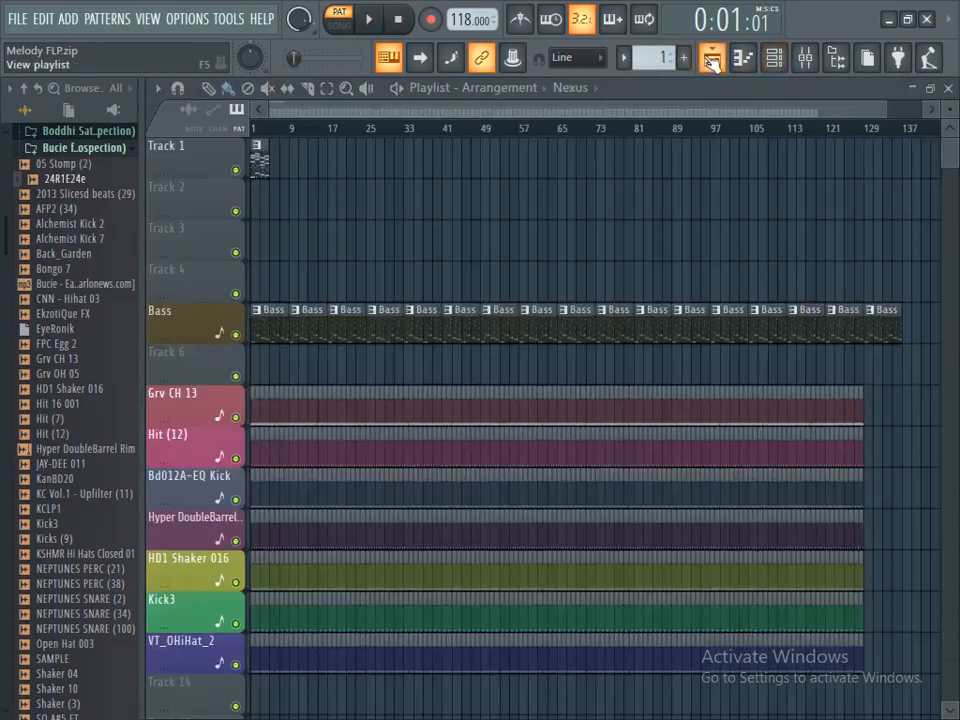
left_click(259, 200)
left_click_drag(285, 254, 251, 256)
left_click(262, 204)
right_click(266, 170)
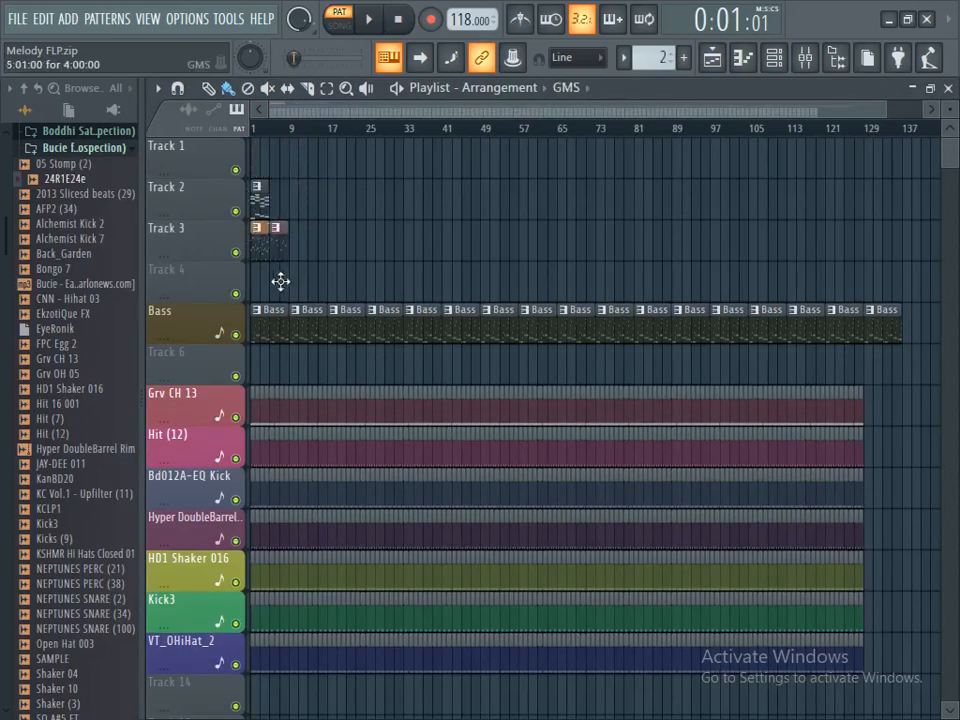
left_click(259, 170)
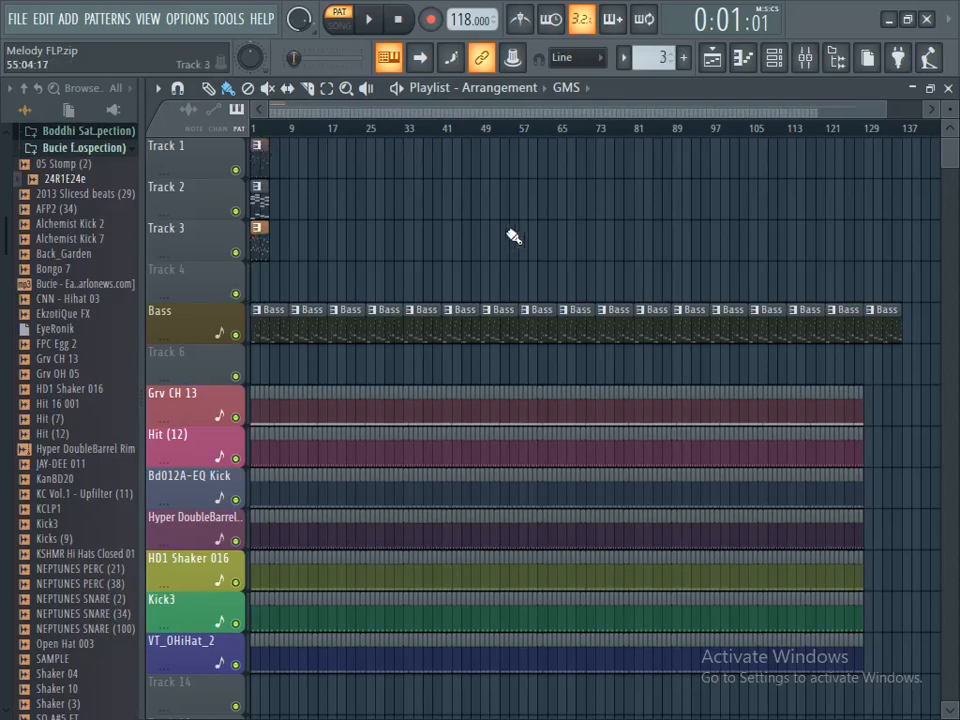
- Select the three melody clips on Tracks 1 to 3 and duplicate them repeatedly to extend them through bar 136
left_click(326, 88)
mouse_move(272, 136)
left_mouse_down()
mouse_move(252, 256)
mouse_move(245, 250)
left_mouse_up()
key("ctrl+b")
key("ctrl+b")
key("ctrl+b")
key("ctrl+b")
key("ctrl+b")
key("ctrl+b")
key("ctrl+b")
key("ctrl+b")
key("ctrl+b")
key("ctrl+b")
key("ctrl+b")
key("ctrl+b")
key("ctrl+b")
key("ctrl+b")
key("ctrl+b")
key("ctrl+b")
key("ctrl+b")
key("ctrl+b")
key("ctrl+b")
key("ctrl+b")
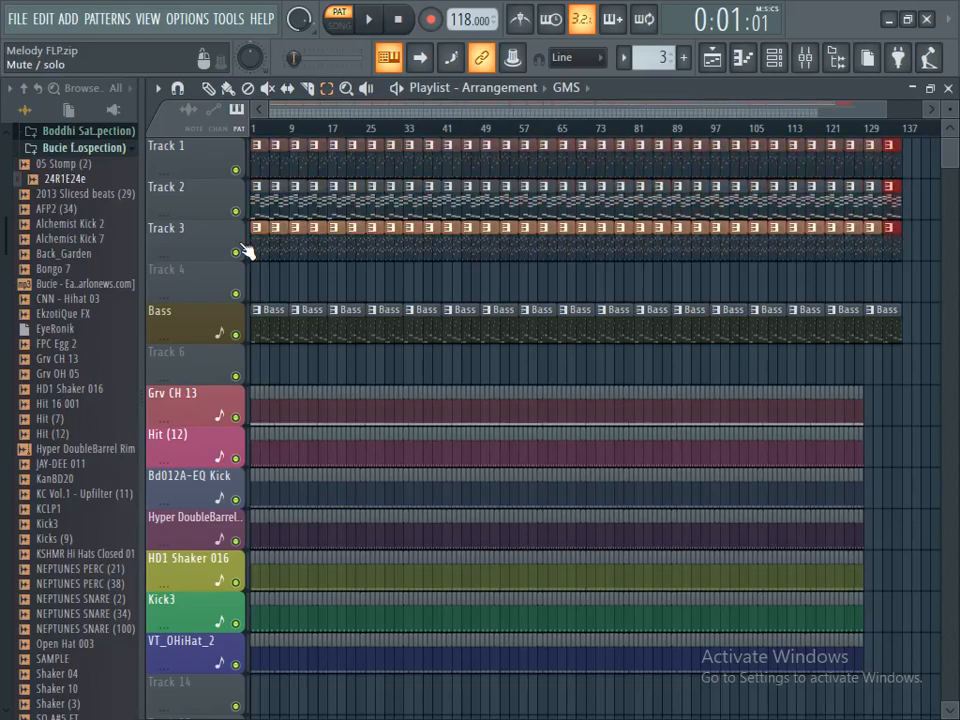
- Switch playback to song mode and preview the start of the arrangement
key("space")
left_click(342, 25)
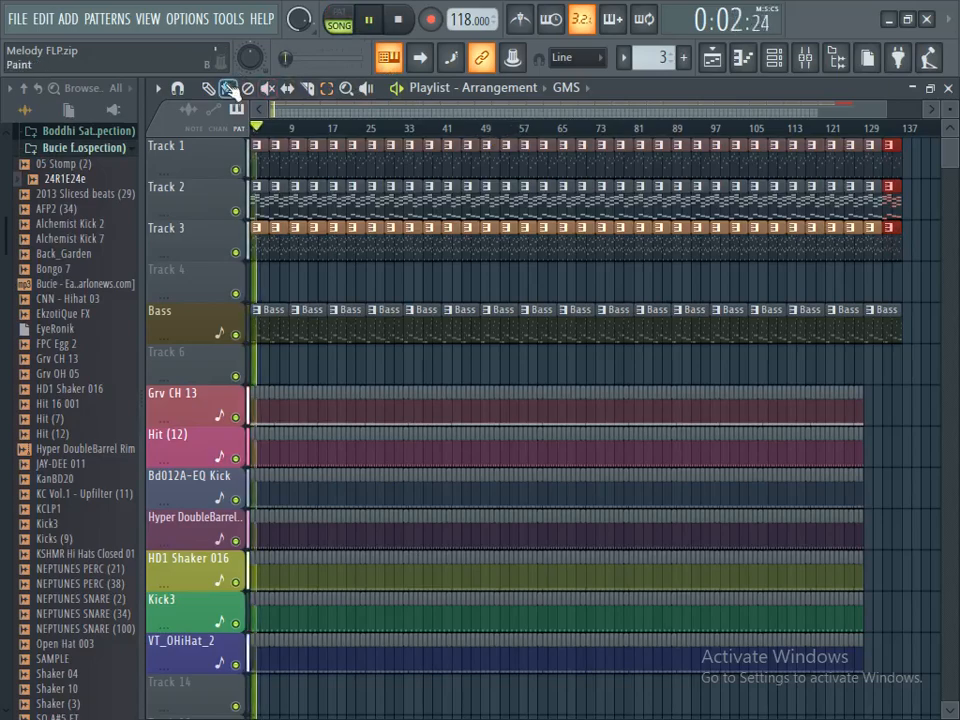
left_click(368, 19)
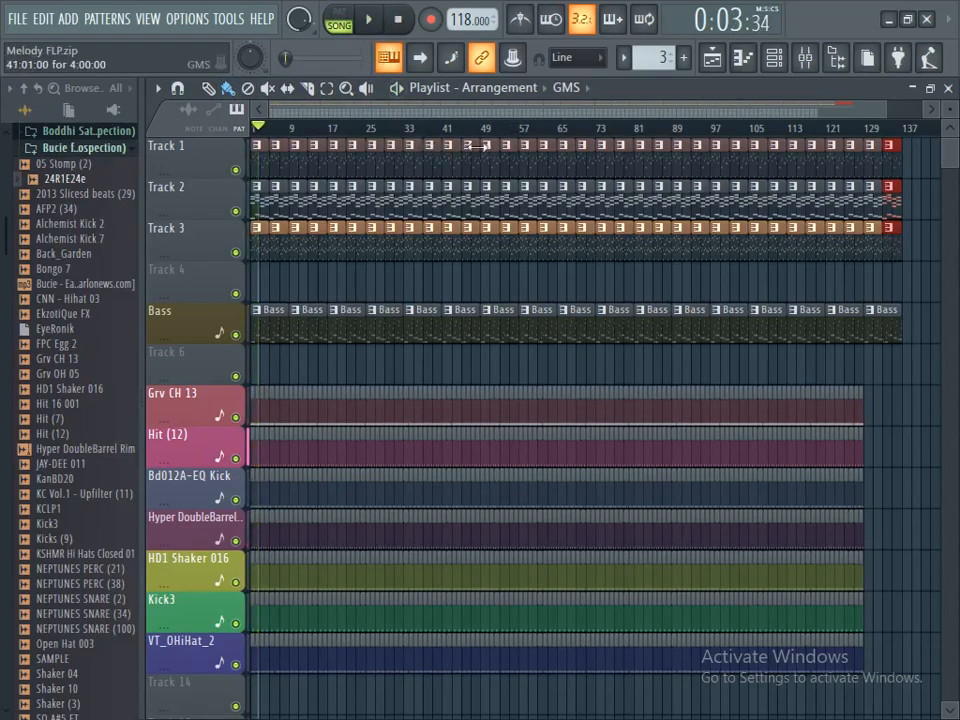
- Preview the arrangement from about bars 43, 65 and 81, and stop playback
left_click(453, 127)
left_click(371, 20)
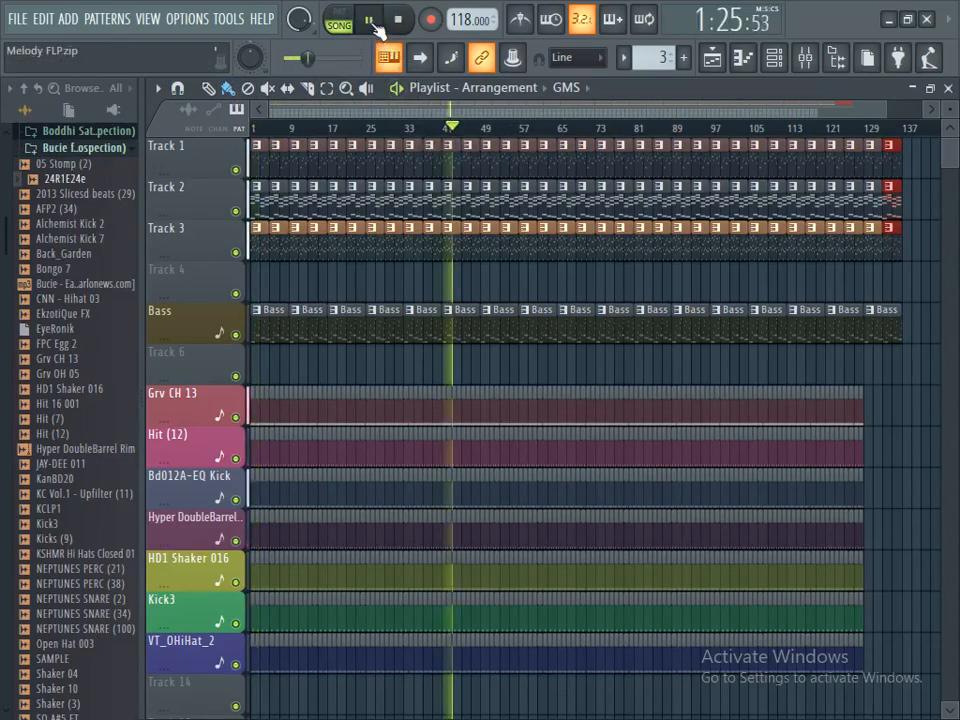
left_click(561, 130)
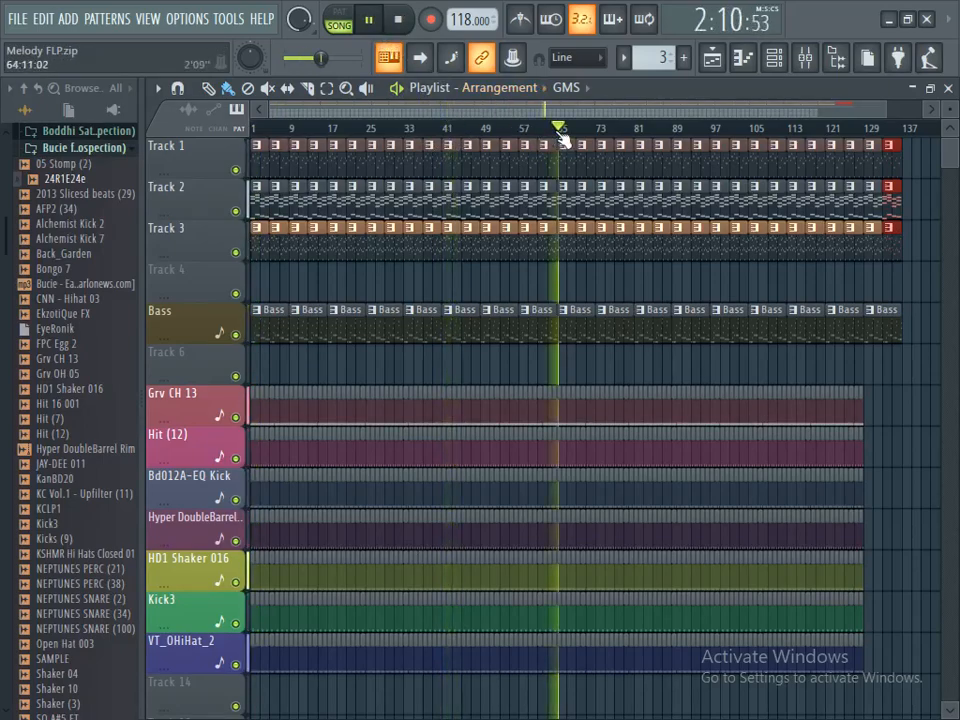
left_click(635, 127)
left_click(399, 20)
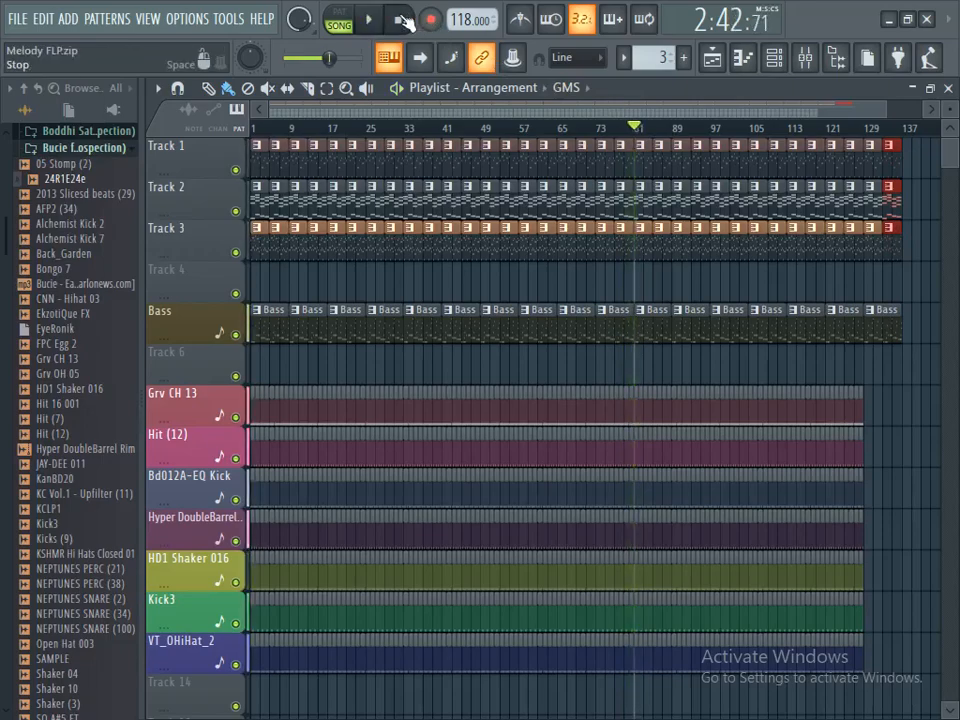
left_click(399, 20)
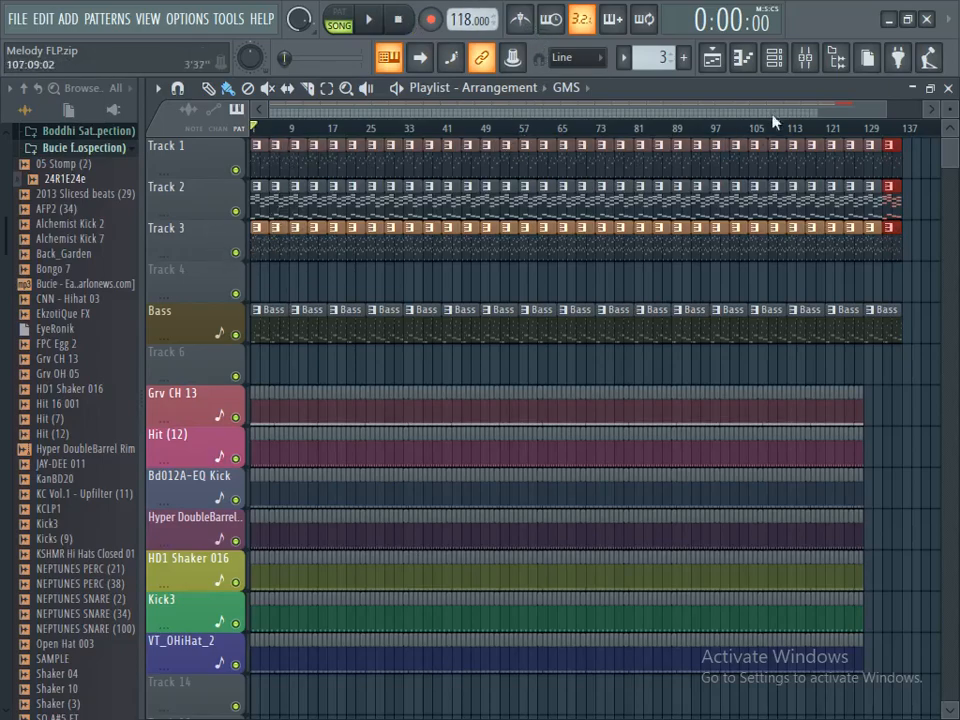
- Delete the melody and Bass clips that extend beyond bar 128
right_click(921, 170)
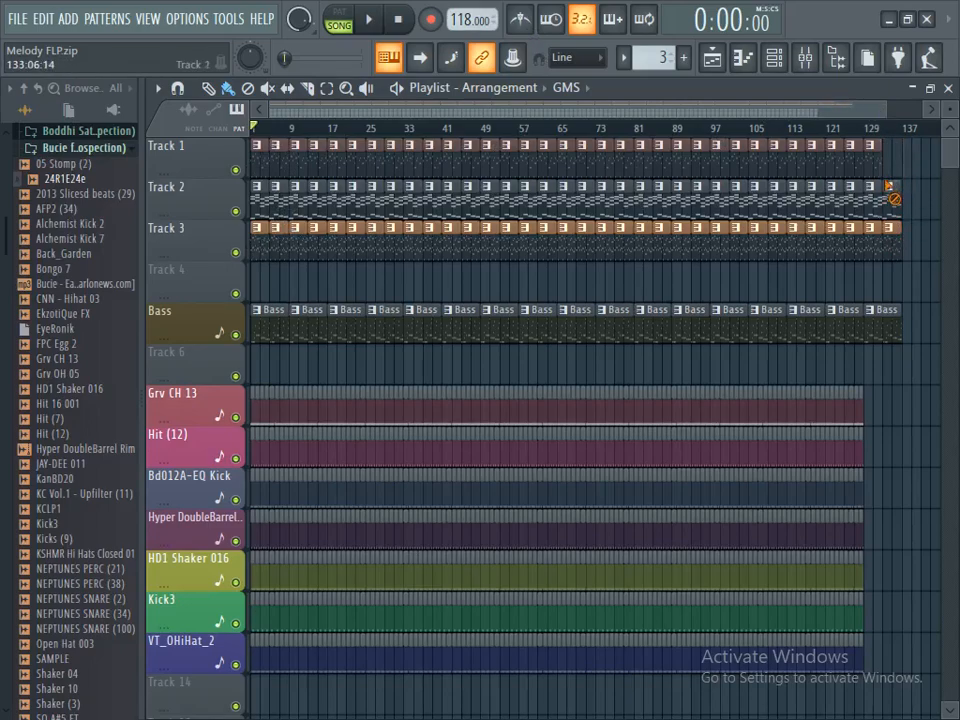
right_click(884, 228)
right_click(890, 318)
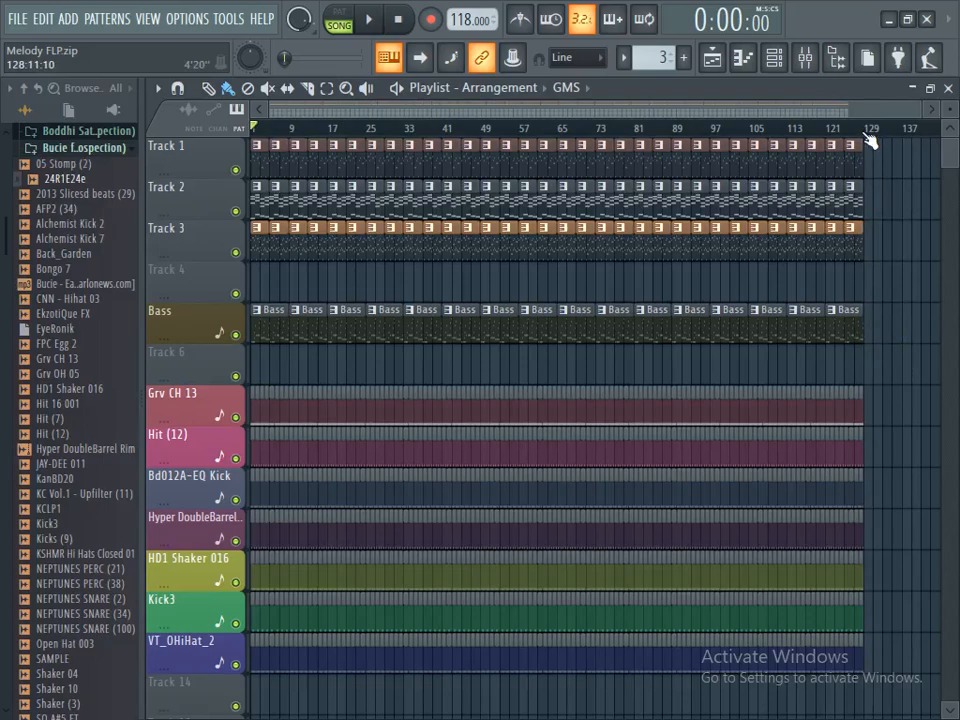
- Select all clips from bar 81 to bar 128 and duplicate them twice to extend every track through bar 224
left_click(327, 90)
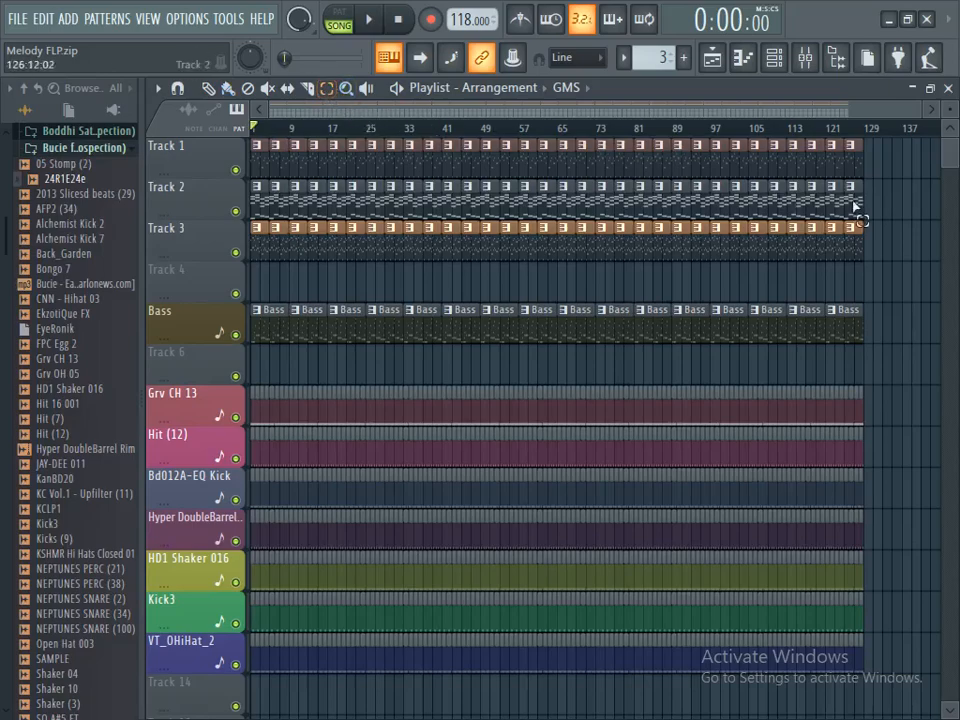
left_click_drag(882, 167, 638, 682)
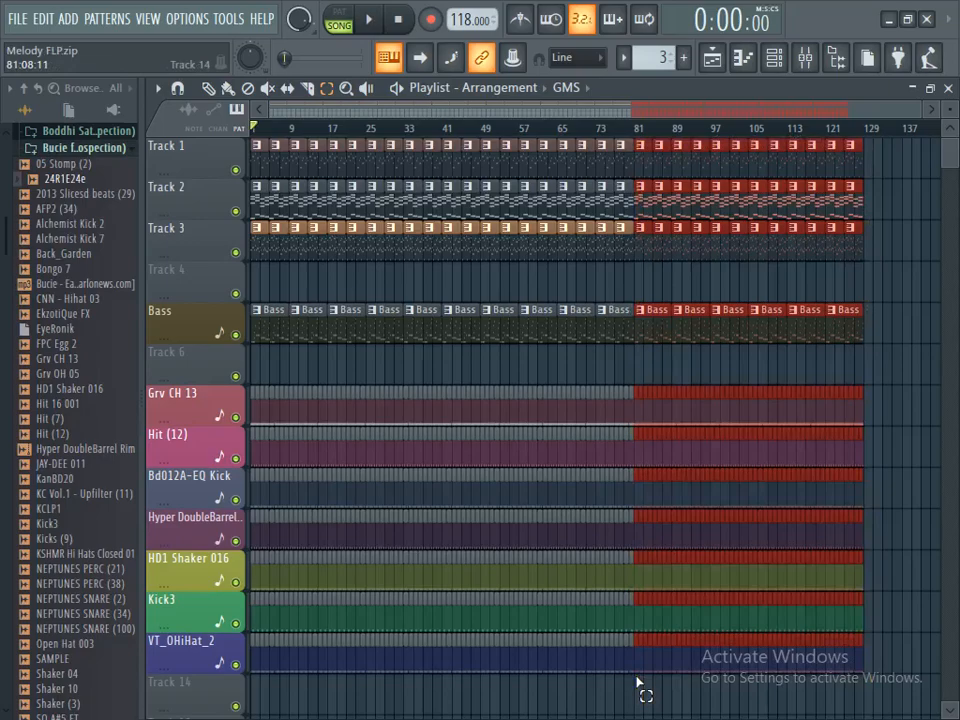
key("ctrl+b")
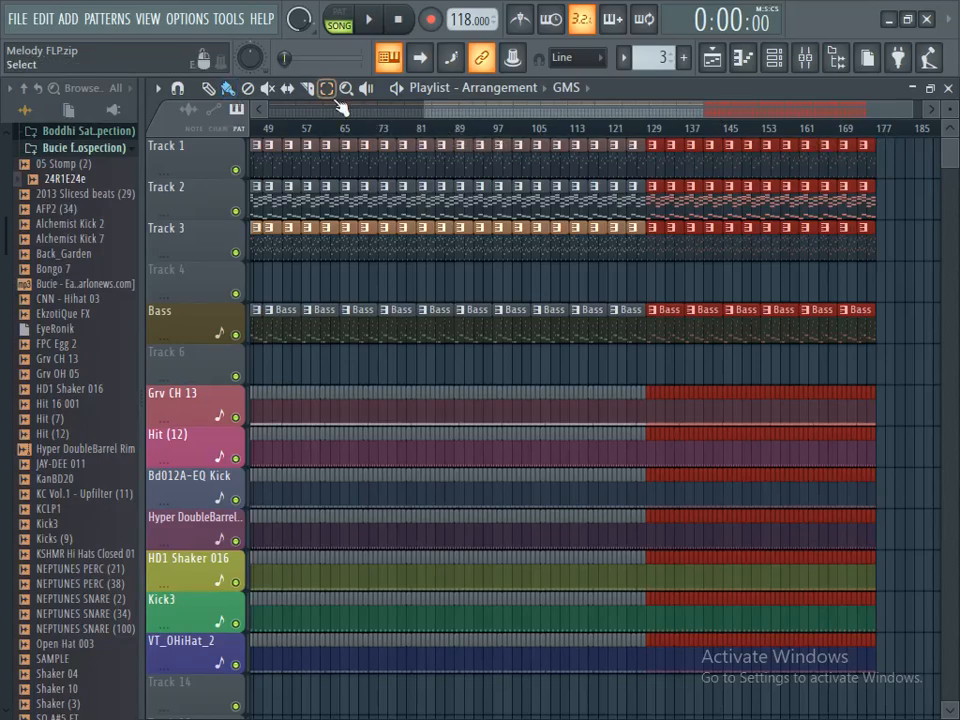
scroll(410, 102, "right", 6)
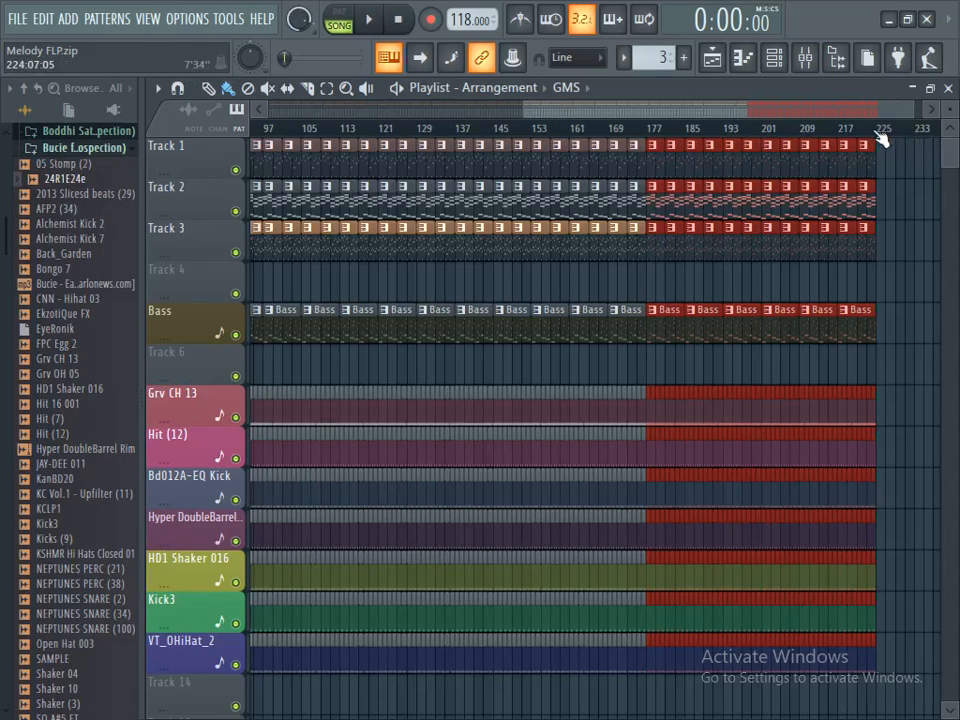
- Delete the opening Grv CH 13 clips for about 38 bars and the opening Hit (12) clips for about 22 bars
left_click_drag(819, 112, 471, 103)
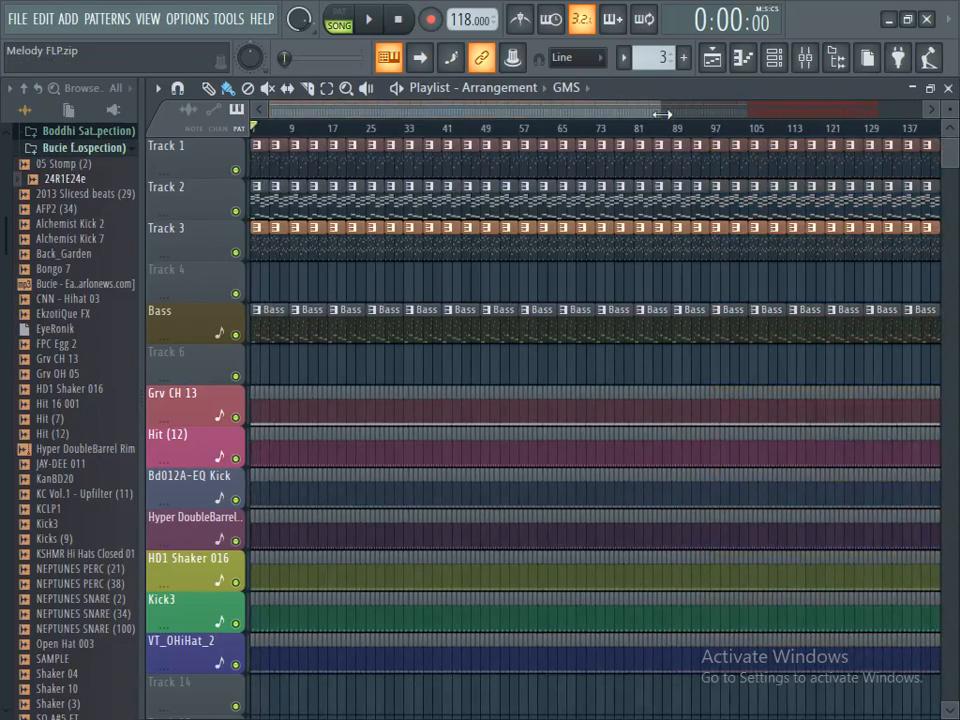
left_click_drag(840, 120, 948, 130)
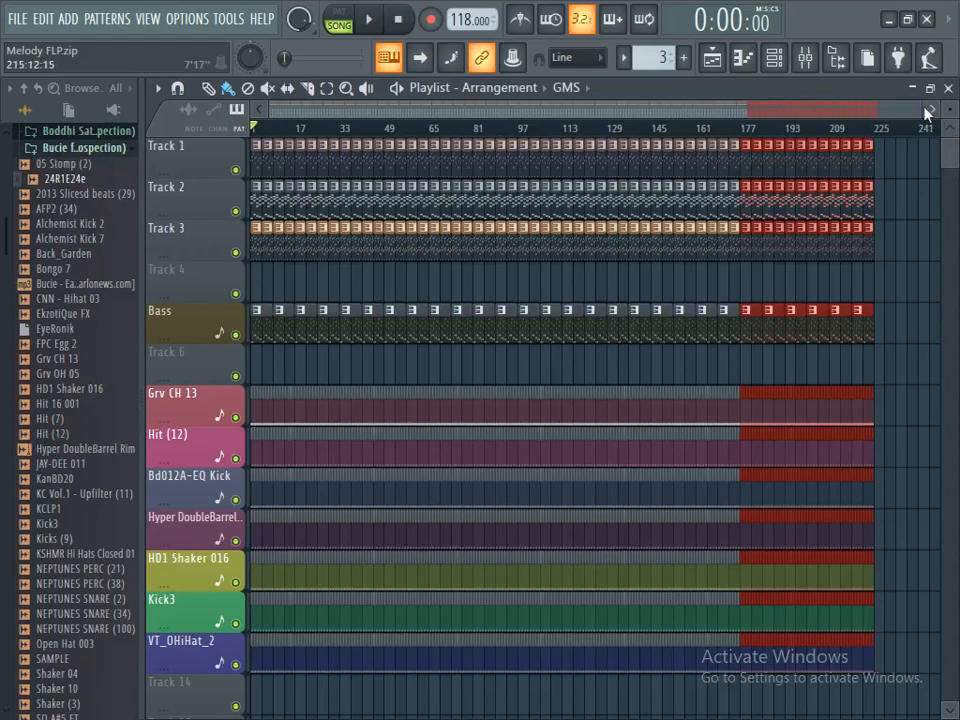
left_click_drag(918, 106, 590, 116)
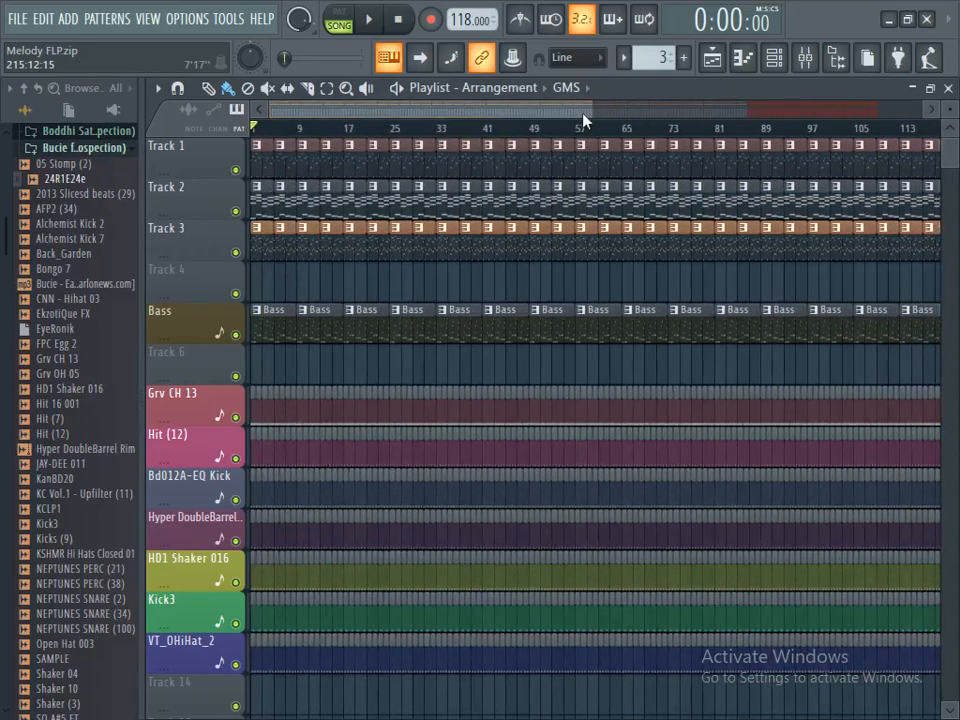
scroll(495, 130, "down", 1)
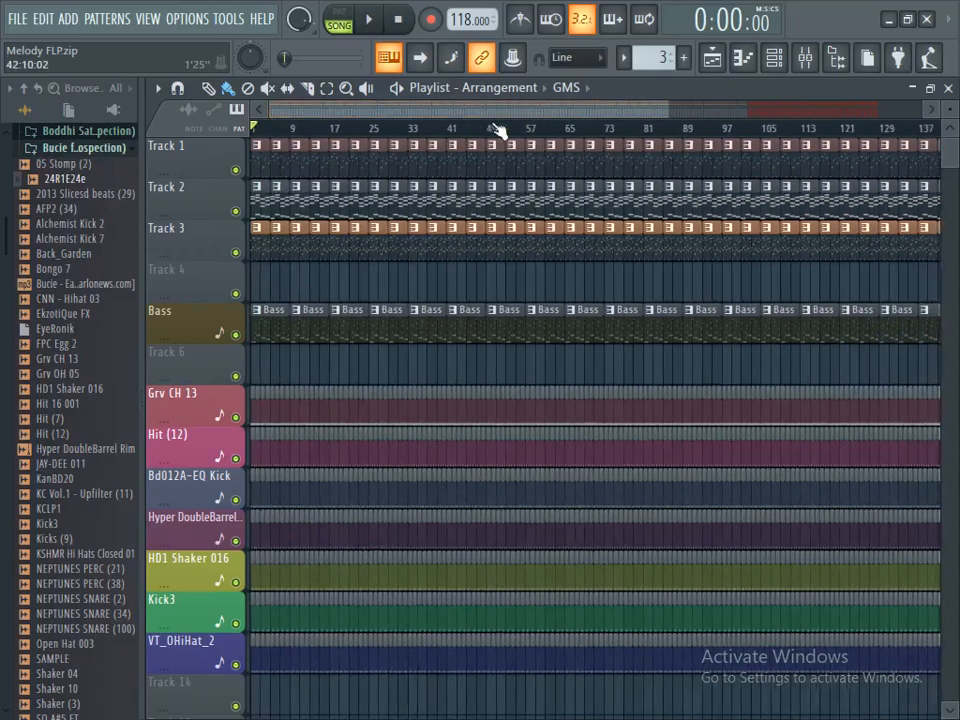
scroll(493, 199, "down", 4)
scroll(495, 200, "up", 3)
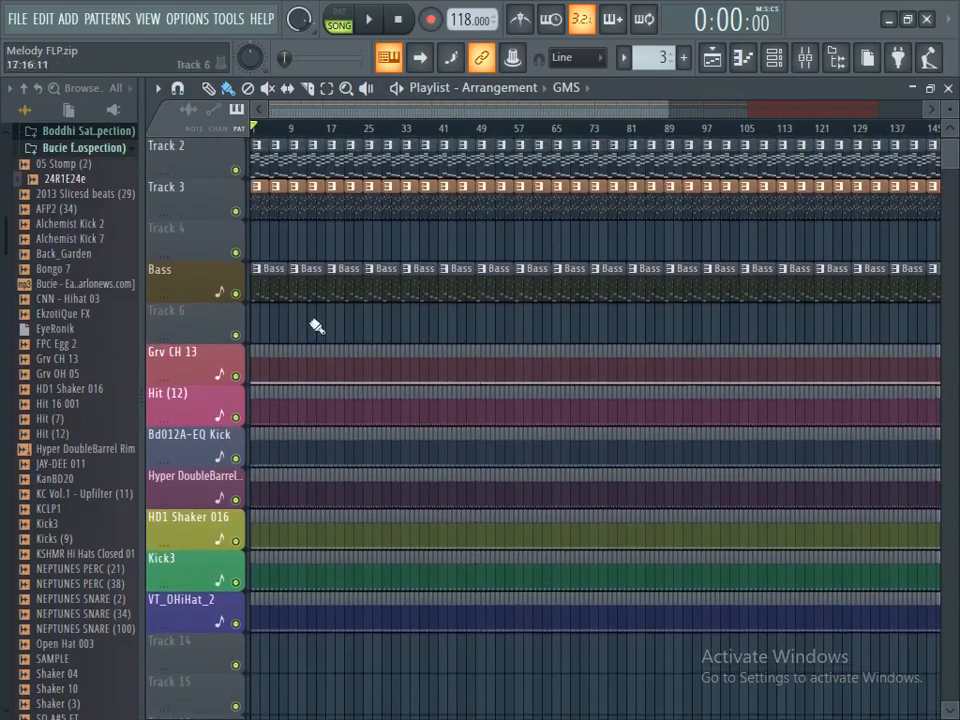
left_click_drag(282, 367, 428, 355)
left_click_drag(360, 420, 261, 428)
key("Delete")
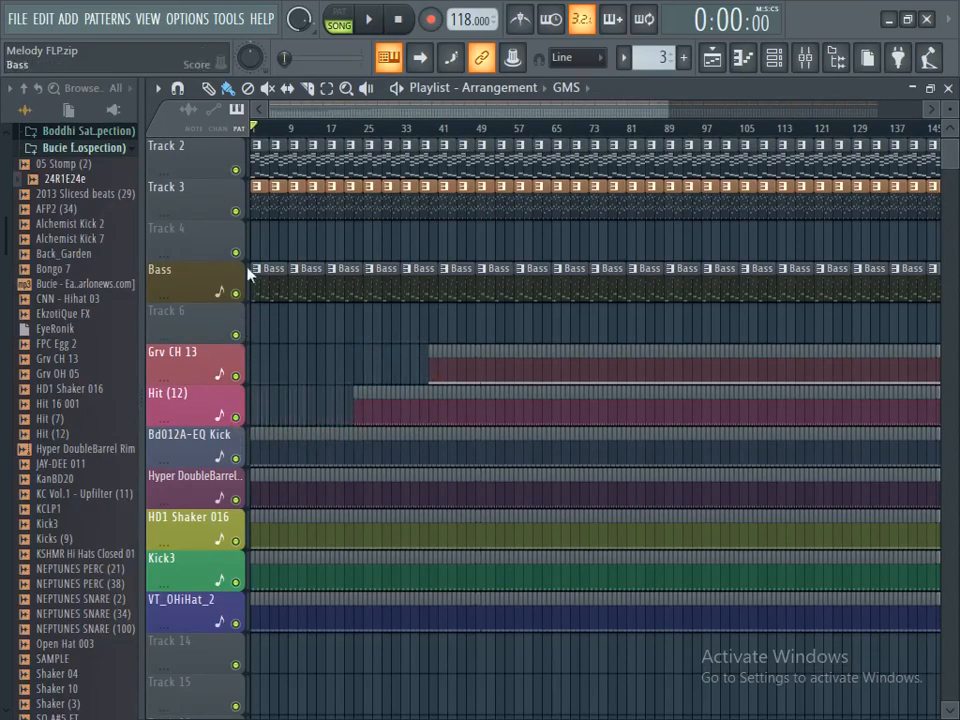
- Clear the opening clips from Track 2, HD1 Shaker 016 and VT_OHiHat_2 for about 24, 25 and 29 bars respectively
left_click_drag(262, 164, 365, 161)
key("Delete")
left_click_drag(366, 530, 257, 535)
key("Delete")
left_click_drag(257, 615, 388, 611)
key("Delete")
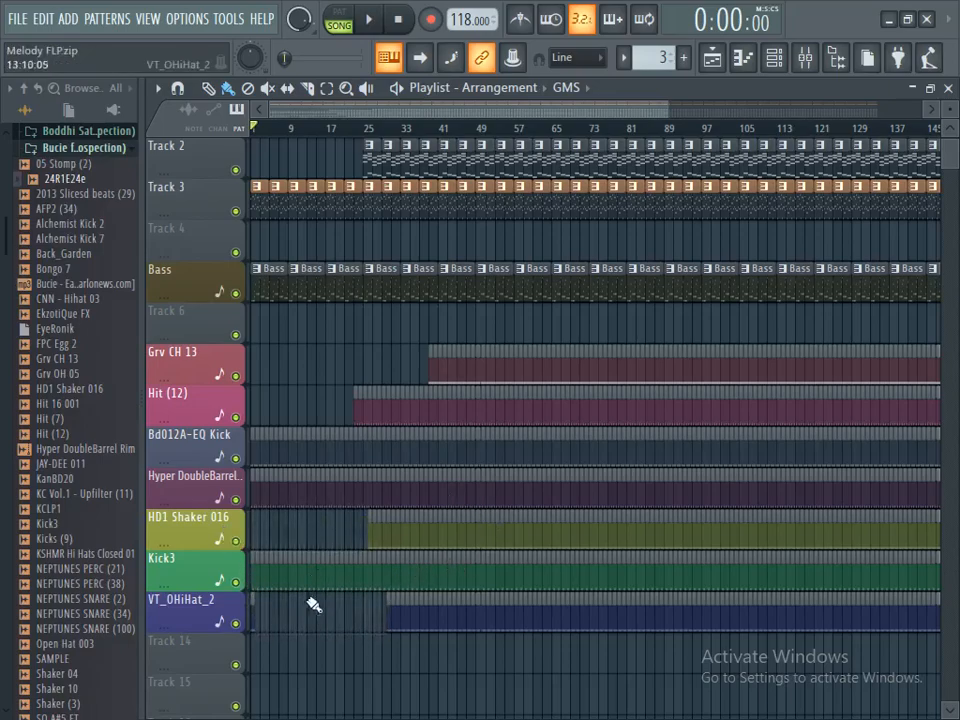
- Preview the intro and delete the Bass clips from the first 16 bars
key("space")
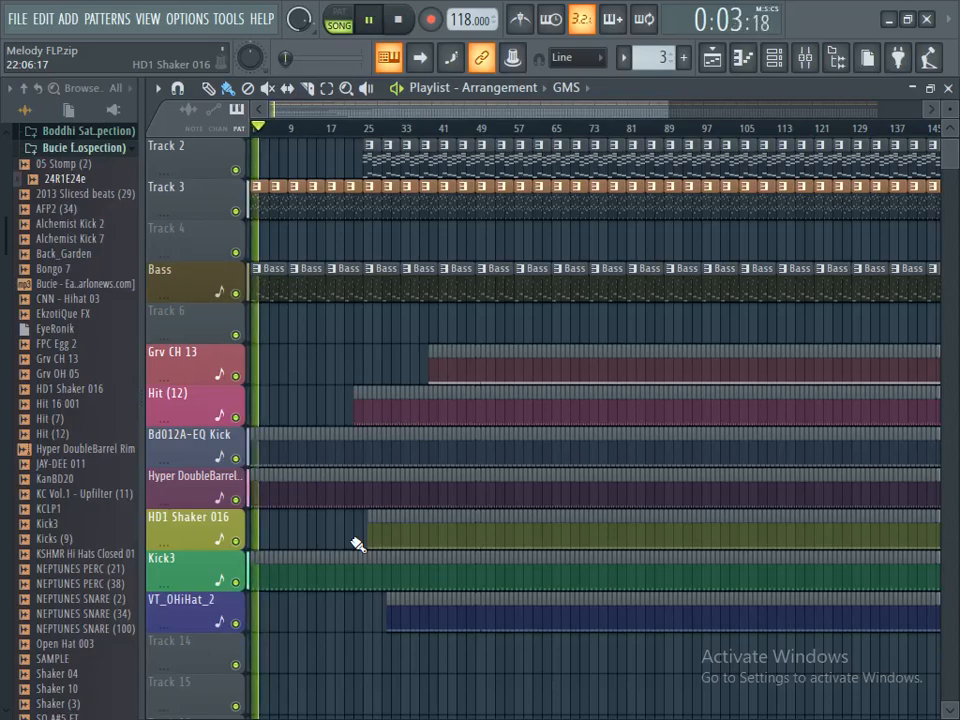
key("space")
right_click(316, 296)
right_click(270, 292)
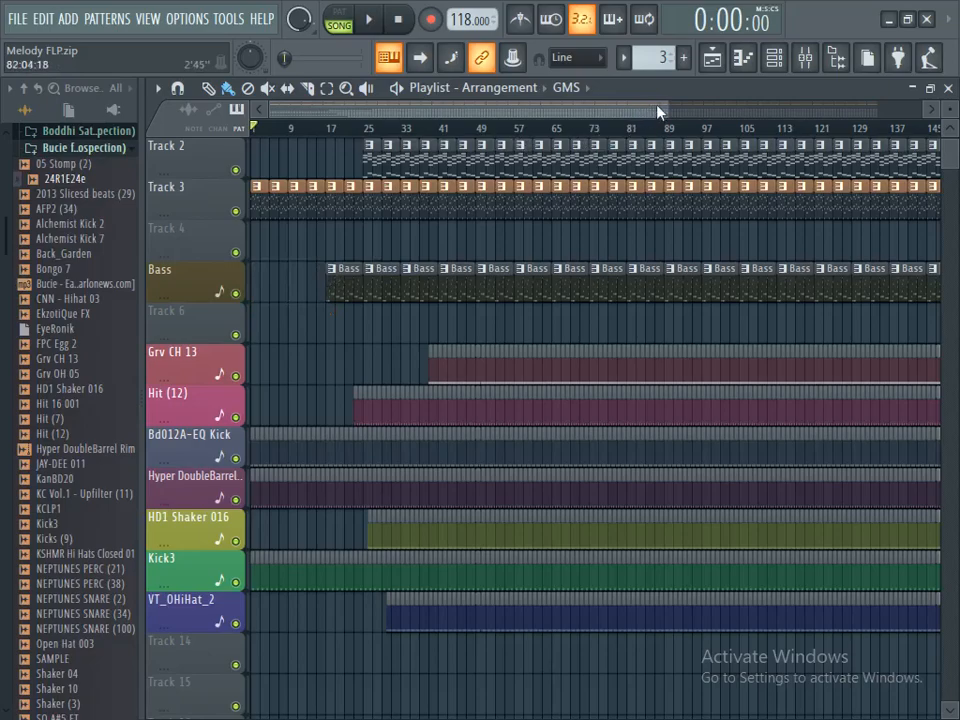
- Preview the intro again and delete the Track 3 melody clips from the first 16 bars
key("space")
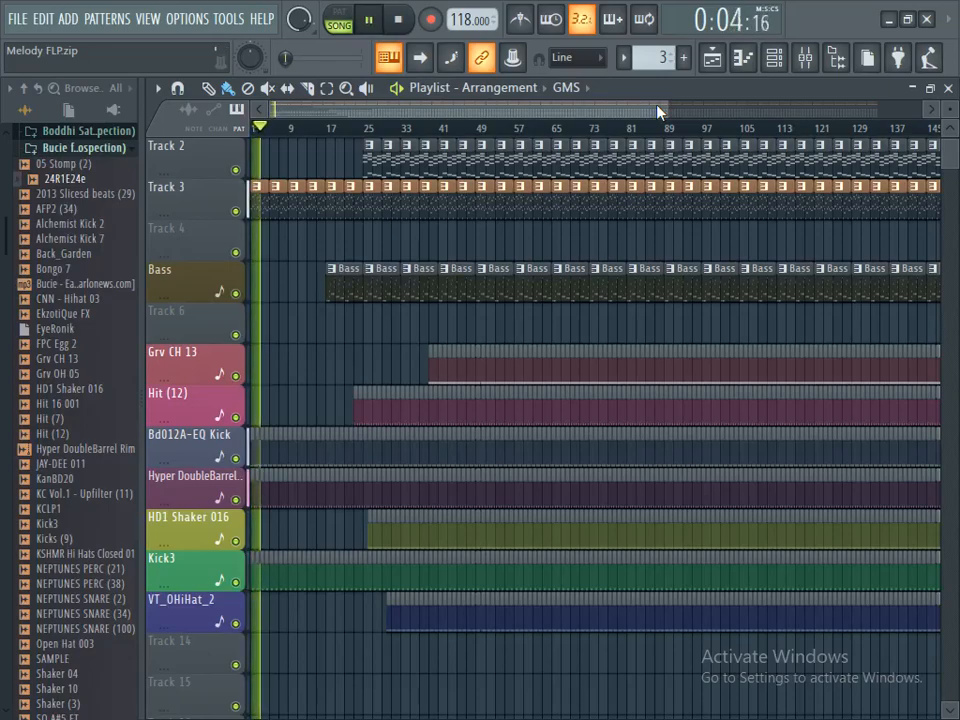
key("space")
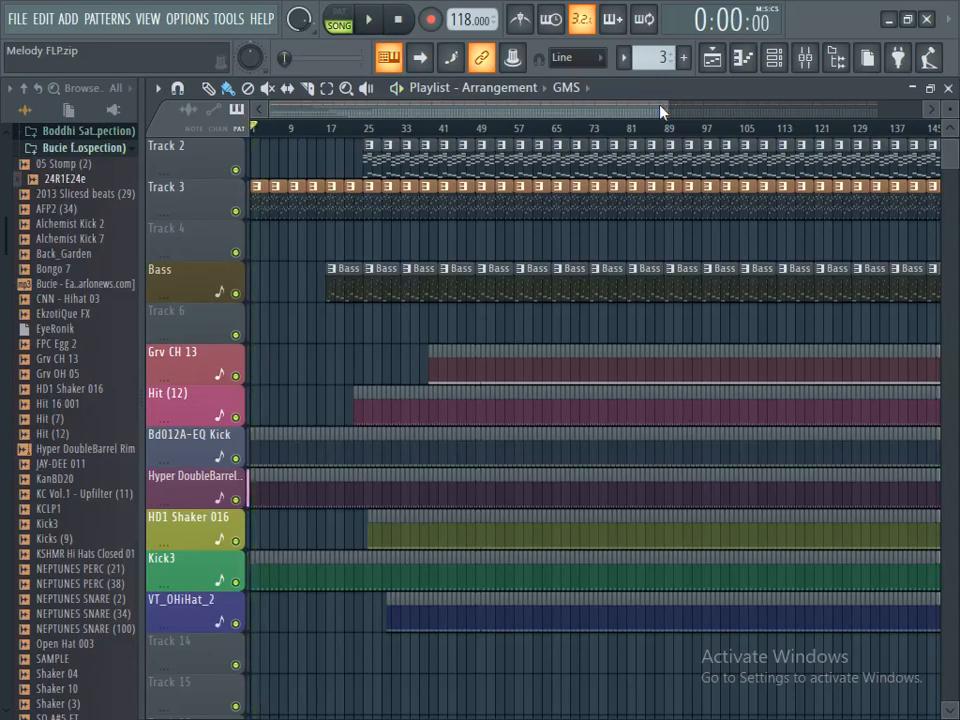
left_click_drag(667, 108, 539, 97)
left_click_drag(950, 109, 950, 80)
right_click(347, 238)
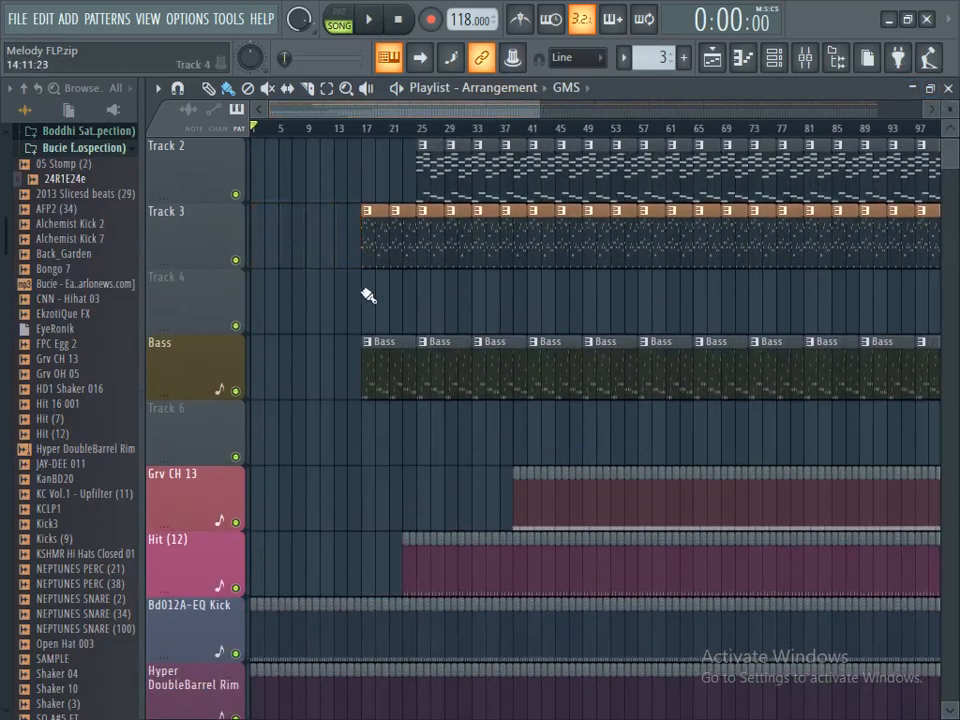
- Preview the intro, add Hit (12) clips from bar 9 up to the existing ones, and play from bar 9
scroll(381, 302, "down", 3)
key("space")
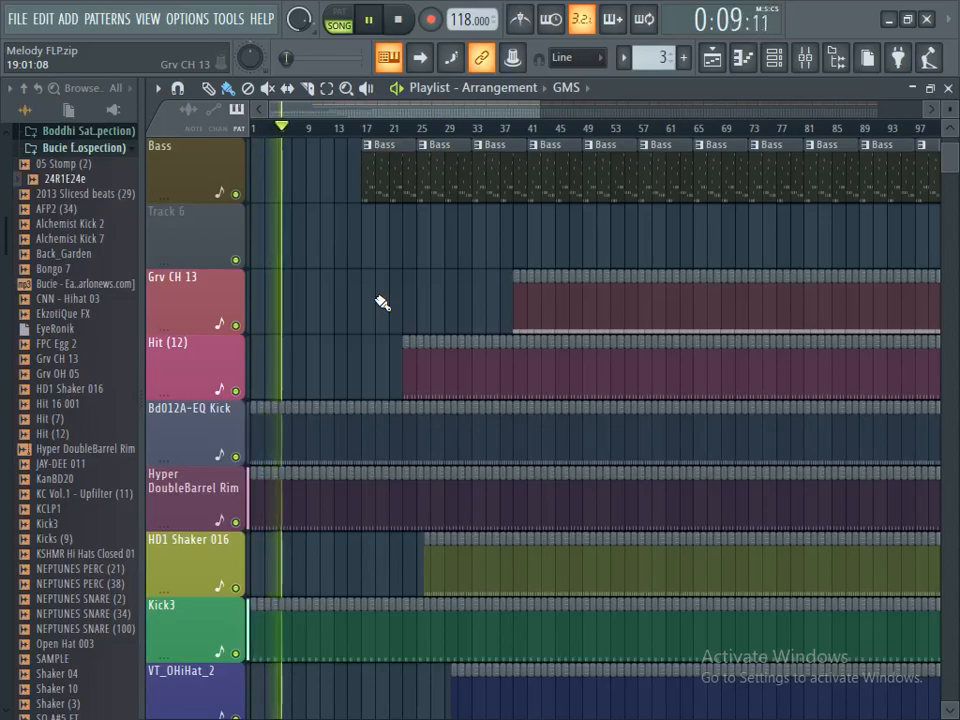
scroll(381, 302, "down", 2)
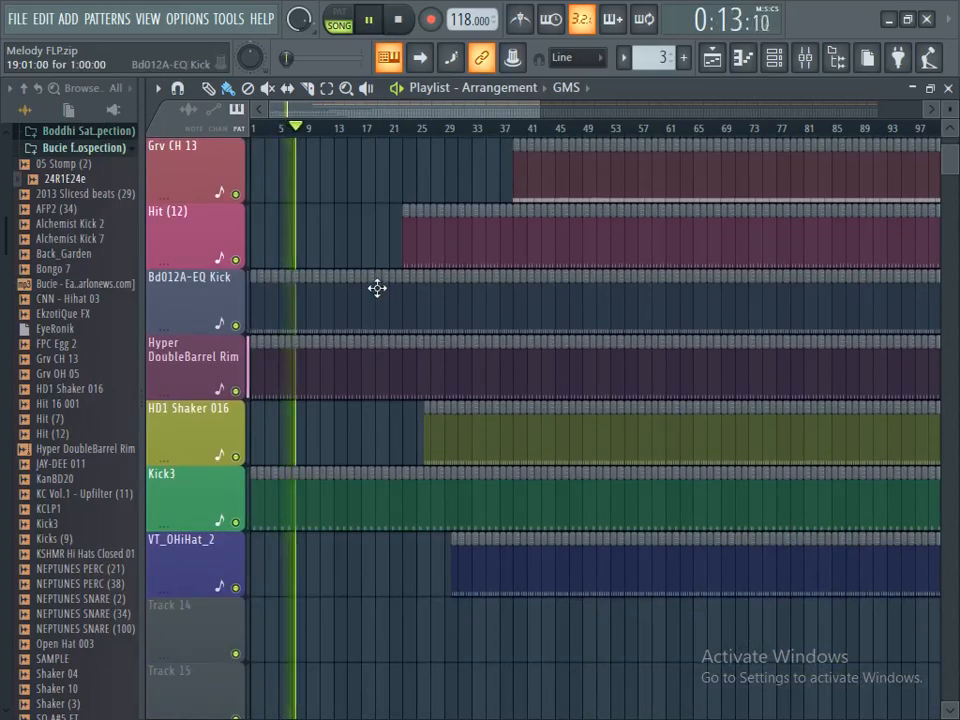
key("space")
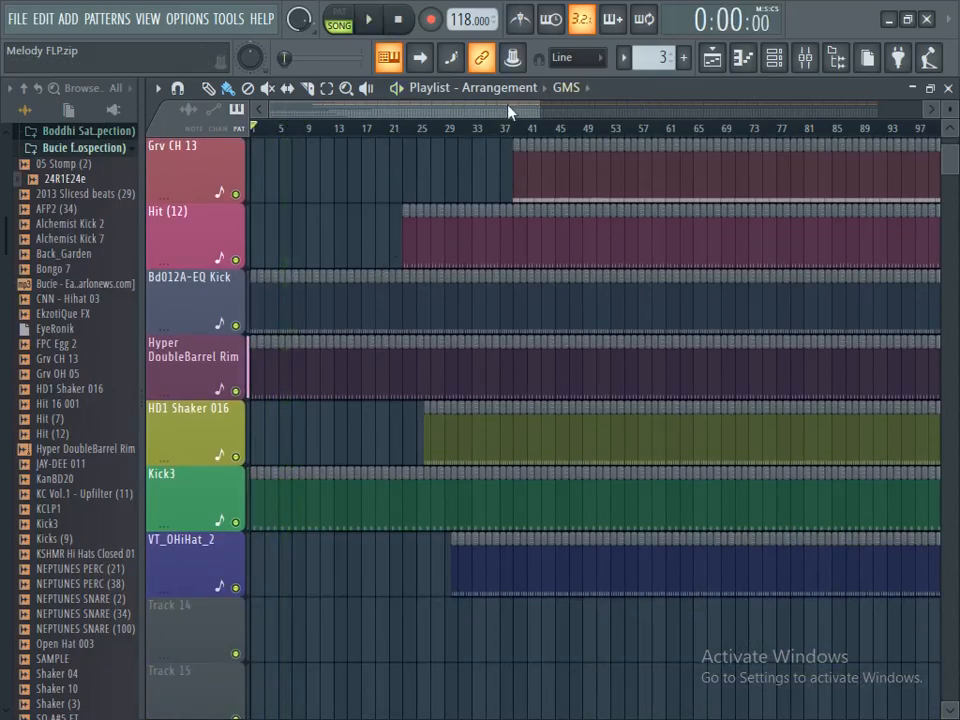
scroll(541, 110, "up", 2)
scroll(934, 223, "up", 1)
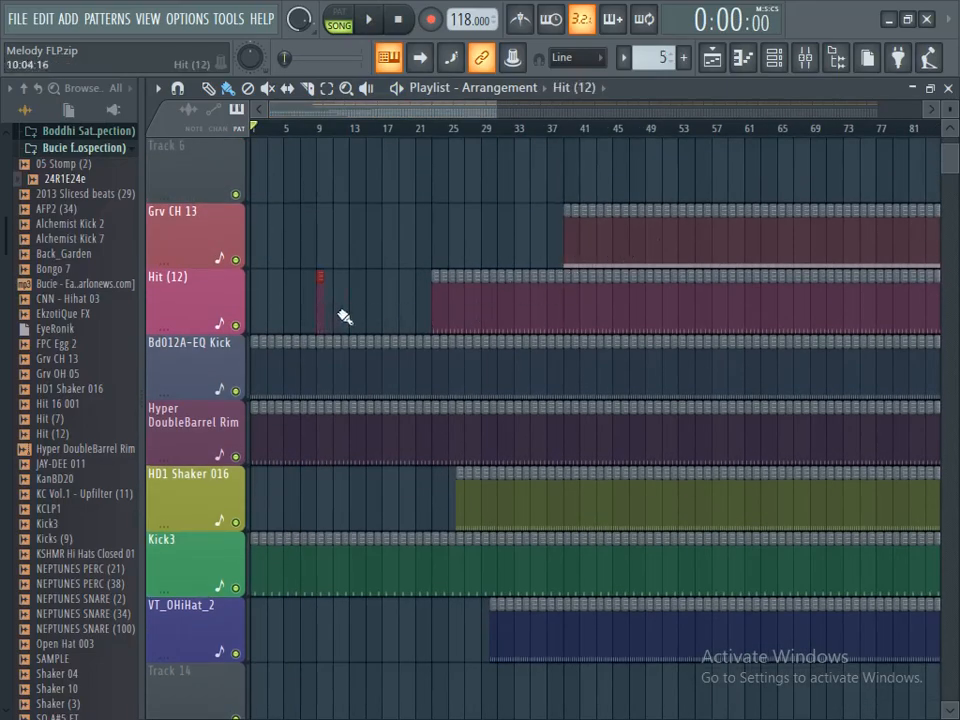
key("space")
left_click(318, 130)
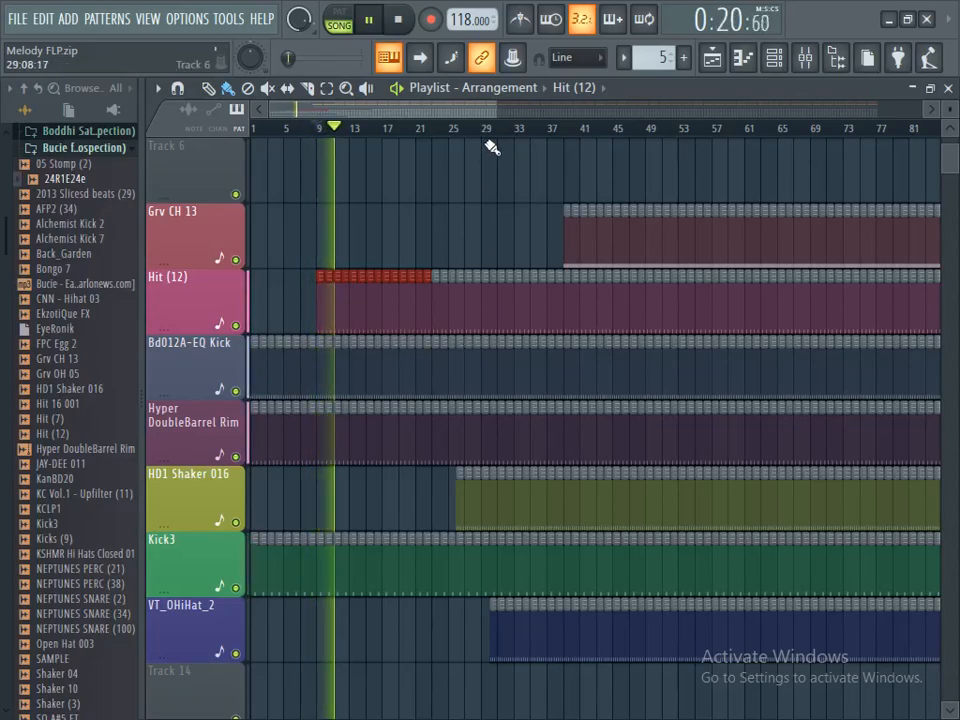
- Add an HD1 Shaker 016 clip at bar 25 and delete the Bass clips from bars 17 to 32
scroll(489, 133, "up", 2)
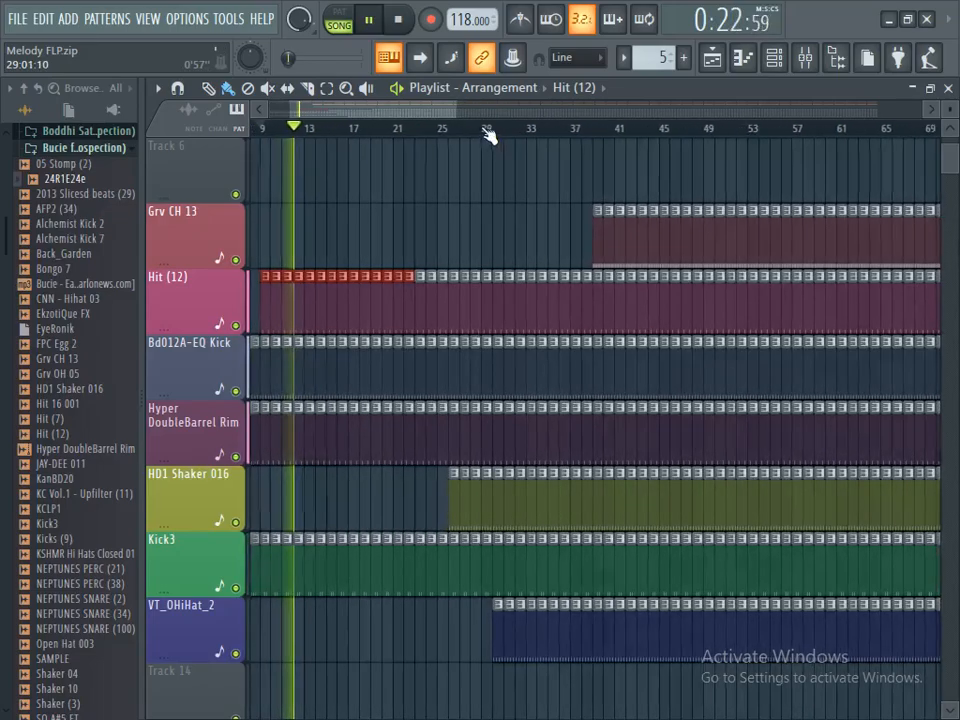
left_click(455, 501)
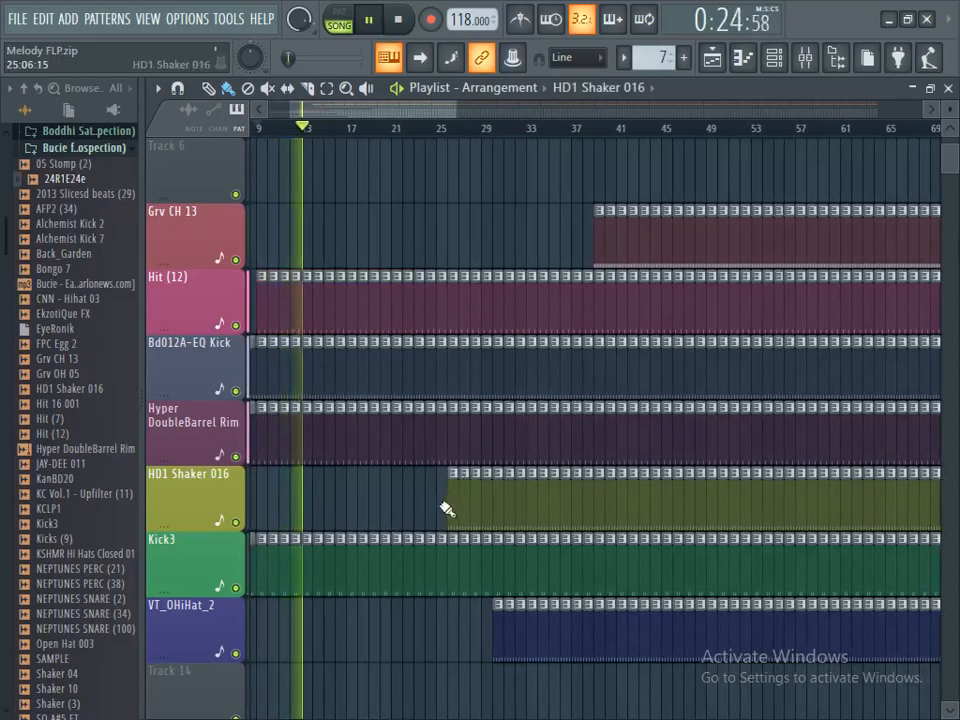
left_click(439, 503)
scroll(650, 140, "down", 1)
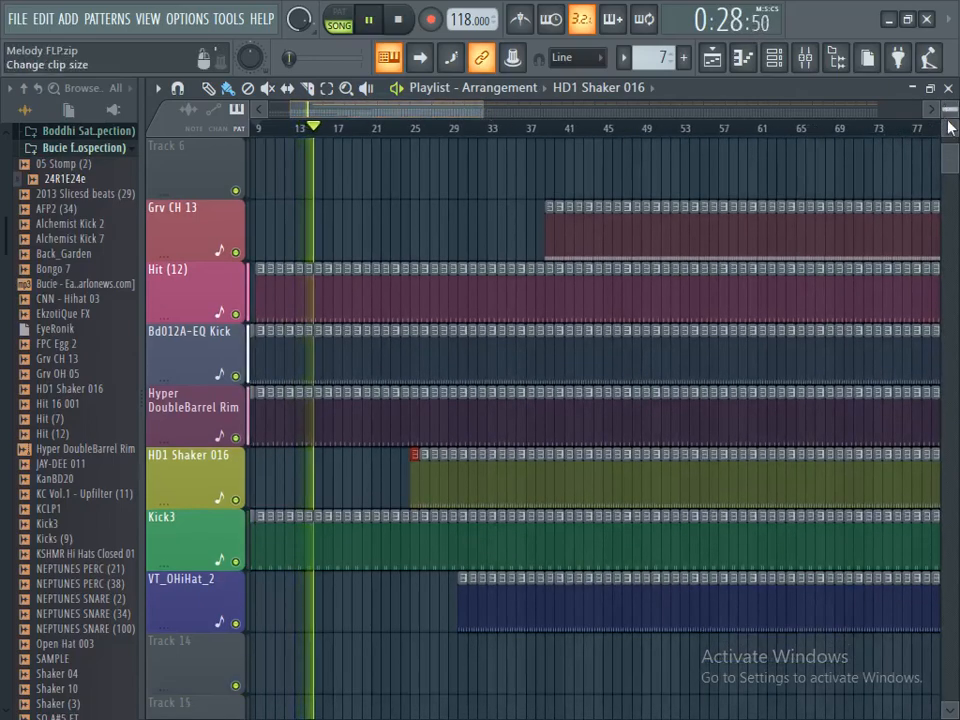
scroll(948, 133, "up", 2)
scroll(948, 133, "up", 3)
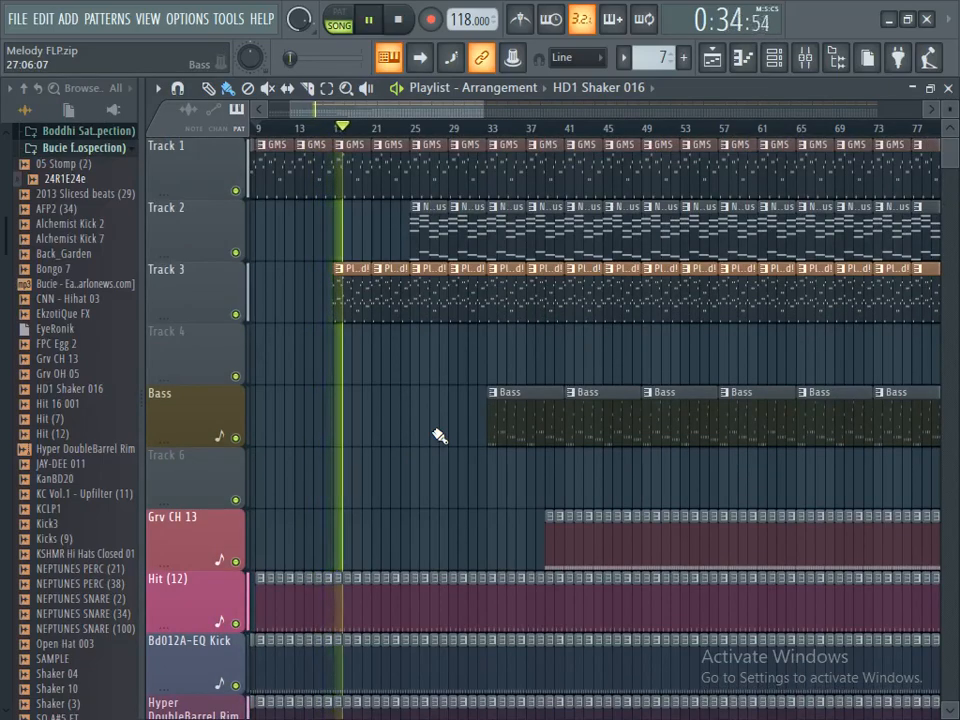
- Add Nexus clips at bars 17 and 21 on Track 2 and delete the Track 3 clips from bars 17 to 32
key("space")
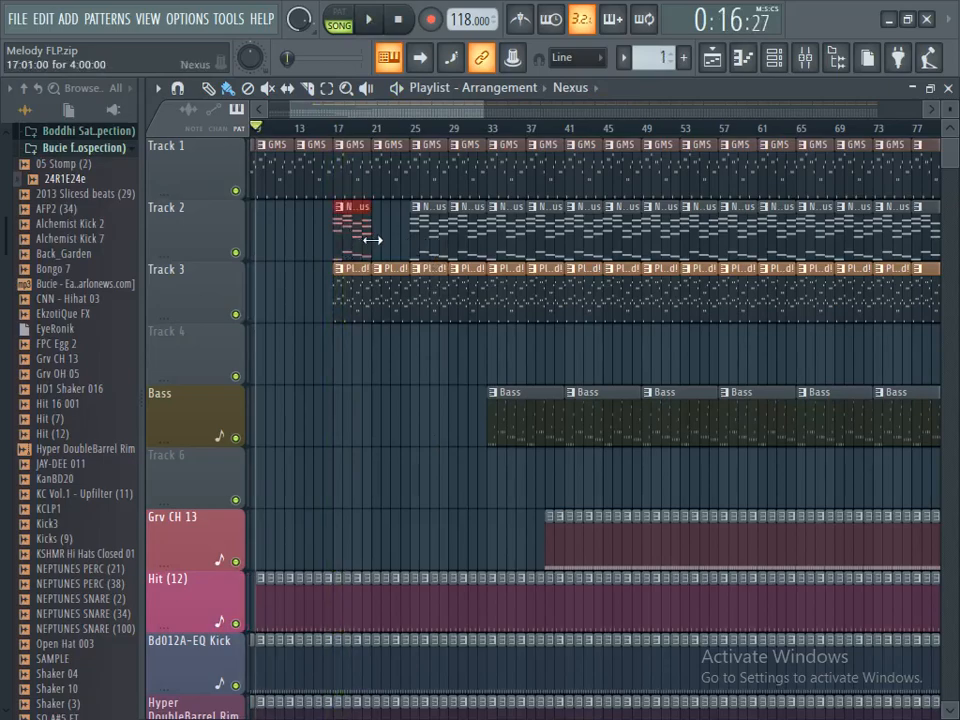
left_click_drag(361, 259, 410, 268)
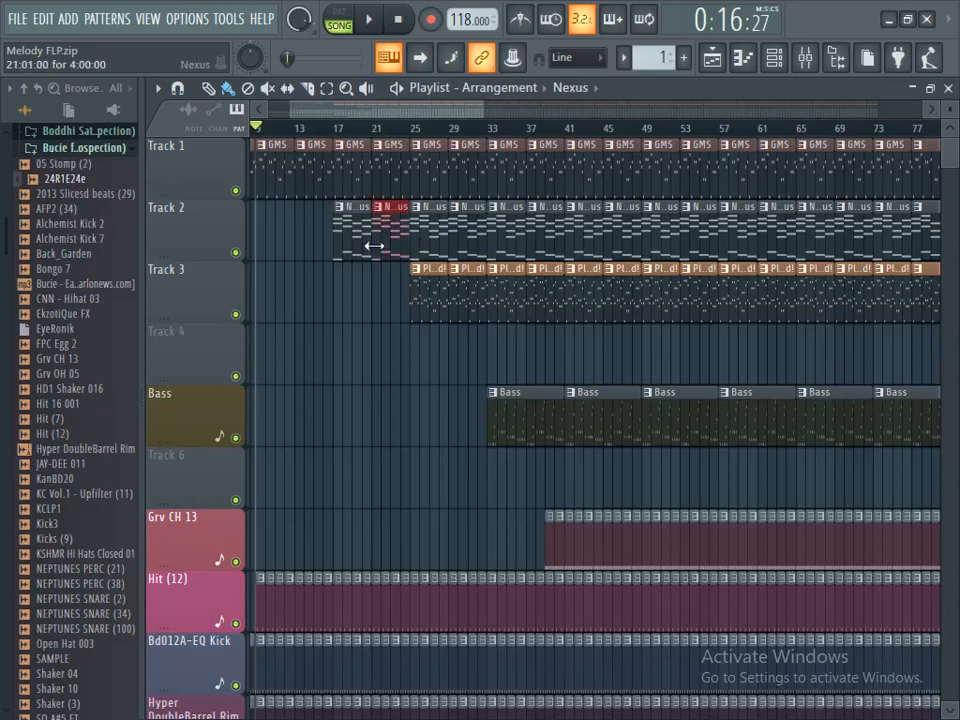
left_click(336, 128)
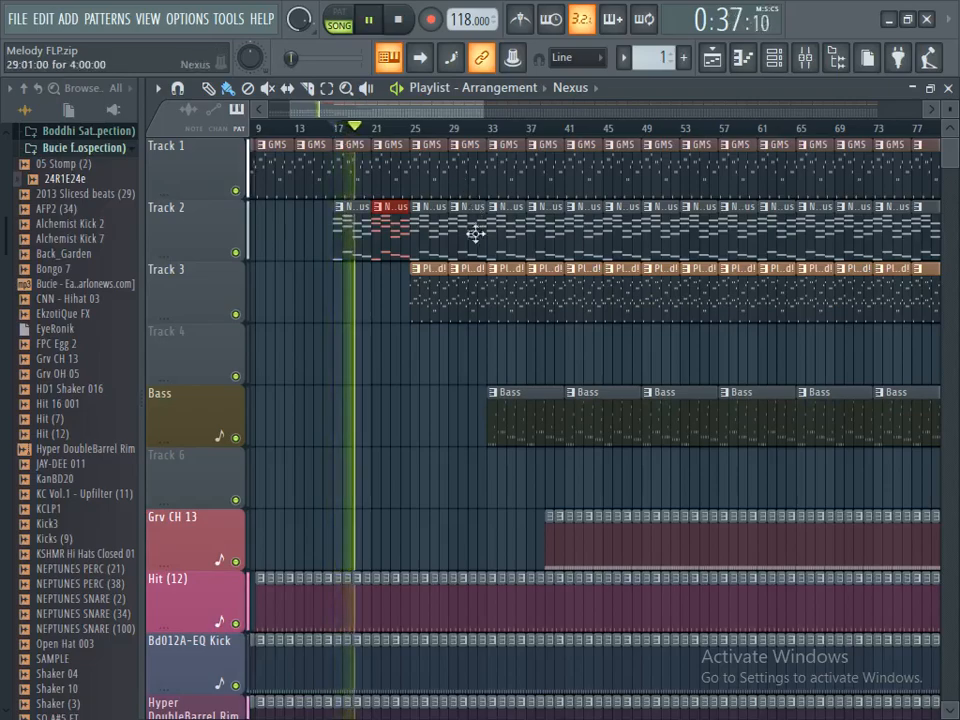
right_click(461, 306)
right_click(435, 318)
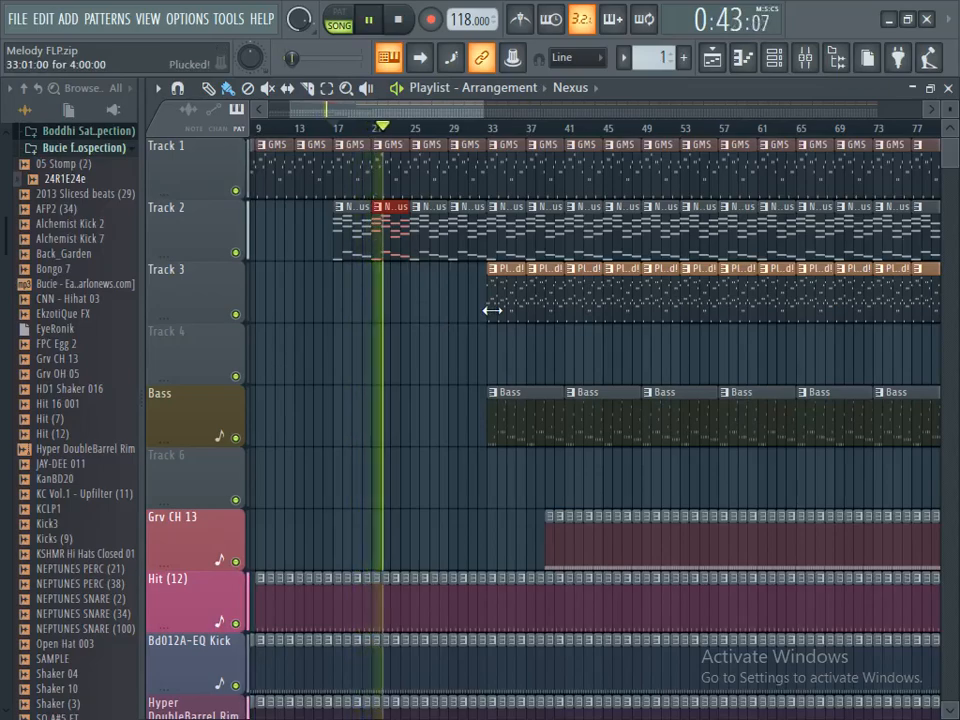
- Add VT_OHiHat_2 clips from bar 25 up to the existing ones and briefly preview from bar 25
scroll(450, 422, "down", 3)
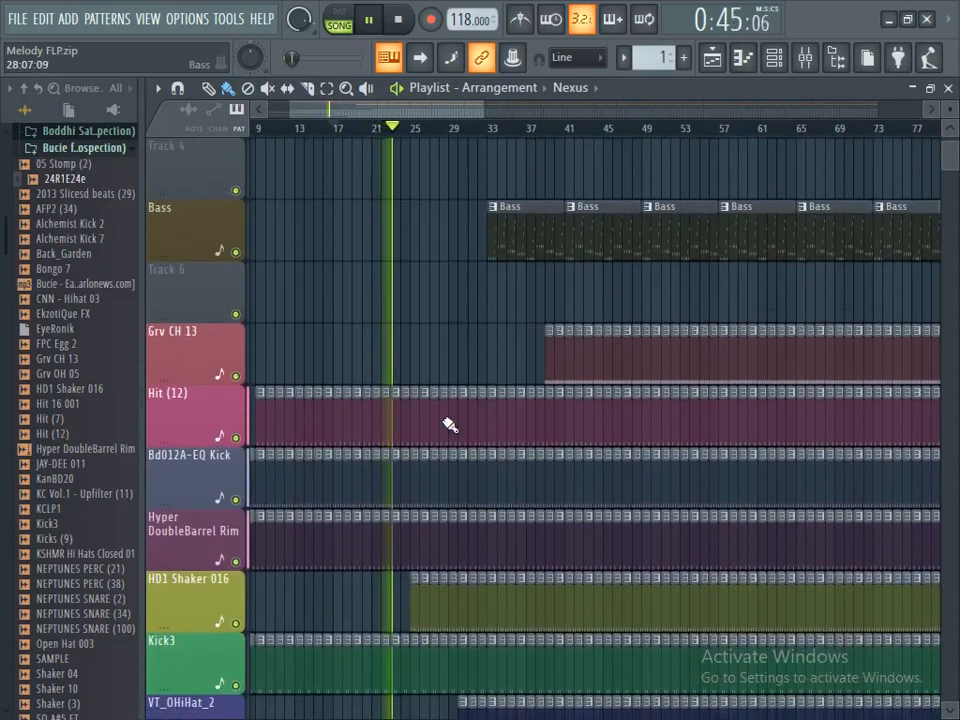
scroll(450, 424, "down", 3)
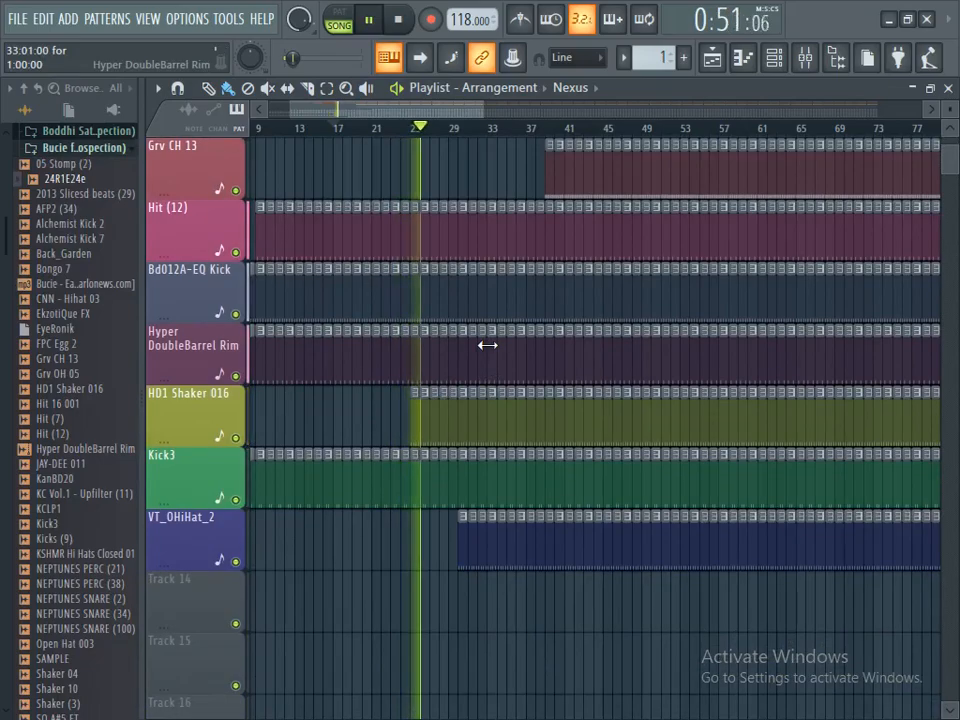
key("space")
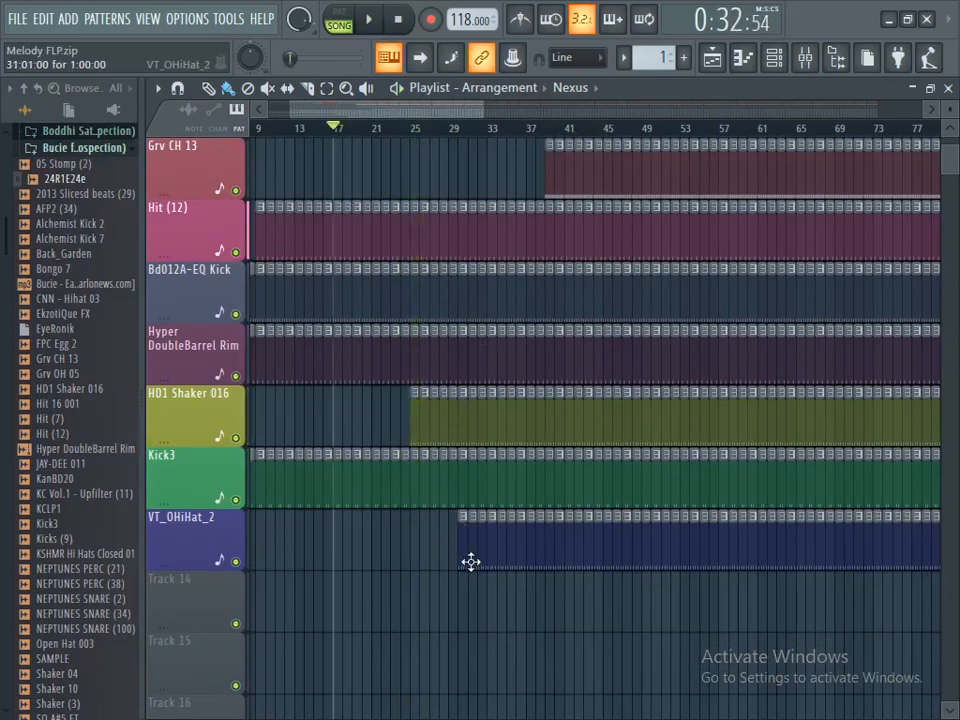
left_click(414, 134)
key("space")
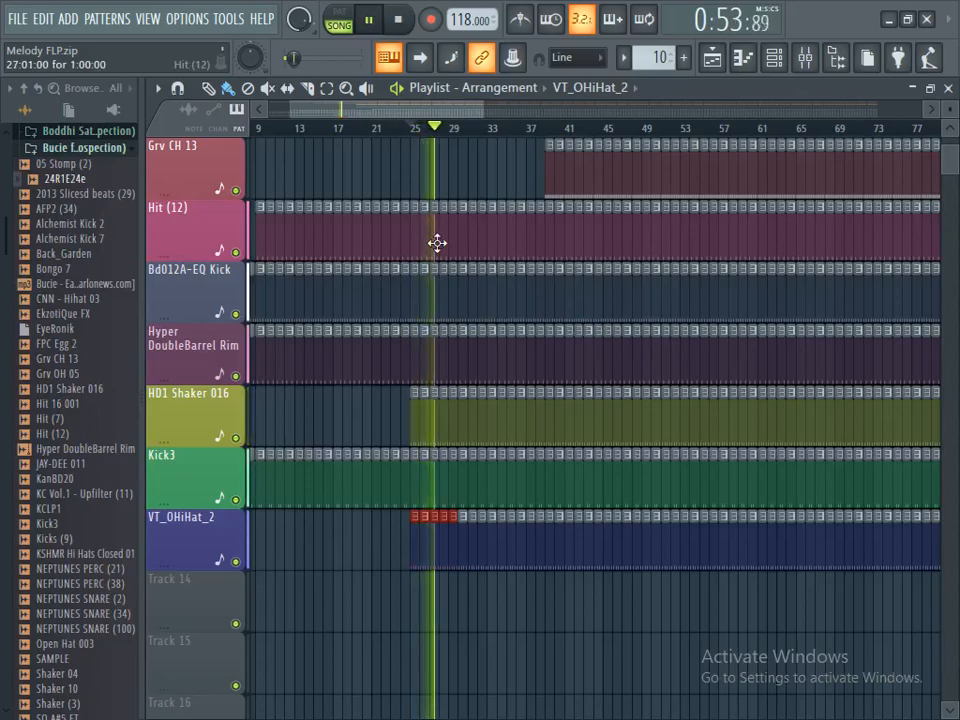
key("space")
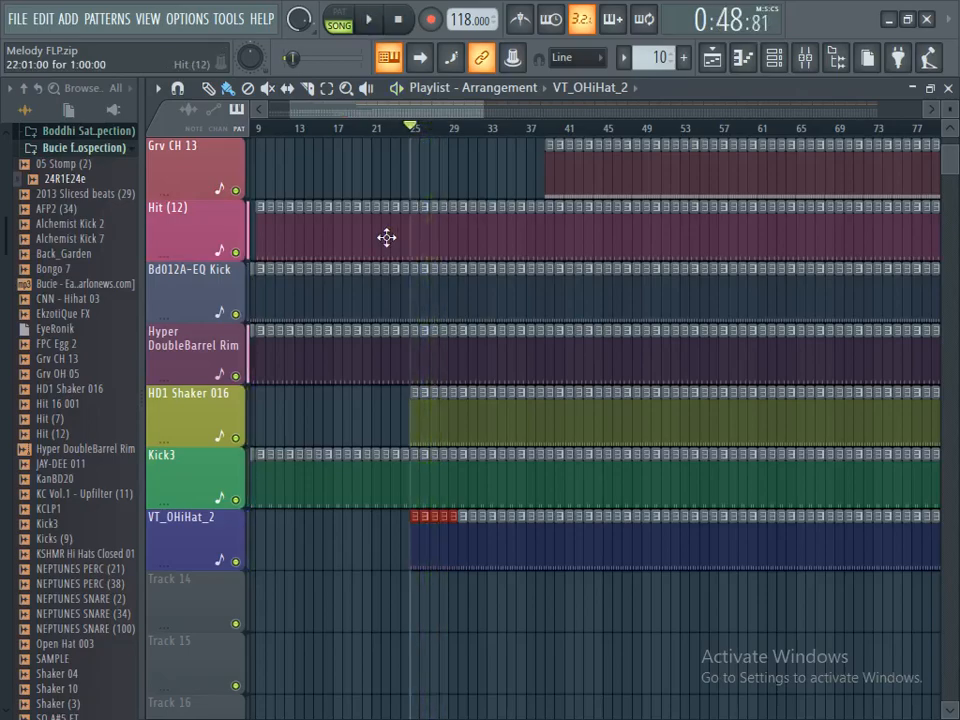
- Delete the Hit (12), Bd012A-EQ Kick, Hyper DoubleBarrel Rim and Kick3 clips in bars 23 and 24, and preview the break from about bar 21
scroll(415, 134, "up", 3)
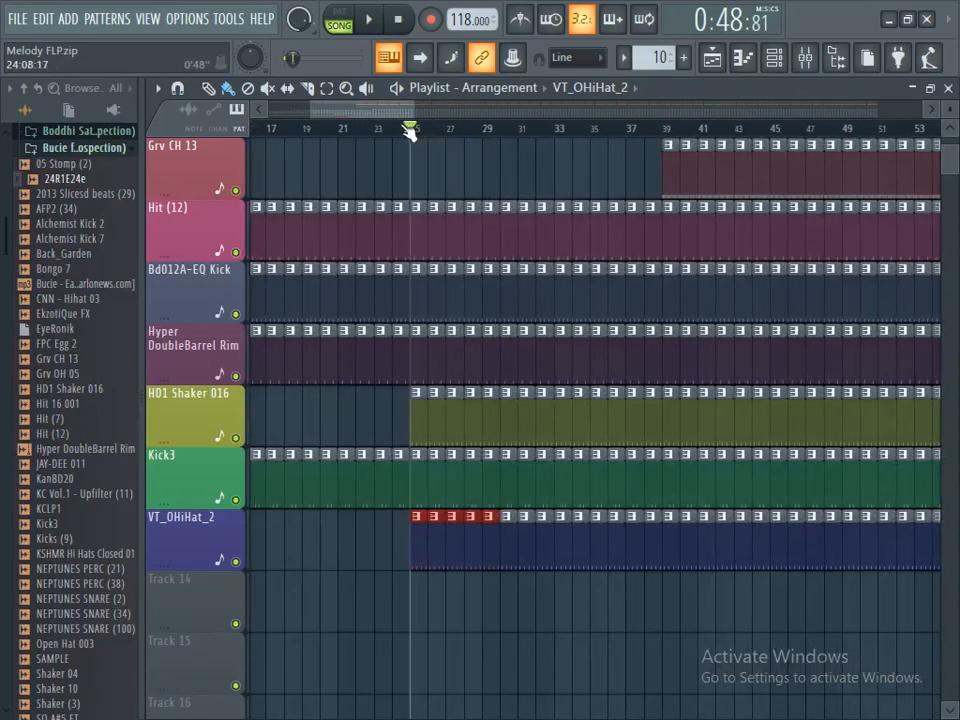
scroll(393, 123, "up", 2)
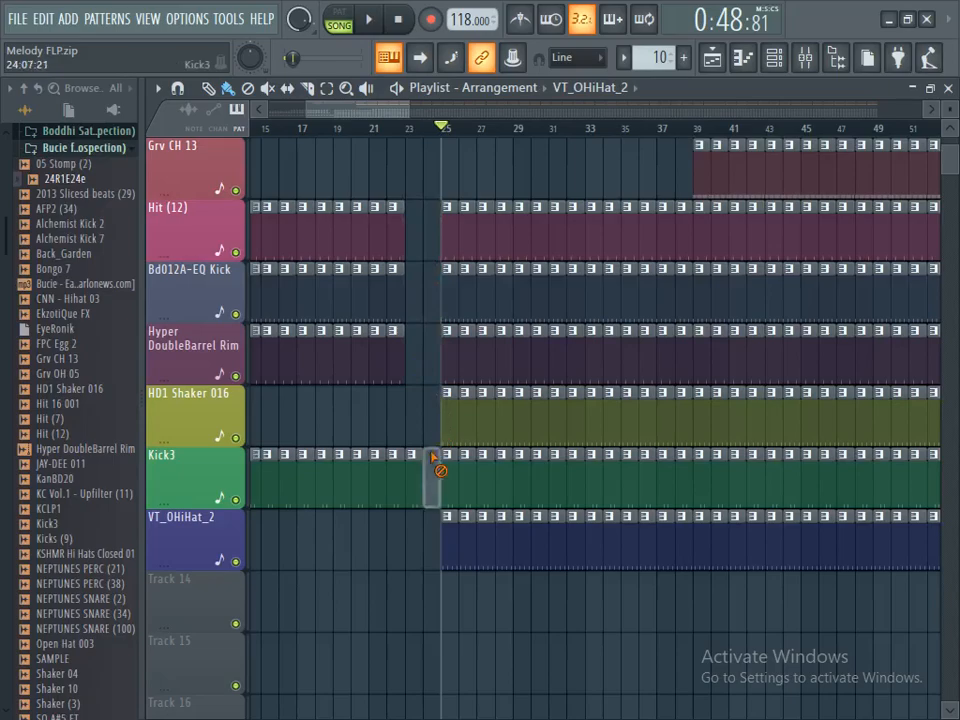
scroll(421, 490, "up", 6)
key("space")
left_click(368, 128)
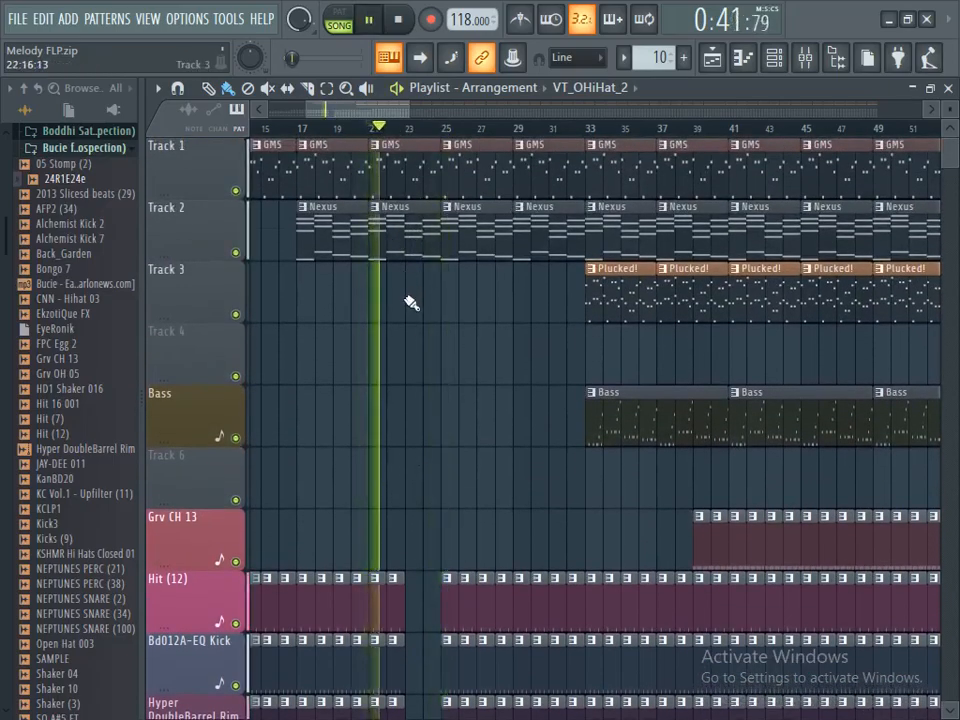
scroll(411, 302, "down", 3)
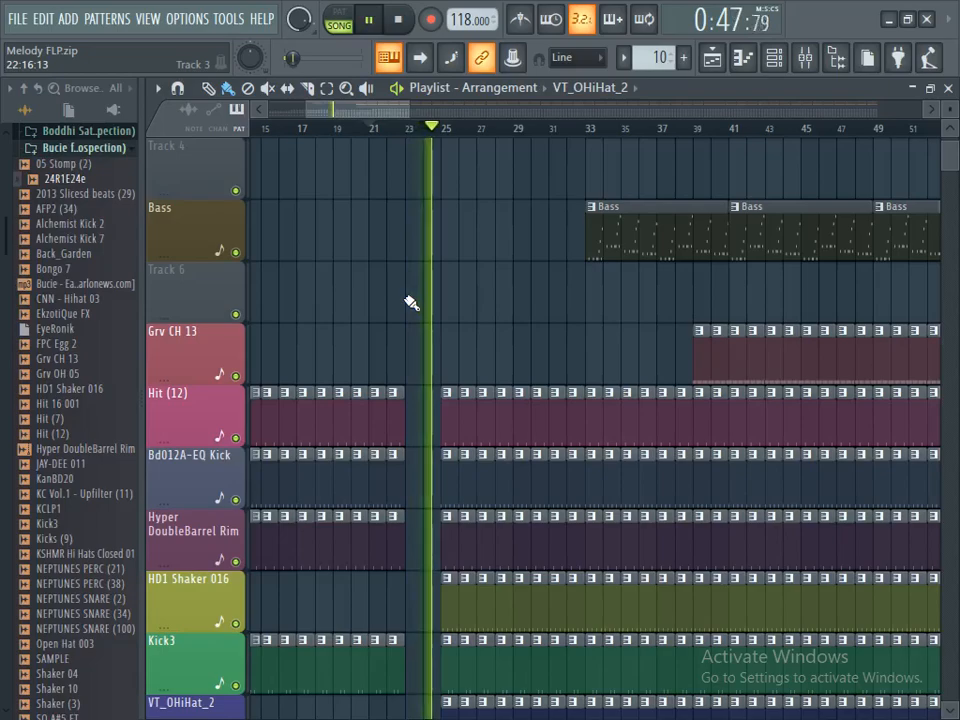
scroll(411, 302, "down", 5)
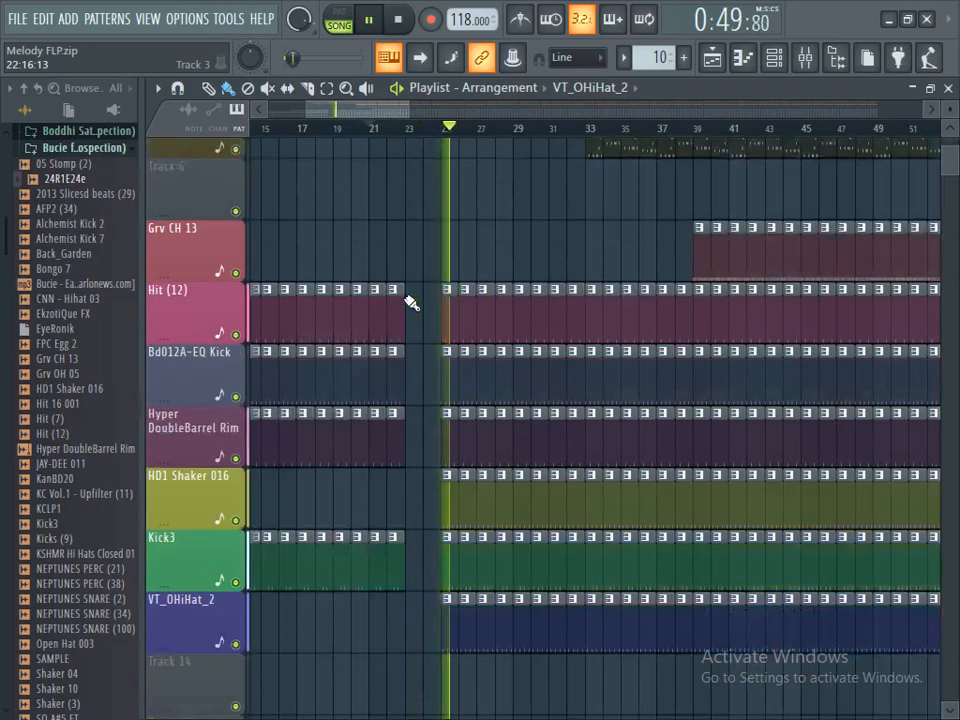
scroll(411, 302, "up", 5)
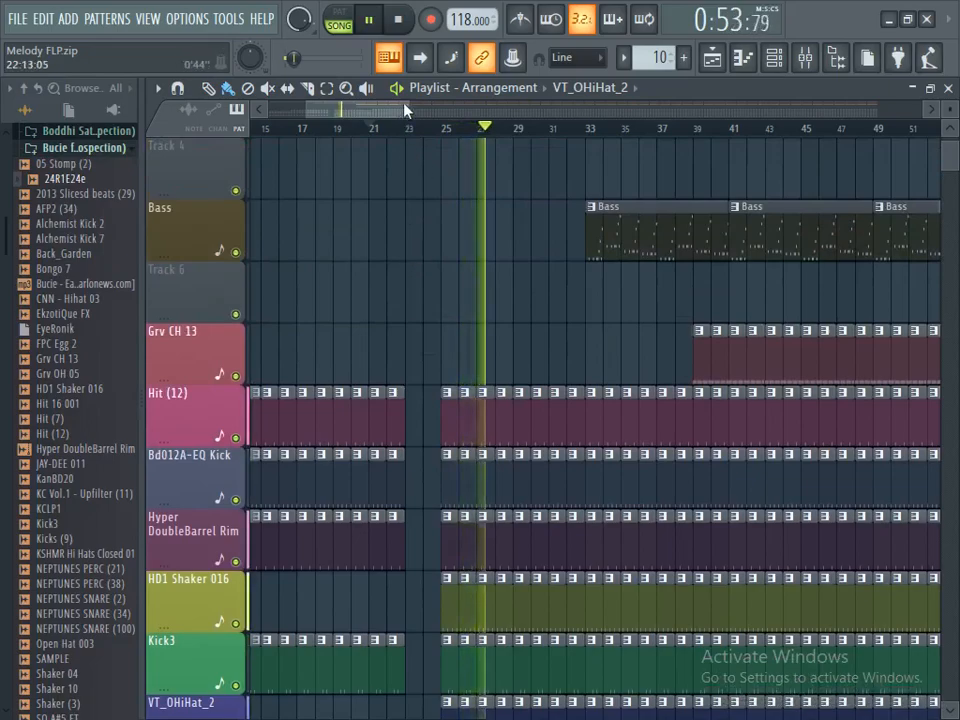
- Add Grv CH 13 clips from bar 33 up to the existing ones and delete the Bass clip at bar 33
left_click_drag(410, 105, 443, 108)
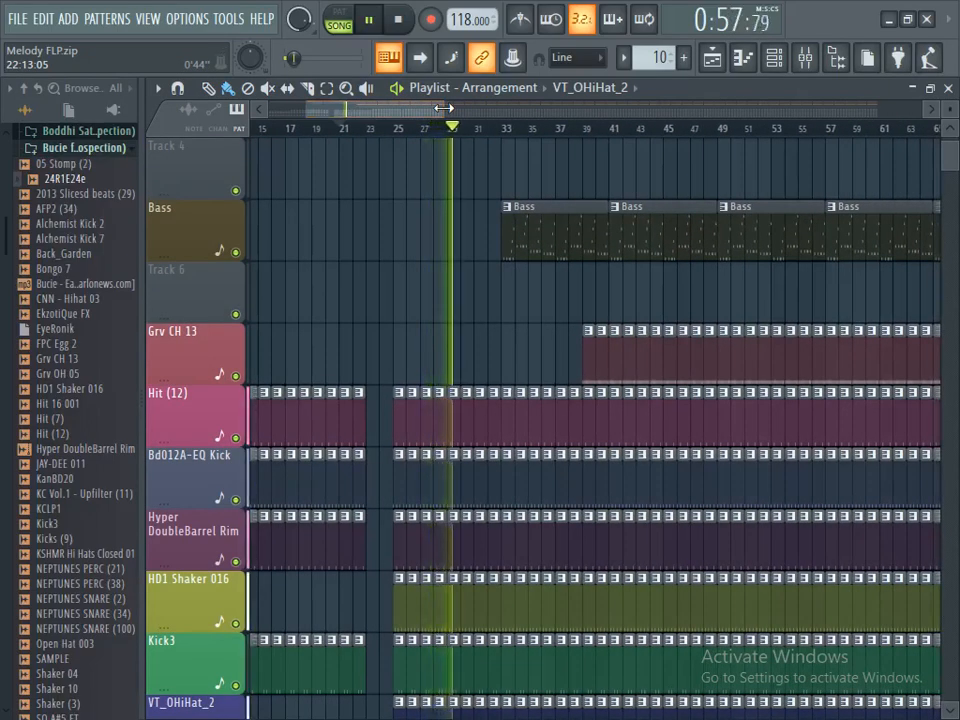
left_click(589, 368)
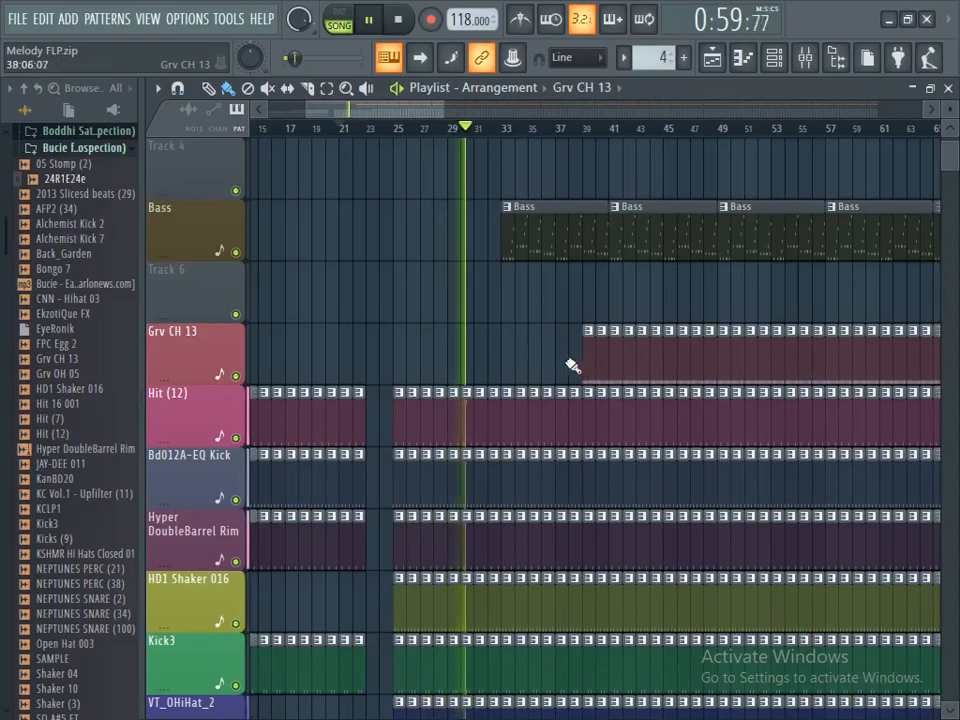
key("space")
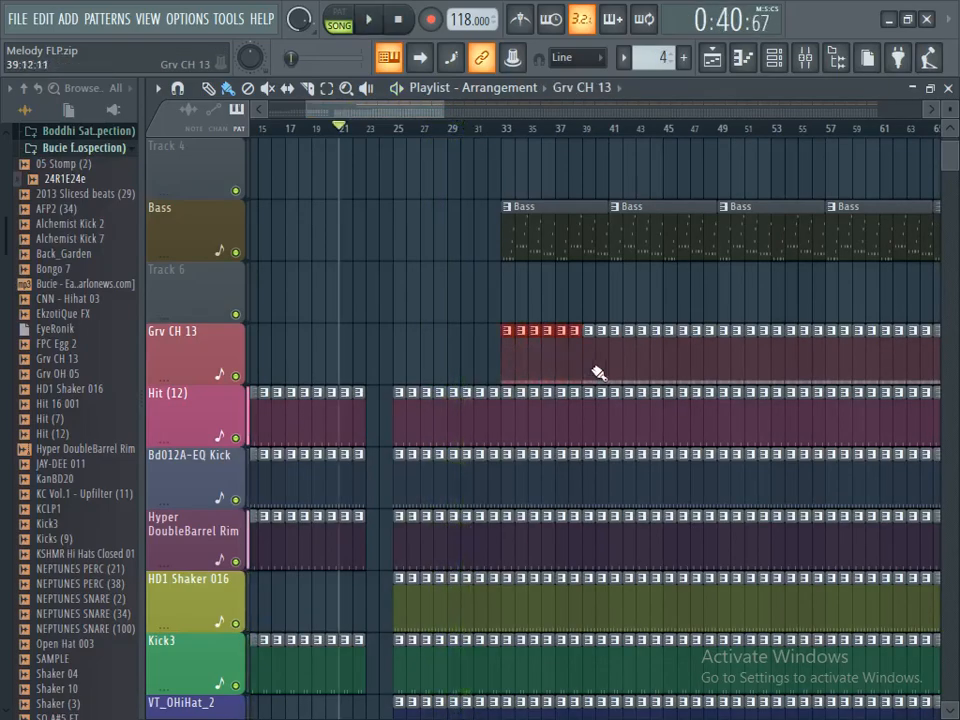
right_click(533, 229)
- Preview the arrangement from bar 33 and delete the Bd012A-EQ Kick clip at bar 40
key("space")
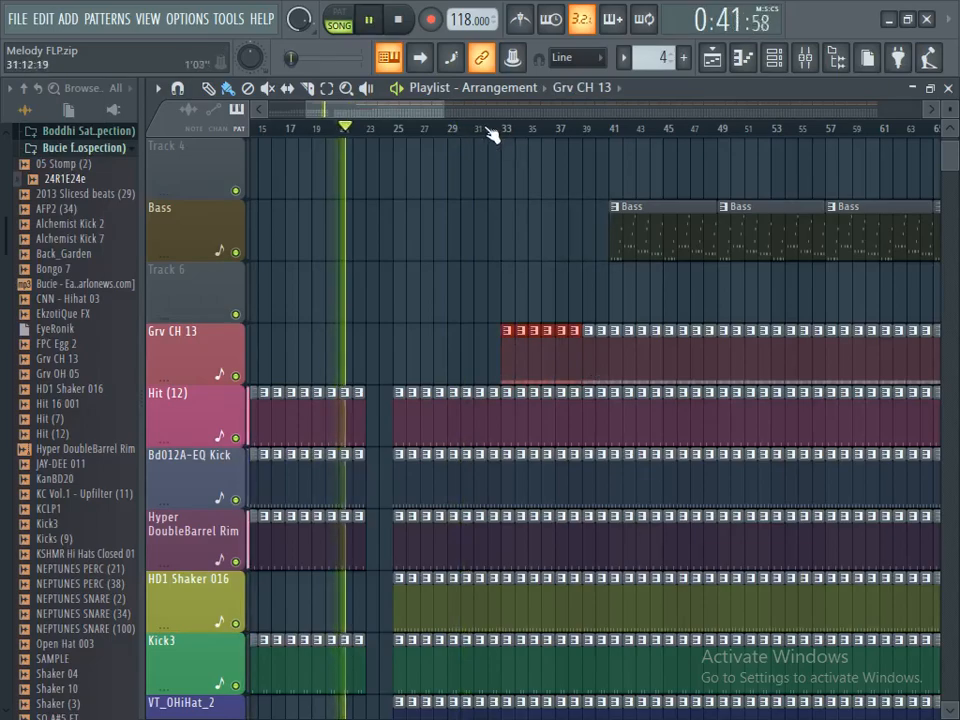
left_click(507, 131)
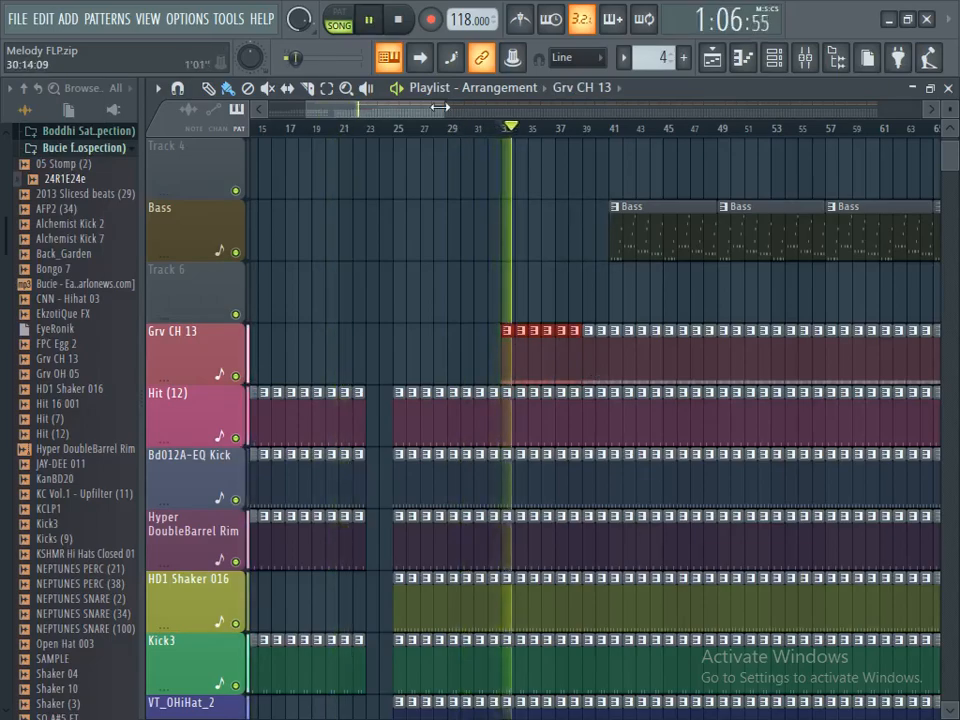
scroll(516, 131, "down", 2)
scroll(501, 240, "down", 3)
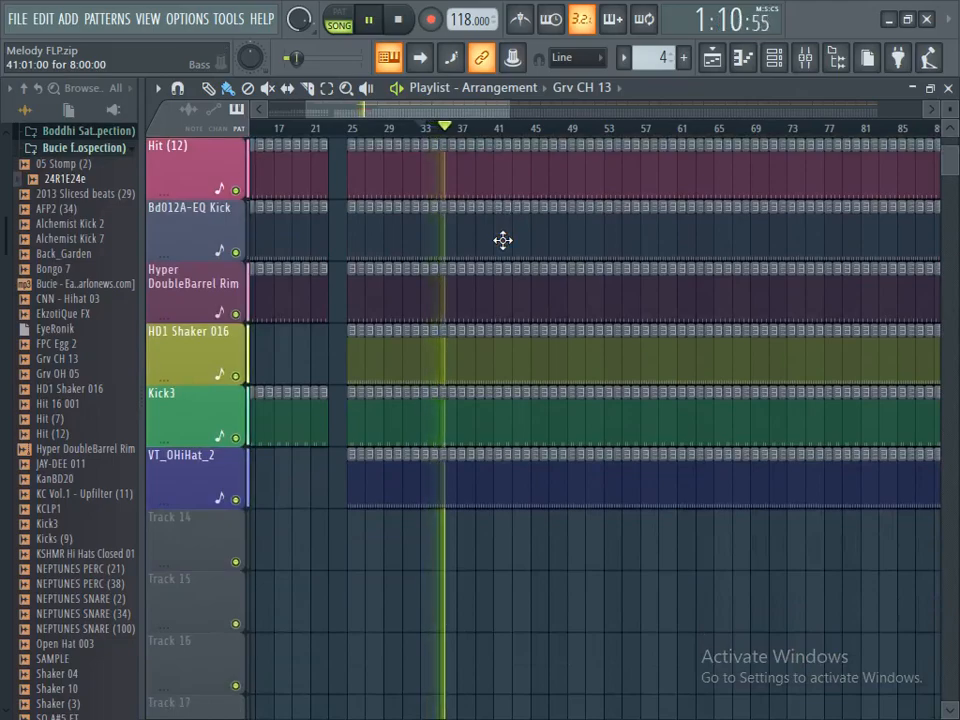
scroll(502, 240, "up", 4)
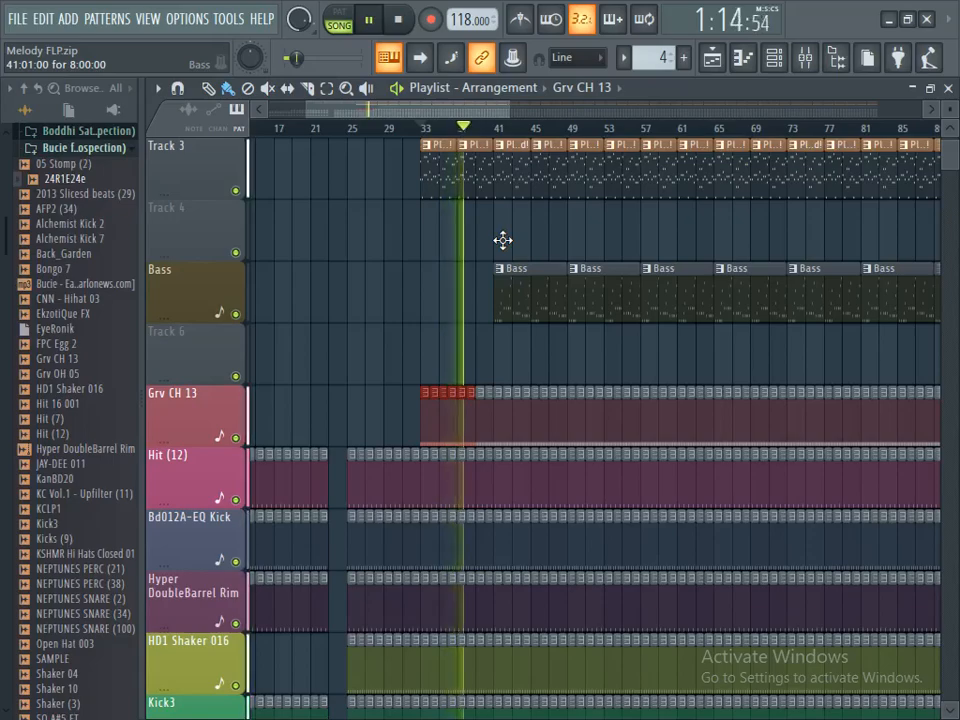
scroll(493, 388, "down", 1)
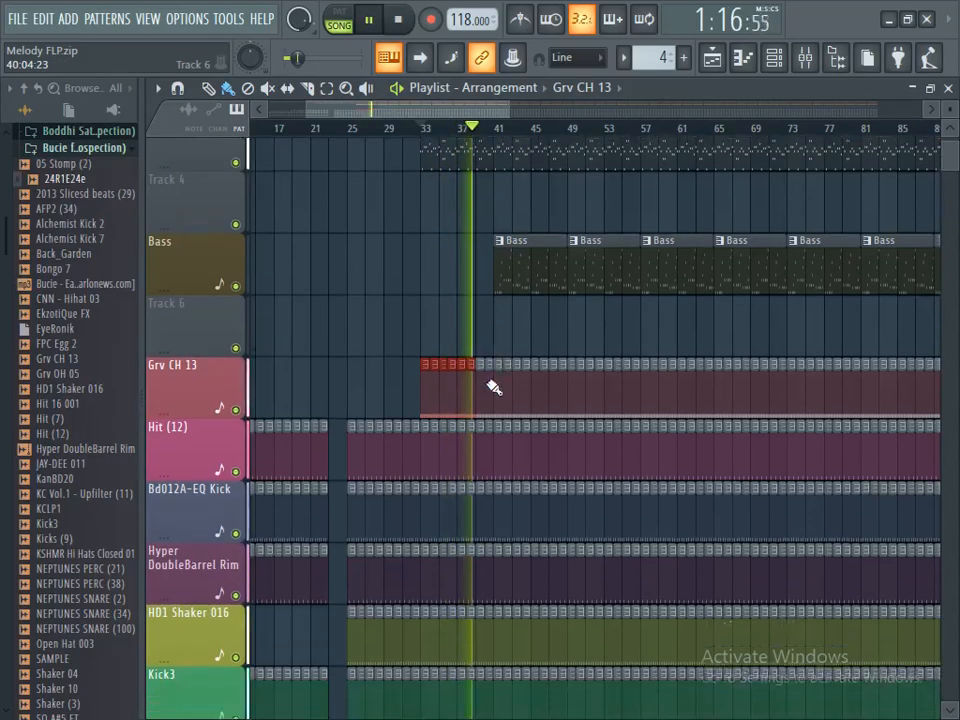
scroll(493, 388, "down", 4)
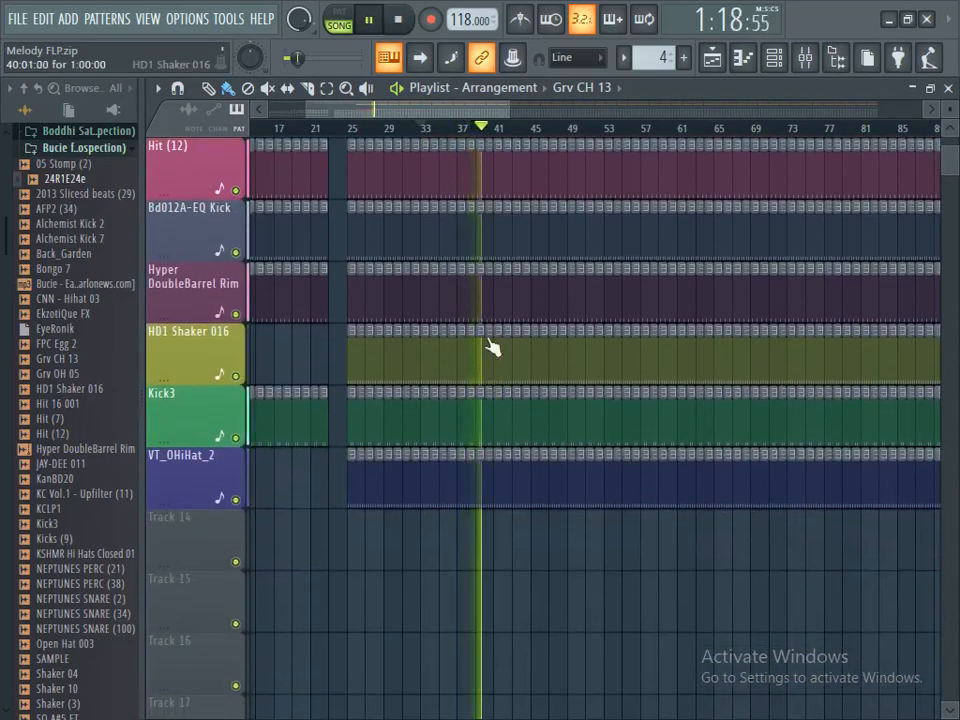
scroll(489, 128, "up", 2)
right_click(486, 219)
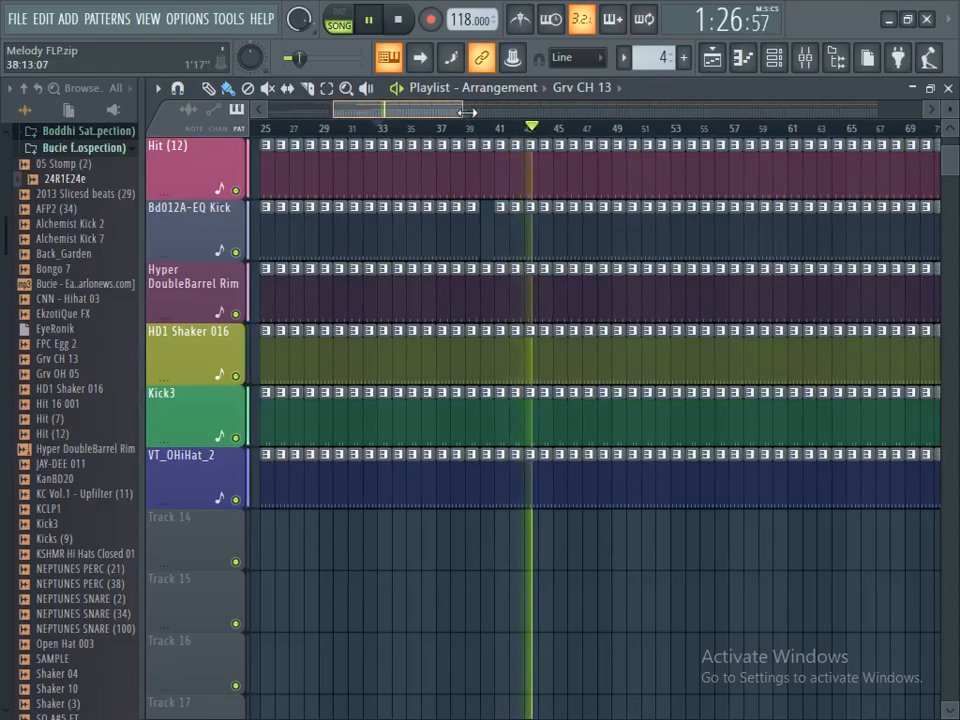
left_click_drag(461, 112, 499, 133)
scroll(514, 283, "up", 4)
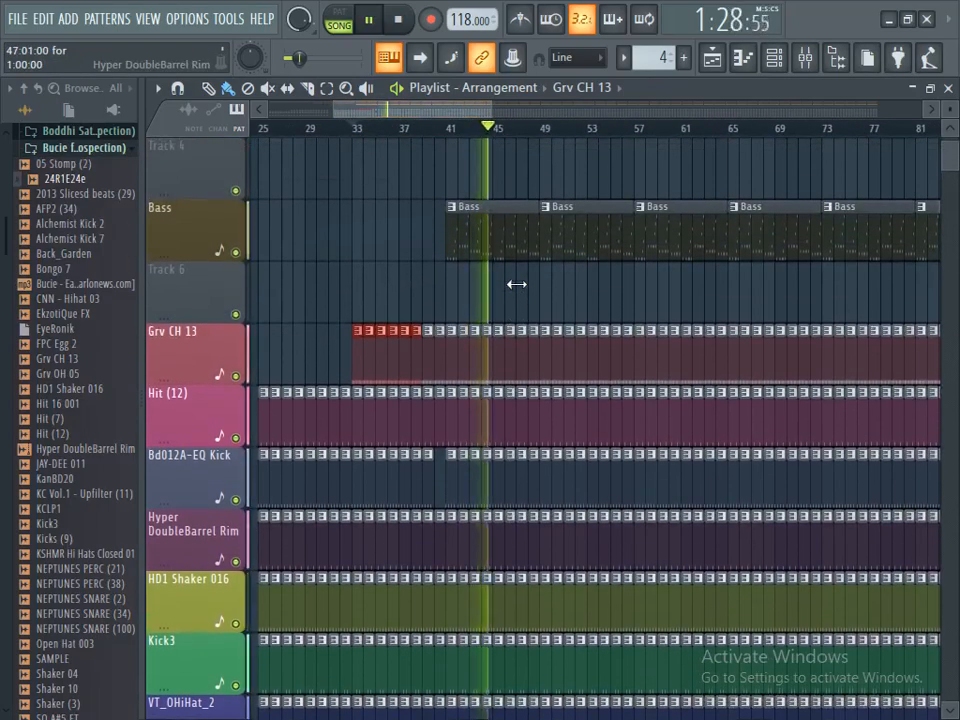
- Look over the tracks around bar 41 and preview the arrangement from bar 41
key("space")
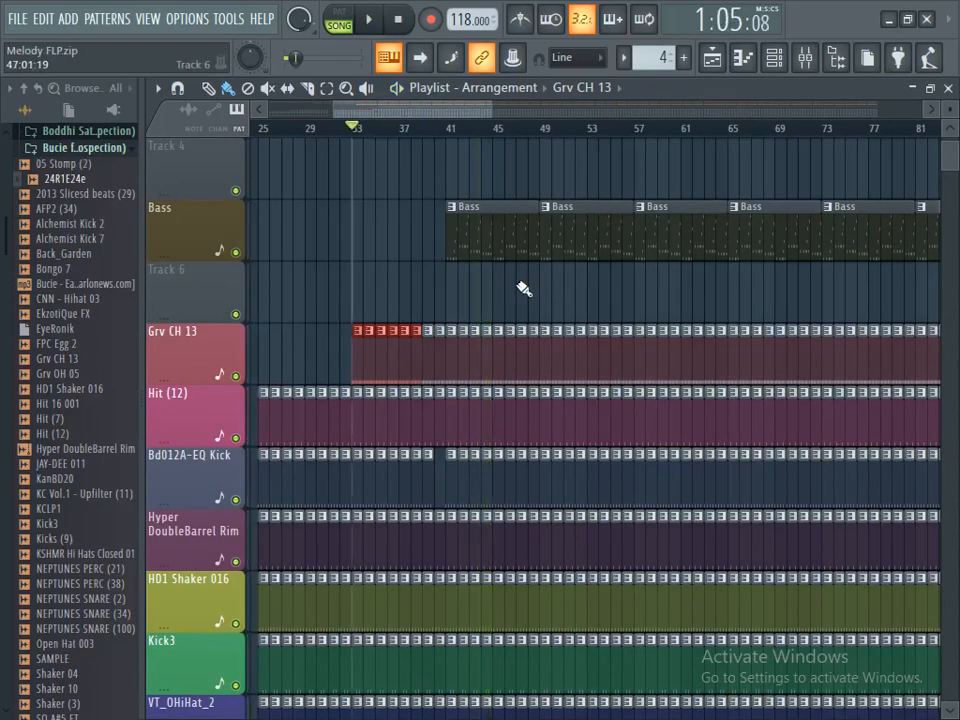
left_click_drag(459, 113, 345, 146)
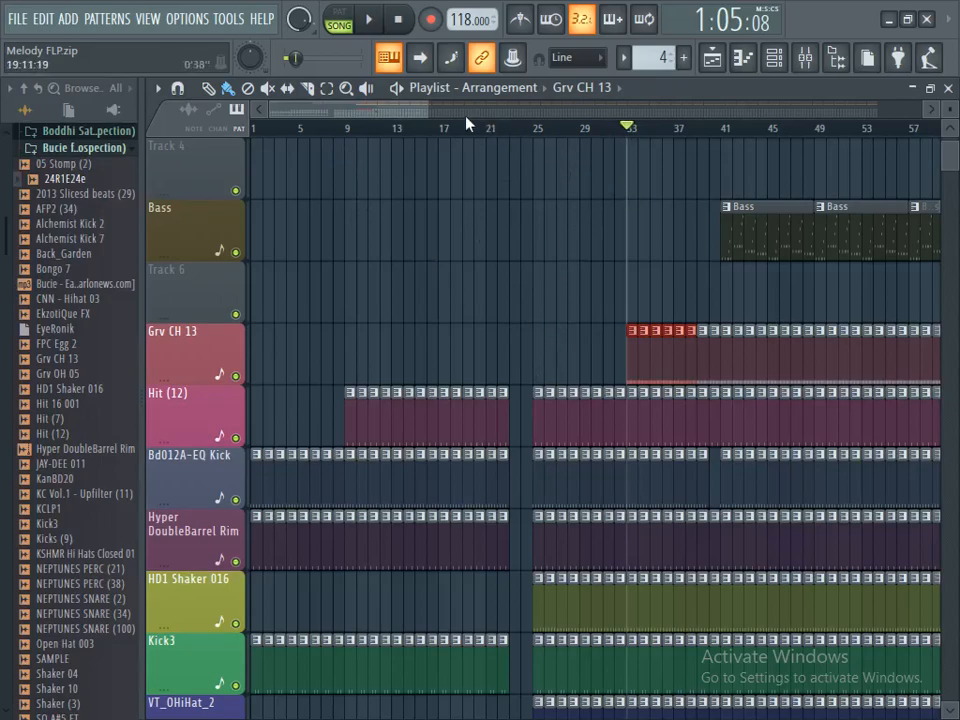
left_click_drag(429, 109, 531, 120)
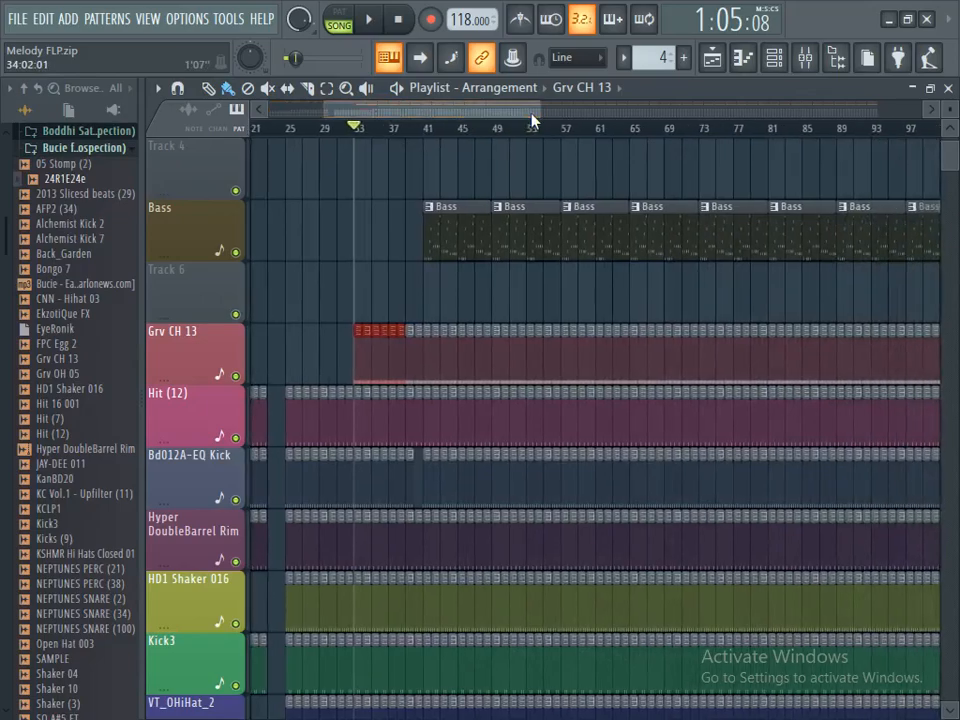
scroll(604, 242, "down", 2)
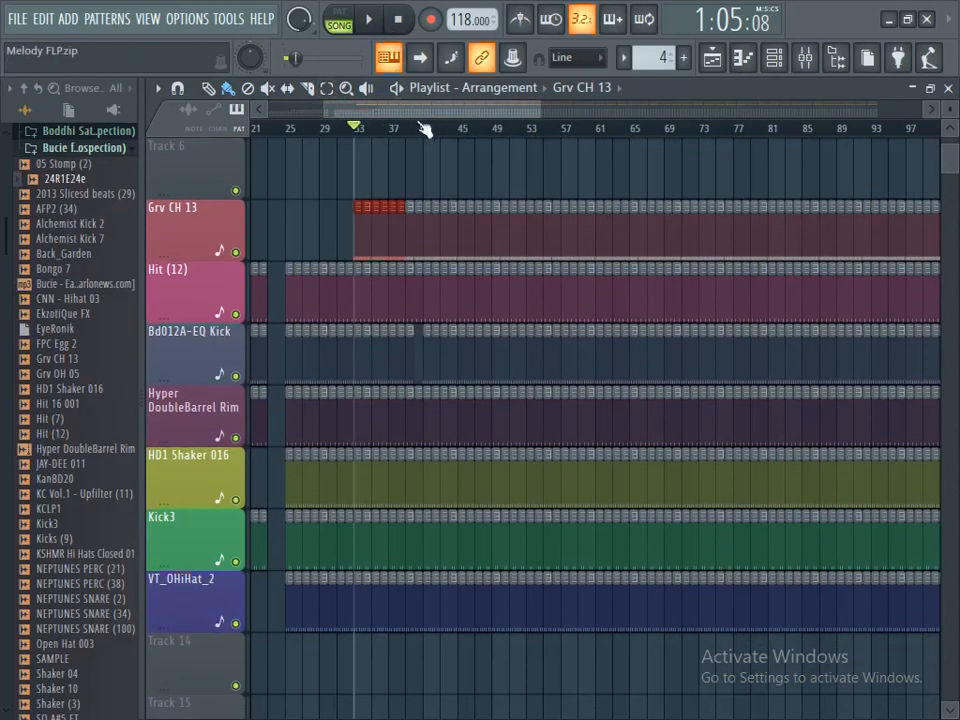
left_click_drag(497, 108, 364, 118)
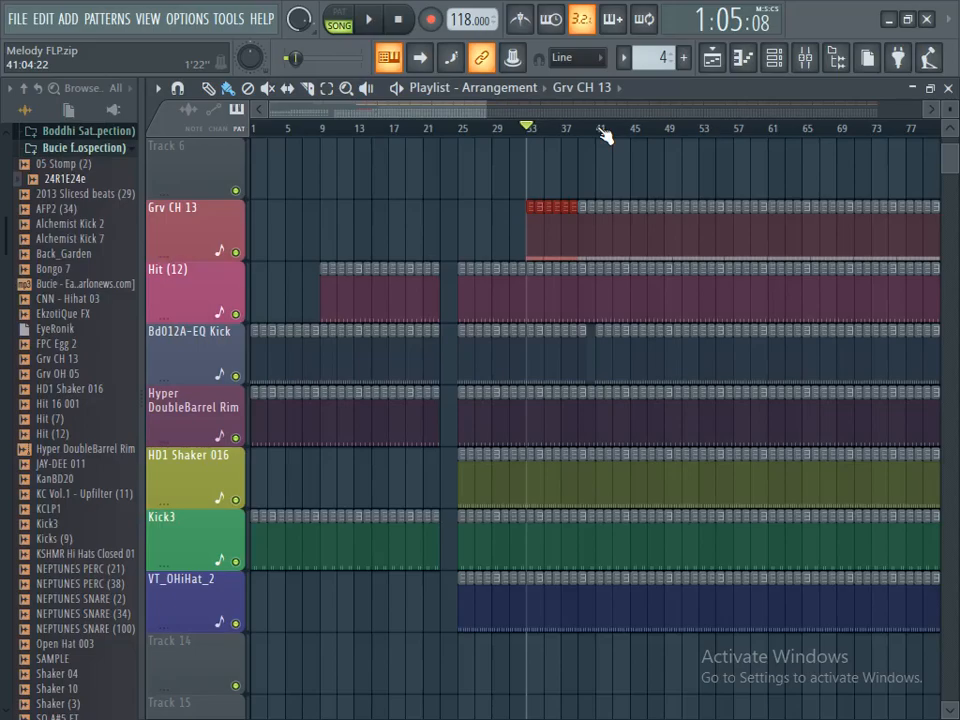
scroll(637, 360, "up", 4)
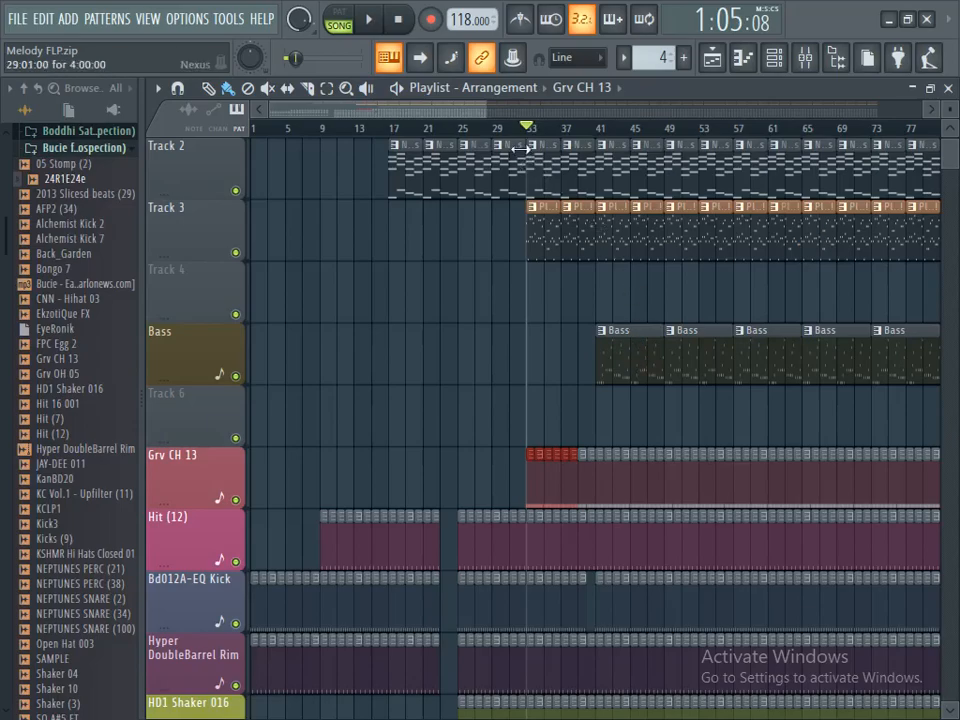
left_click_drag(460, 112, 488, 115)
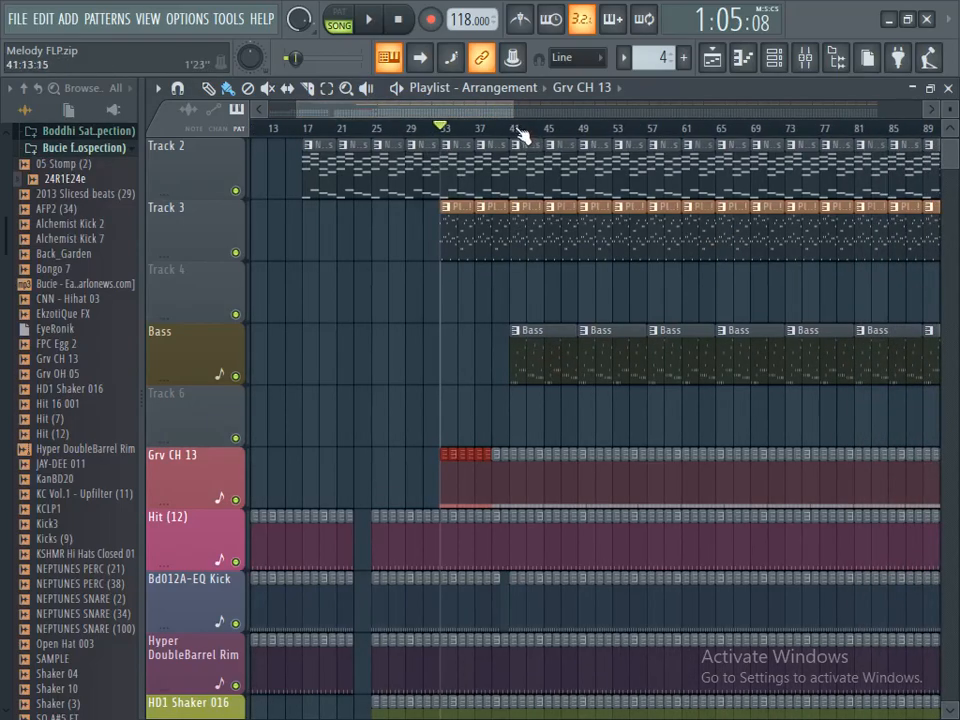
left_click(514, 130)
scroll(600, 360, "down", 5)
key("space")
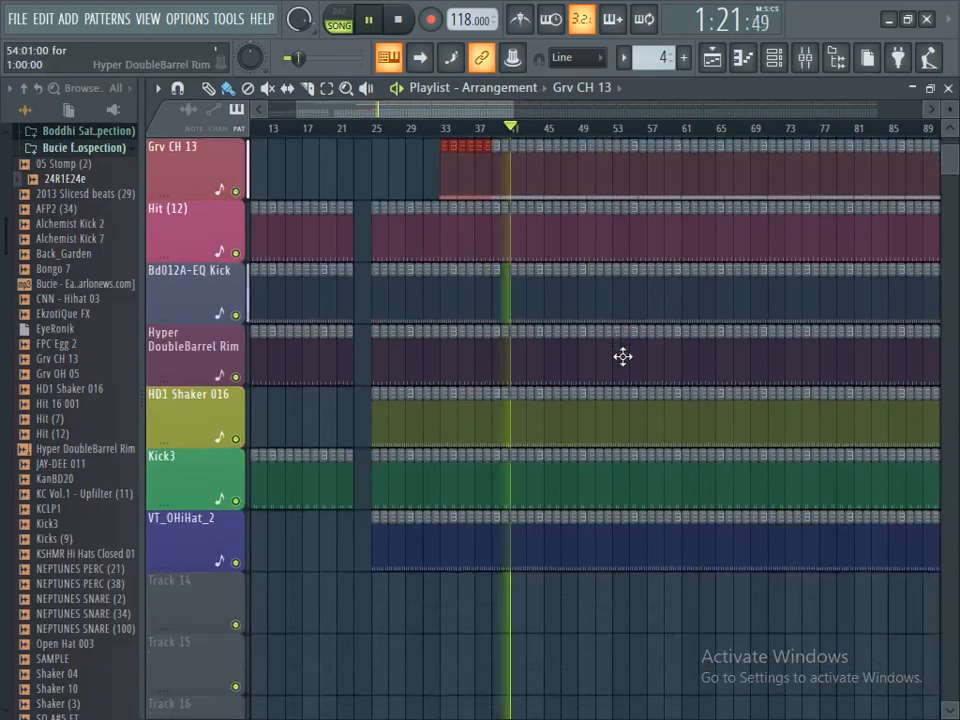
scroll(622, 356, "up", 4)
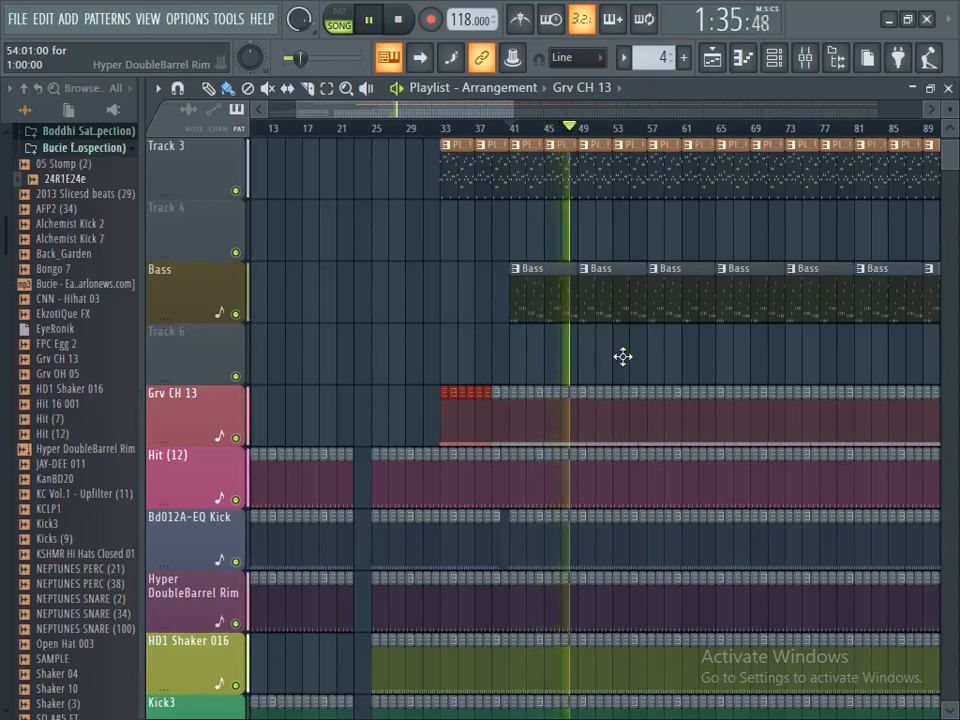
key("space")
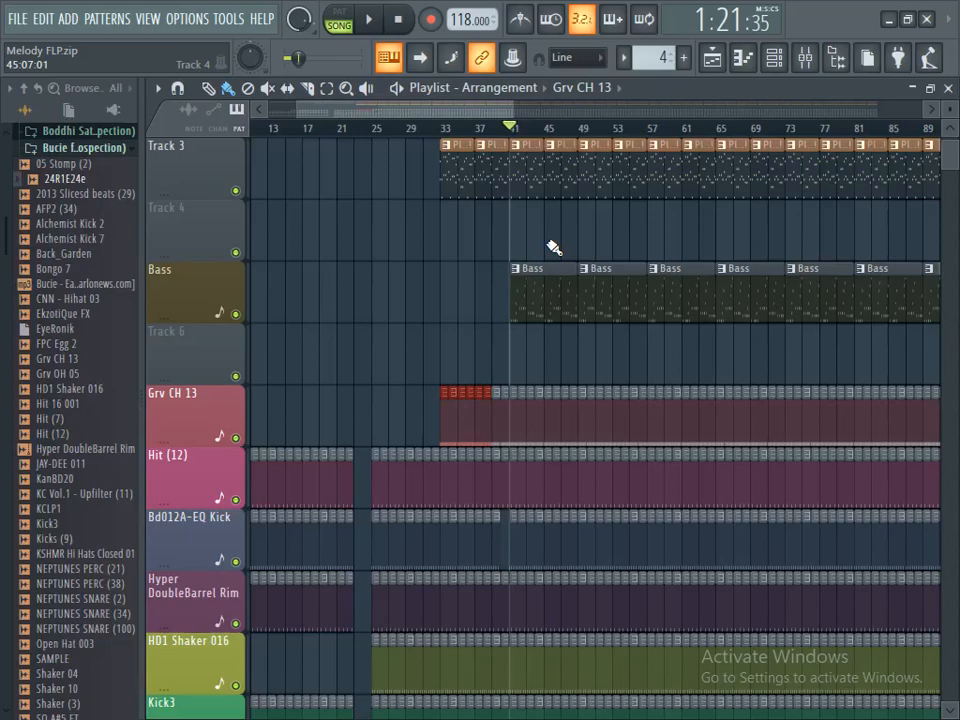
- Delete all drum clips from Grv CH 13 down to VT_OHiHat_2 in bars 49 to 56 to form a break
scroll(553, 247, "up", 2)
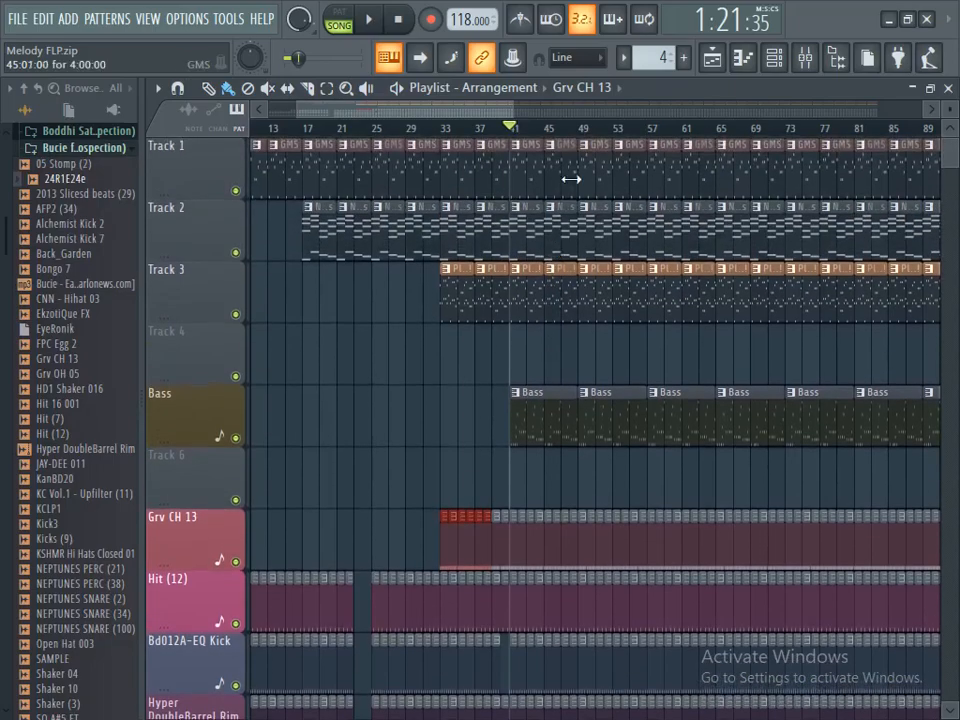
scroll(592, 133, "down", 3)
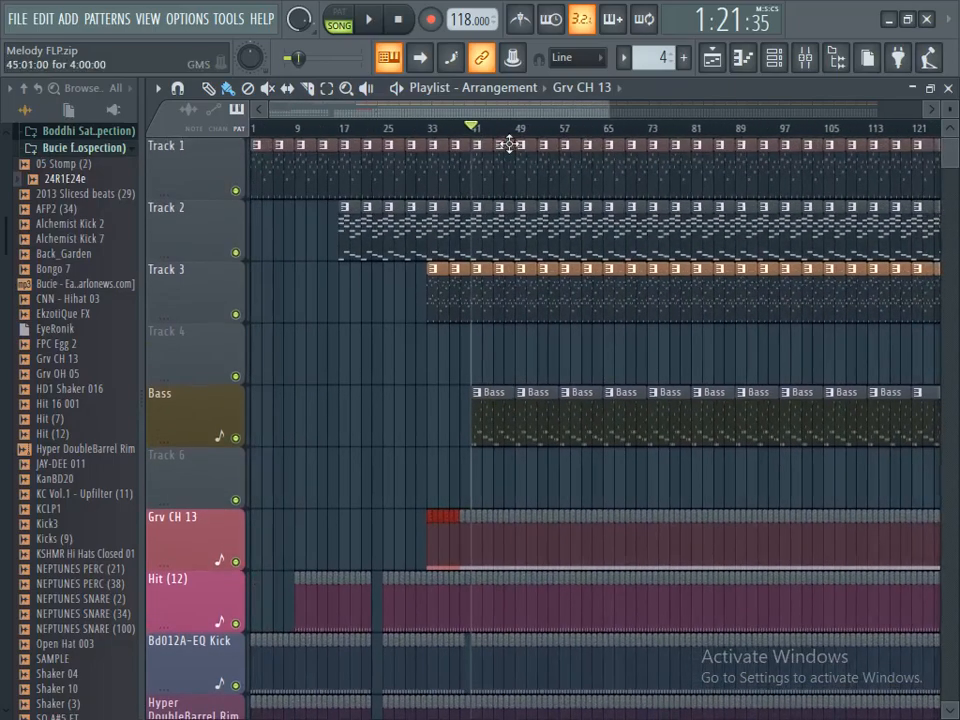
scroll(512, 150, "down", 5)
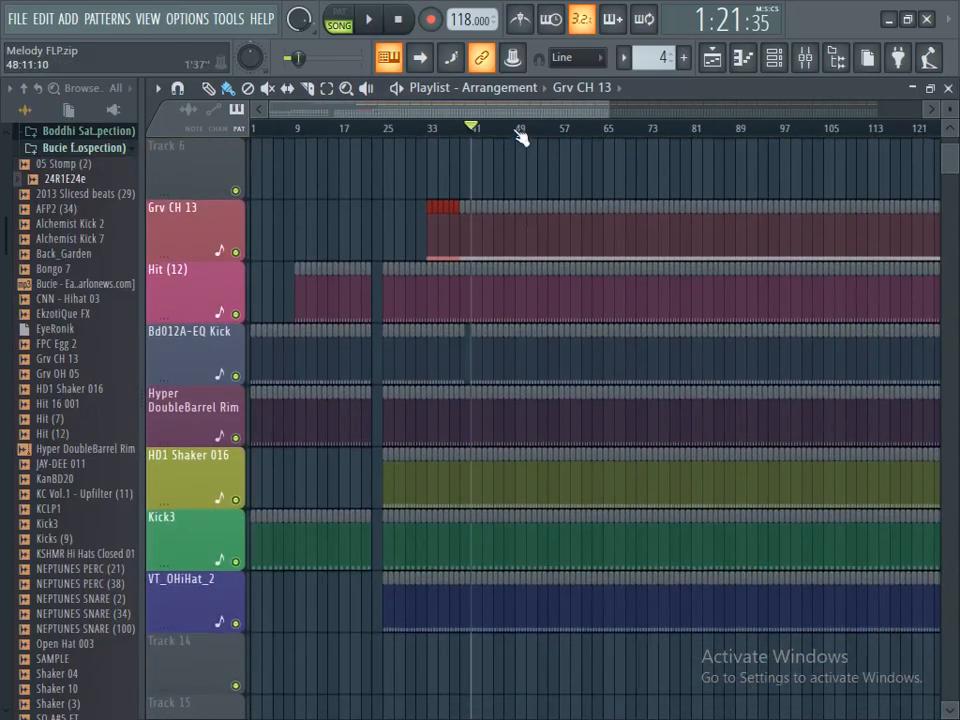
scroll(521, 137, "up", 3)
mouse_move(526, 214)
left_mouse_down()
mouse_move(581, 247)
mouse_move(531, 310)
mouse_move(581, 393)
left_mouse_up()
mouse_move(537, 422)
left_mouse_down()
mouse_move(529, 459)
mouse_move(568, 497)
mouse_move(580, 495)
mouse_move(536, 551)
mouse_move(527, 592)
mouse_move(577, 604)
left_mouse_up()
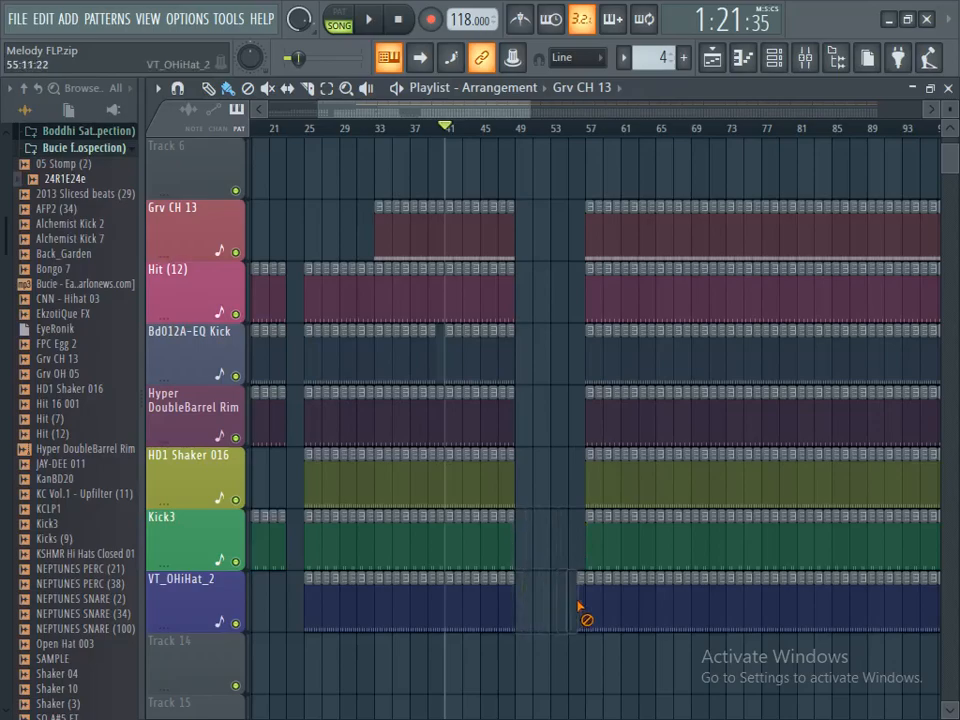
- Preview from bar 41 into the drum break at bar 49, with the playlist tracks reduced in height
scroll(538, 227, "up", 4)
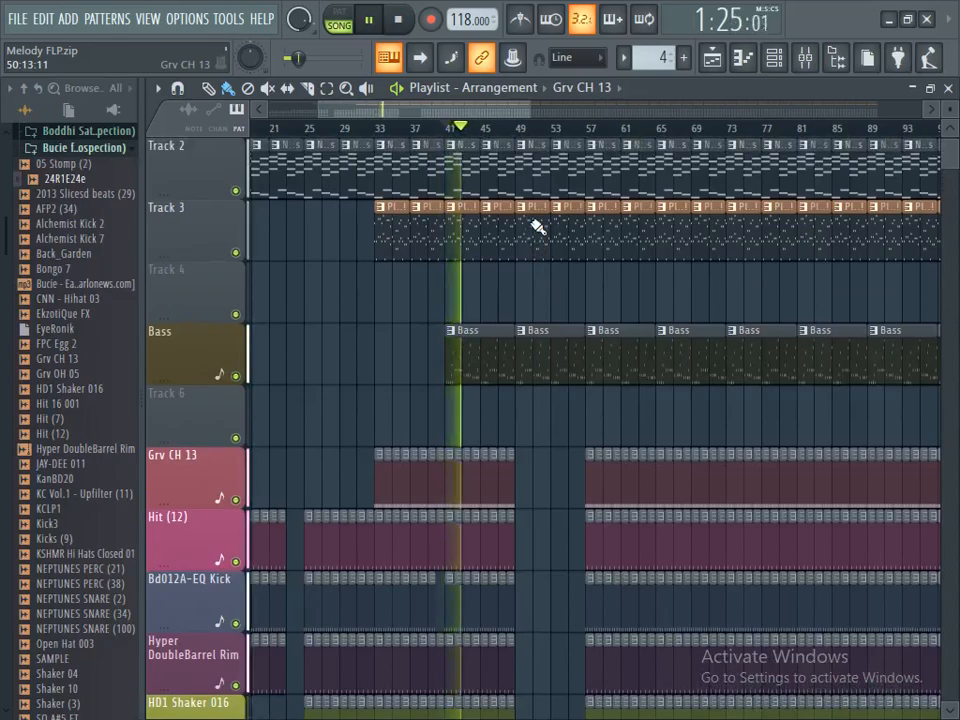
scroll(538, 227, "up", 1)
left_click_drag(948, 111, 948, 122)
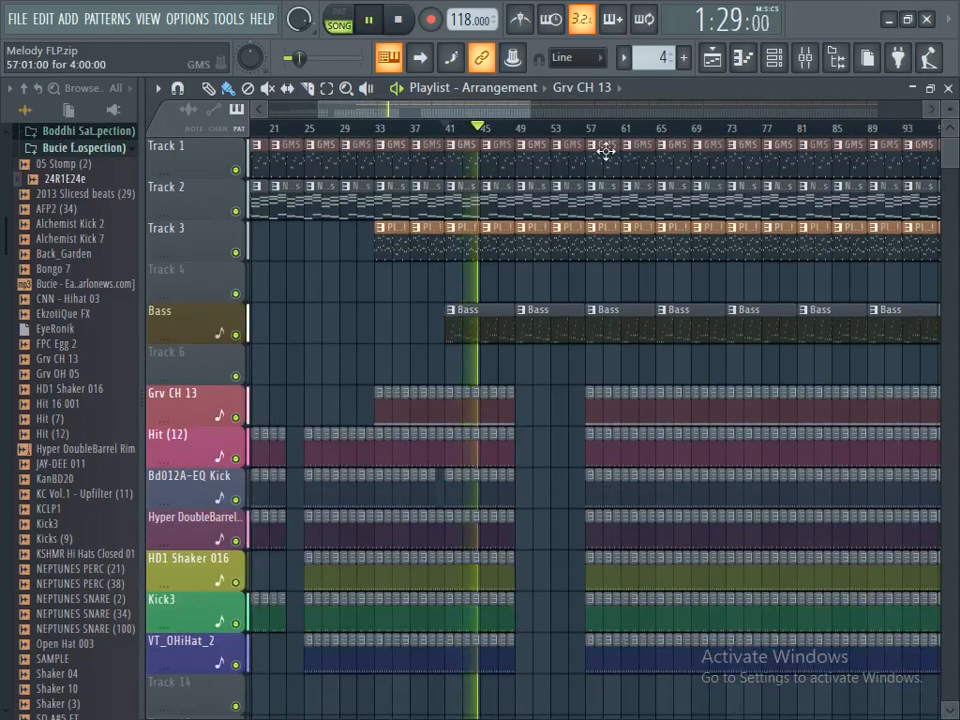
scroll(510, 117, "right", 2)
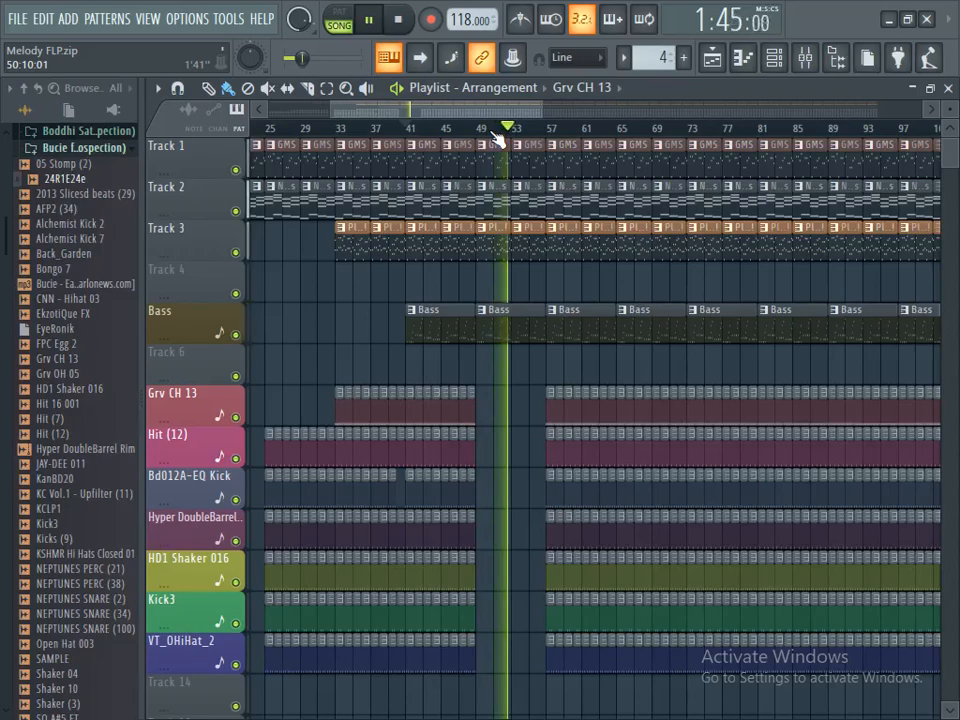
left_click_drag(504, 115, 519, 115)
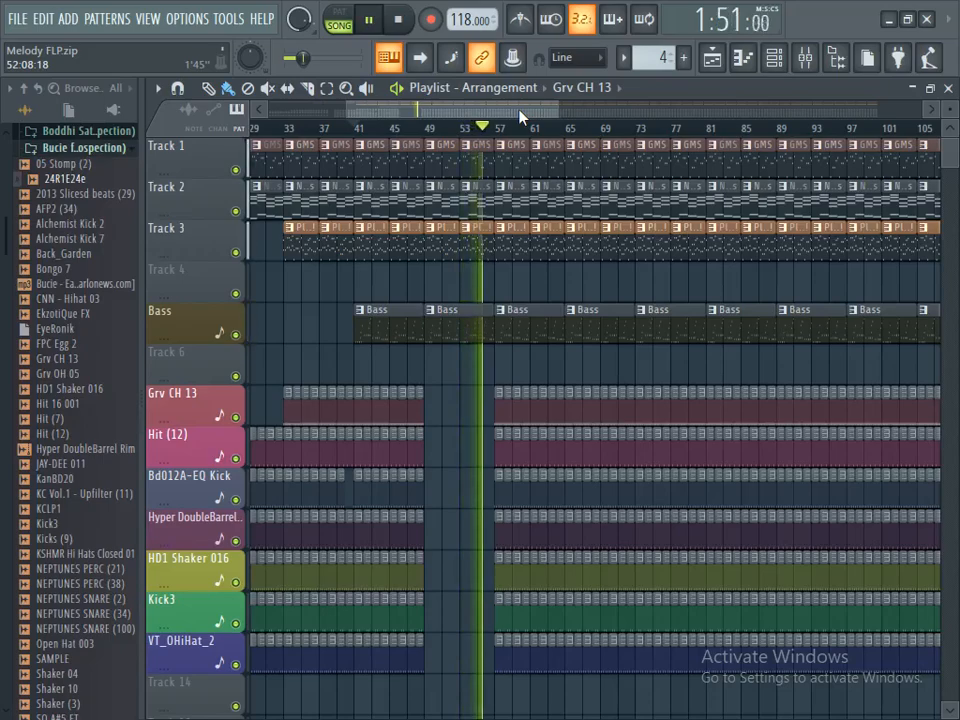
key("space")
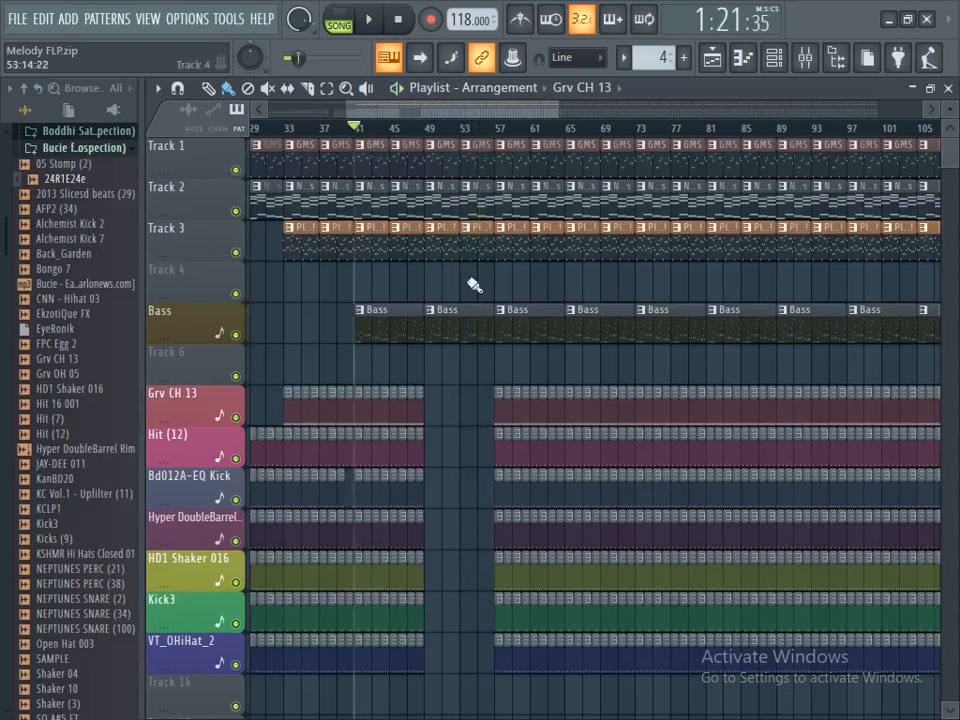
- Delete the Grv CH 13 and Nexus clips in bars 57 to 64
left_click(497, 128)
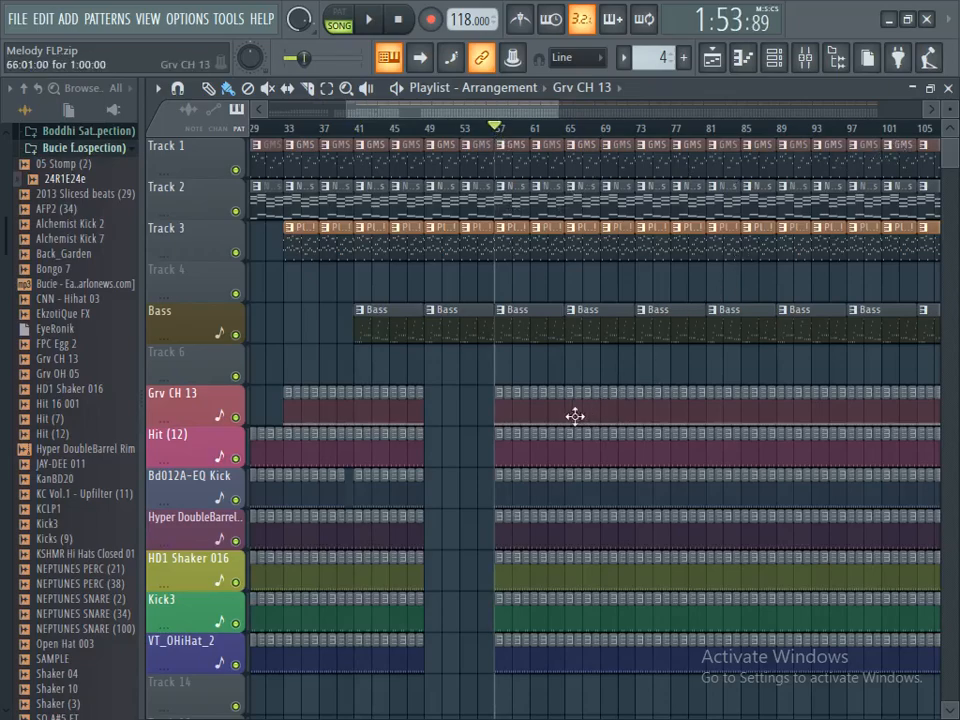
left_click_drag(512, 414, 556, 416)
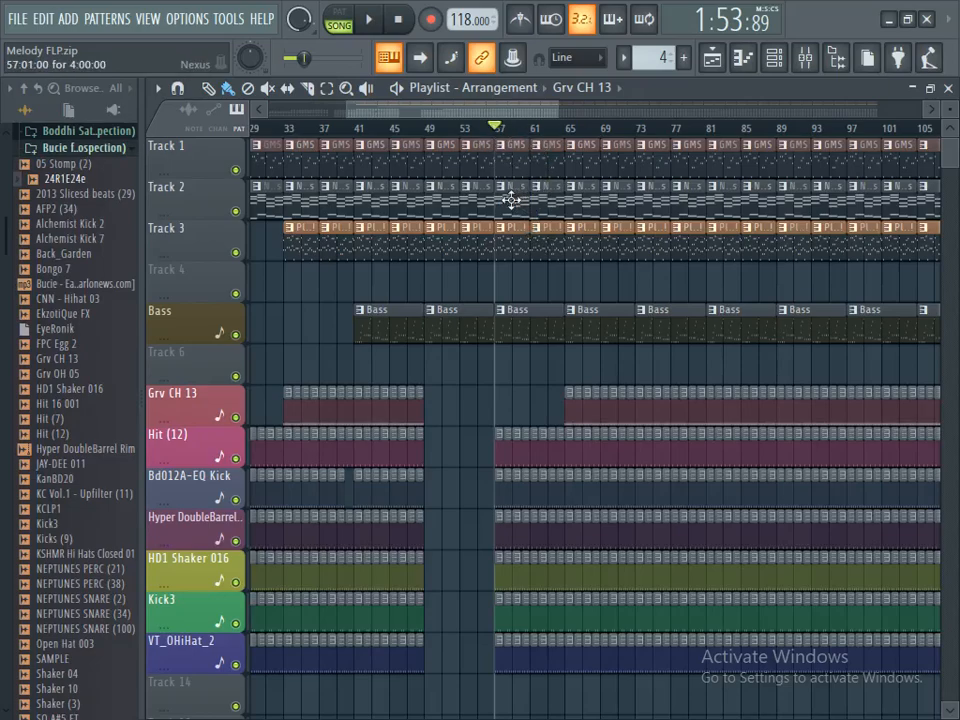
right_click(511, 200)
- Delete the HD1 Shaker 016 and VT_OHiHat_2 clips in bars 57 to 80
scroll(605, 400, "down", 2)
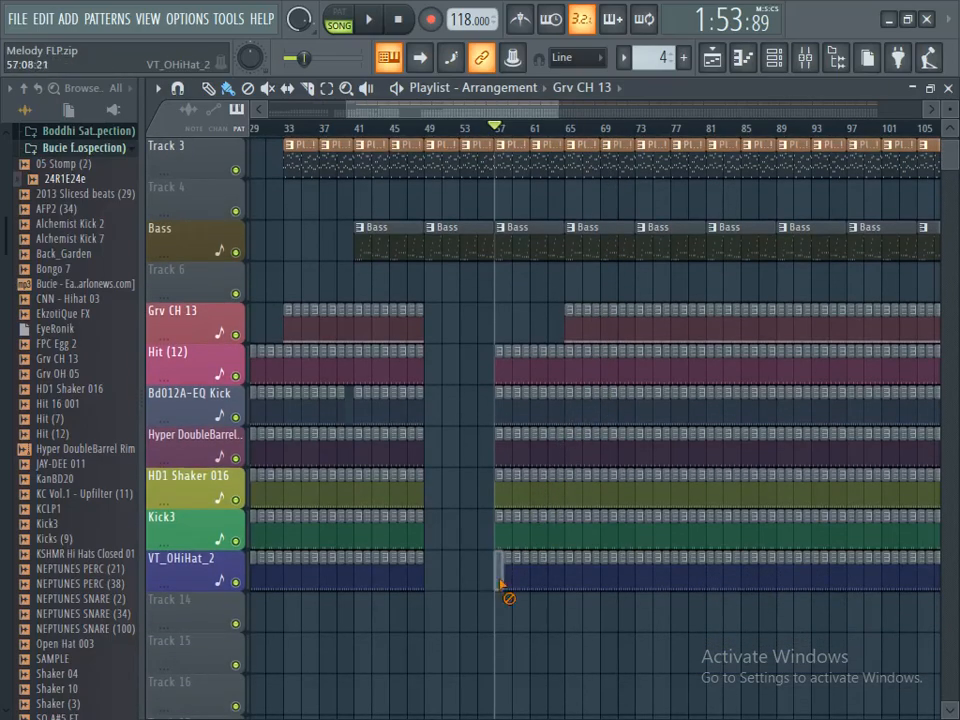
left_click_drag(501, 585, 558, 590)
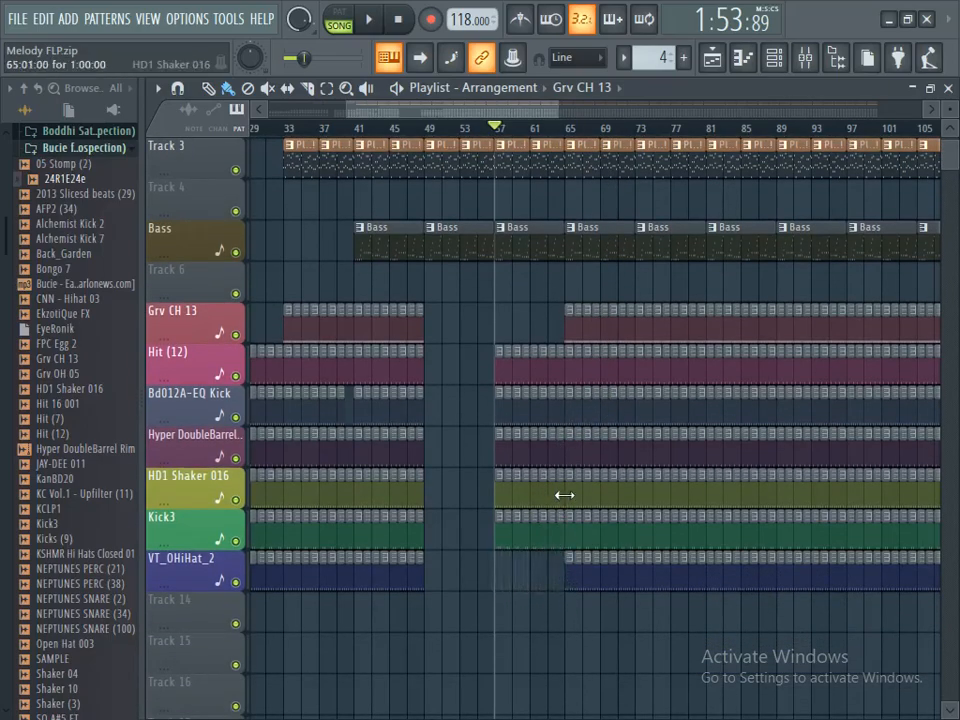
left_click_drag(562, 491, 500, 500)
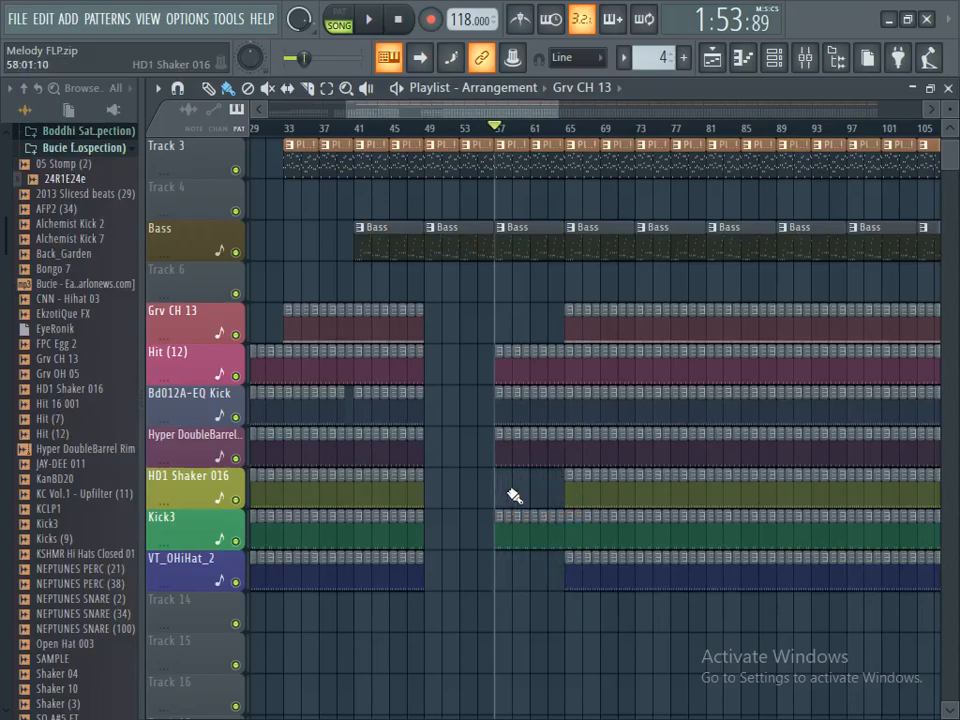
left_click_drag(586, 496, 613, 501)
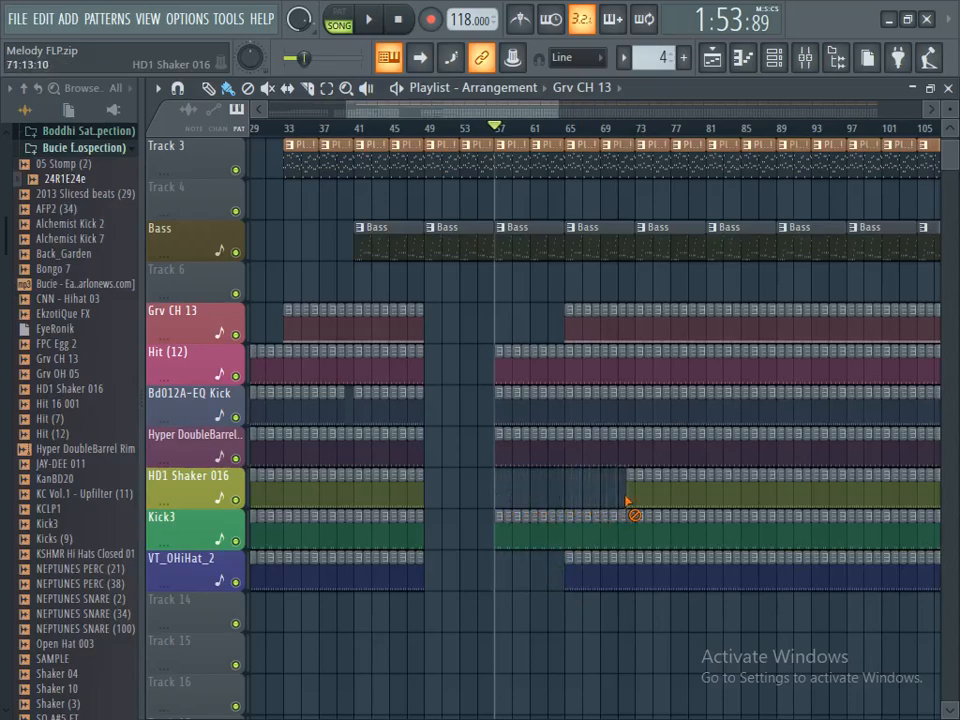
left_click_drag(627, 502, 708, 505)
left_click_drag(699, 571, 563, 574)
- Preview the thinned-out section from bar 57 to about bar 65
key("space")
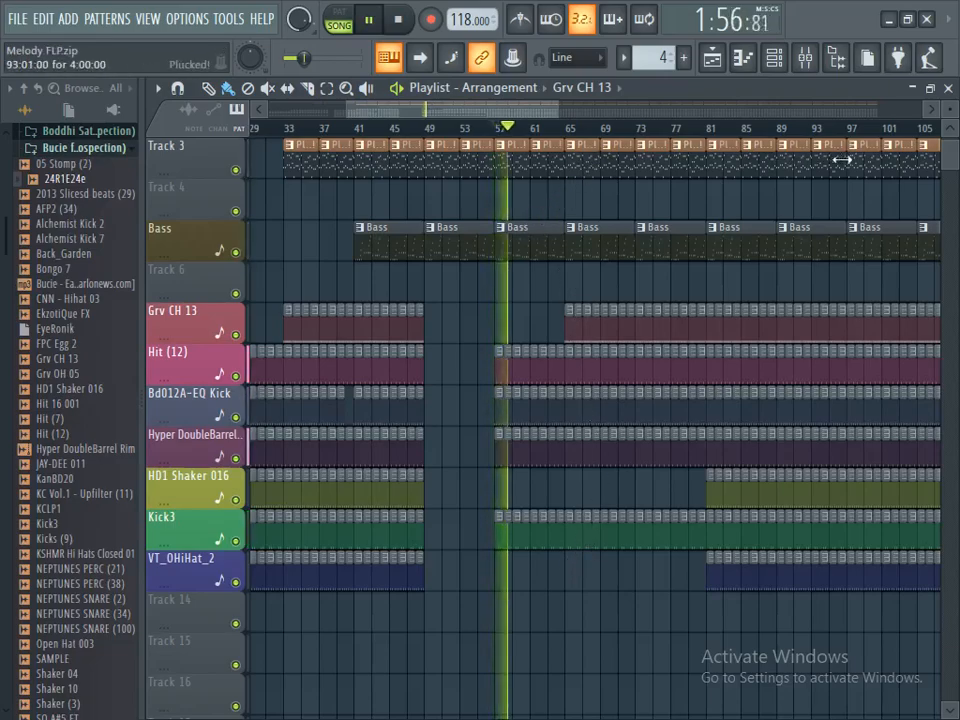
scroll(946, 150, "up", 2)
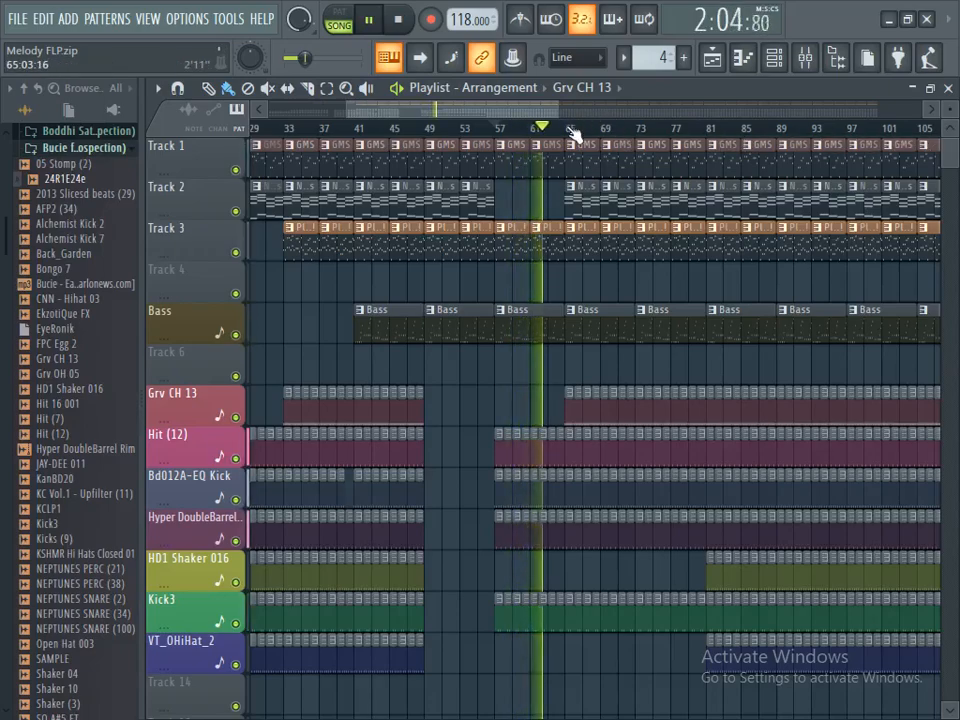
scroll(573, 133, "up", 2)
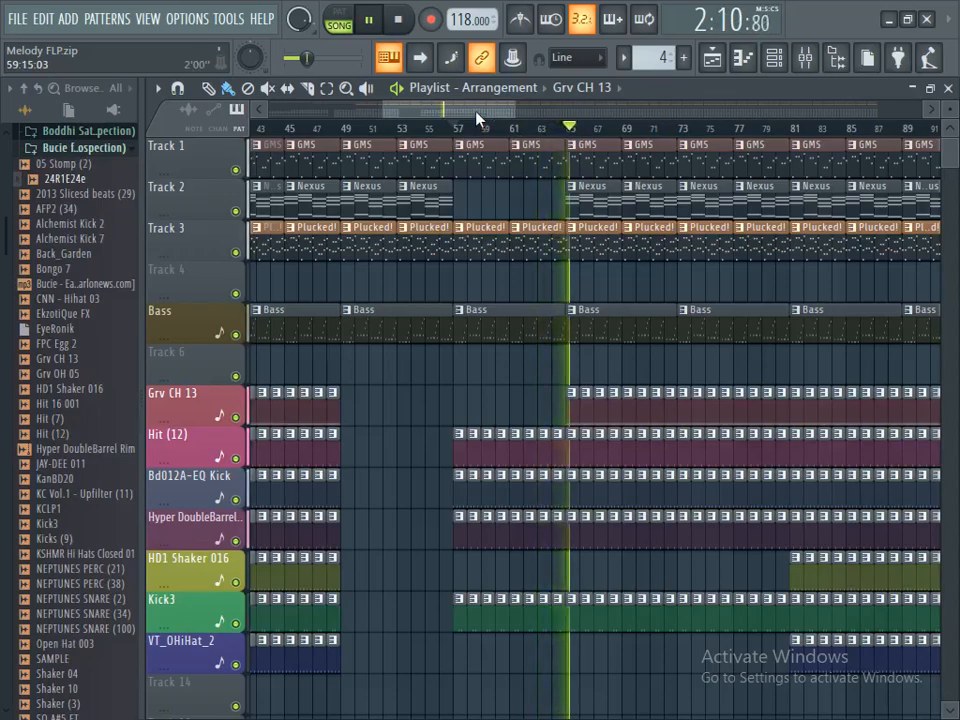
key("space")
- Delete the Bd012A-EQ Kick clip at bar 65 and preview the arrangement from that bar
scroll(585, 138, "up", 2)
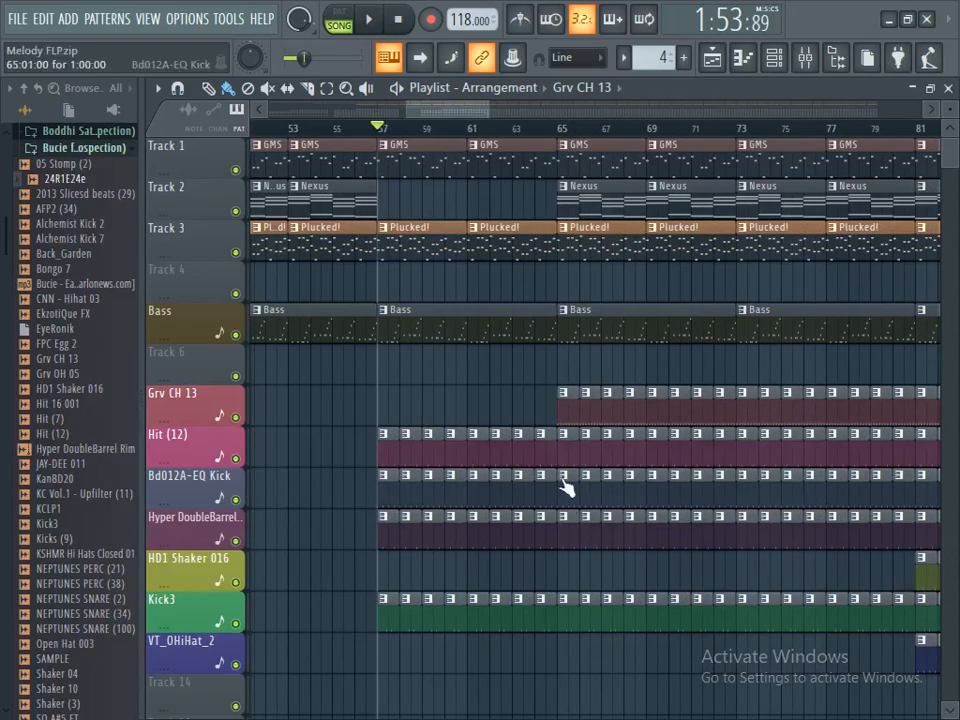
left_click(563, 130)
key("space")
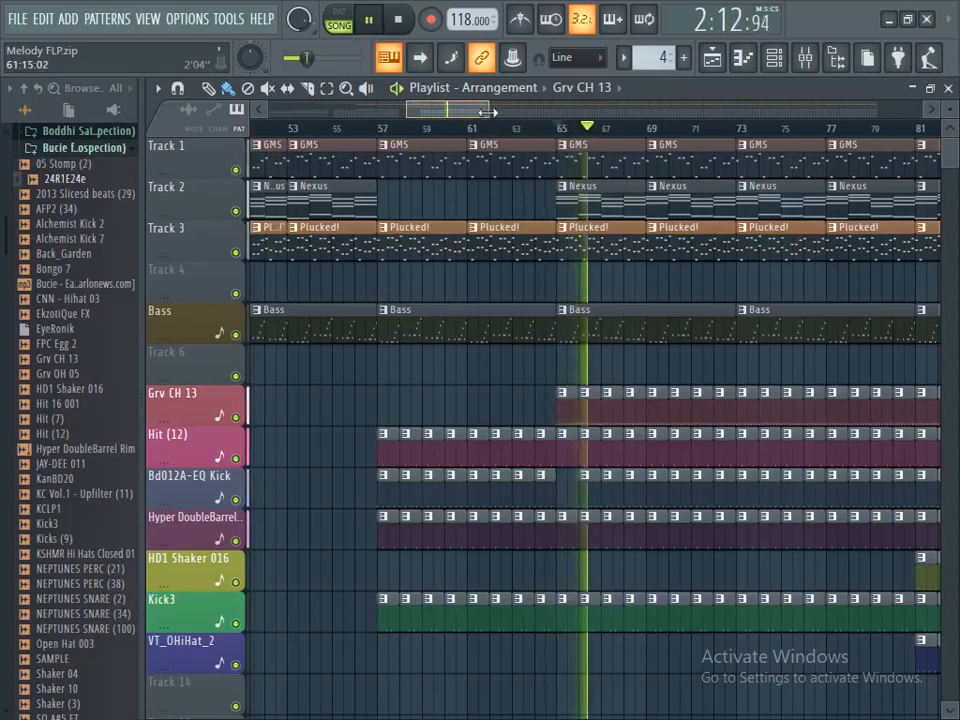
left_click_drag(486, 110, 517, 110)
scroll(681, 401, "down", 3)
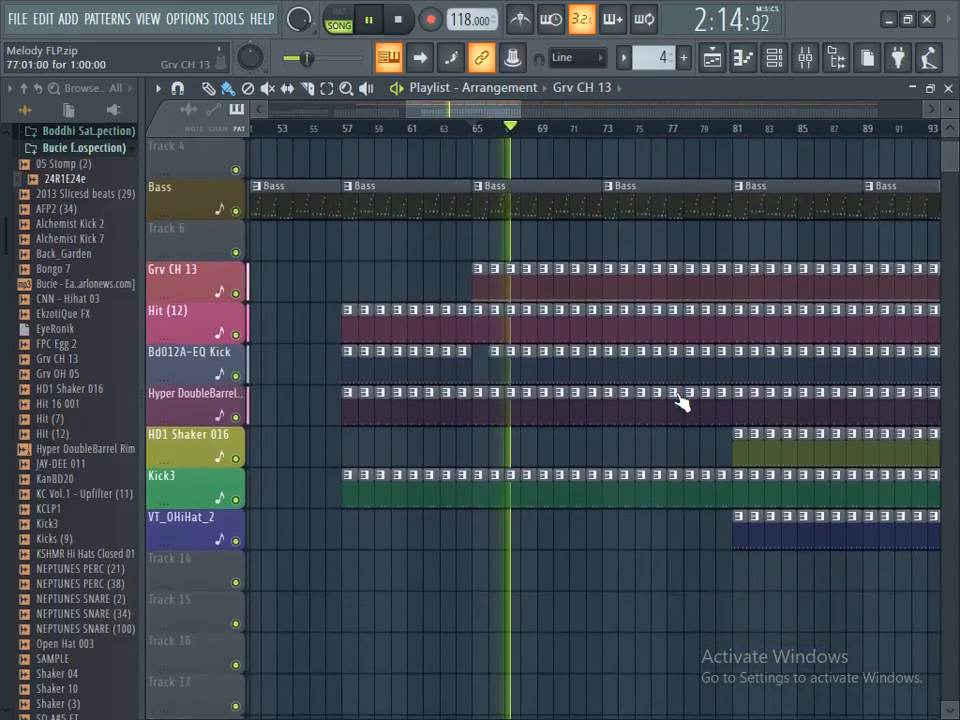
scroll(681, 401, "up", 3)
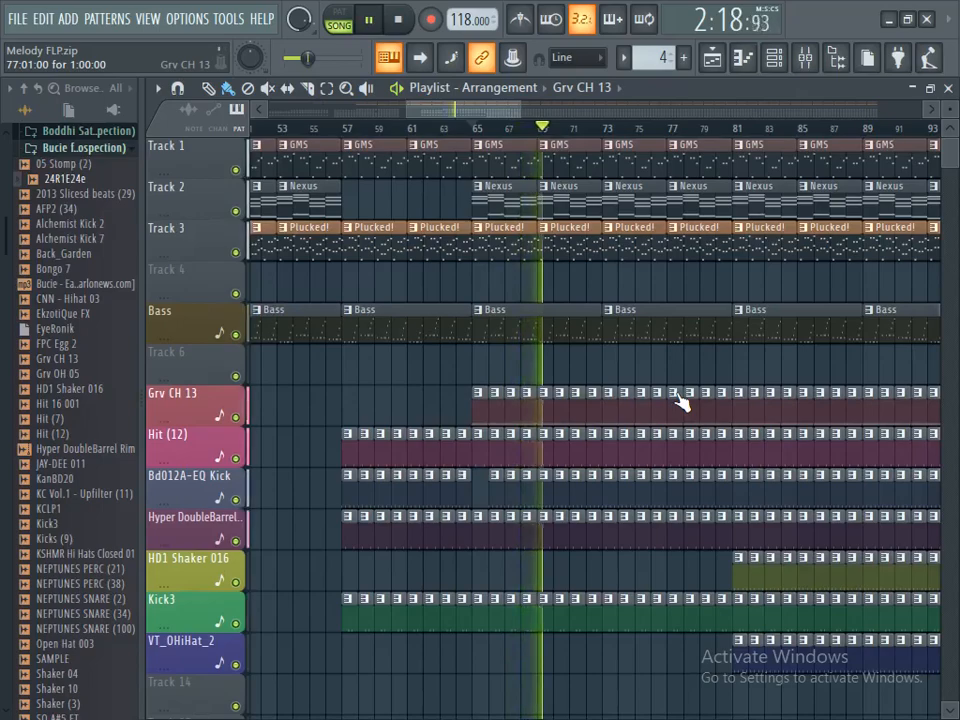
- Add HD1 Shaker 016 and VT_OHiHat_2 clips from bar 73 up to the existing ones at bar 81
mouse_move(521, 113)
left_mouse_down()
mouse_move(561, 114)
mouse_move(535, 121)
left_mouse_up()
left_click(512, 581)
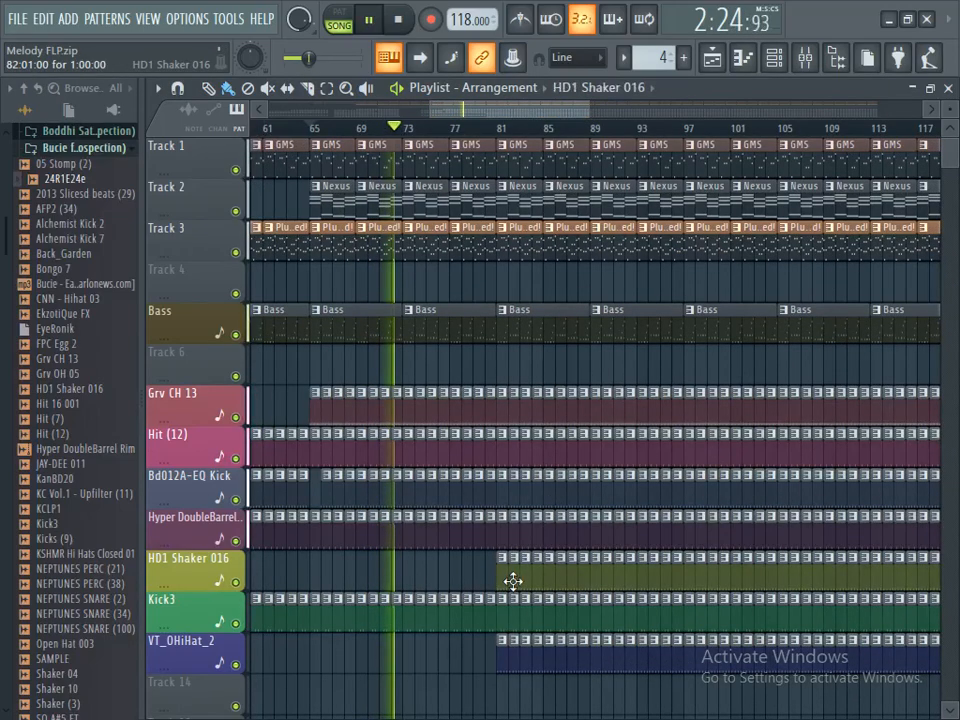
left_click_drag(413, 583, 536, 579)
left_click(506, 639)
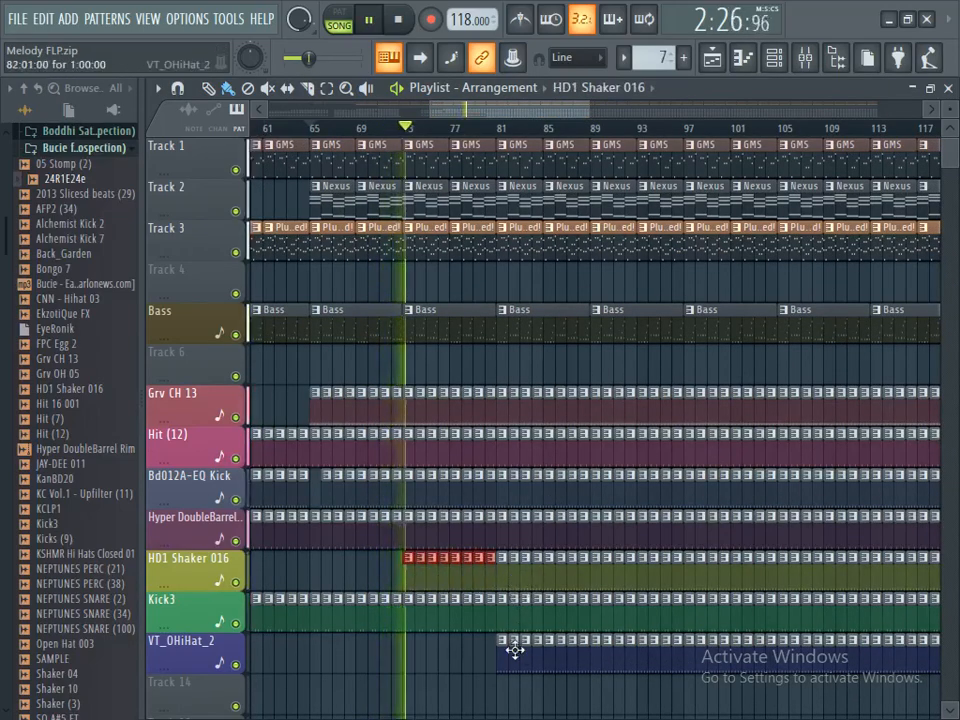
left_click_drag(412, 640, 536, 666)
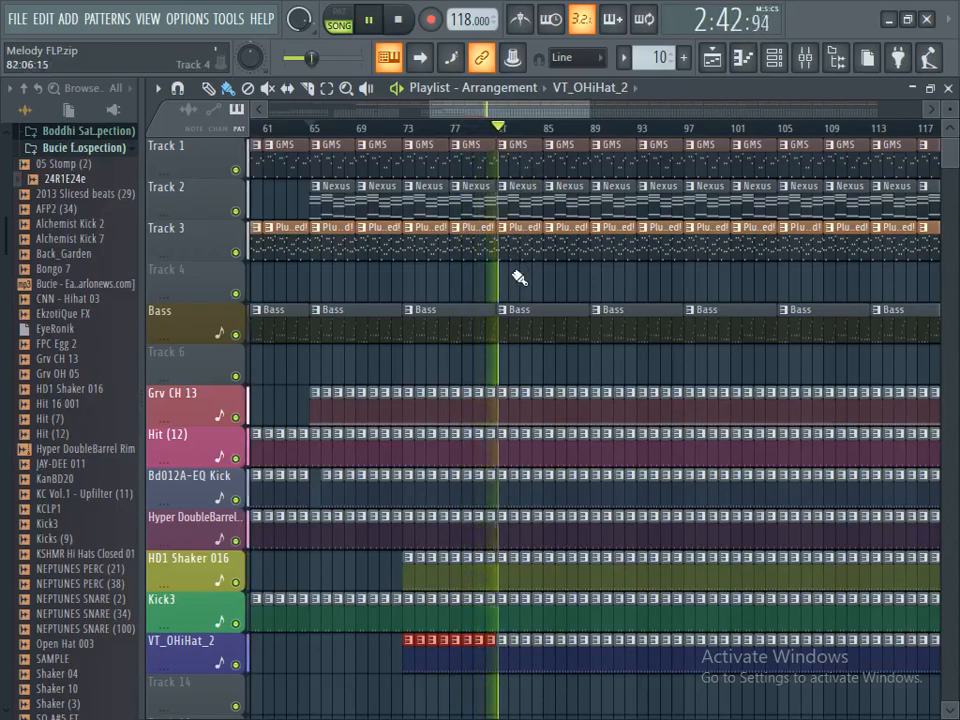
- Stop playback, move the playhead to bar 81, and slice the GMS, Nexus, Plucked! and Bass clips at bar 82
key("space")
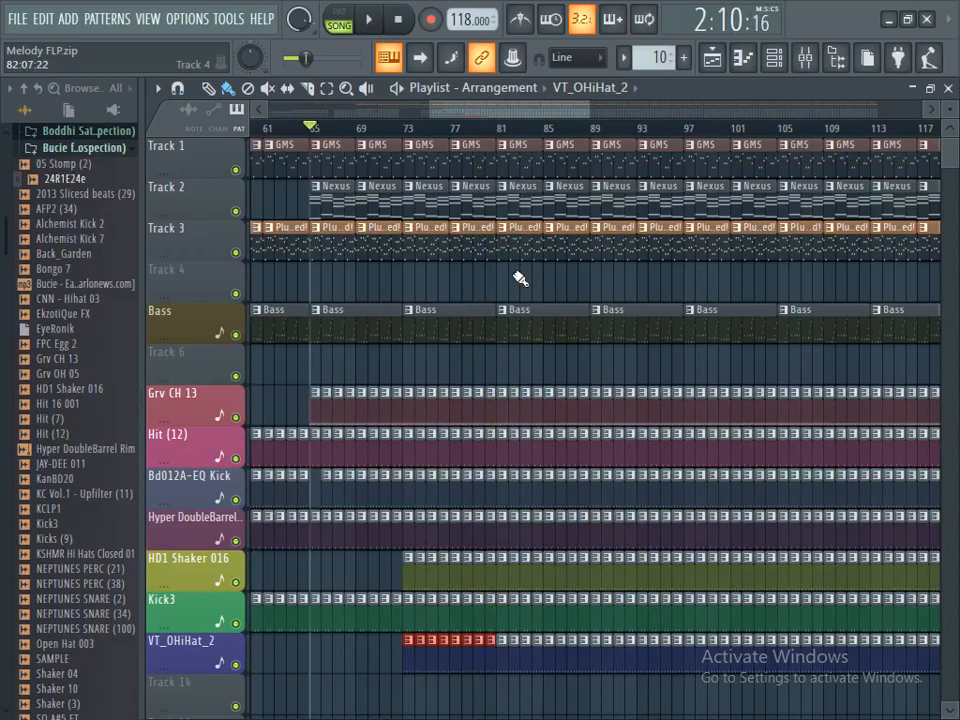
left_click(502, 130)
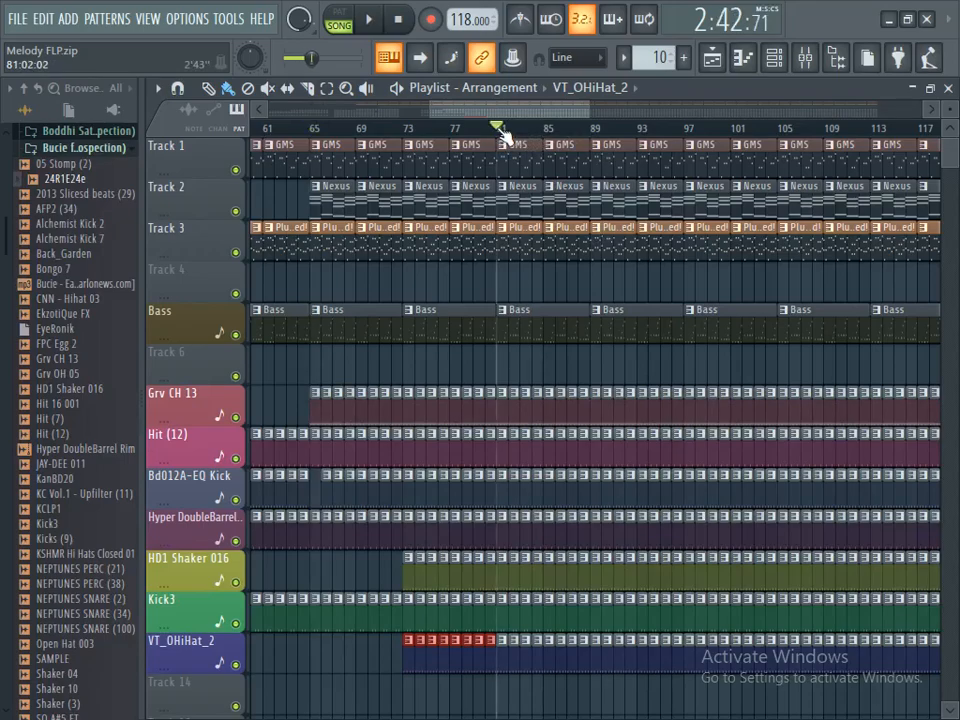
scroll(503, 135, "up", 2)
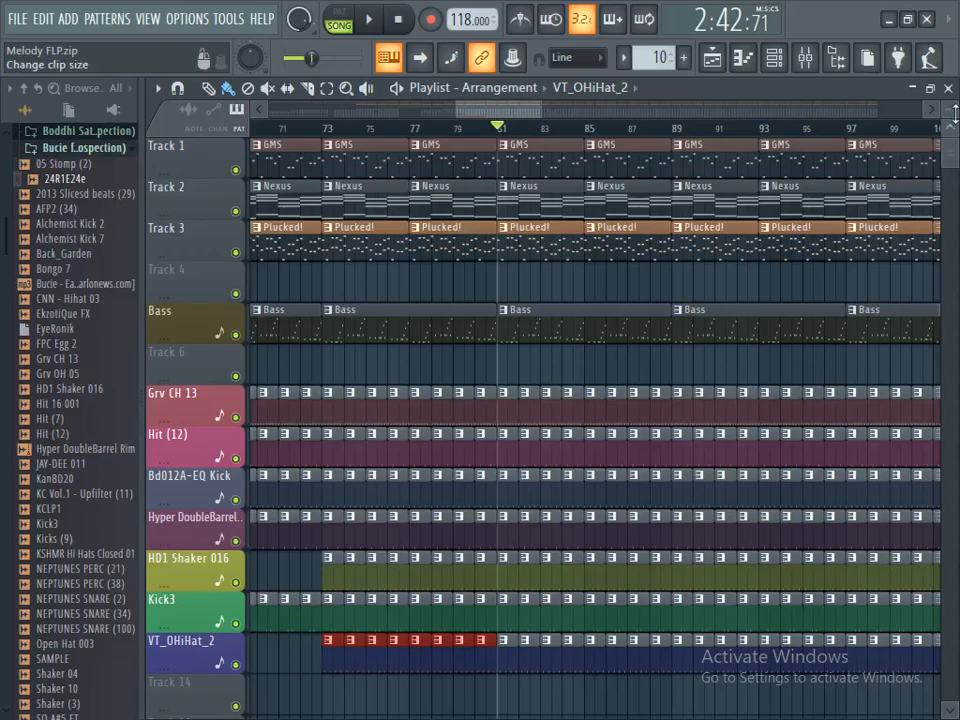
scroll(950, 110, "up", 2)
scroll(948, 106, "down", 4)
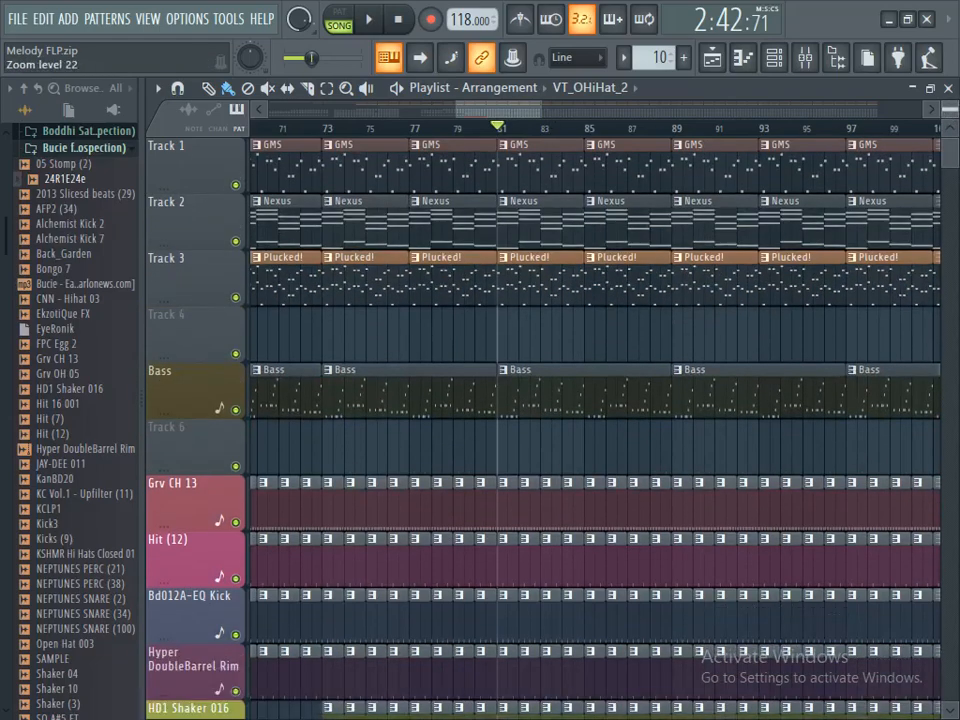
left_click_drag(519, 113, 600, 106)
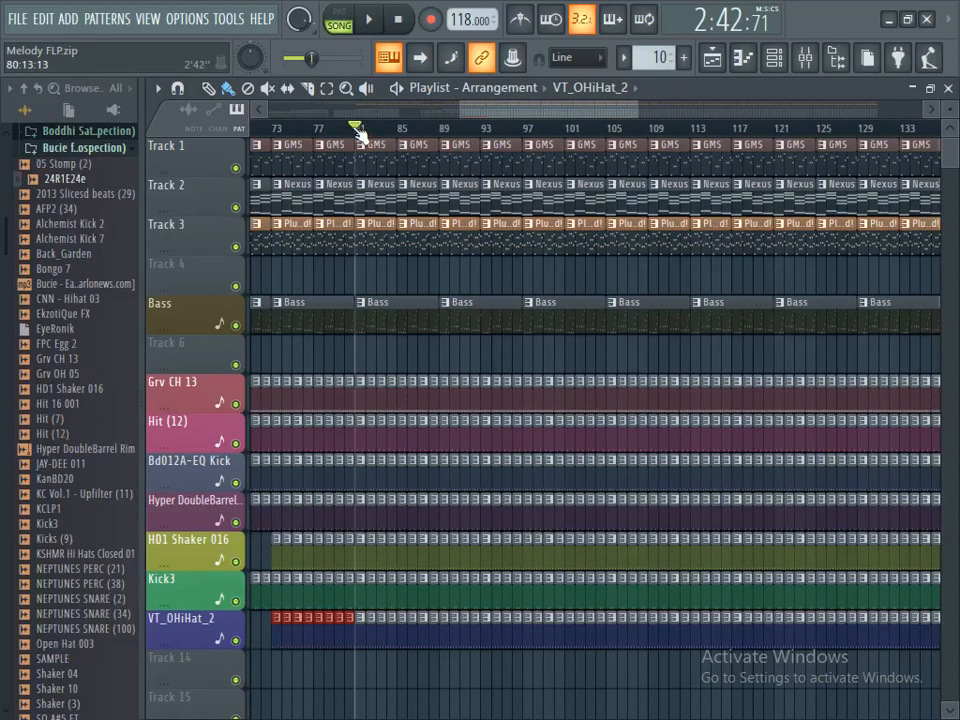
left_click_drag(628, 117, 555, 135)
scroll(552, 131, "up", 3)
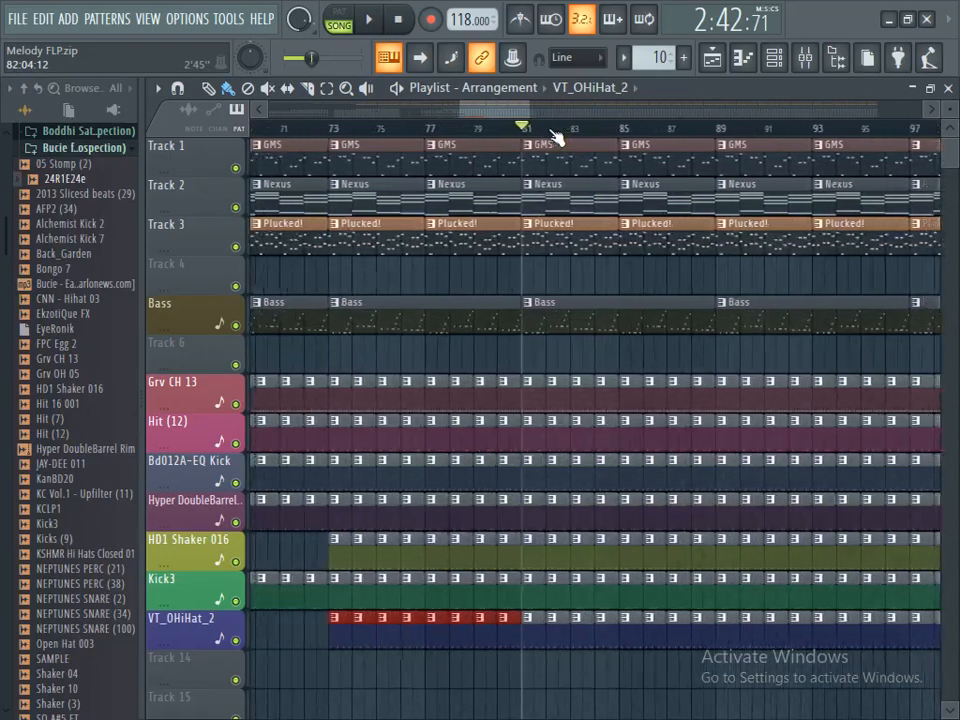
scroll(948, 107, "up", 2)
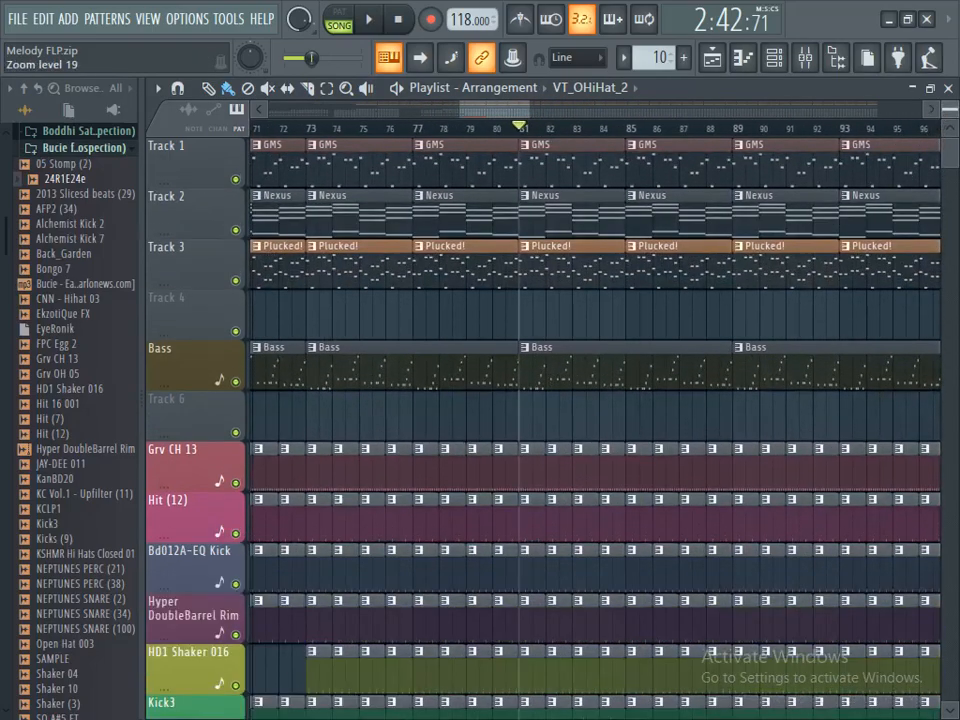
scroll(953, 155, "down", 6)
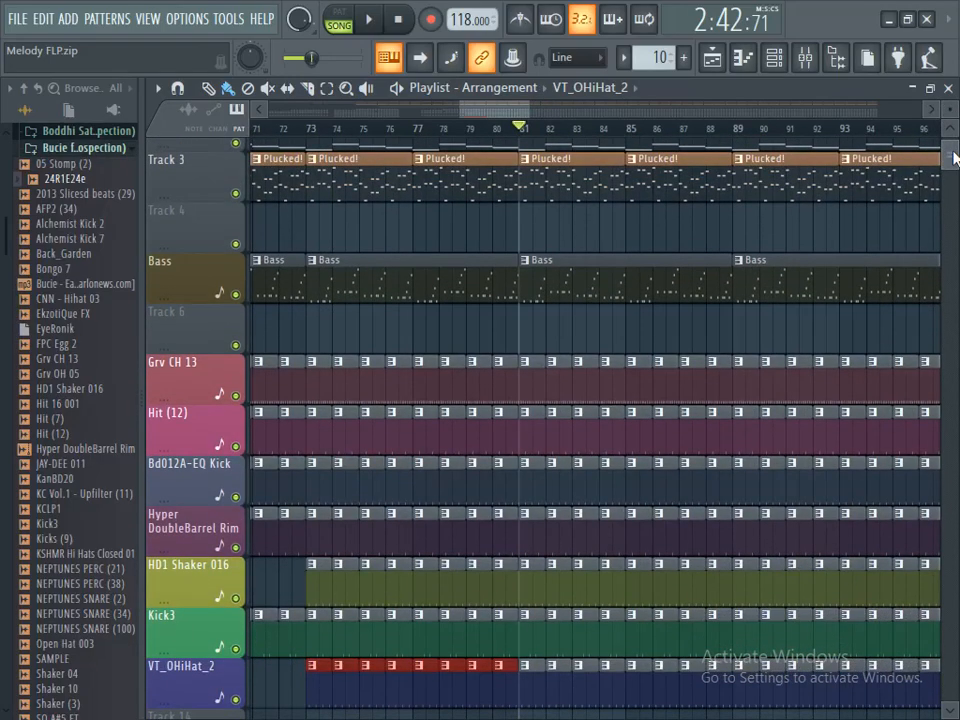
scroll(956, 152, "up", 6)
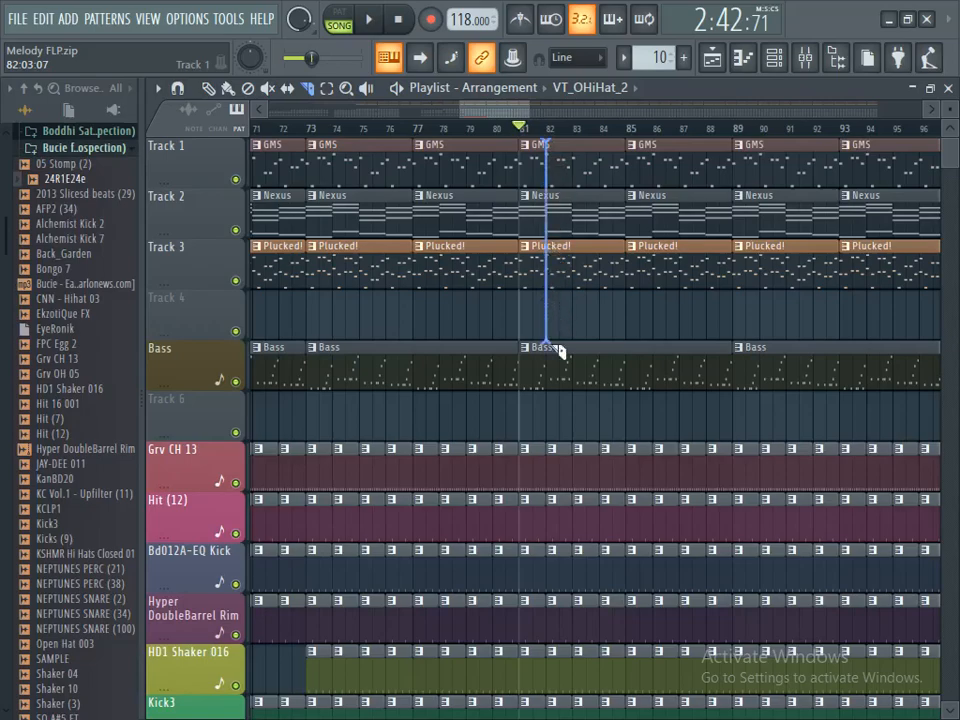
left_click_drag(545, 518, 558, 418)
- Delete the GMS, Nexus, Plucked! and Bass clips between bar 82 and the start of bar 89
right_click(600, 165)
right_click(606, 199)
right_click(590, 265)
right_click(583, 375)
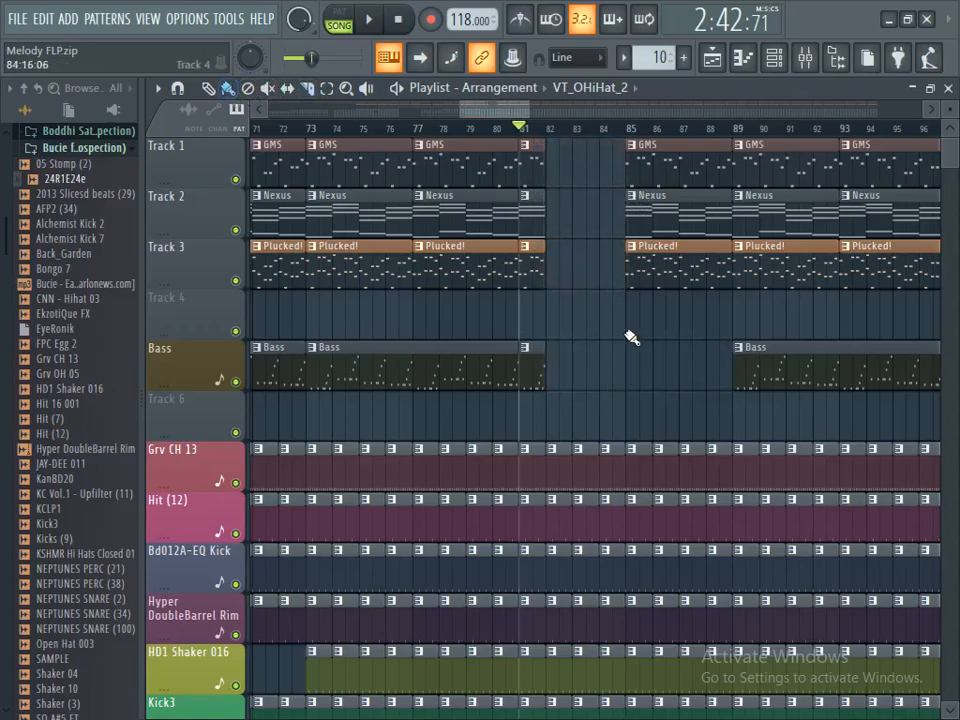
right_click(628, 165)
right_click(655, 212)
right_click(596, 252)
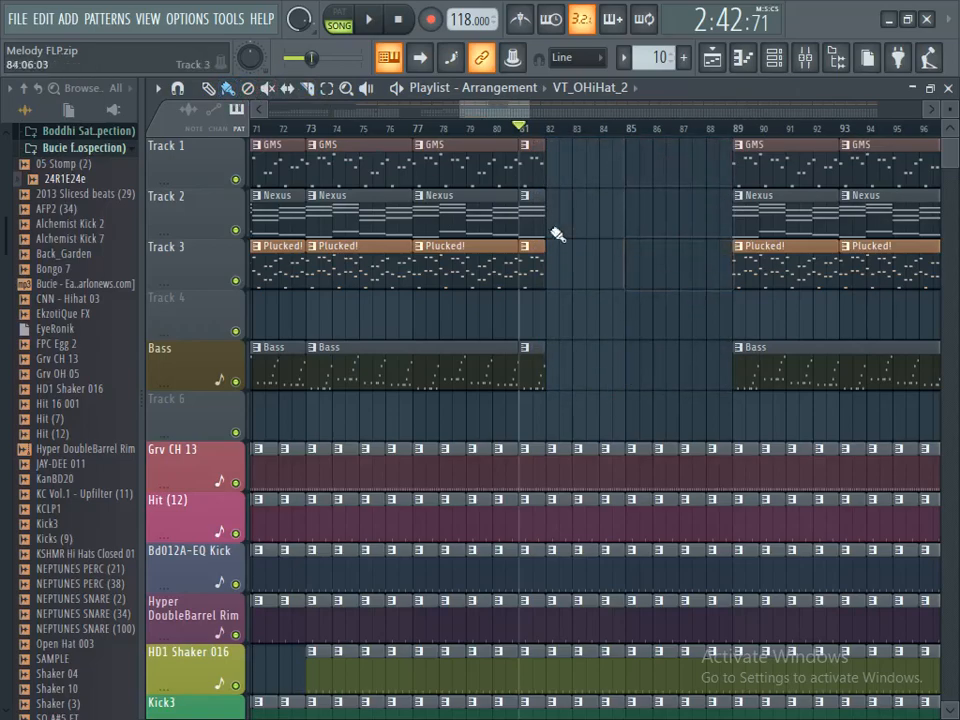
- Duplicate the one-bar GMS, Nexus, Plucked! and Bass slices at bar 81 seven times to fill up to bar 89
left_click_drag(566, 142, 533, 372)
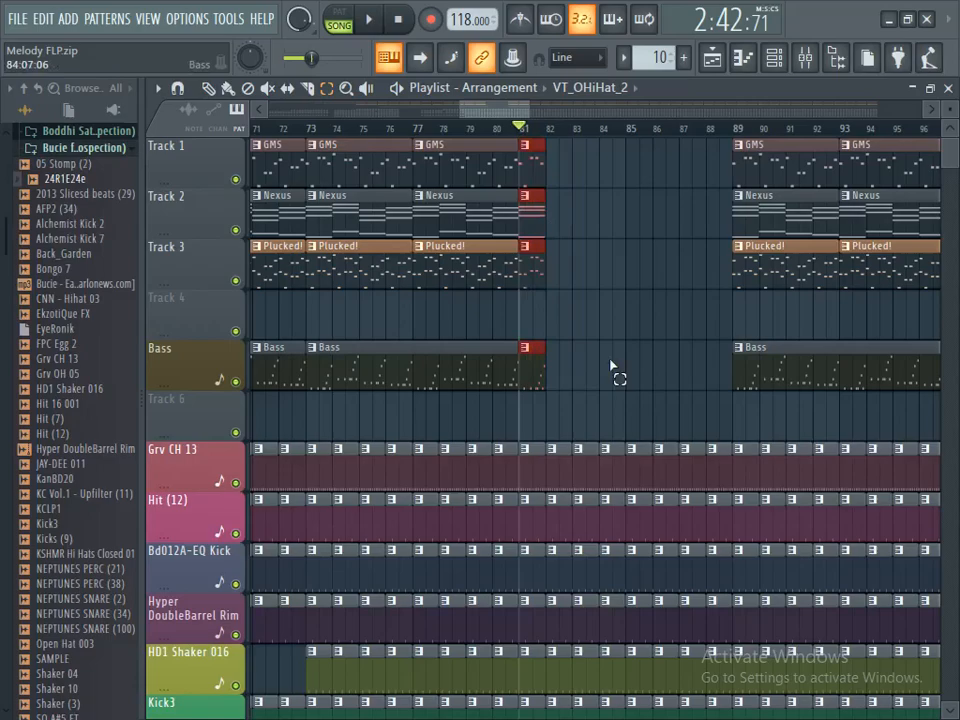
key("ctrl+b")
key("ctrl+b")
key("ctrl+b")
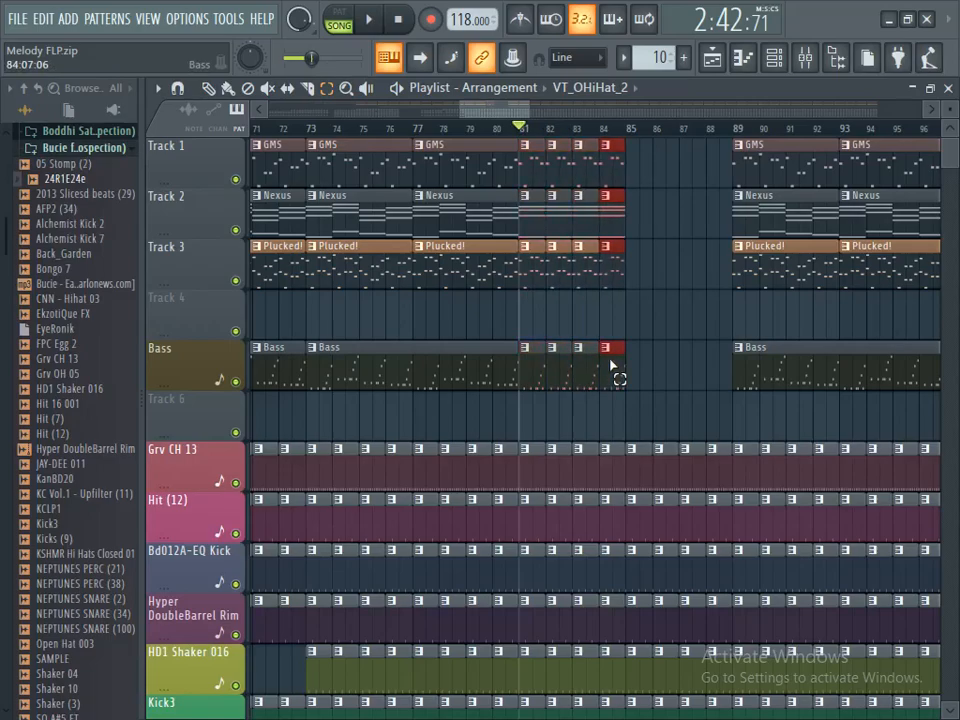
key("ctrl+b")
key("ctrl+b")
key("ctrl+b")
key("ctrl+b")
- Preview the repeated one-bar melody and bass section from bar 81
key("space")
left_click_drag(948, 160, 950, 158)
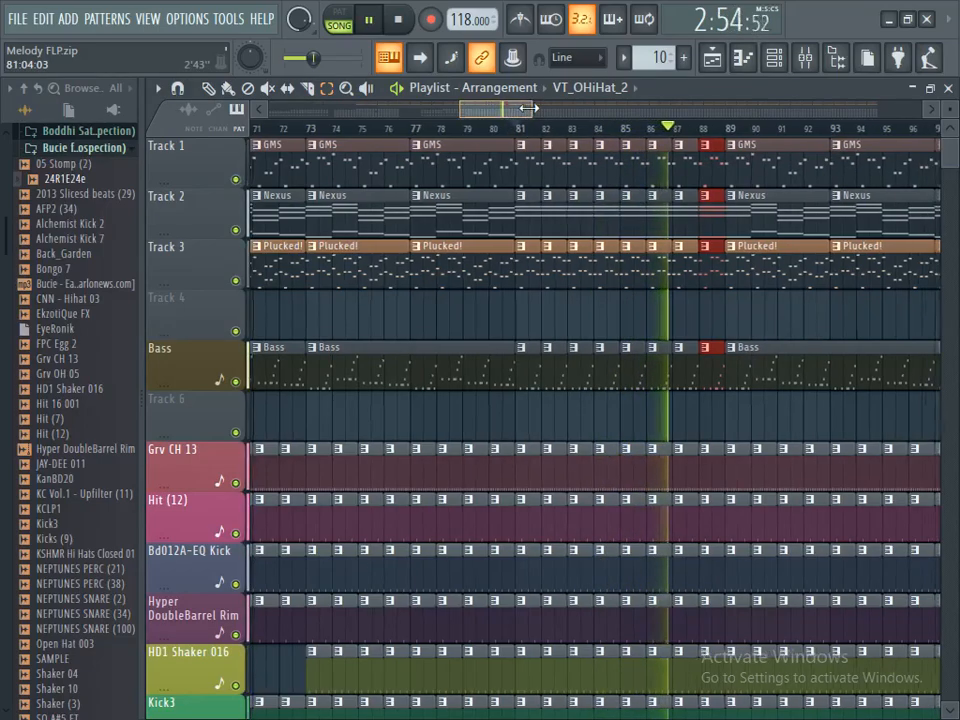
left_click_drag(529, 108, 531, 108)
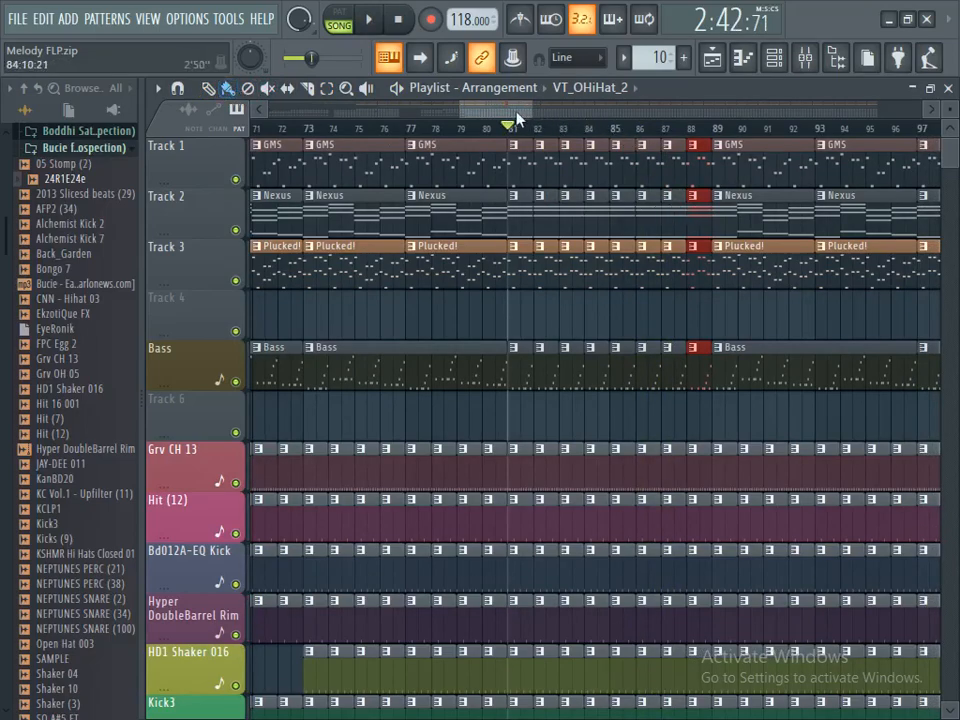
left_click_drag(517, 118, 535, 118)
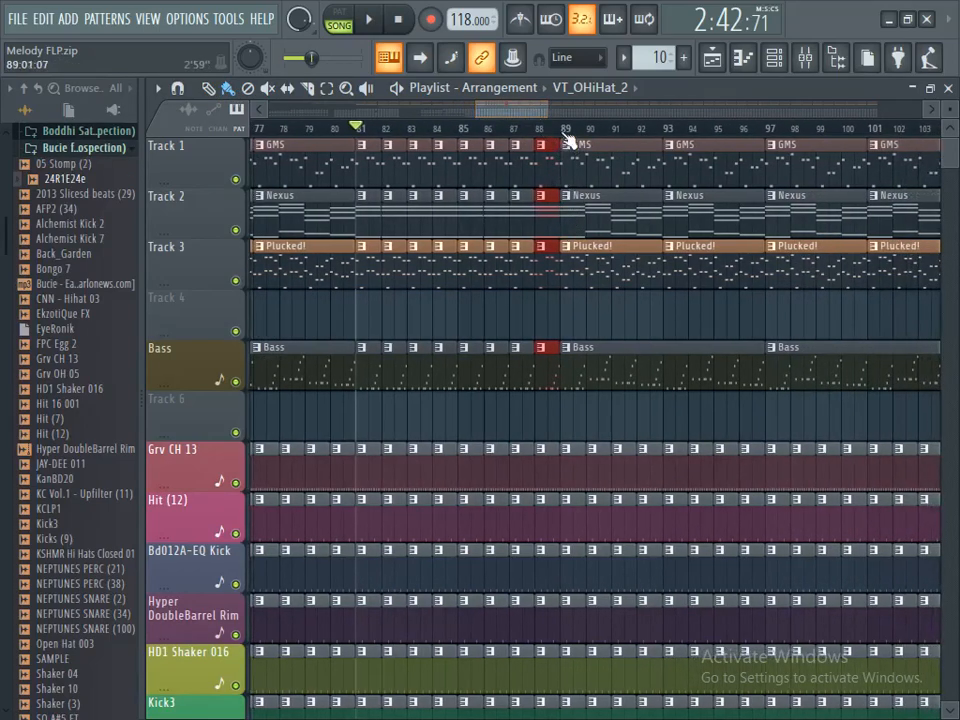
left_click(568, 134)
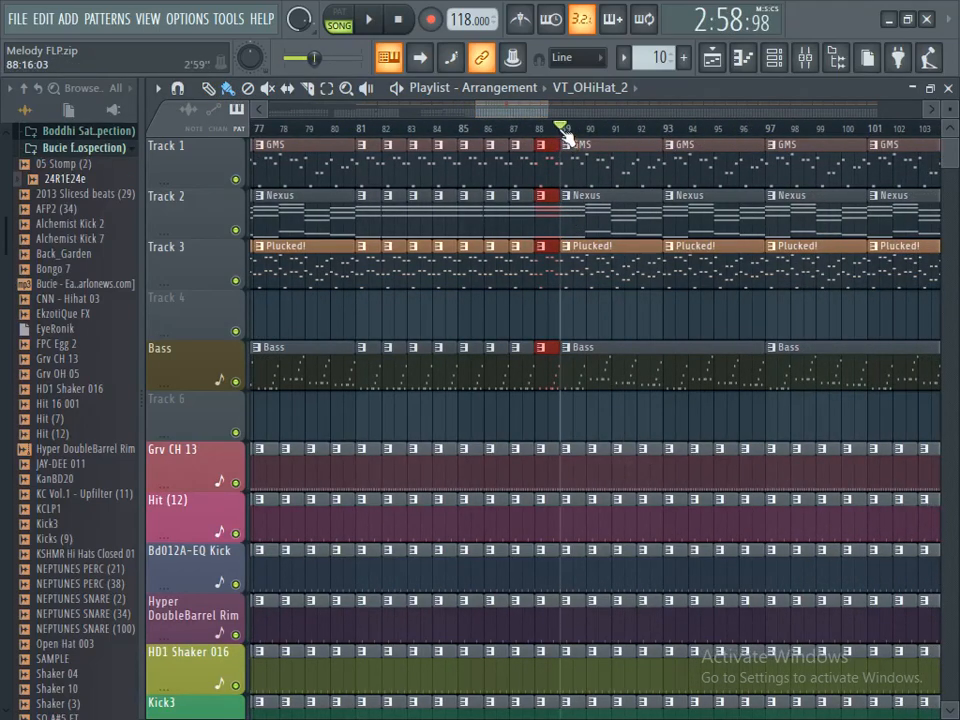
left_click_drag(563, 130, 655, 143)
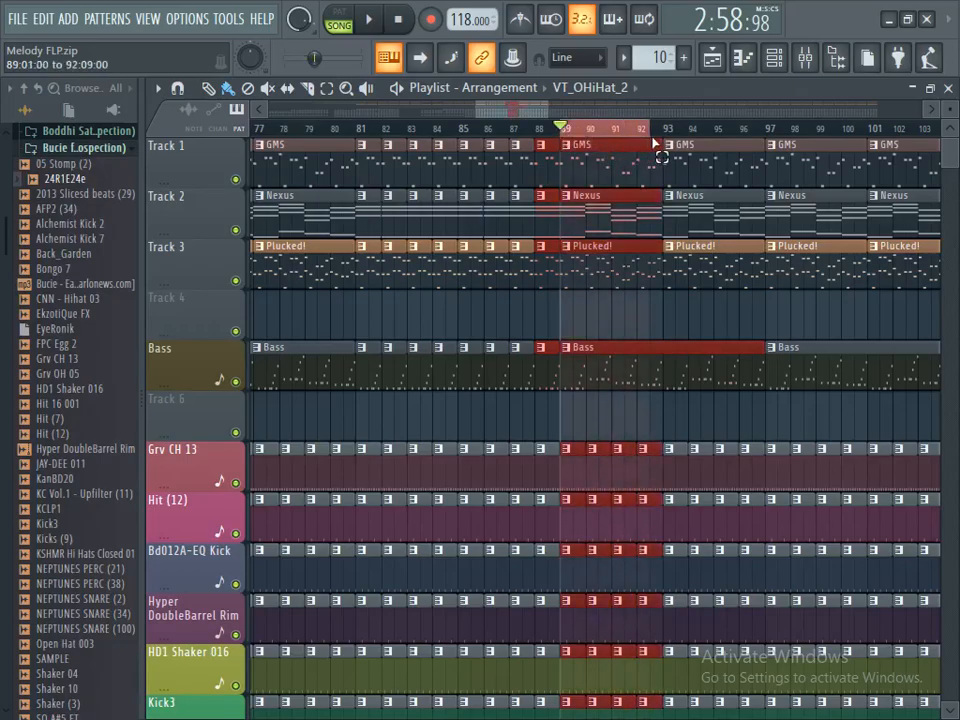
scroll(617, 321, "down", 5)
scroll(617, 321, "up", 5)
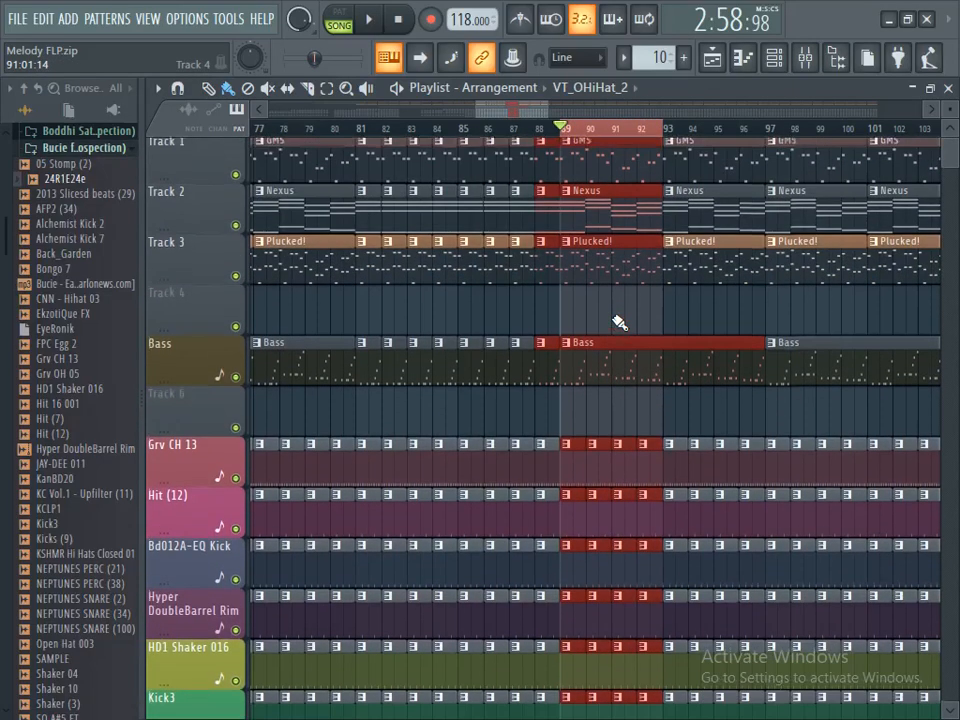
- Delete the bar 88 clips on all seven drum tracks, from Grv CH 13 down to VT_OHiHat_2, for a one-bar break
left_click_drag(546, 411, 542, 444)
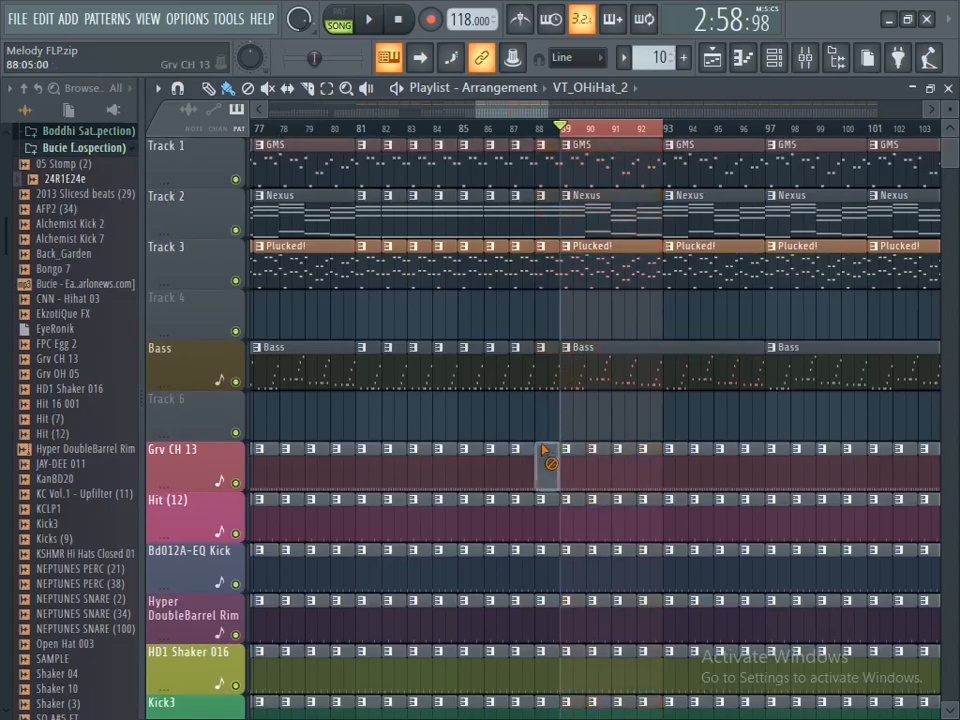
right_click(546, 560)
scroll(547, 538, "down", 2)
right_click(552, 511)
right_click(549, 572)
right_click(545, 615)
right_click(538, 659)
- Check the earlier drum break around bars 23 and 24 for comparison and return to the section around bar 88
left_click_drag(528, 118, 410, 118)
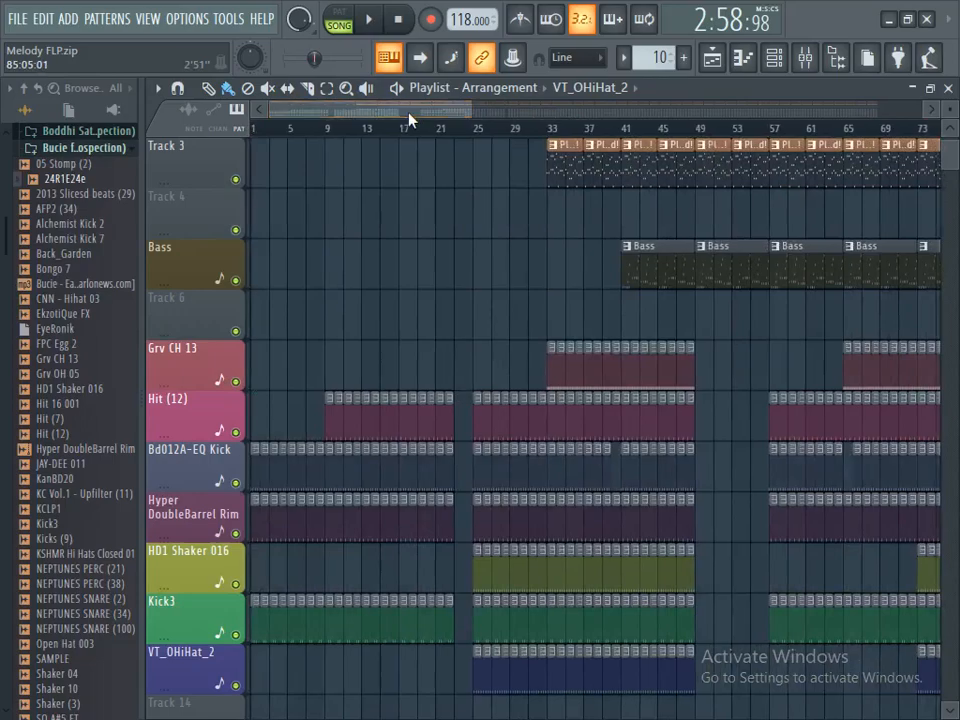
left_click(476, 146, "ctrl")
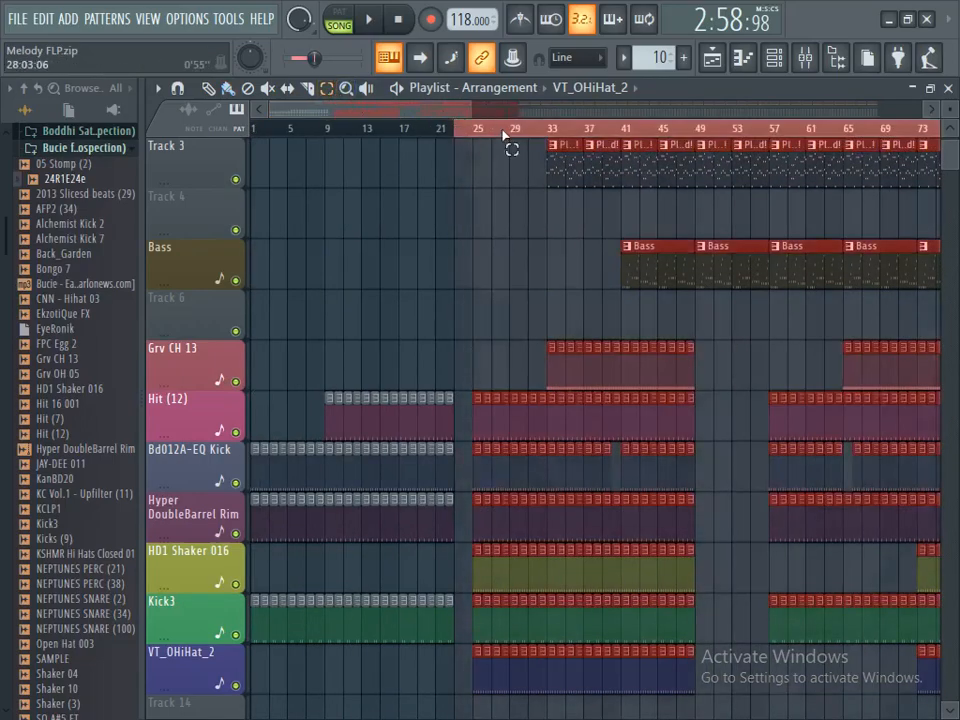
left_click(503, 135, "ctrl")
left_click_drag(447, 135, 692, 146)
left_click(466, 133)
scroll(597, 192, "up", 2)
left_click_drag(618, 112, 512, 121)
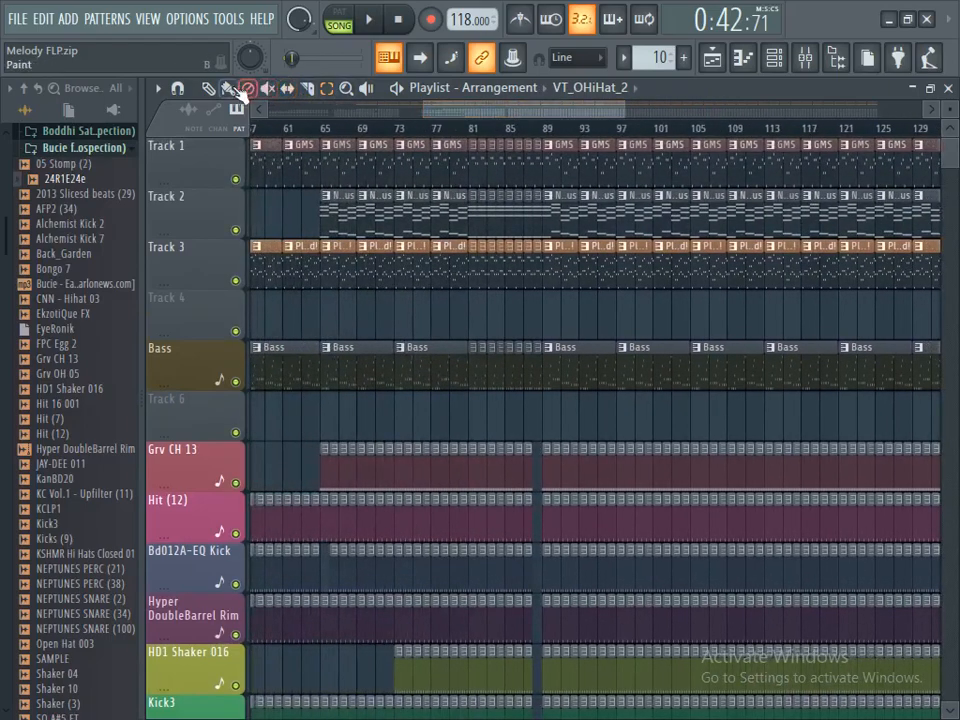
- Preview the arrangement from bar 81 through the drum break at bar 88 and into the following section
left_click(471, 130)
key("space")
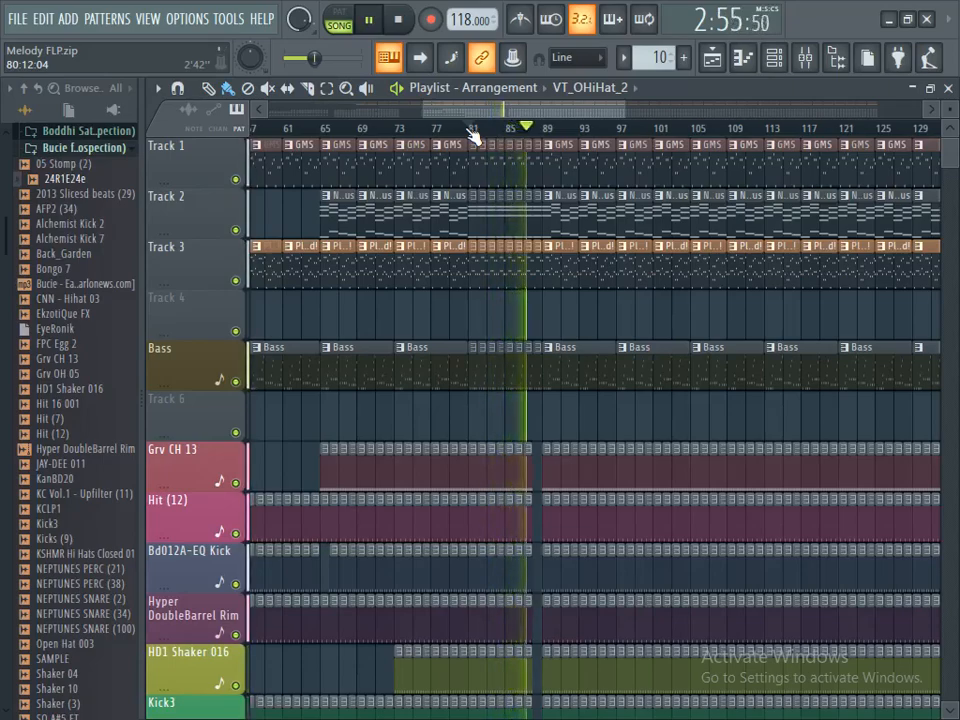
scroll(600, 557, "down", 4)
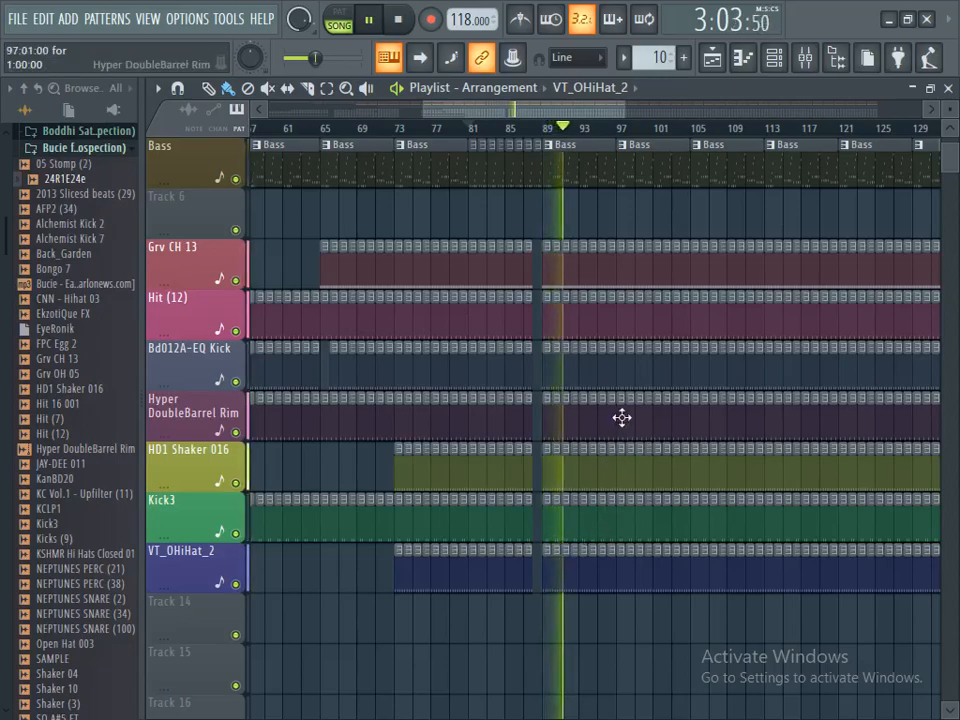
scroll(622, 413, "up", 4)
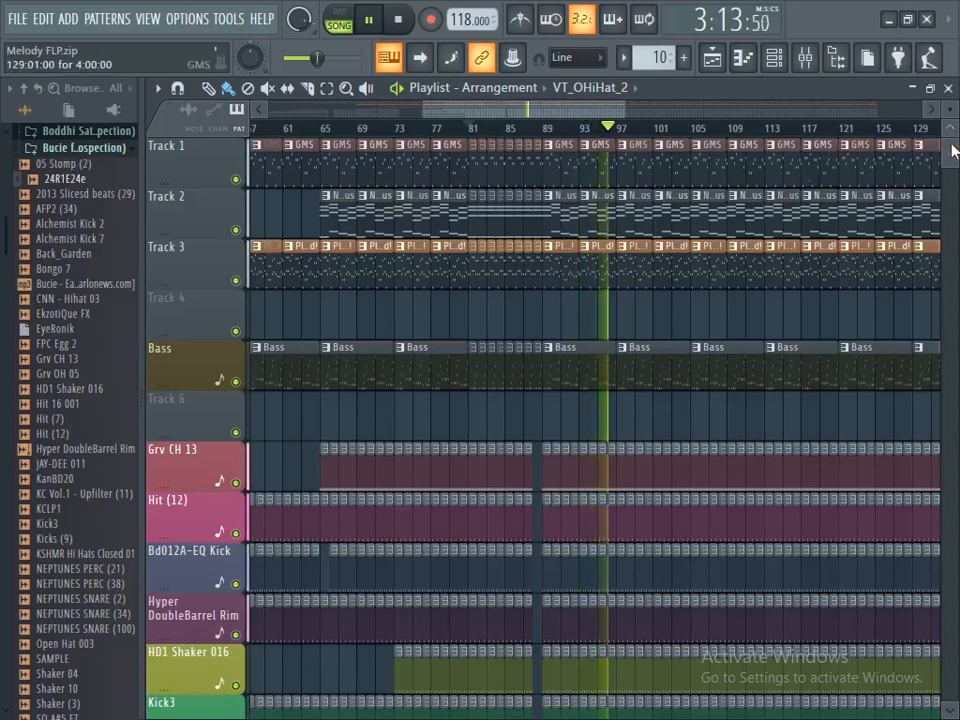
left_click_drag(573, 116, 593, 118)
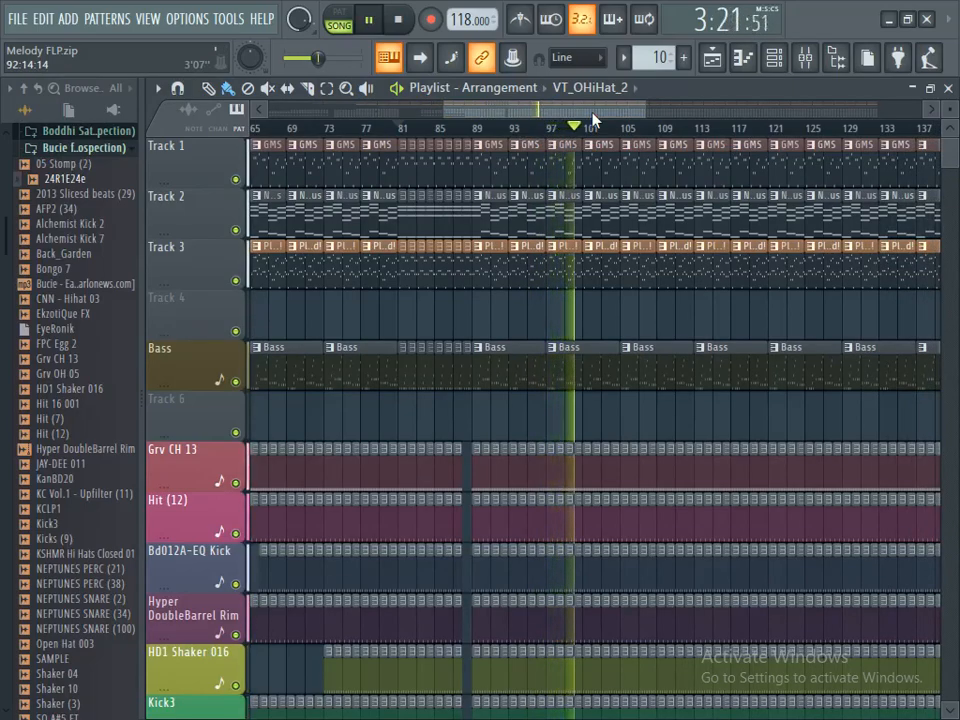
- Delete the Bd012A-EQ Kick clips from bar 103 through bar 117 and set the playhead at bar 101
scroll(595, 118, "down", 3)
scroll(547, 472, "down", 1)
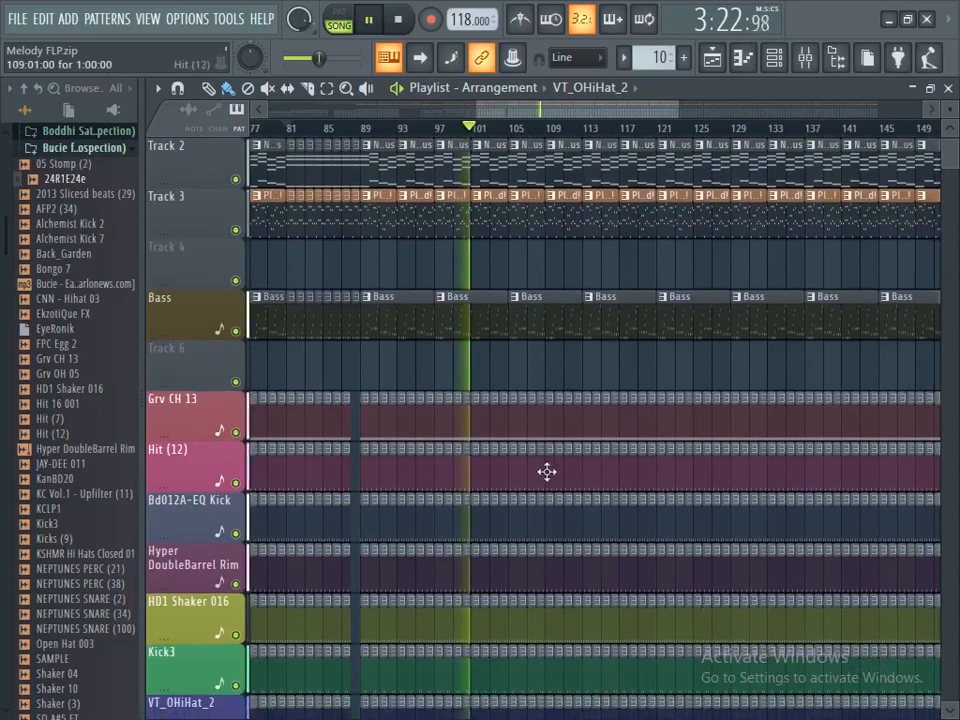
right_click(539, 524)
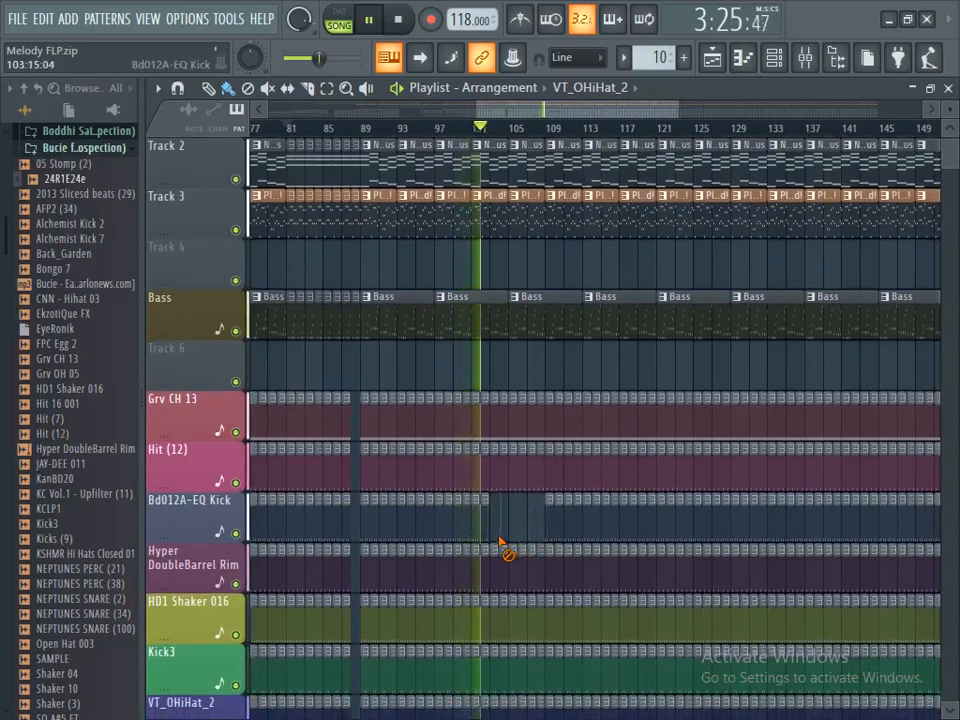
right_click(497, 538)
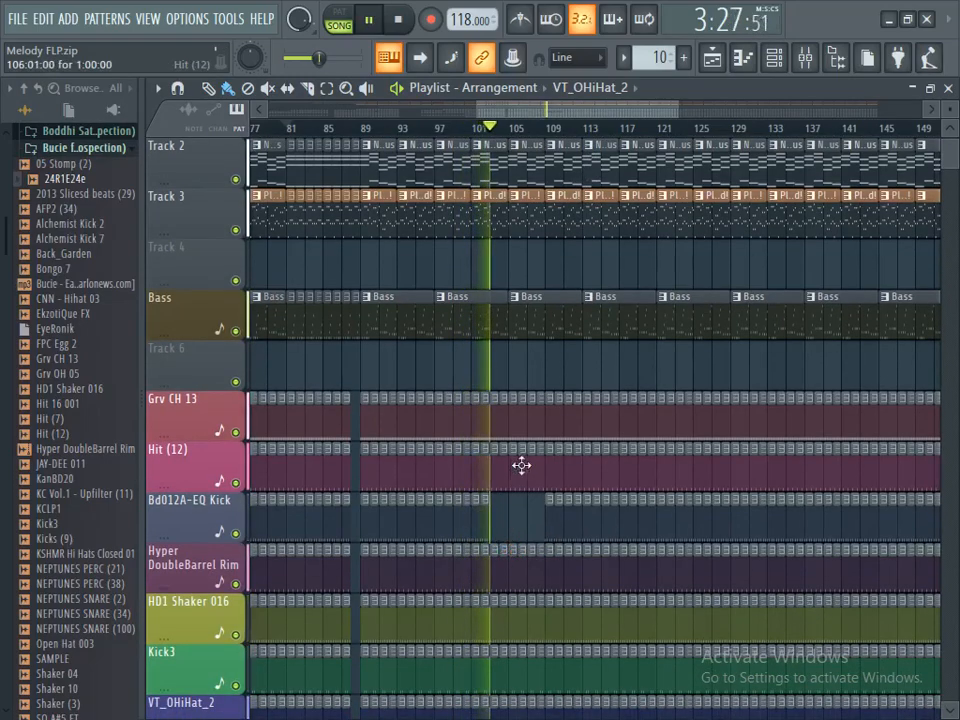
scroll(538, 420, "down", 2)
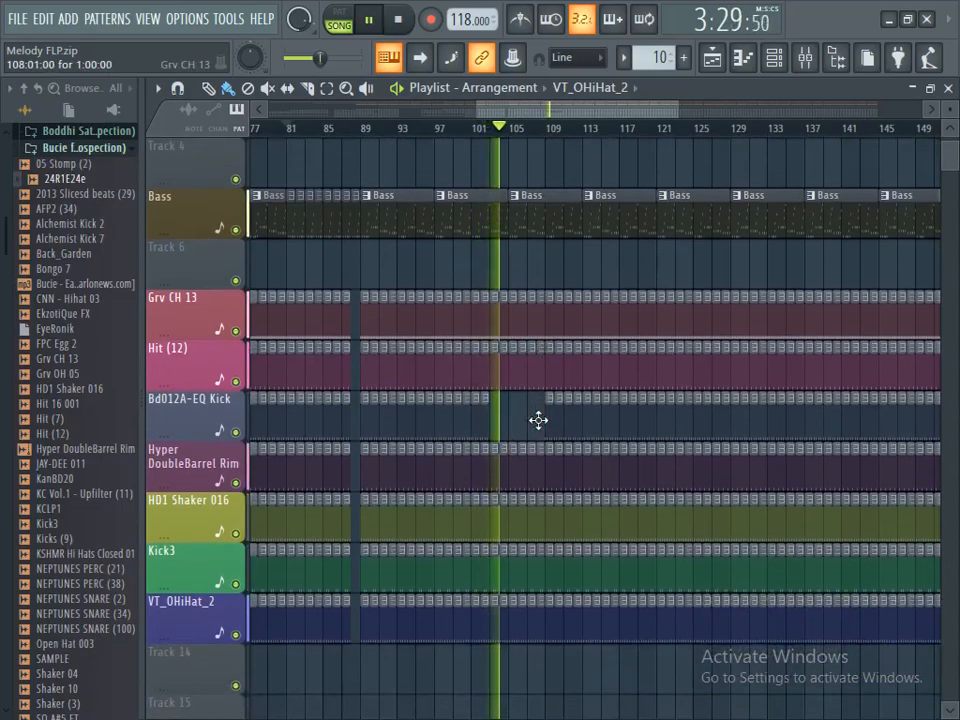
scroll(538, 420, "up", 3)
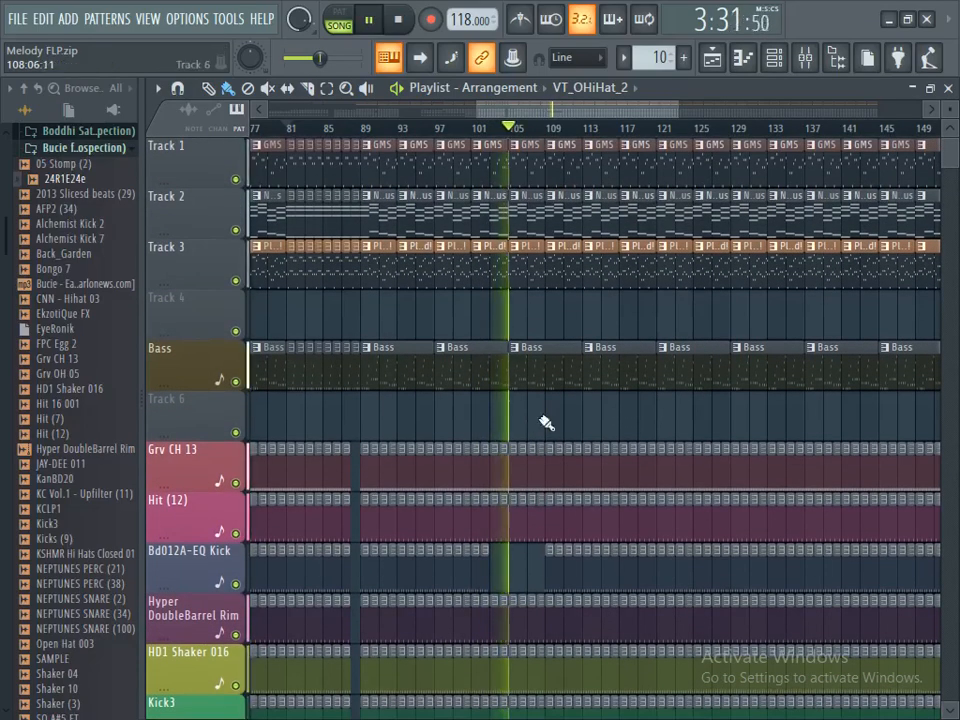
key("space")
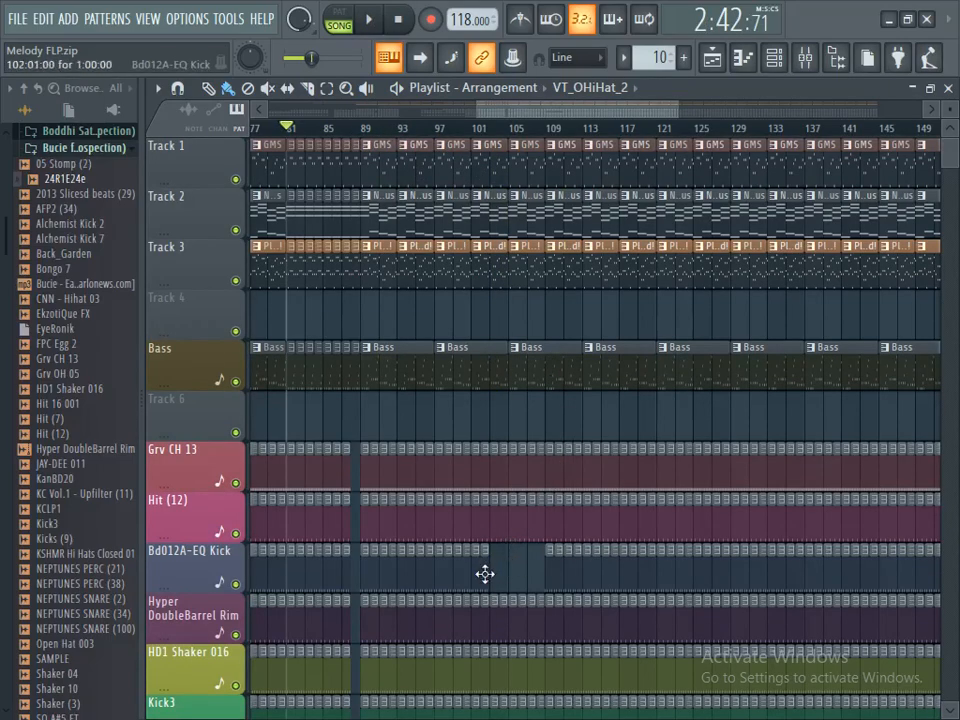
left_click_drag(541, 579, 622, 578)
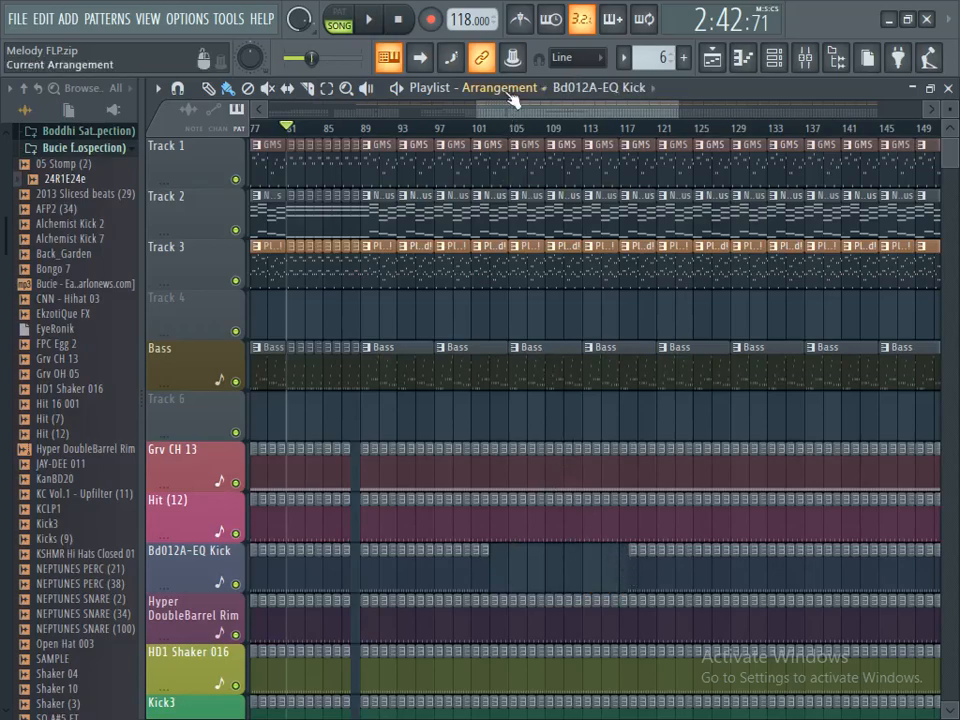
left_click(481, 135)
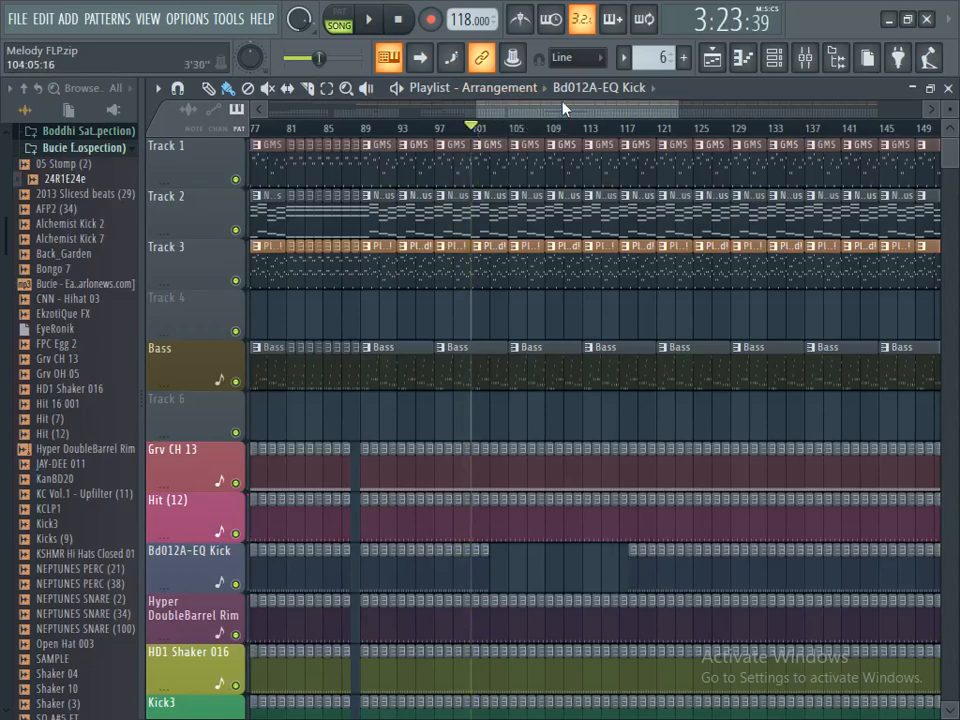
- Delete the Hyper DoubleBarrel Rim, HD1 Shaker 016, Kick3 and VT_OHiHat_2 clips from bar 103 to about bar 117
left_click_drag(564, 108, 552, 106)
scroll(549, 277, "down", 5)
left_click_drag(549, 311, 540, 422)
mouse_move(549, 332)
left_mouse_down()
mouse_move(606, 384)
mouse_move(653, 367)
left_mouse_up()
mouse_move(652, 440)
left_mouse_down()
mouse_move(647, 549)
mouse_move(570, 553)
mouse_move(553, 510)
mouse_move(551, 432)
mouse_move(643, 450)
mouse_move(600, 488)
mouse_move(563, 484)
left_mouse_up()
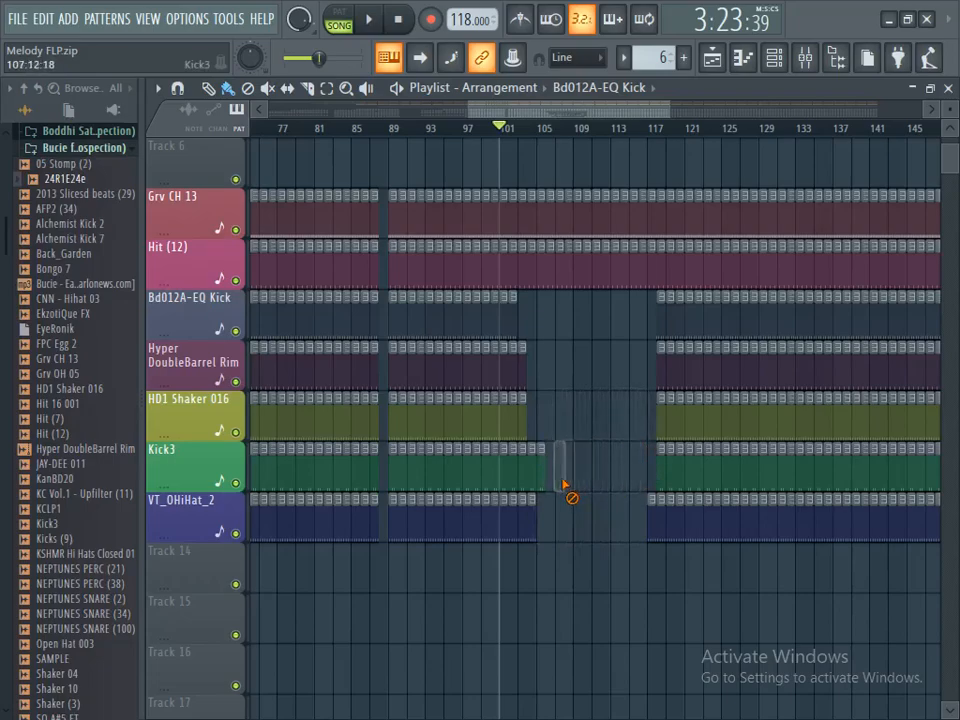
right_click(522, 374)
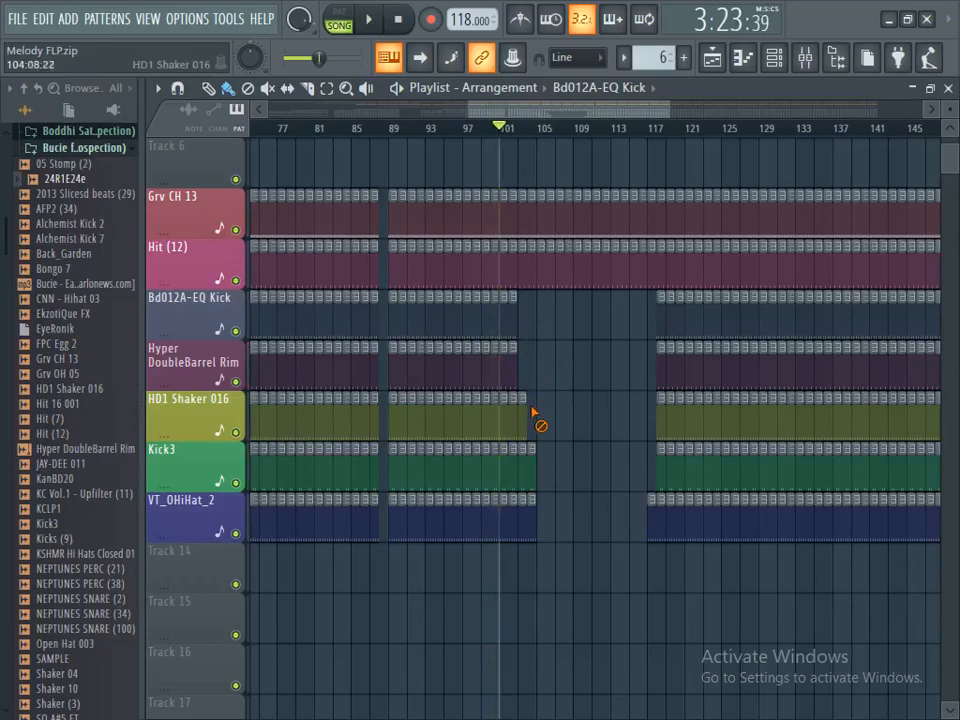
right_click(526, 438)
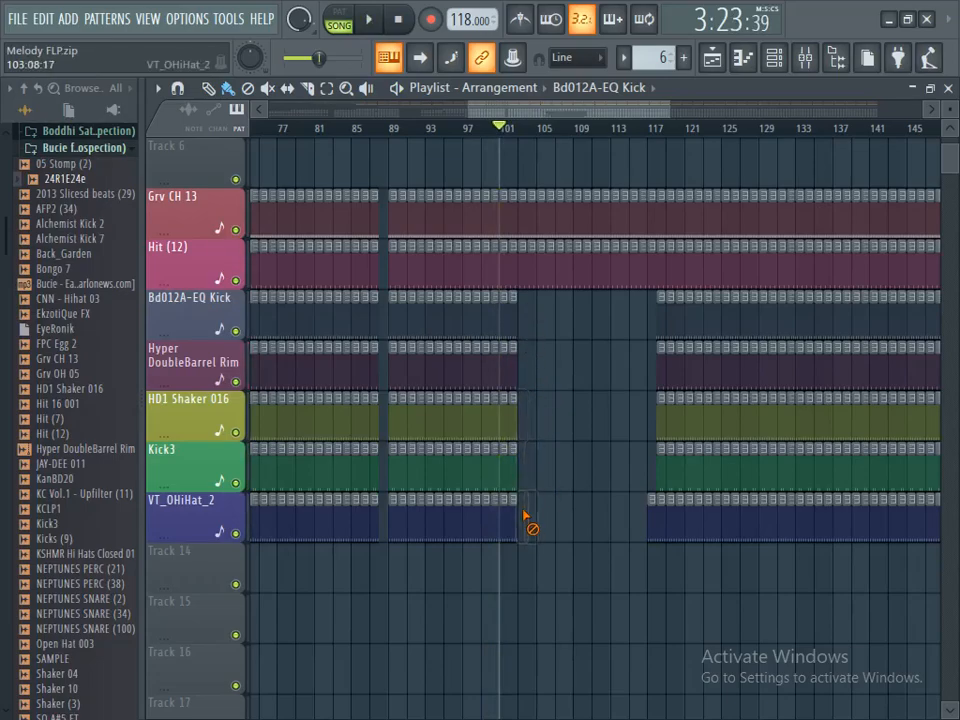
- Delete the Grv CH 13 clips from bar 103 through bar 116 and preview the arrangement from bar 101
scroll(531, 490, "up", 2)
scroll(528, 450, "up", 1)
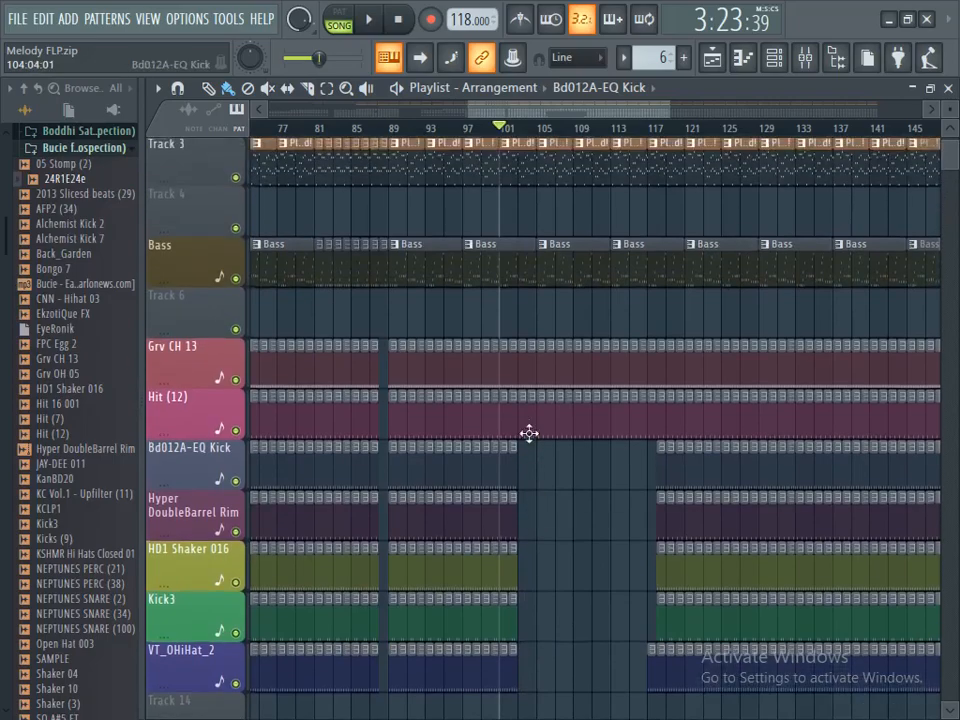
right_click(545, 373)
key("space")
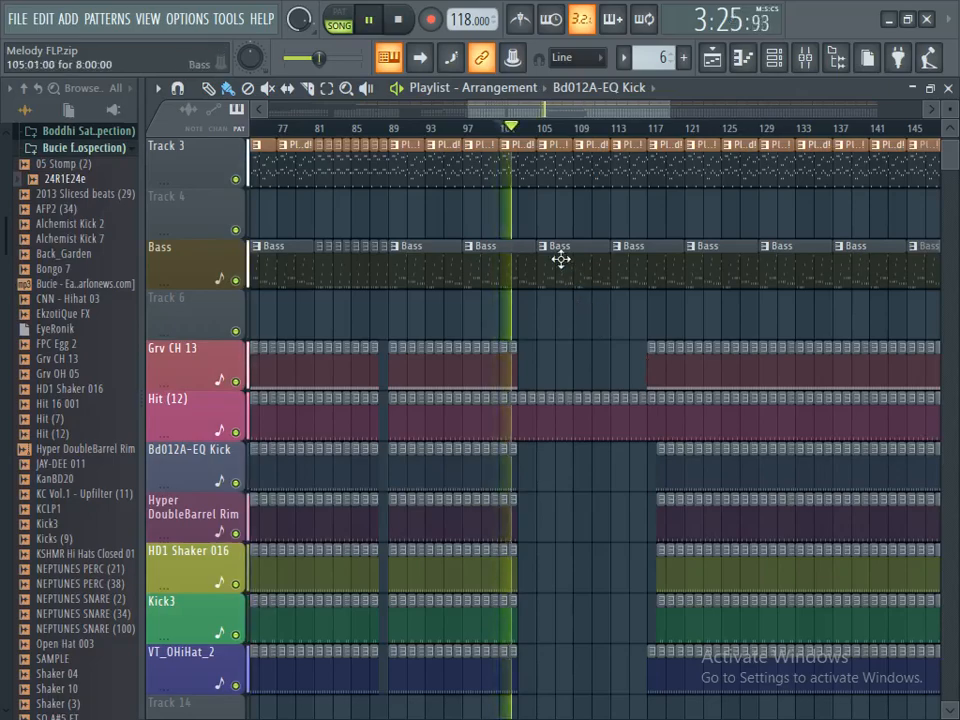
scroll(560, 260, "up", 2)
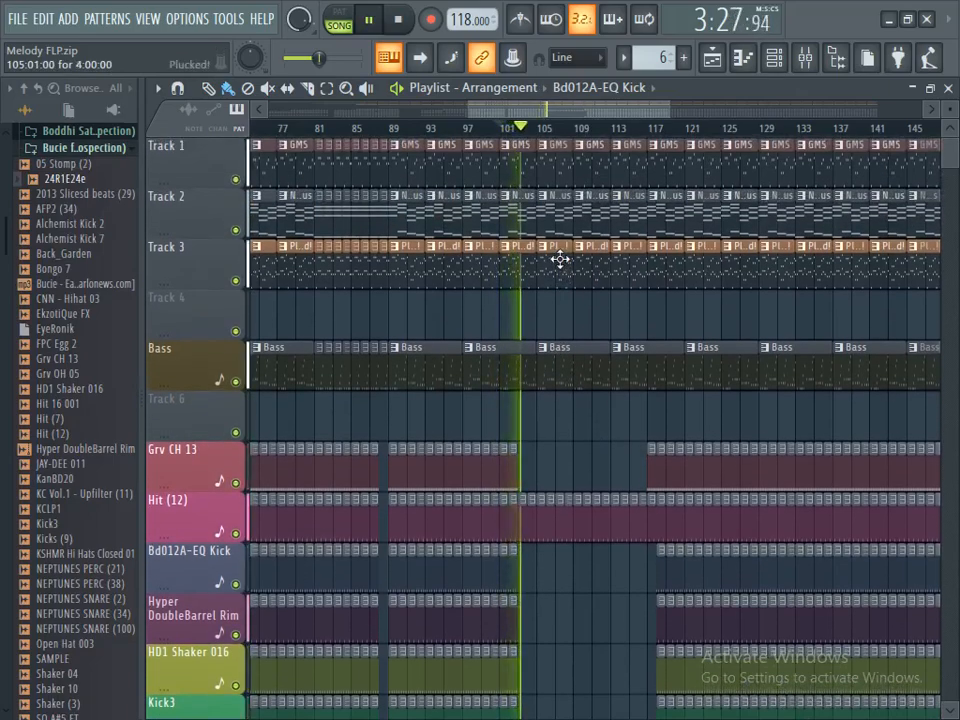
scroll(560, 260, "down", 5)
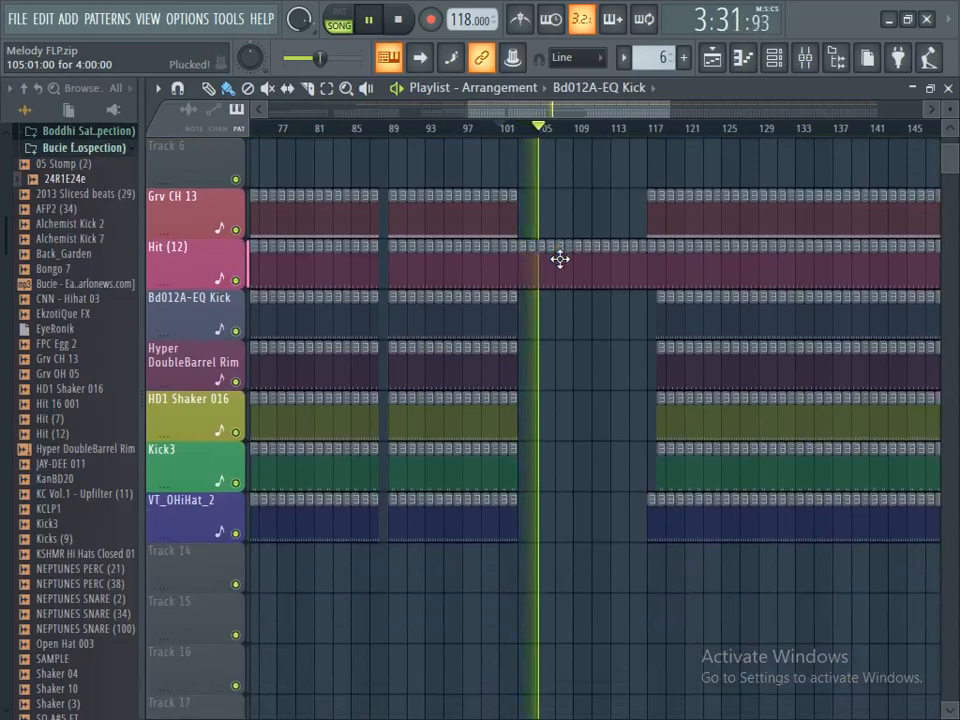
key("space")
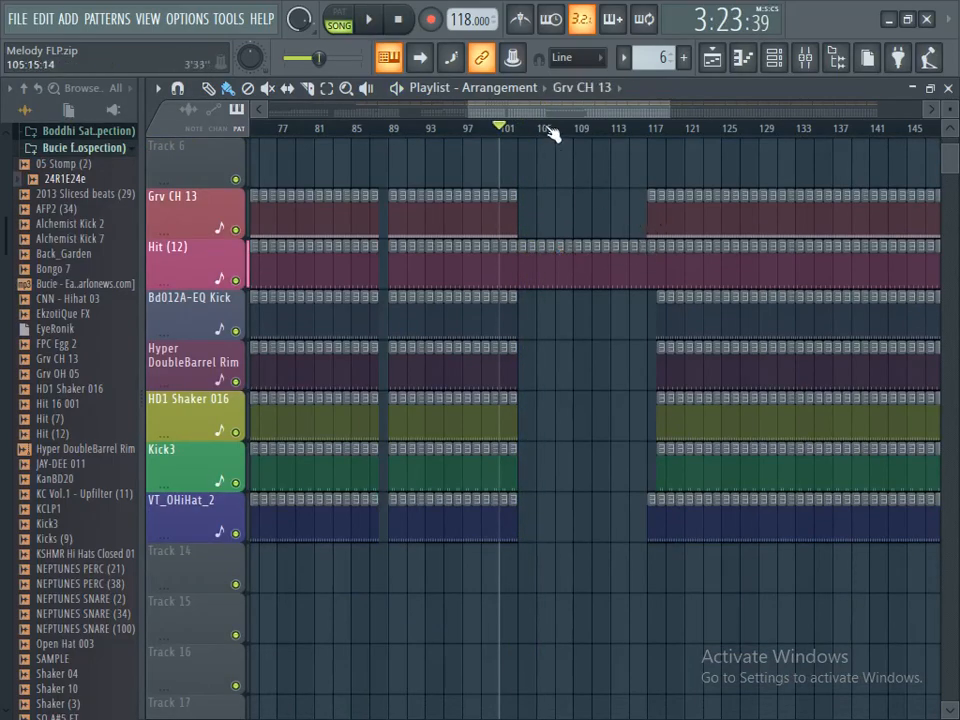
- Add clips back at bars 103 and 104 on every thinned drum track except Bd012A-EQ Kick, and preview from bar 101
scroll(550, 135, "up", 3)
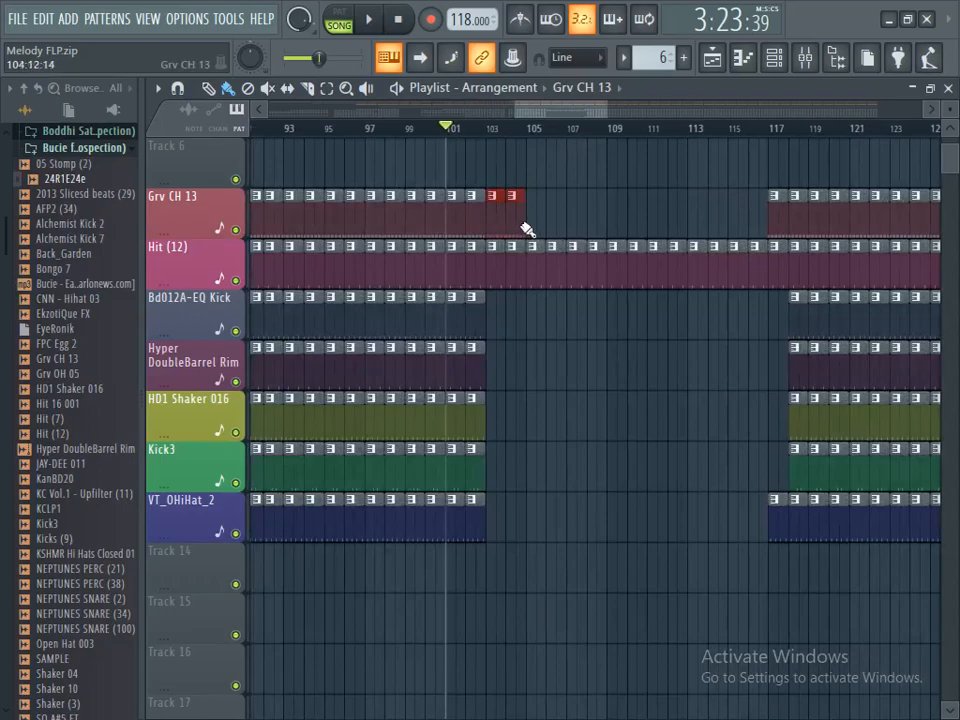
left_click(808, 329)
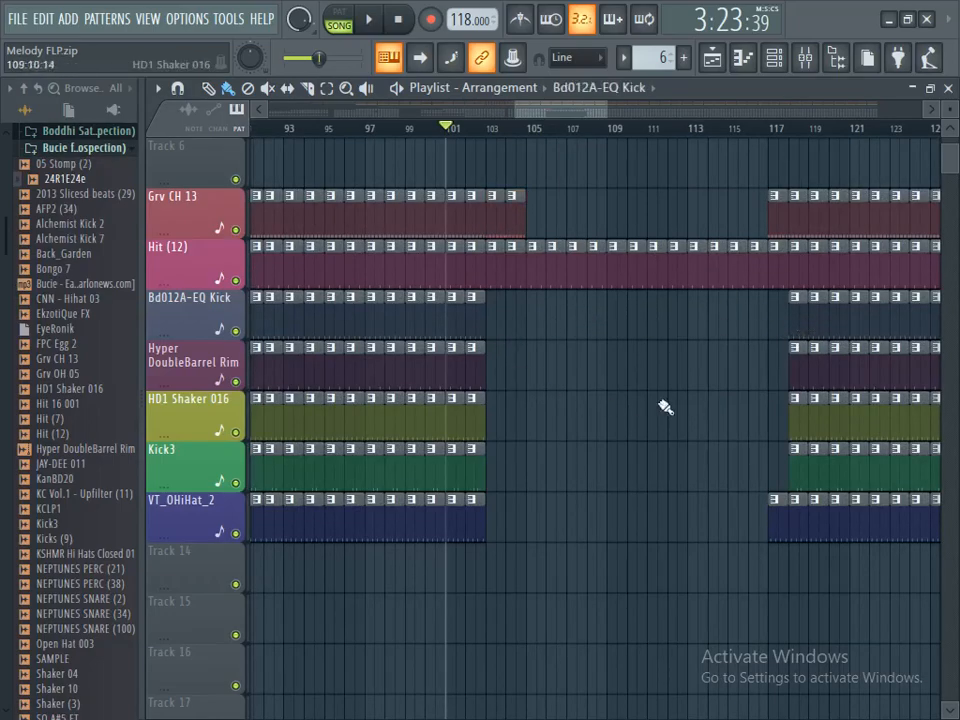
left_click(810, 374)
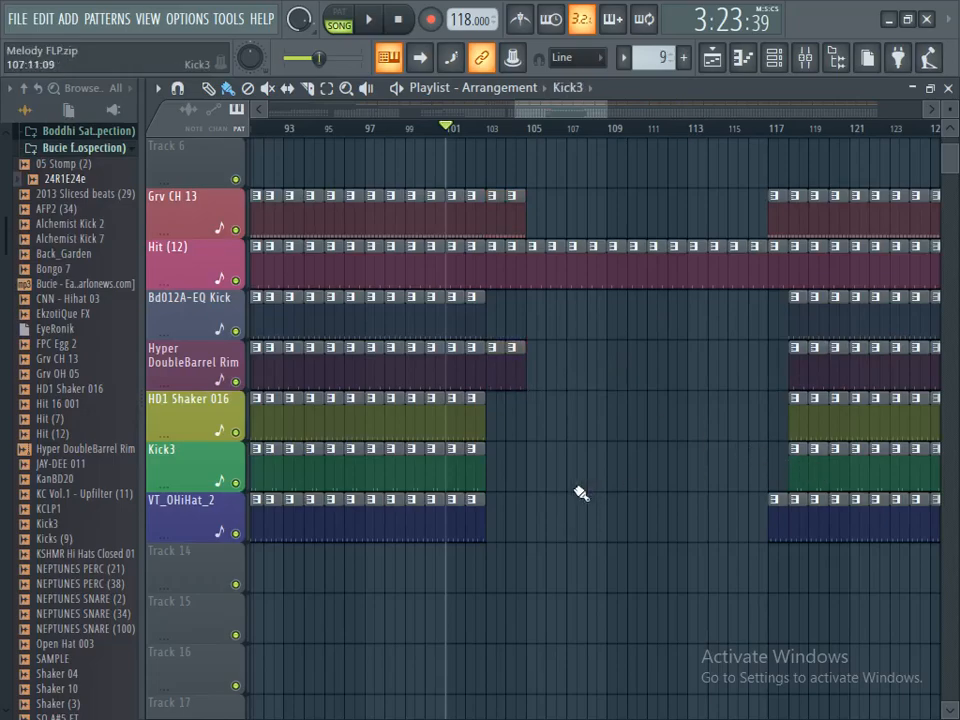
left_click(789, 534)
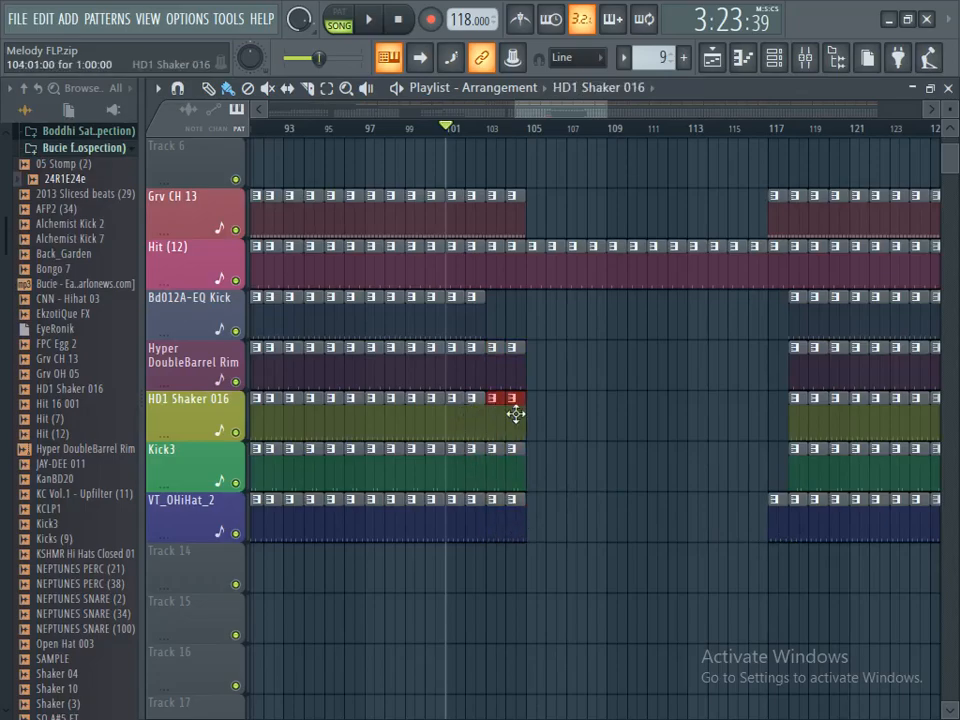
scroll(628, 429, "up", 2)
key("space")
scroll(663, 413, "up", 3)
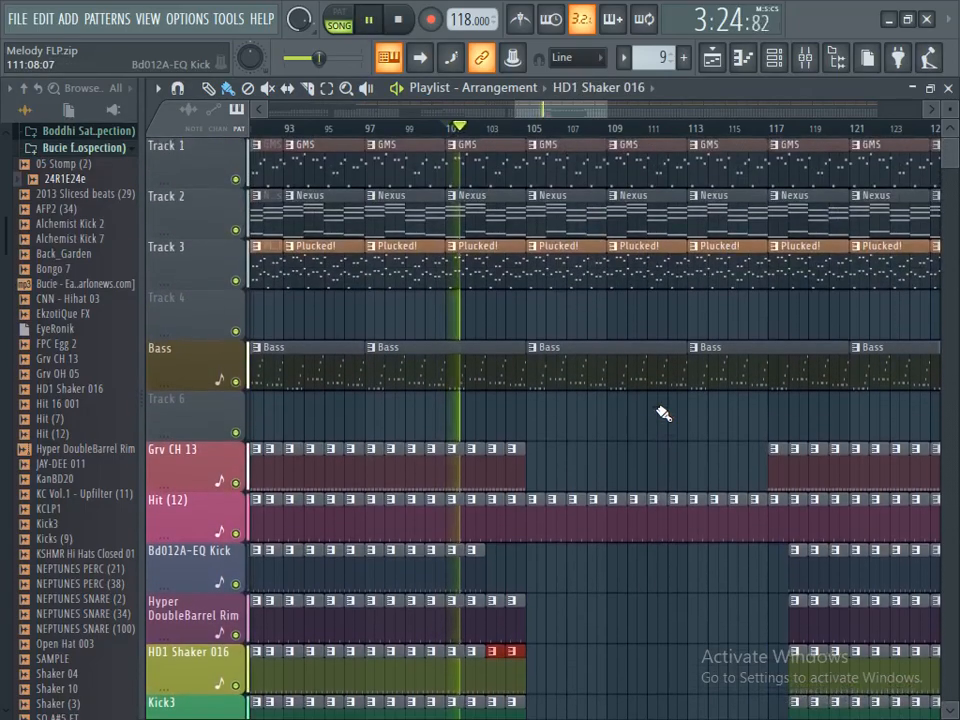
key("space")
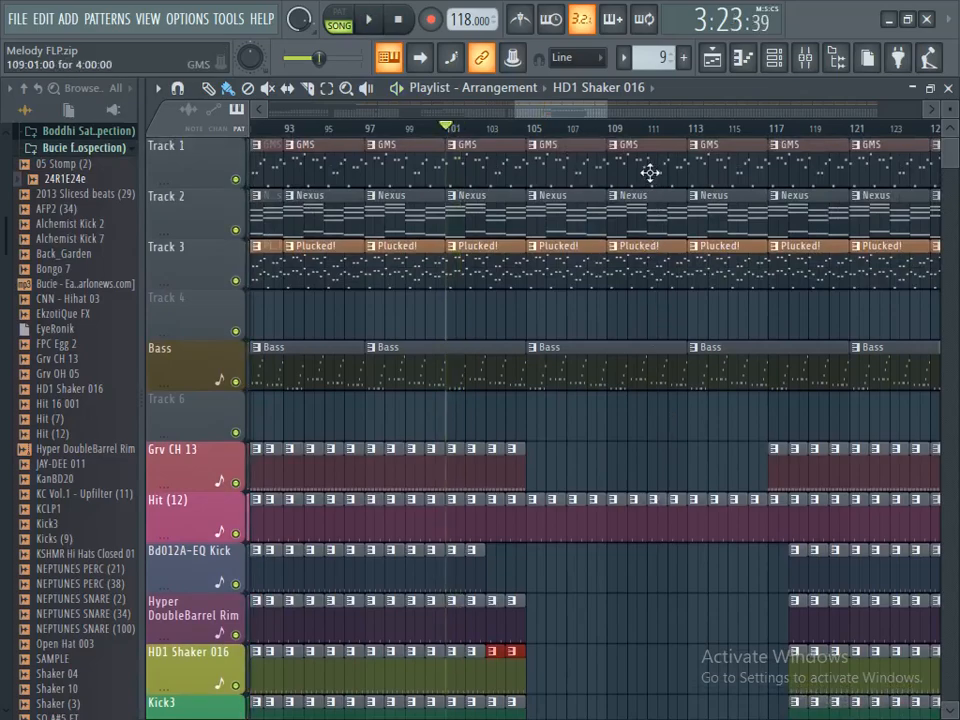
- Delete the Plucked! clips from bar 105 through 116 and the Bass clips starting at bars 105 and 113
left_click_drag(600, 109, 630, 109)
right_click(500, 268)
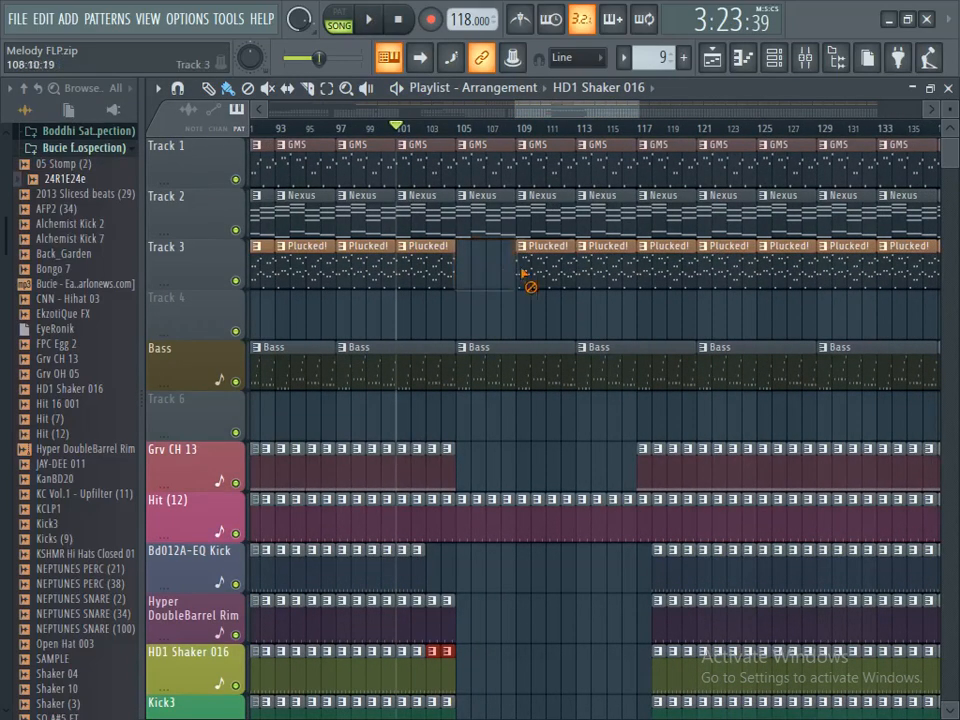
right_click(550, 280)
right_click(615, 282)
right_click(589, 364)
right_click(538, 381)
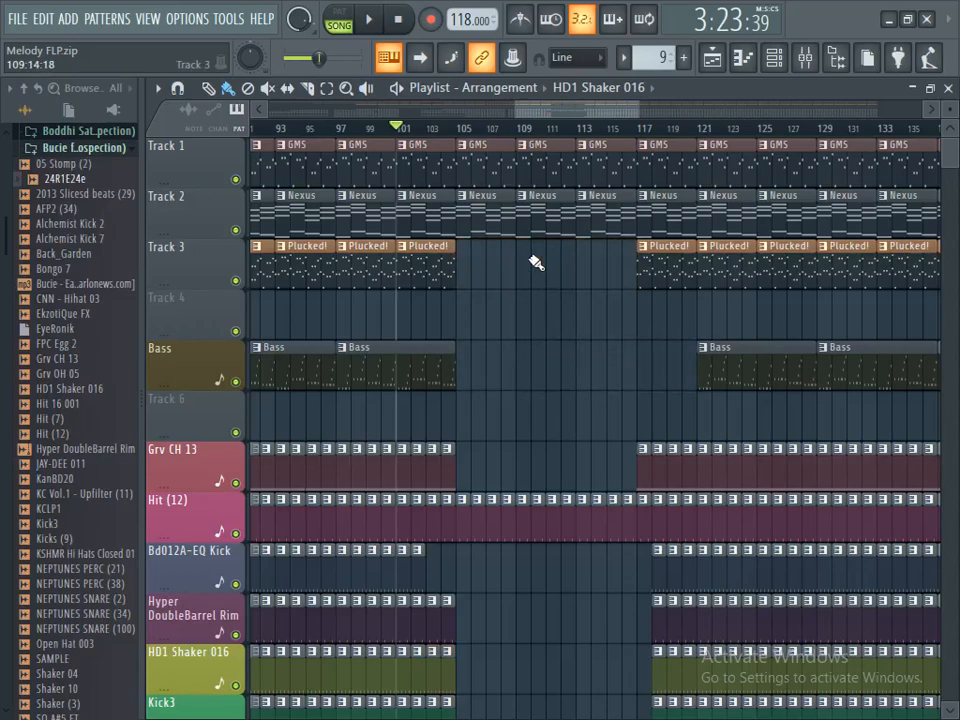
key("space")
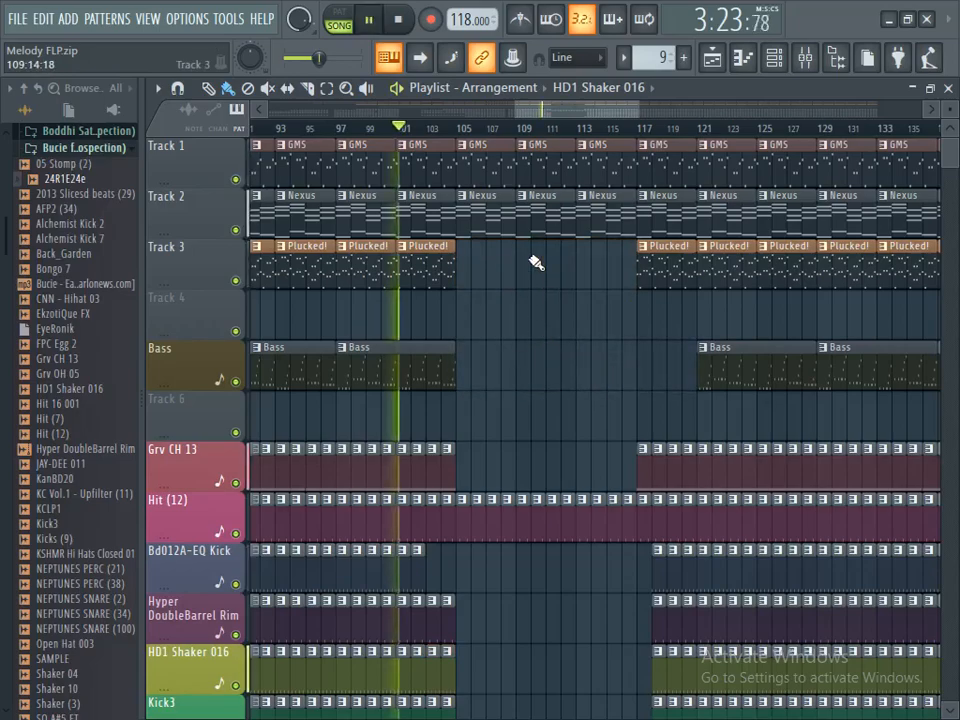
key("space")
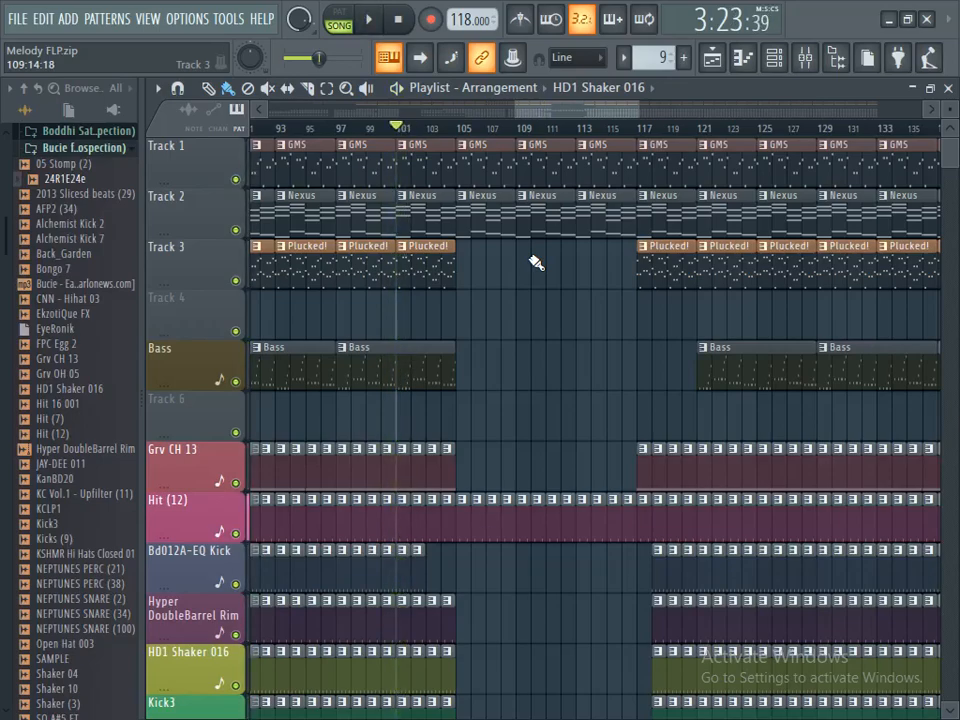
- Play from bar 101 and add a bar 117 clip to the Bd012A-EQ Kick and Hyper DoubleBarrel Rim tracks
key("space")
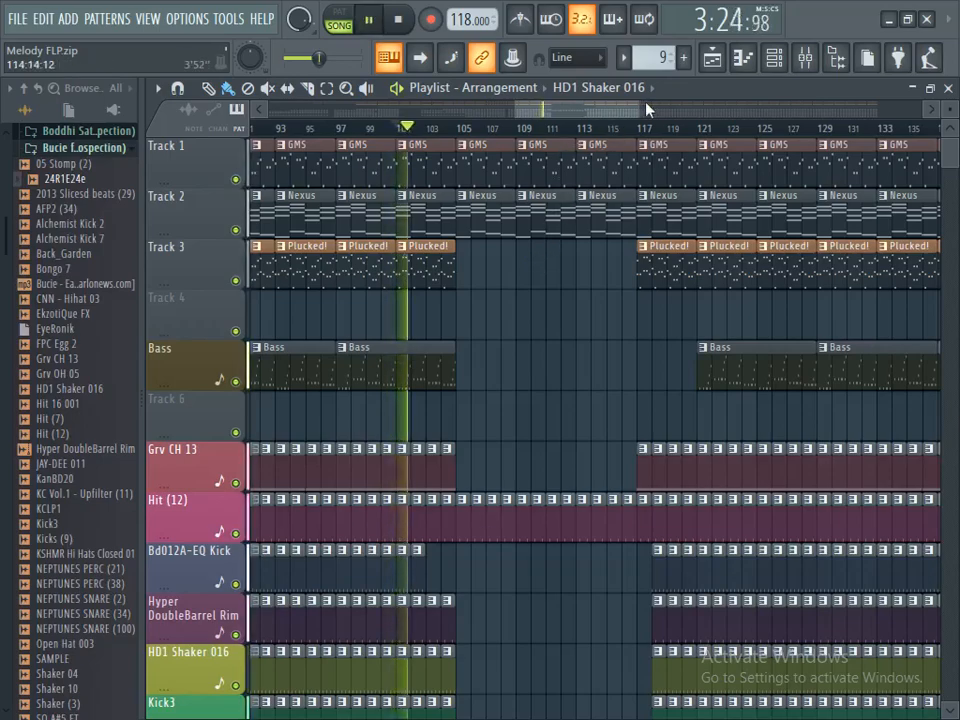
left_click_drag(646, 110, 651, 112)
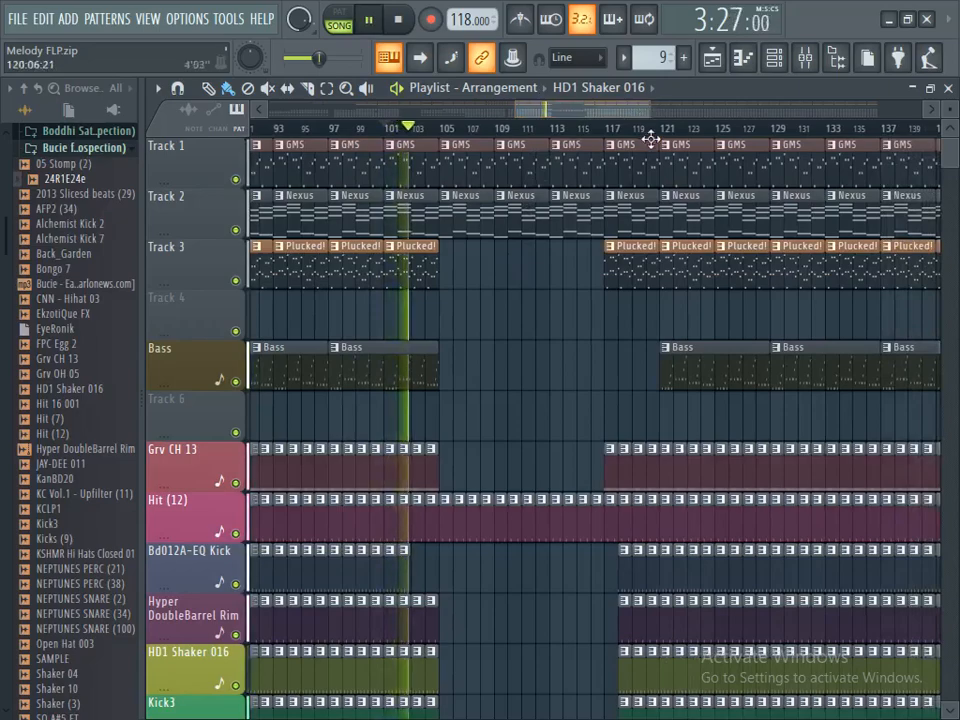
scroll(658, 238, "down", 3)
left_click(617, 432)
left_click(618, 464)
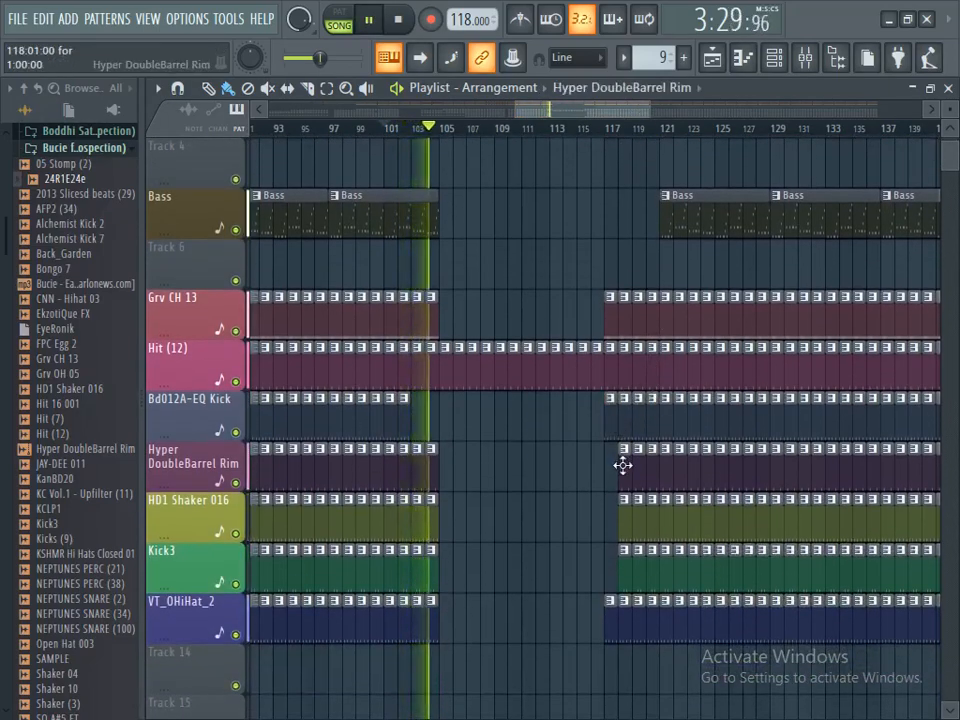
left_click(620, 524)
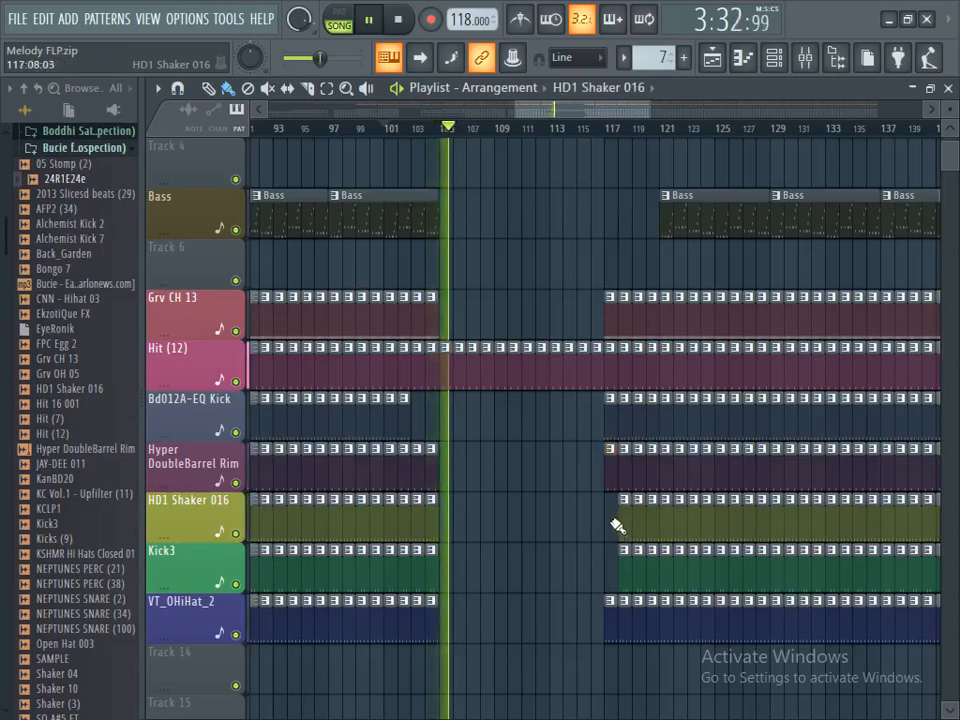
- Delete the Hit (12) clips from bar 105 and the remaining clips on all seven drum tracks through bar 120
mouse_move(452, 368)
left_mouse_down()
mouse_move(521, 388)
mouse_move(596, 386)
left_mouse_up()
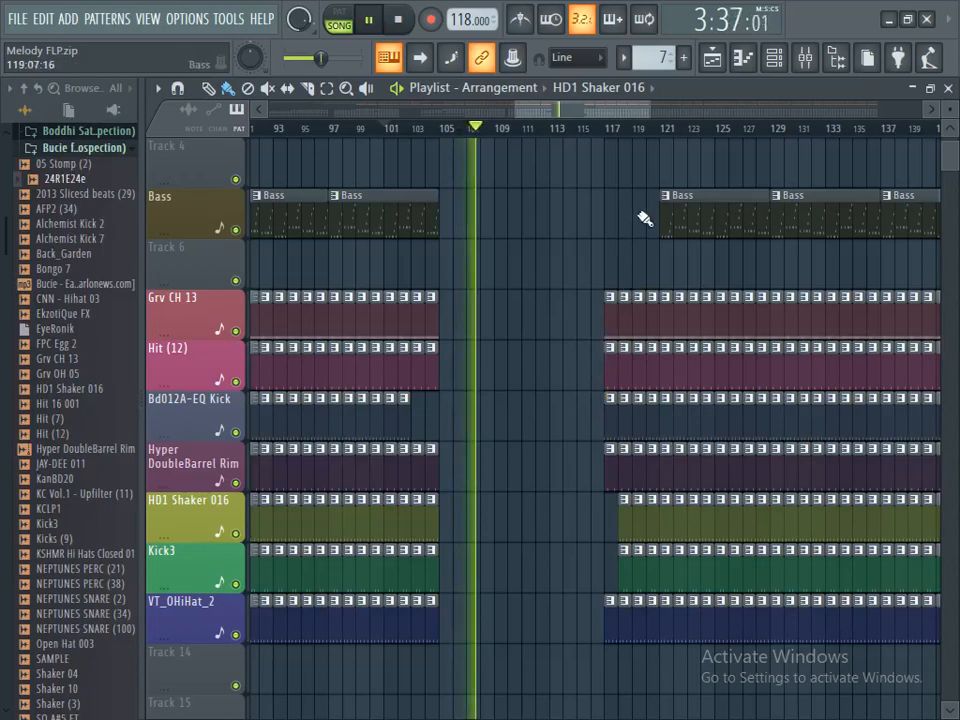
mouse_move(656, 294)
left_mouse_down()
mouse_move(624, 370)
mouse_move(649, 375)
mouse_move(664, 403)
mouse_move(615, 446)
mouse_move(658, 497)
mouse_move(654, 527)
mouse_move(634, 512)
left_mouse_up()
scroll(640, 427, "down", 2)
mouse_move(640, 427)
left_mouse_down()
mouse_move(649, 396)
mouse_move(652, 453)
mouse_move(620, 497)
mouse_move(653, 540)
left_mouse_up()
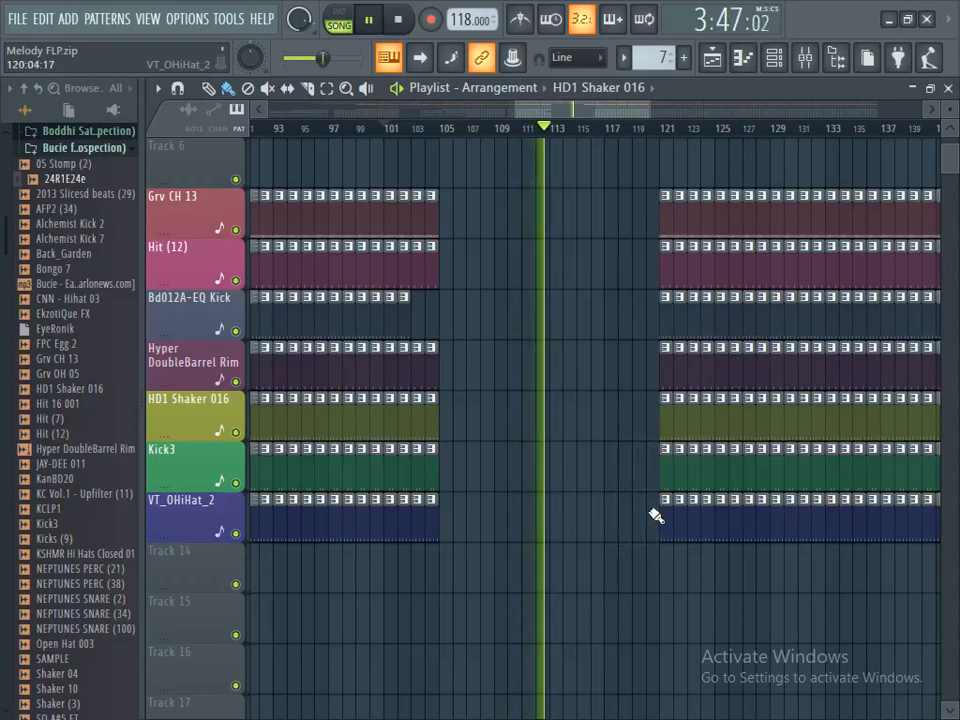
key("space")
- Add a Plucked! clip at bar 113 on Track 3 and make a time selection from bar 113 to bar 121
scroll(630, 456, "up", 5)
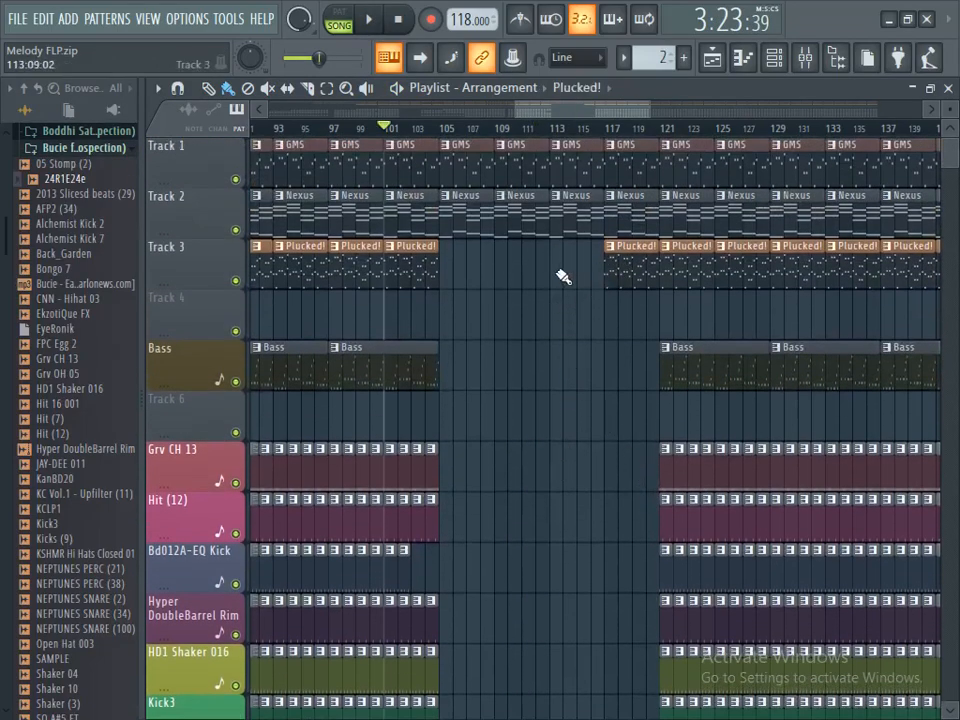
left_click(564, 275)
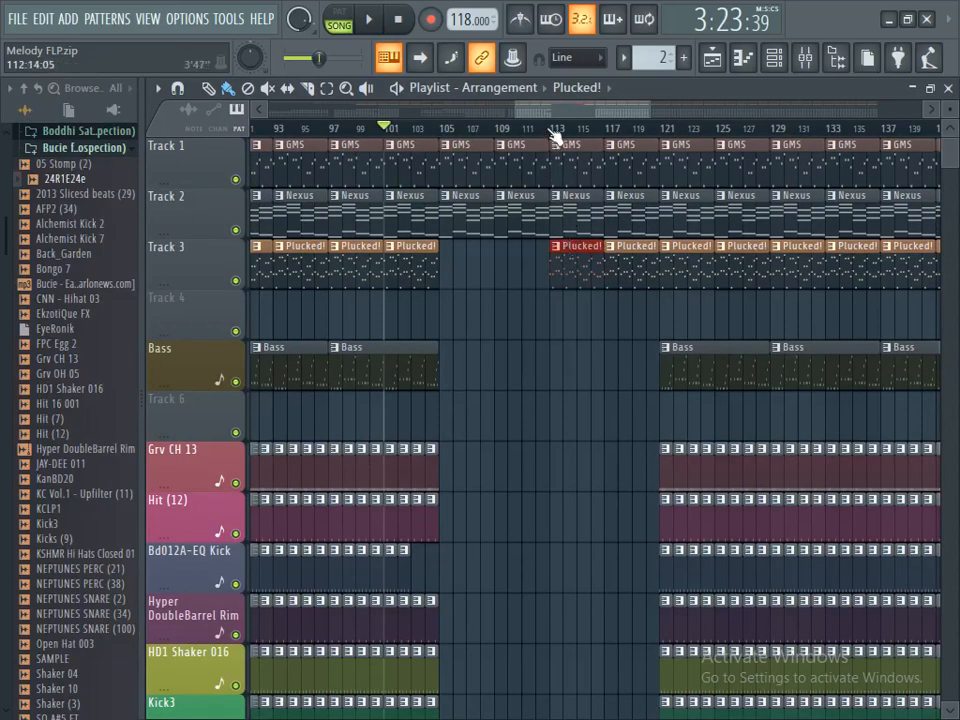
left_click(590, 129)
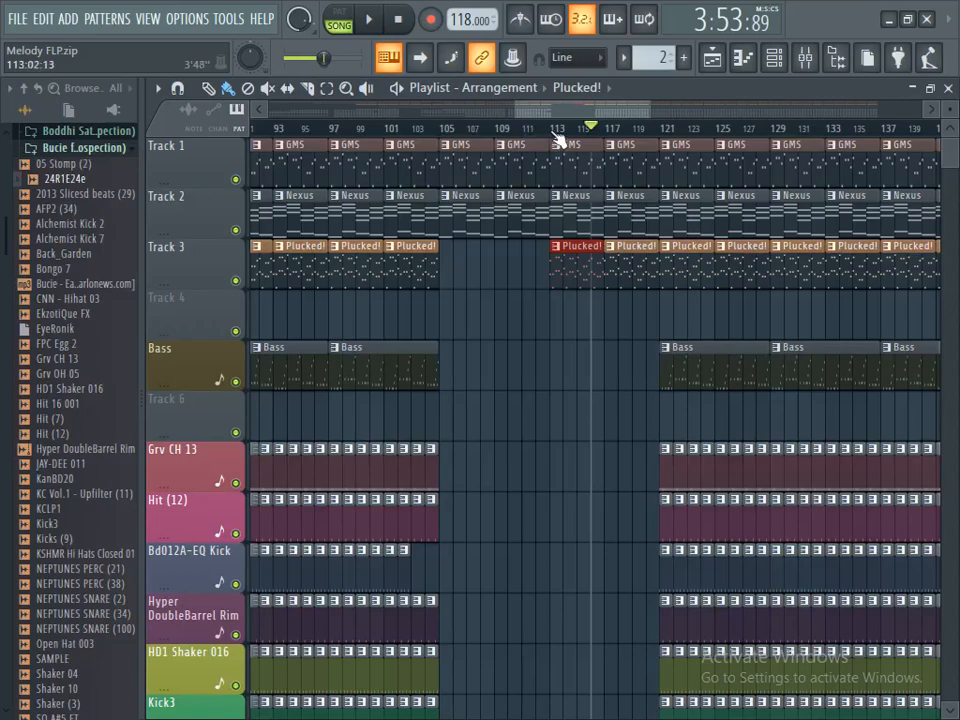
left_click_drag(553, 132, 612, 140)
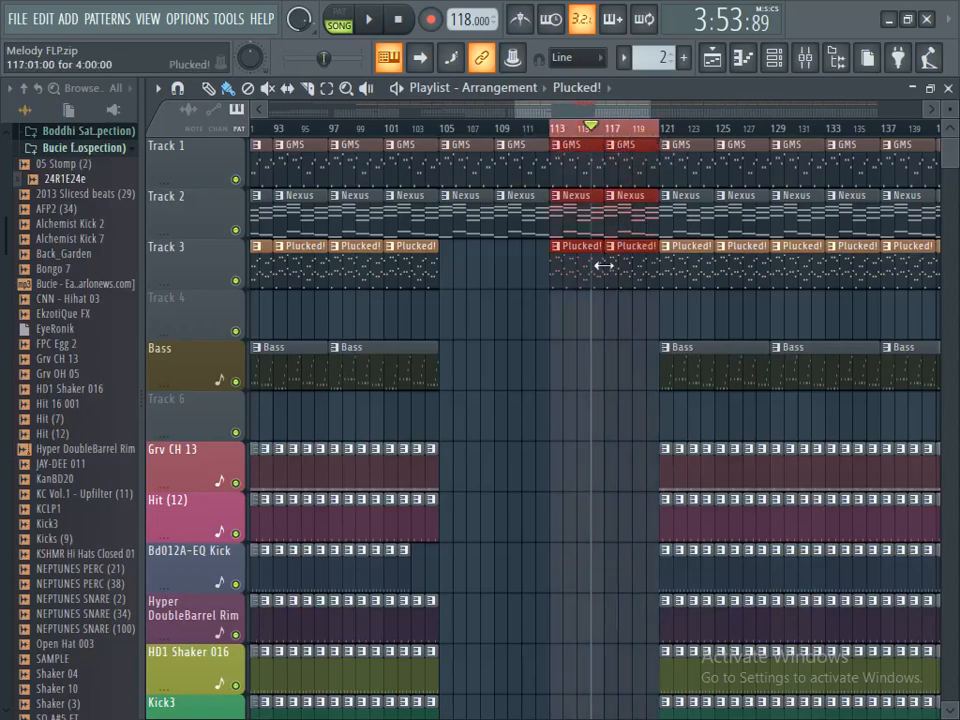
- Create an automation clip for the Plucked! mixer track's volume over the selected bars and lower its start point for a rising ramp
double_click(569, 267)
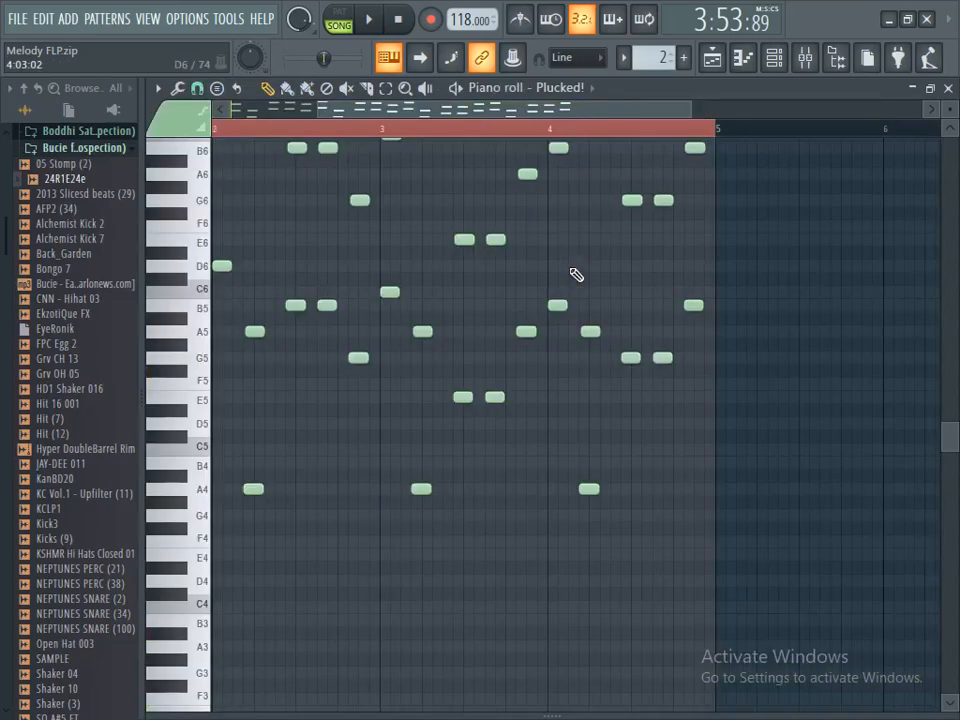
left_click(774, 62)
left_click(404, 388)
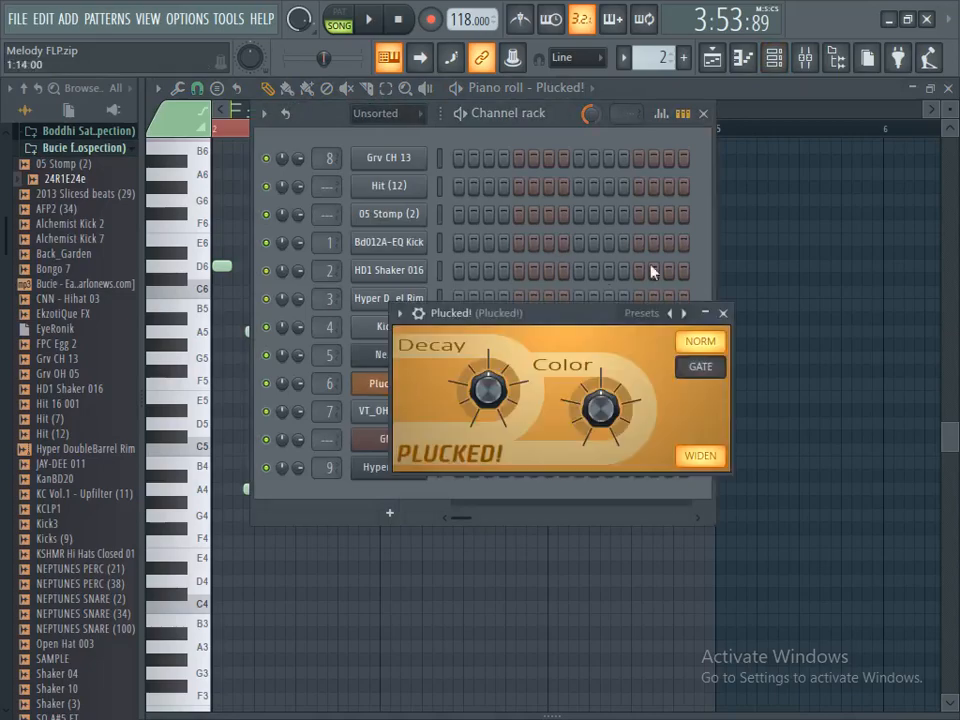
left_click(802, 58)
right_click(303, 478)
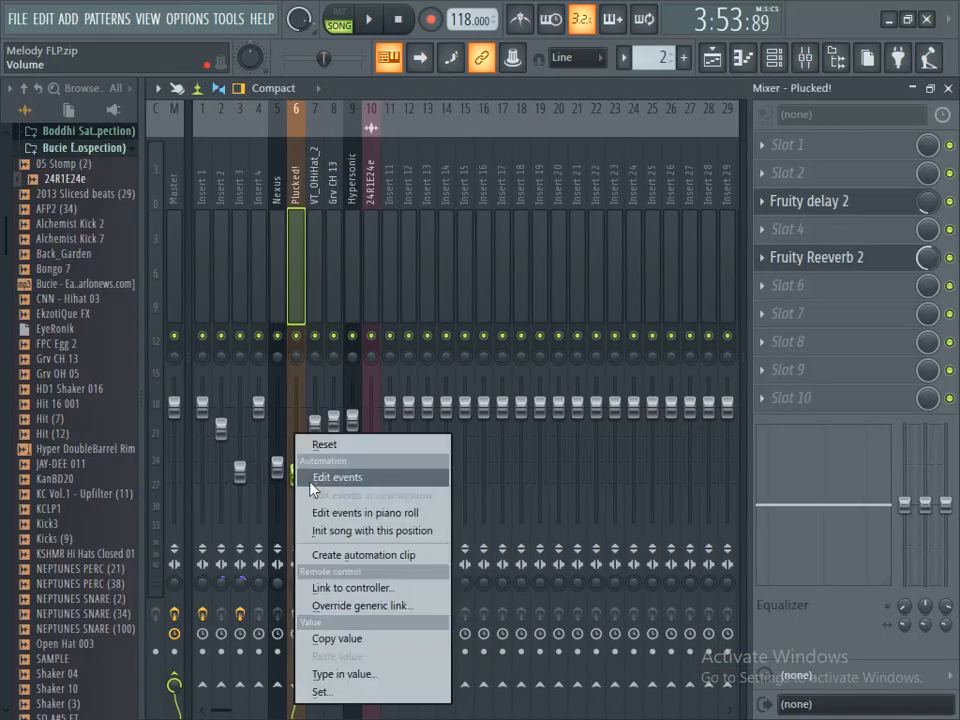
left_click(380, 553)
left_click(713, 60)
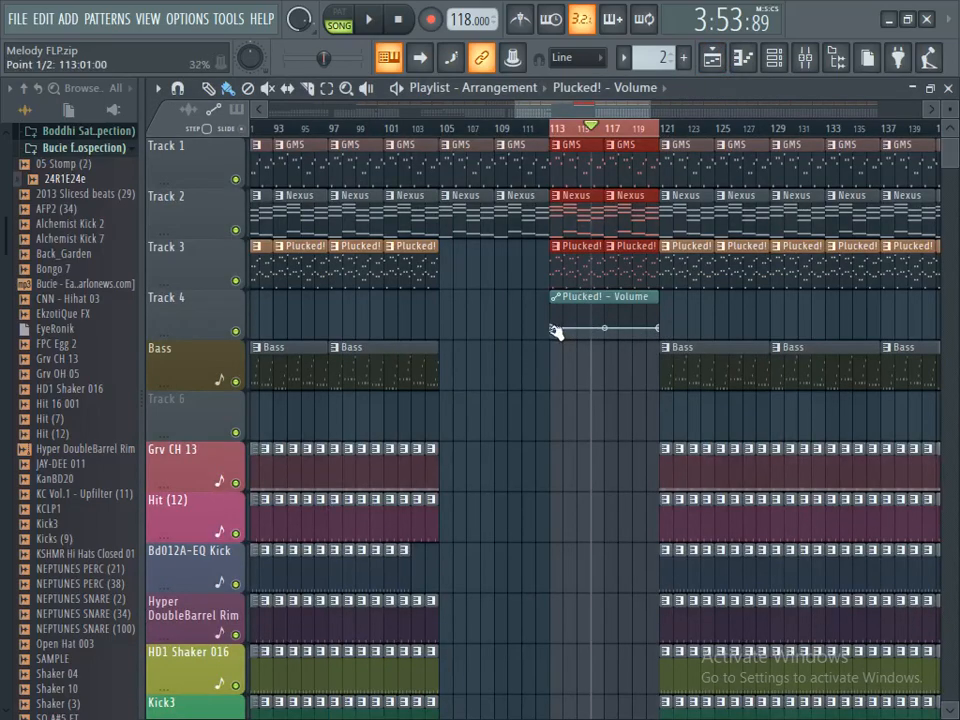
left_click_drag(555, 332, 556, 345)
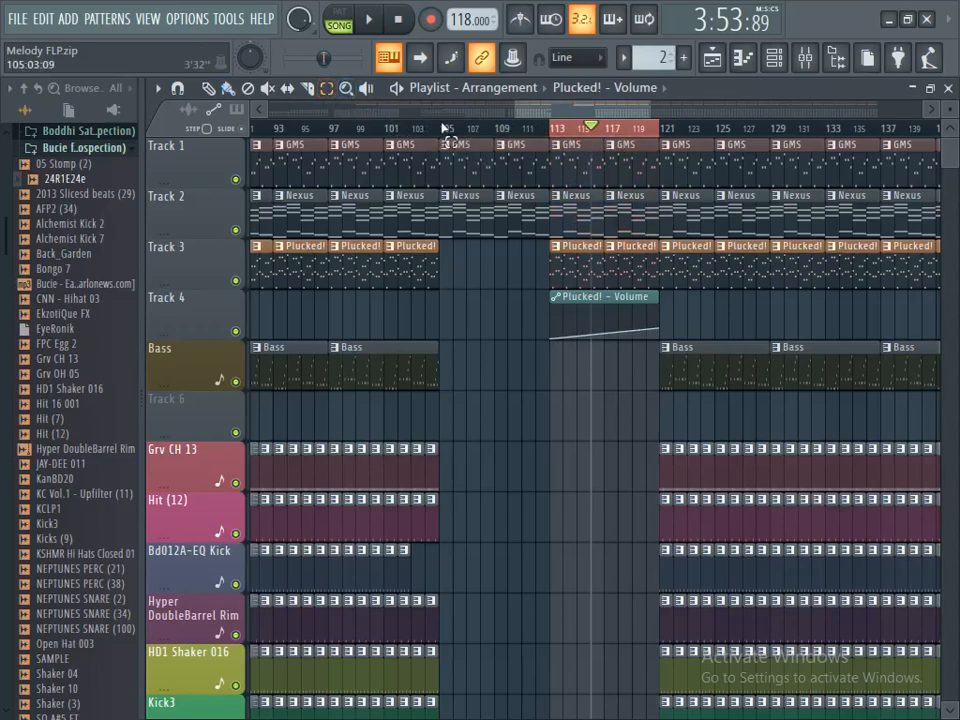
- Play the arrangement from bar 101 through the break and the Plucked! volume ramp, briefly switching to OBS to check the recording
key("space")
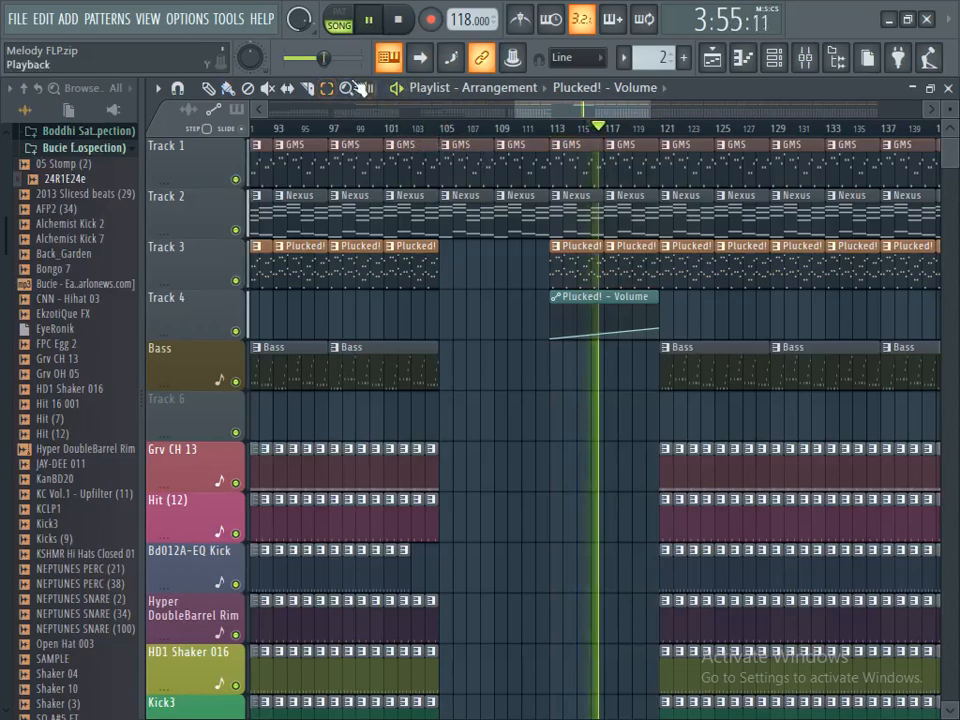
left_click(393, 137)
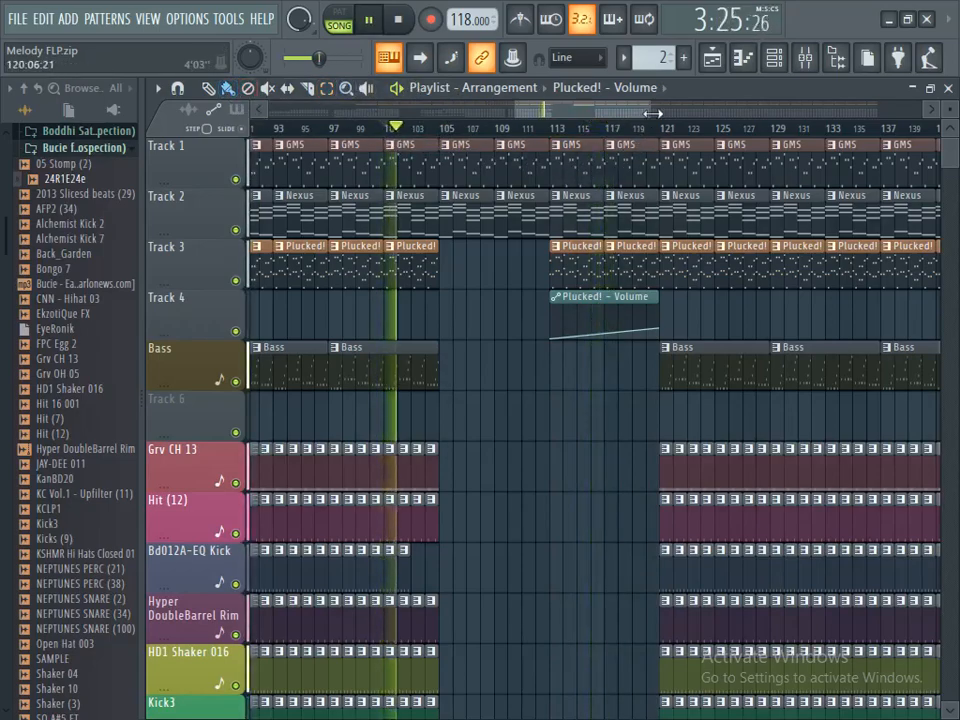
left_click_drag(652, 115, 704, 115)
scroll(705, 258, "down", 5)
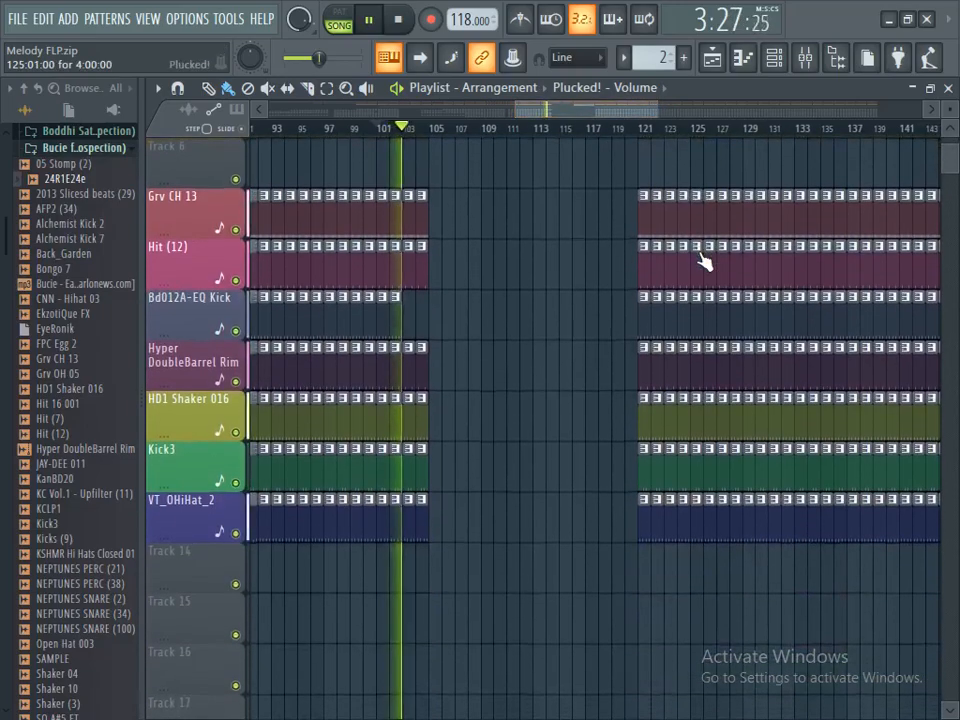
scroll(705, 258, "up", 4)
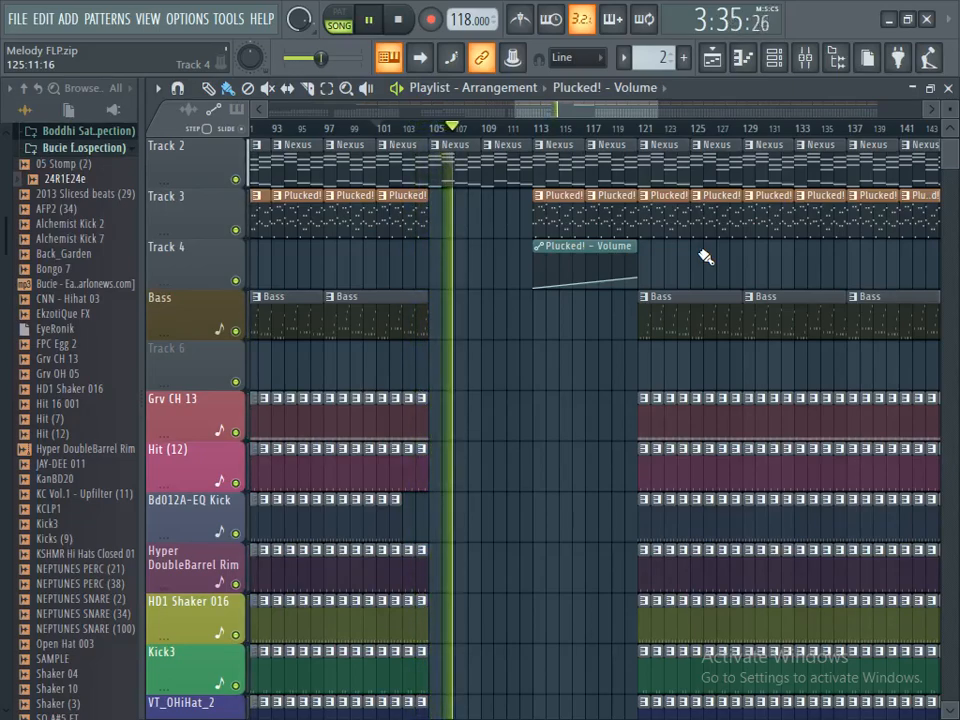
left_click(888, 19)
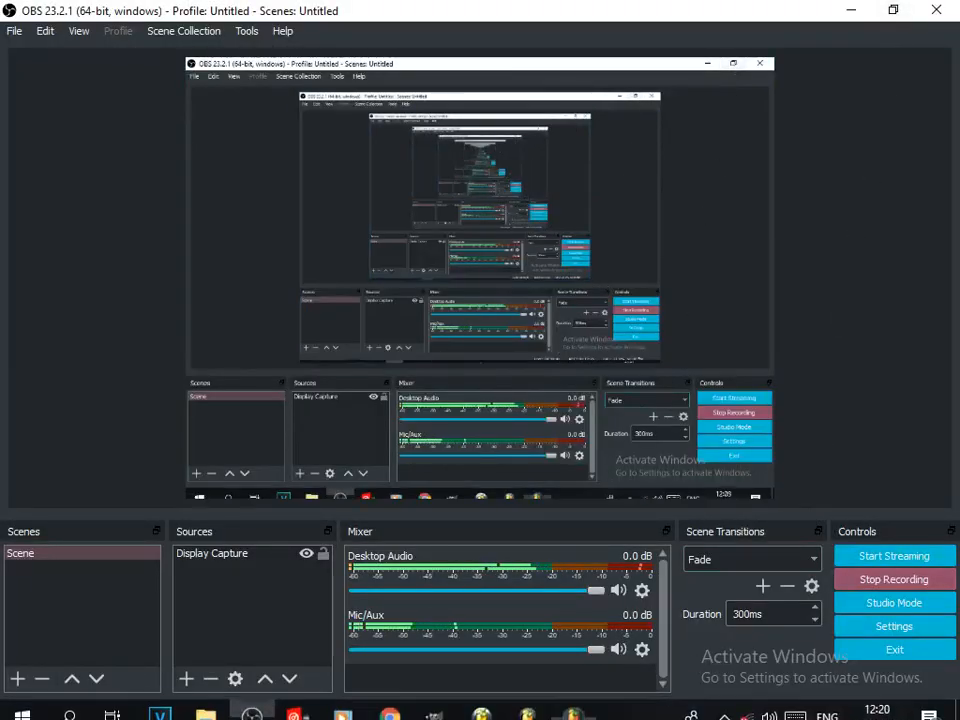
left_click(576, 712)
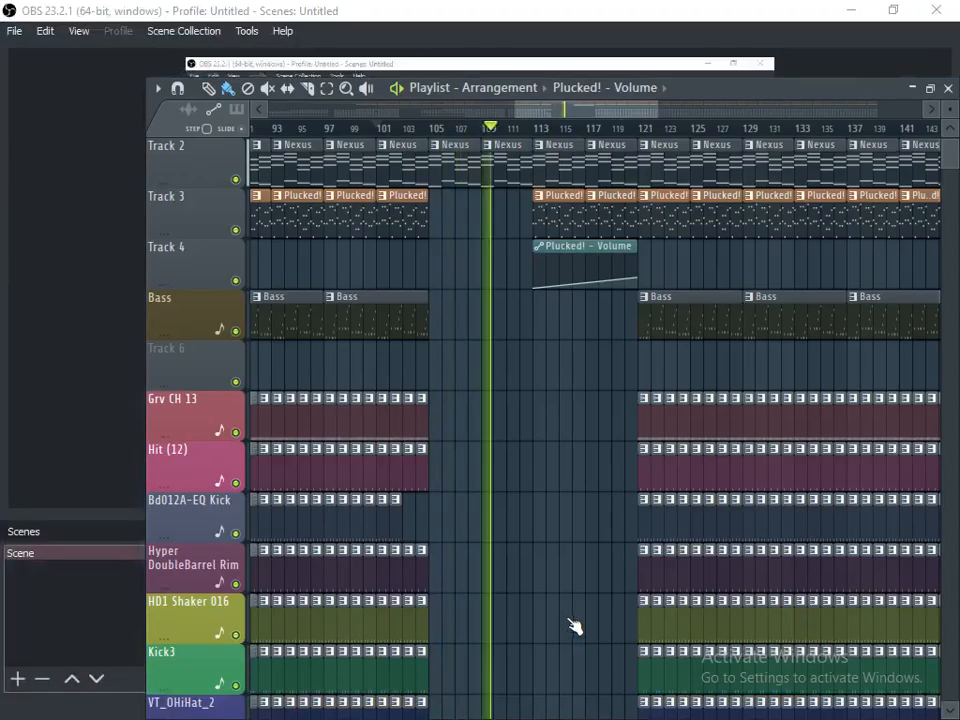
left_click_drag(658, 106, 636, 115)
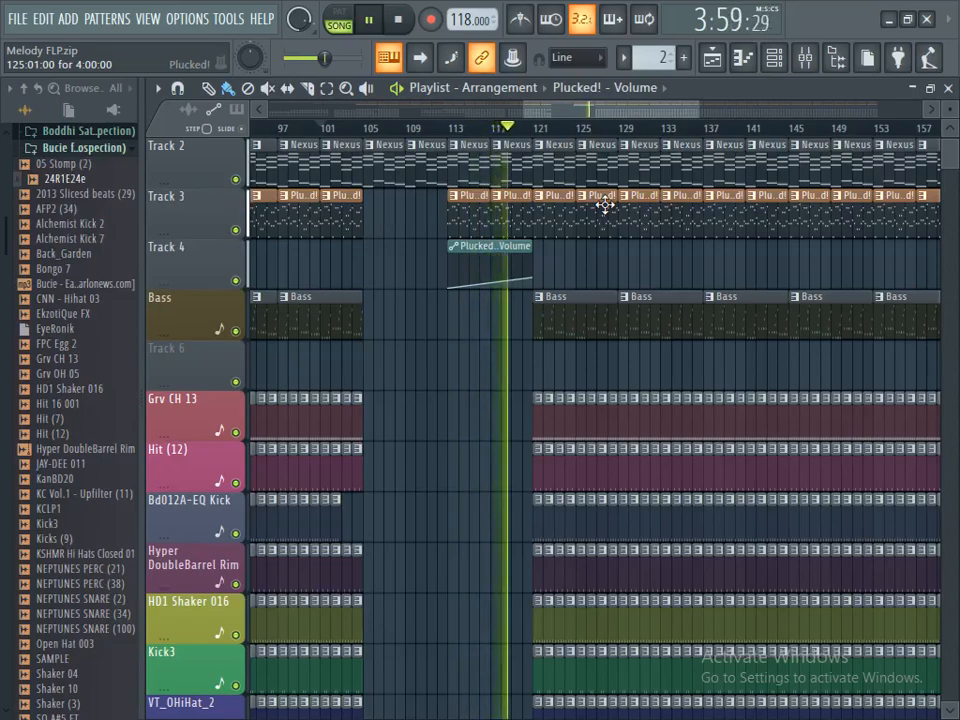
scroll(617, 281, "down", 2)
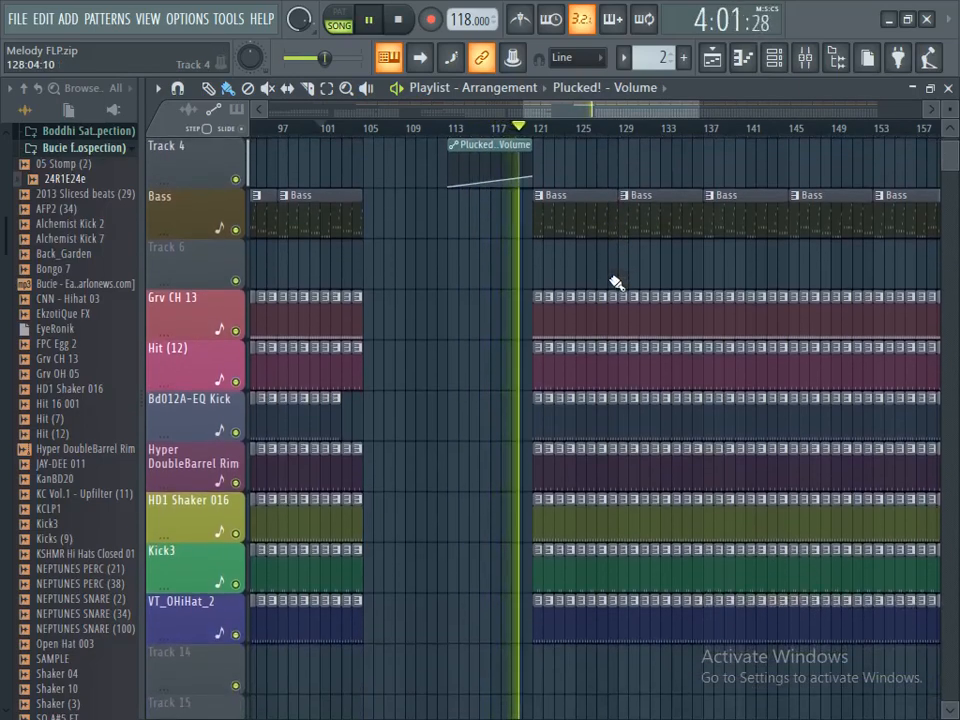
key("space")
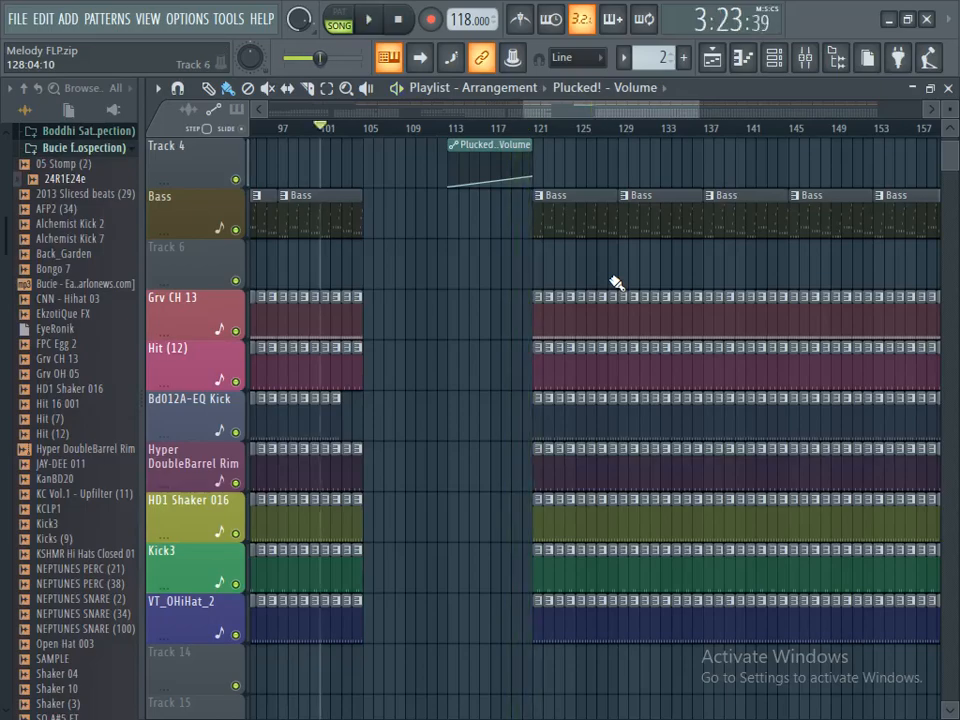
- Delete the clips in bars 121 to 128 on all seven drum tracks, playing from bar 117 partway through
left_click(537, 132)
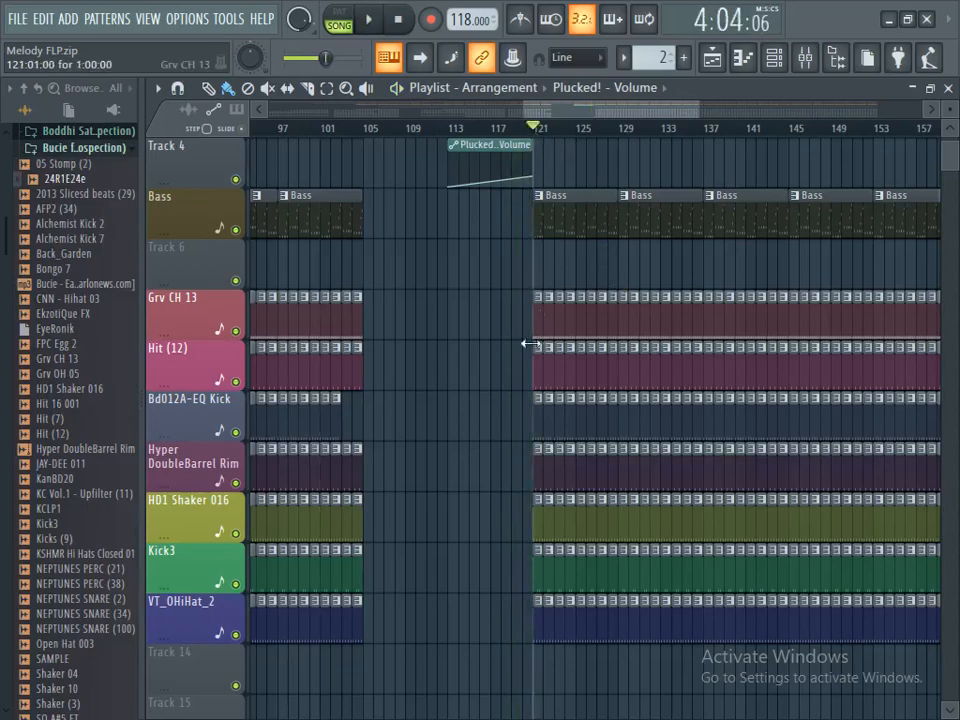
mouse_move(527, 438)
left_mouse_down()
mouse_move(600, 446)
mouse_move(607, 433)
left_mouse_up()
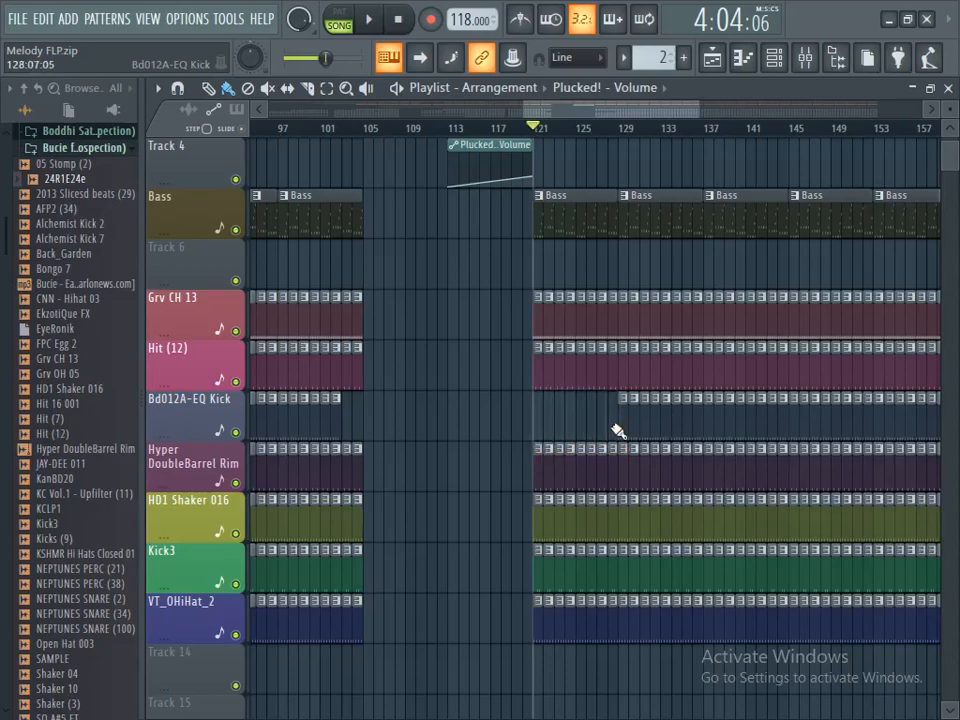
mouse_move(614, 316)
left_mouse_down()
mouse_move(546, 343)
mouse_move(600, 364)
left_mouse_up()
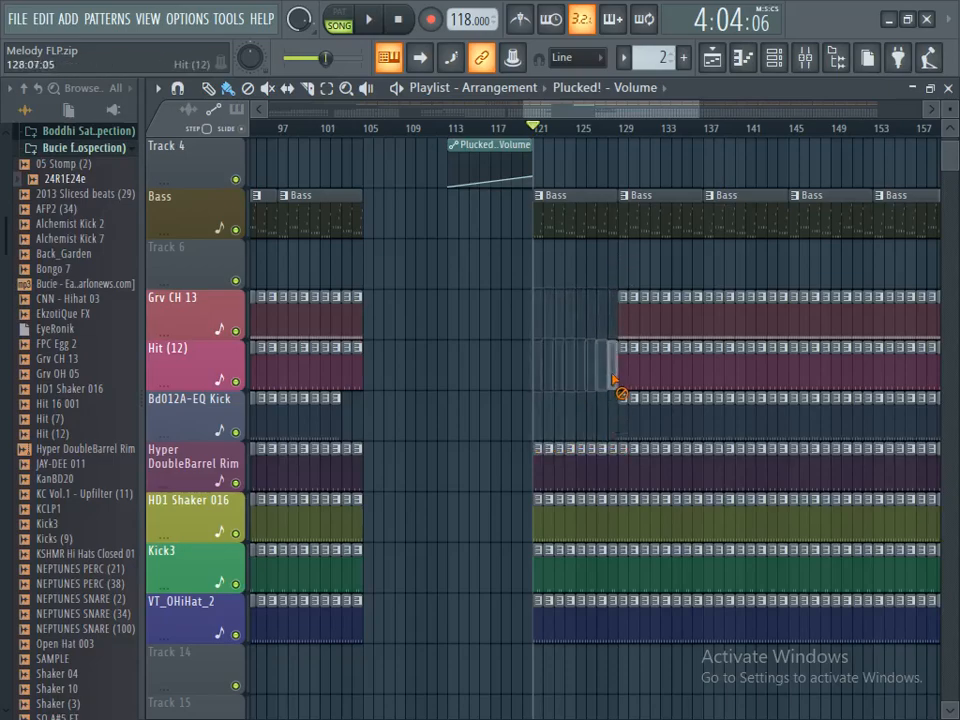
left_click(498, 132)
key("space")
mouse_move(612, 448)
left_mouse_down()
mouse_move(542, 516)
mouse_move(602, 529)
mouse_move(616, 497)
mouse_move(619, 534)
mouse_move(536, 574)
mouse_move(581, 647)
mouse_move(615, 625)
left_mouse_up()
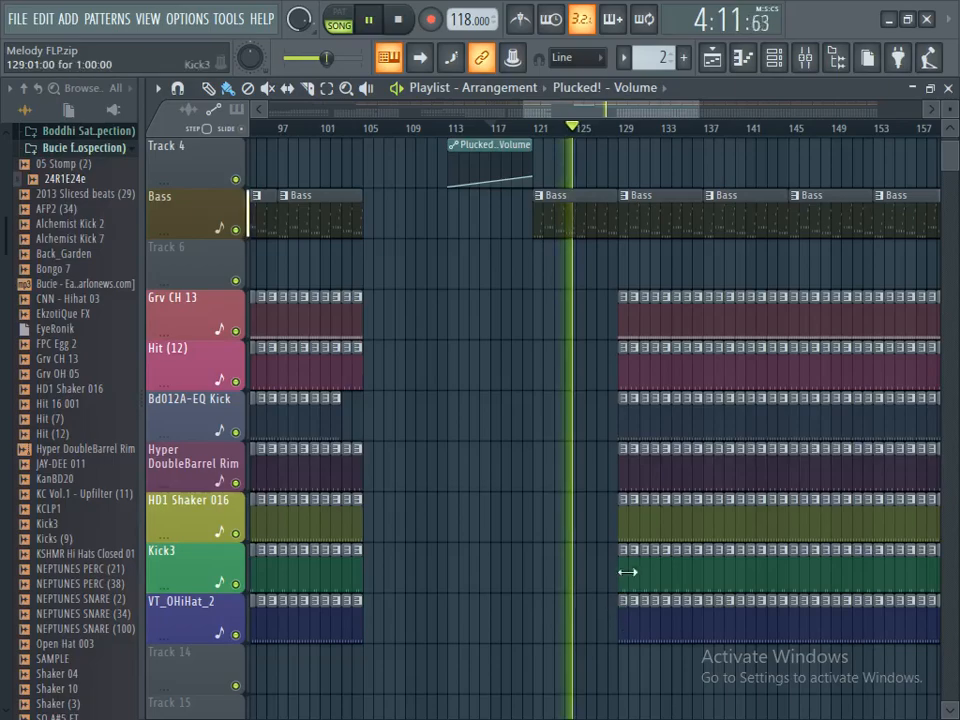
- Delete the Bd012A-EQ Kick and Grv CH 13 clips in bars 129 to 132
right_click(652, 430)
right_click(625, 432)
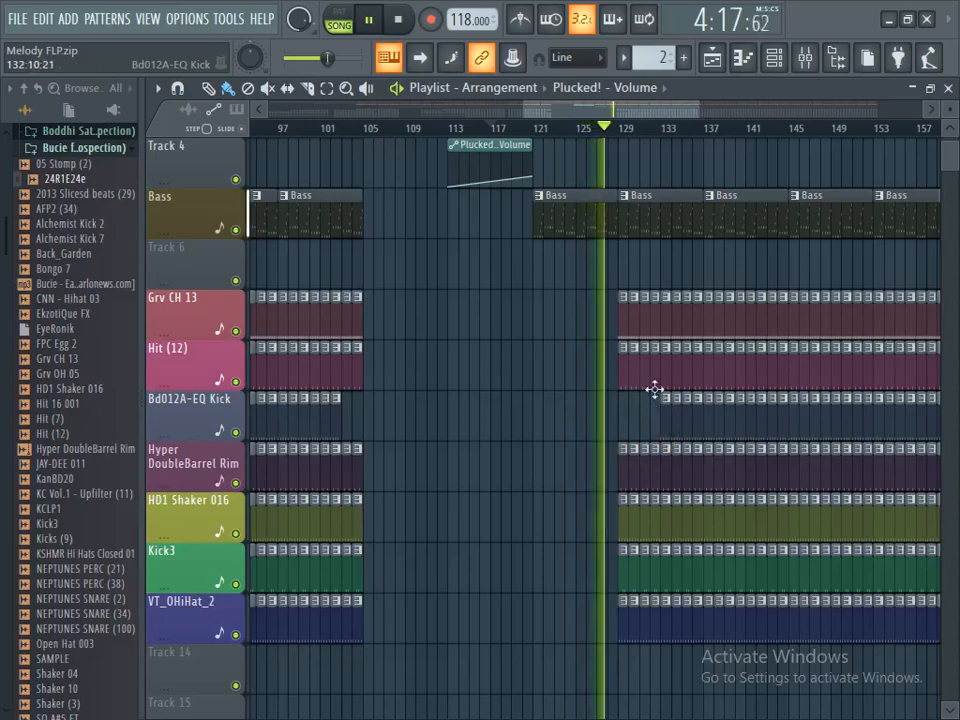
right_click(622, 324)
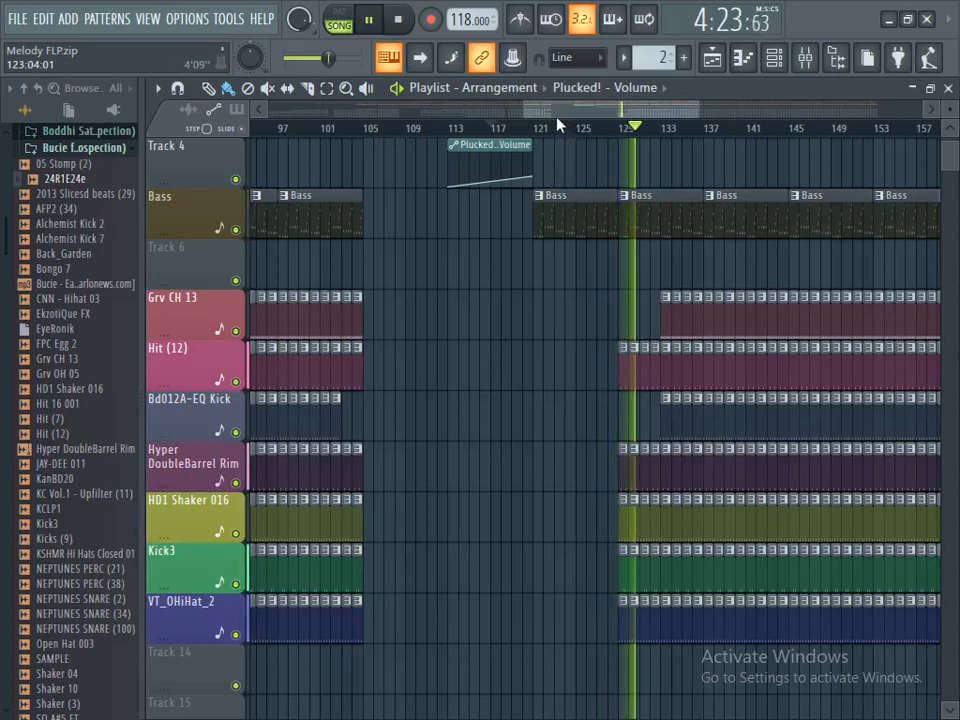
- Stop playback and fill bars 121 to 128 with clips on Hit (12), Hyper DoubleBarrel Rim, HD1 Shaker 016, Kick3 and VT_OHiHat_2
key("space")
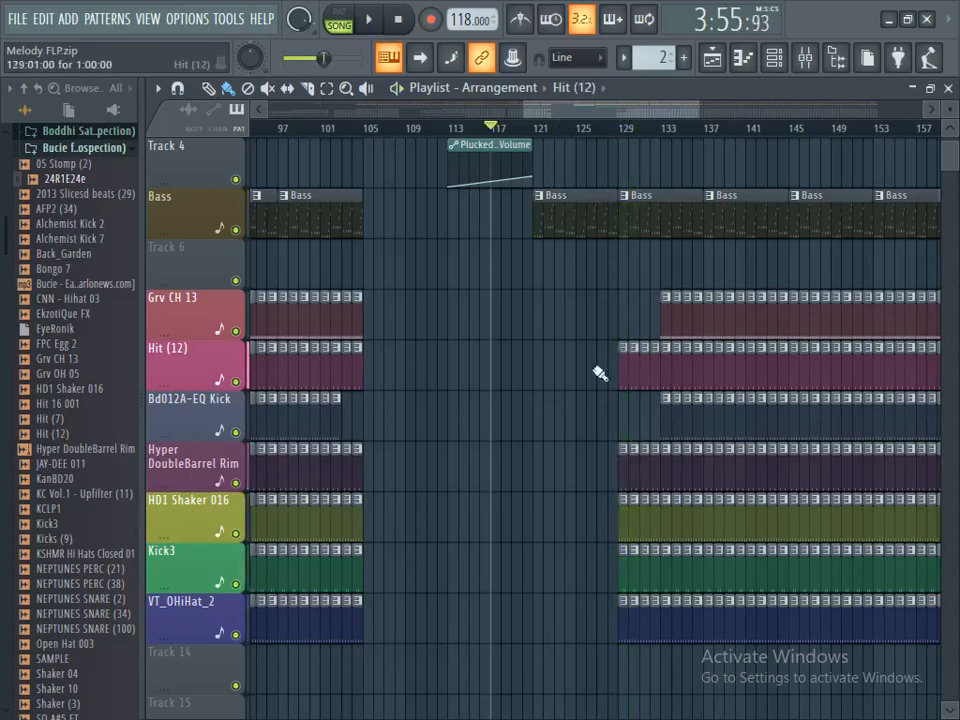
left_click_drag(546, 469, 596, 483)
mouse_move(527, 536)
left_mouse_down()
mouse_move(574, 527)
mouse_move(630, 574)
left_mouse_up()
left_click_drag(541, 577, 630, 585)
left_click_drag(541, 630, 611, 625)
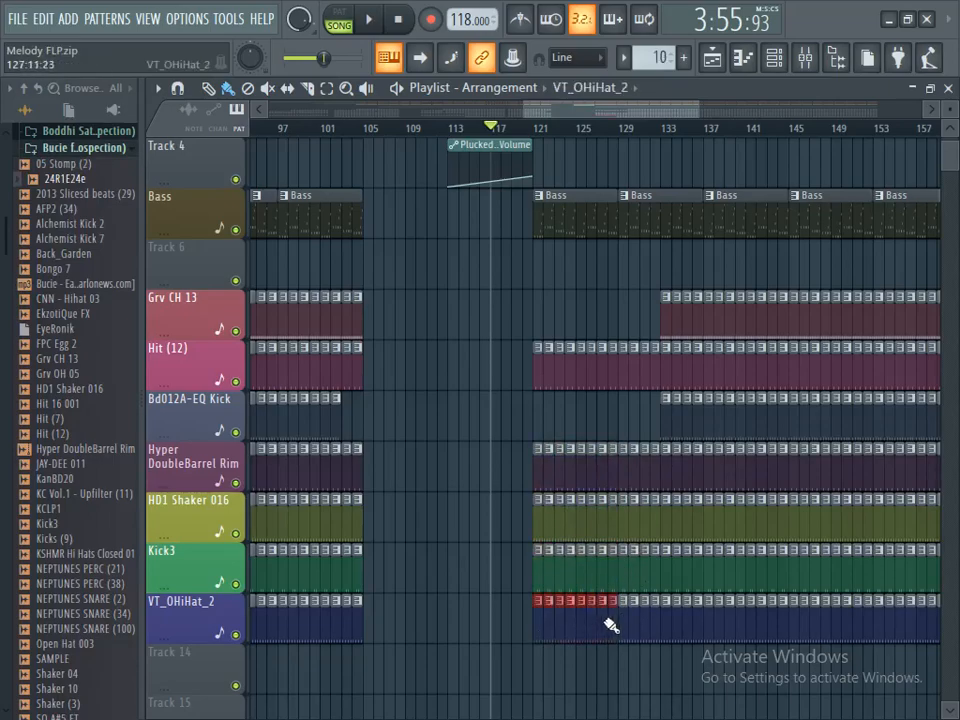
- Start the Bd012A-EQ Kick clips at bar 129 and the Grv CH 13 clips at bar 137, and play the section from bar 117
left_click(671, 421)
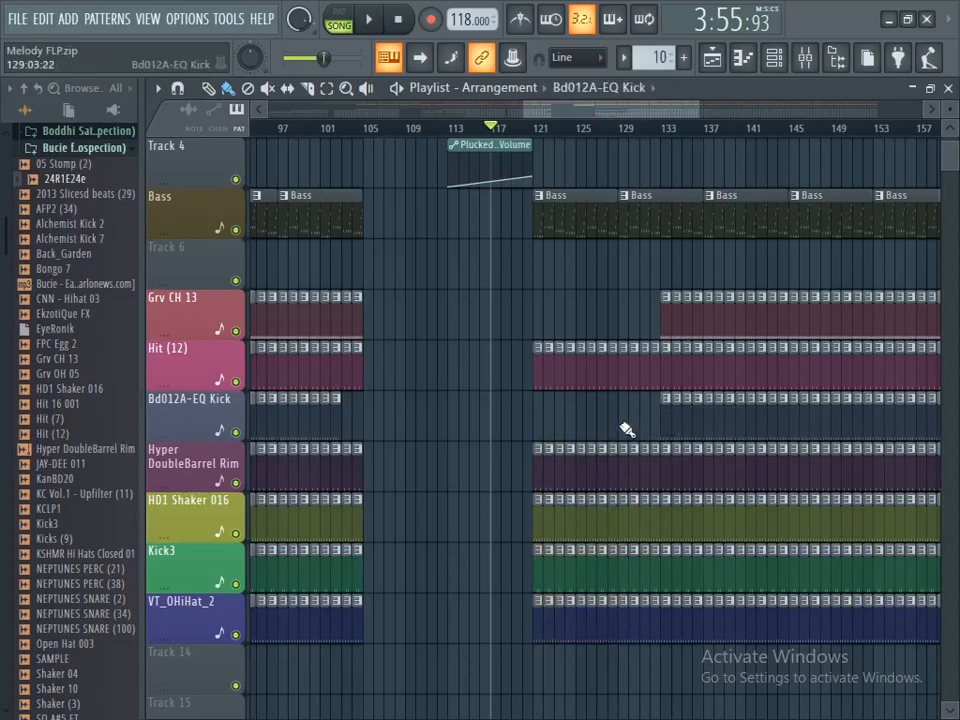
right_click(697, 295)
key("space")
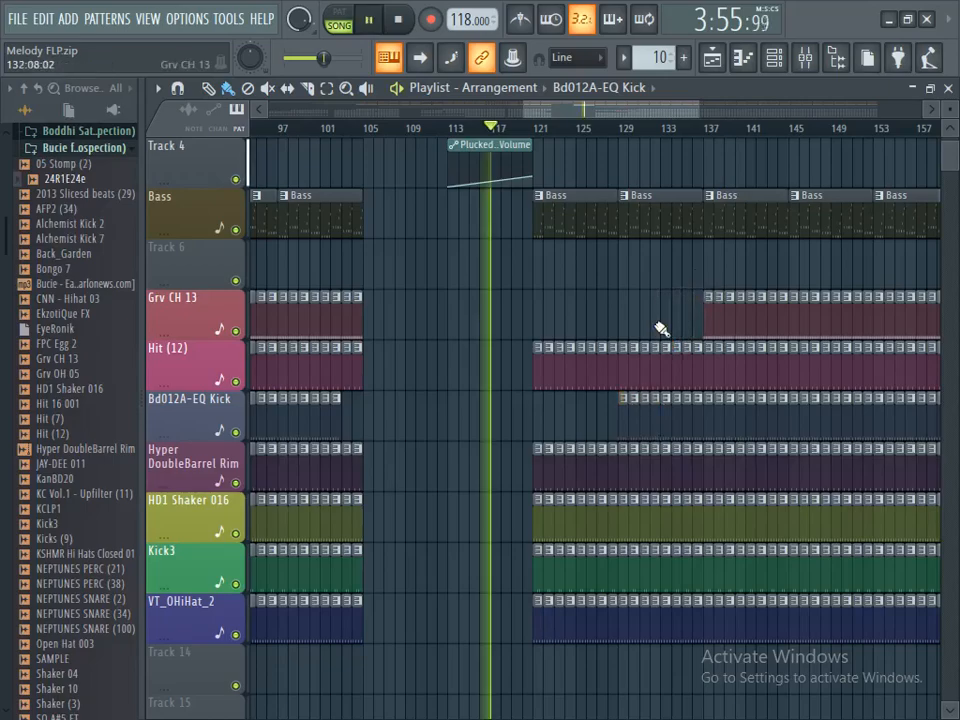
left_click_drag(718, 108, 842, 133)
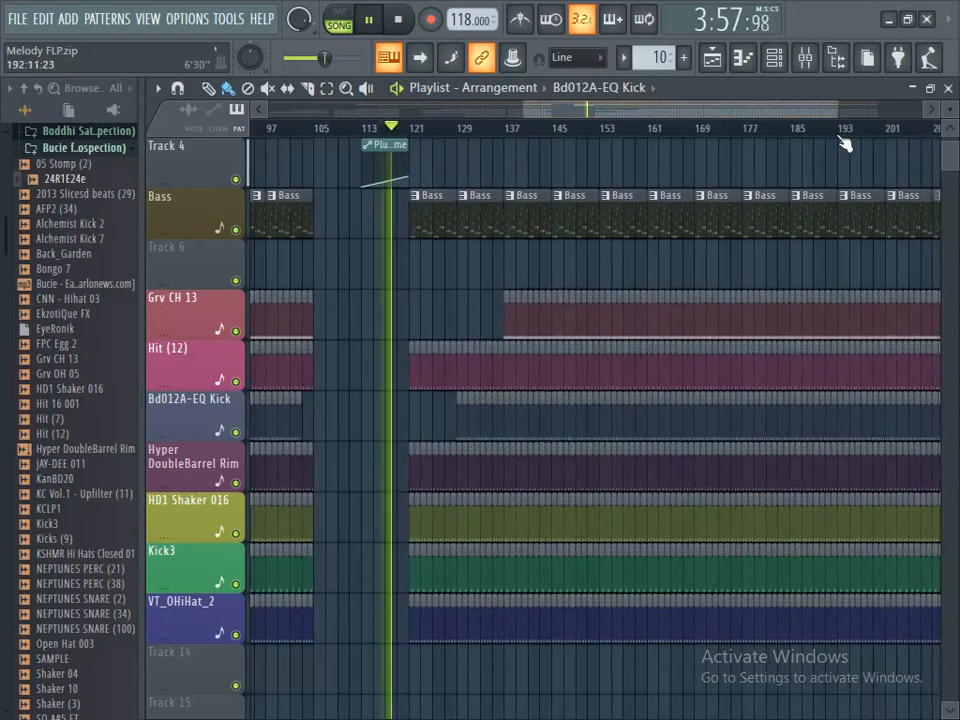
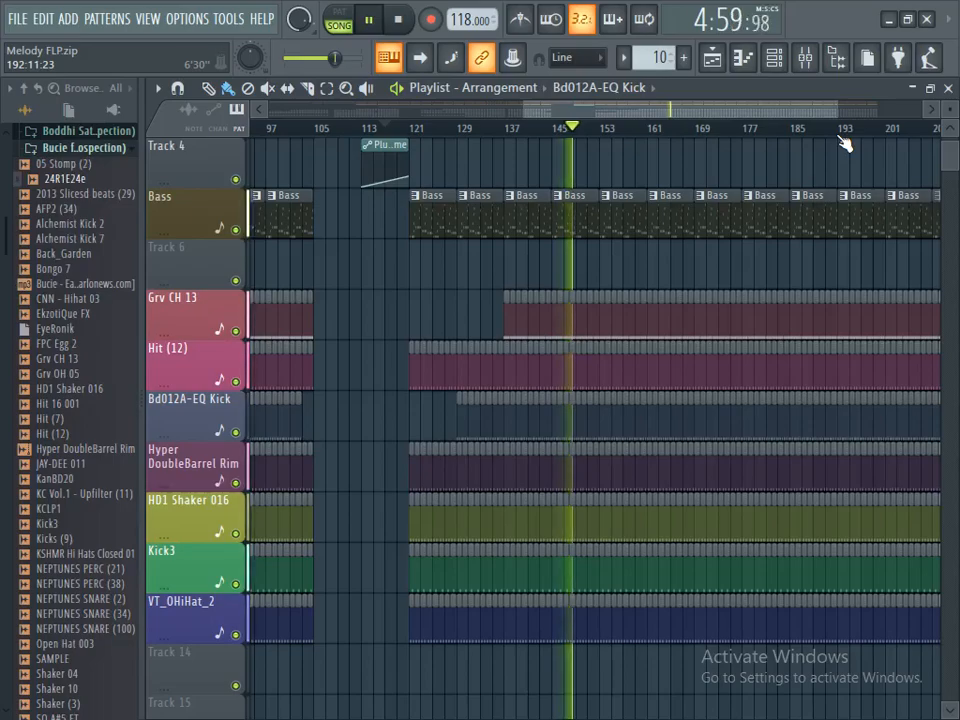
key("space")
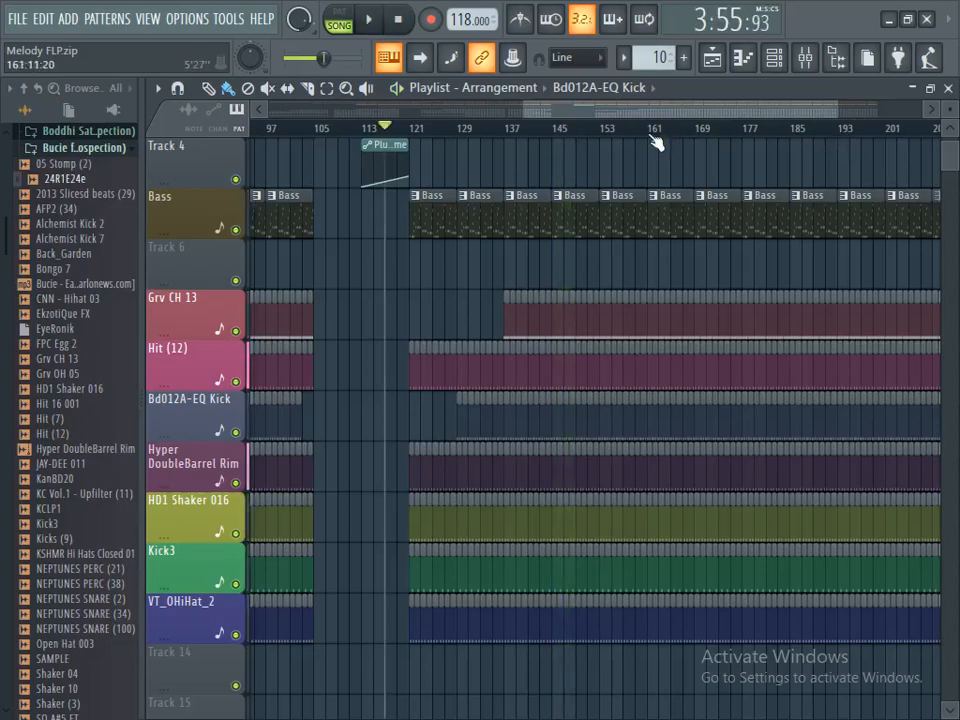
- Make a time selection from bar 161 to the end and delete the Grv CH 13 clips in bars 161 to 182
left_click_drag(648, 134, 884, 145)
left_click_drag(946, 108, 942, 116)
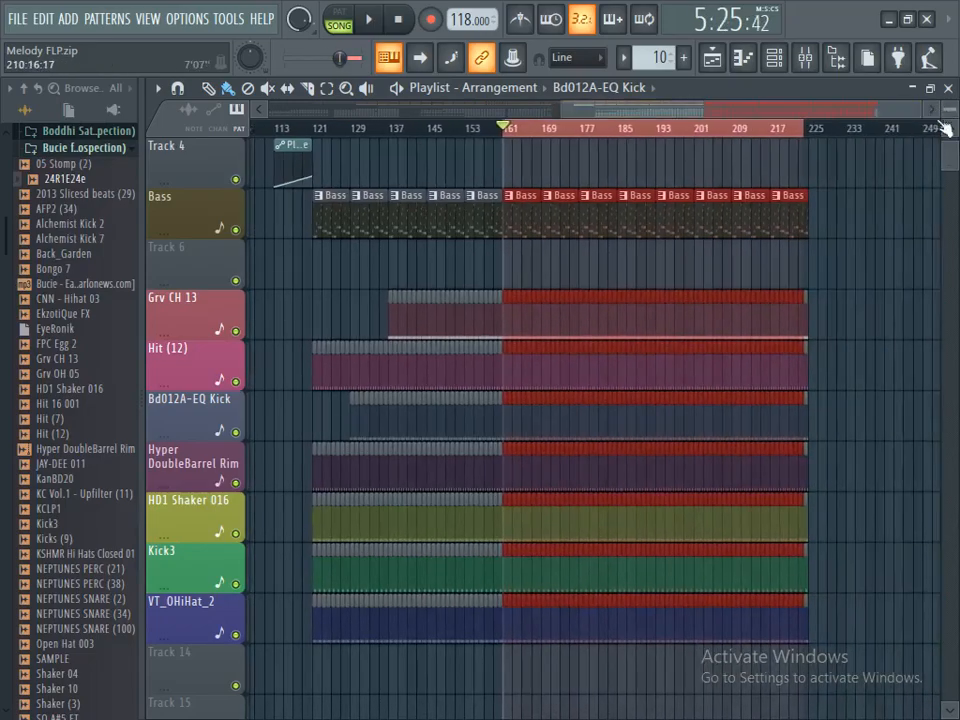
scroll(514, 220, "up", 3)
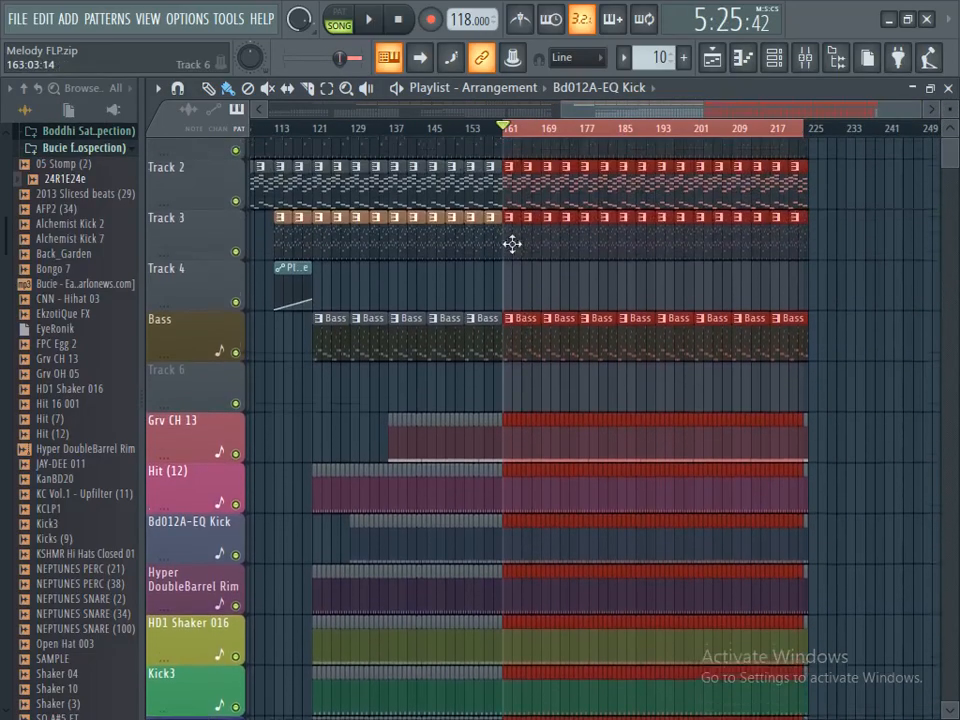
right_click(517, 463)
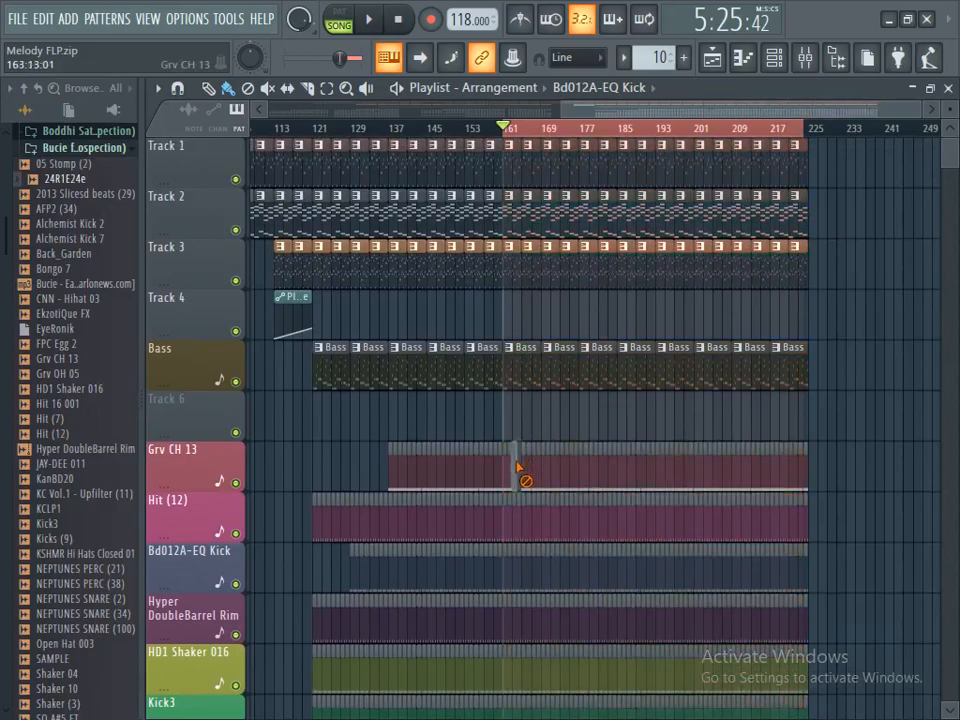
left_click_drag(522, 487, 592, 486)
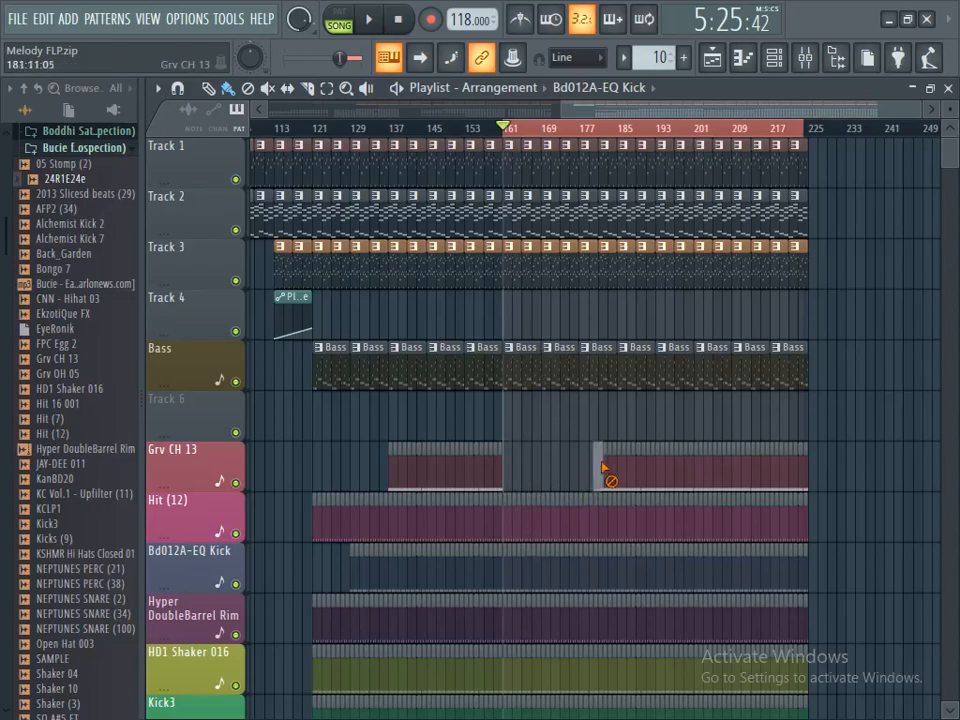
- Delete the HD1 Shaker 016 clips in bars 161 to 185 and the VT_OHiHat_2 clips in bars 177 to 188
scroll(526, 588, "down", 3)
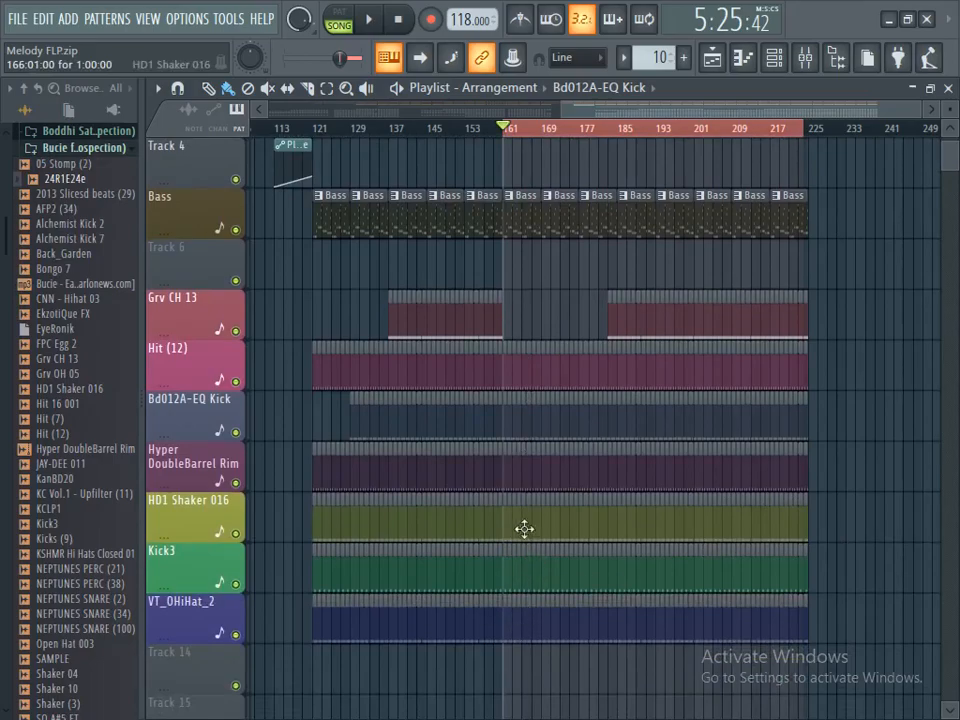
left_click_drag(534, 537, 609, 537)
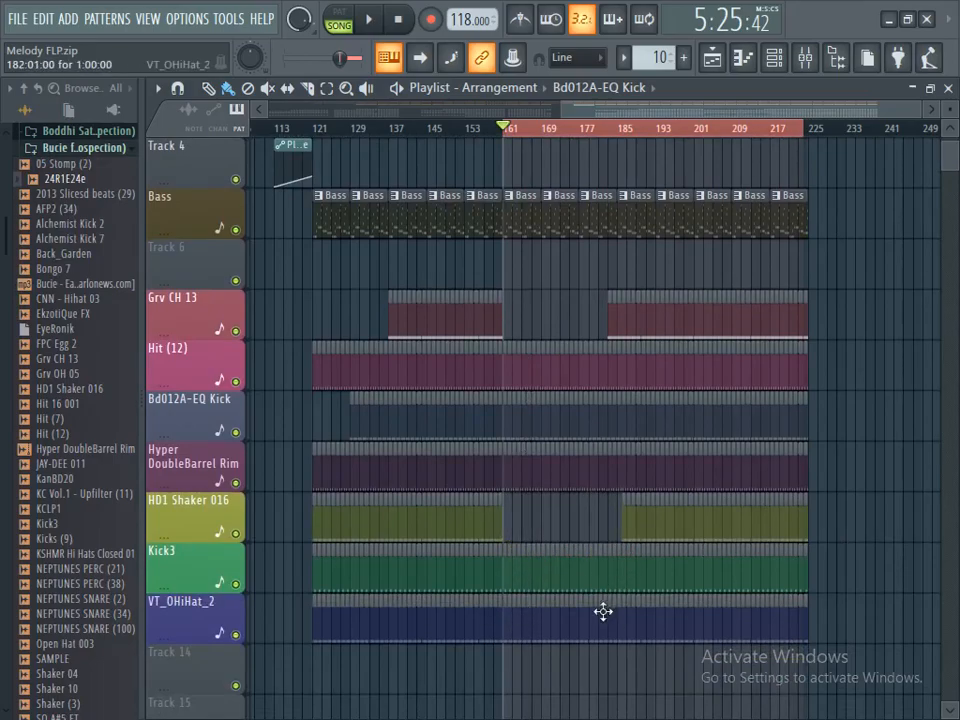
left_click_drag(580, 635, 636, 639)
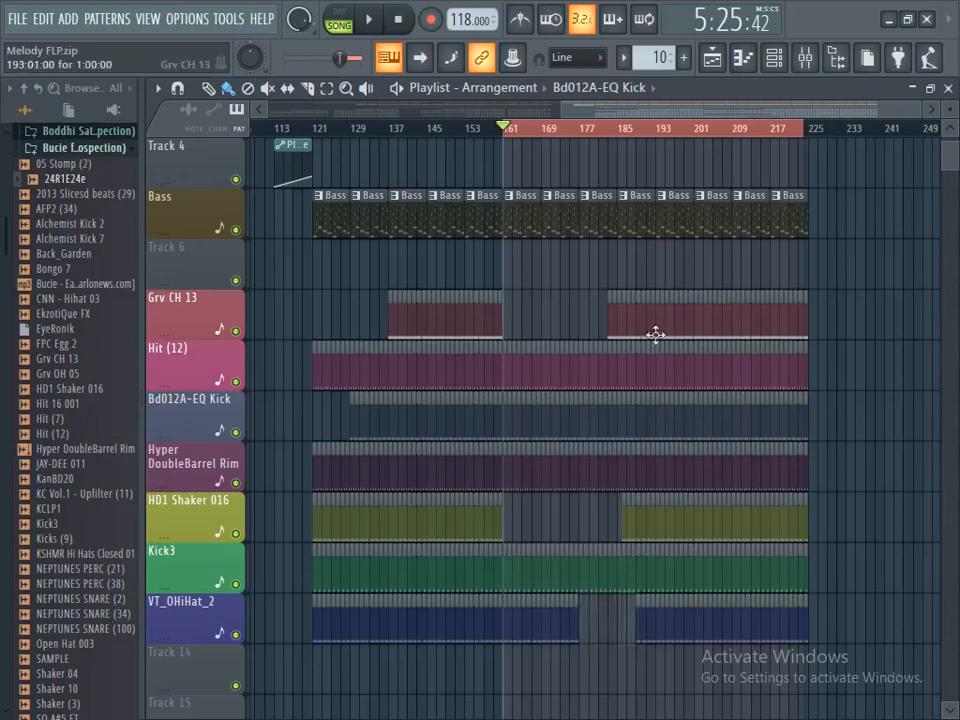
- Make a time selection from bar 193 past the end of the song and delete all clips in it on every track
left_click(662, 132, "ctrl")
left_click(326, 88)
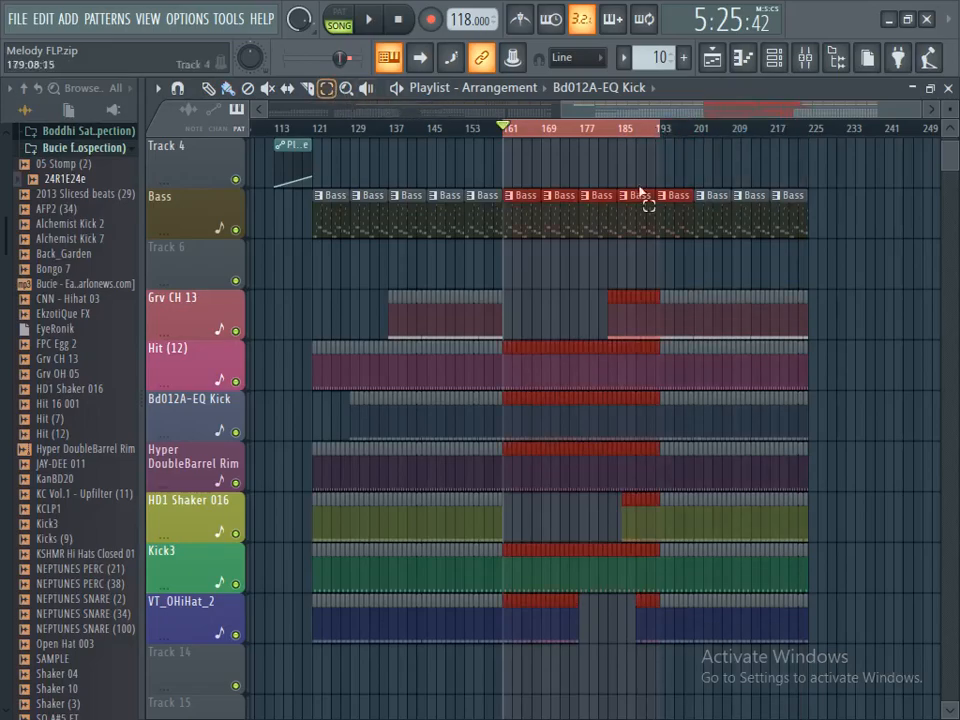
left_click_drag(660, 132, 831, 150)
left_click(659, 140)
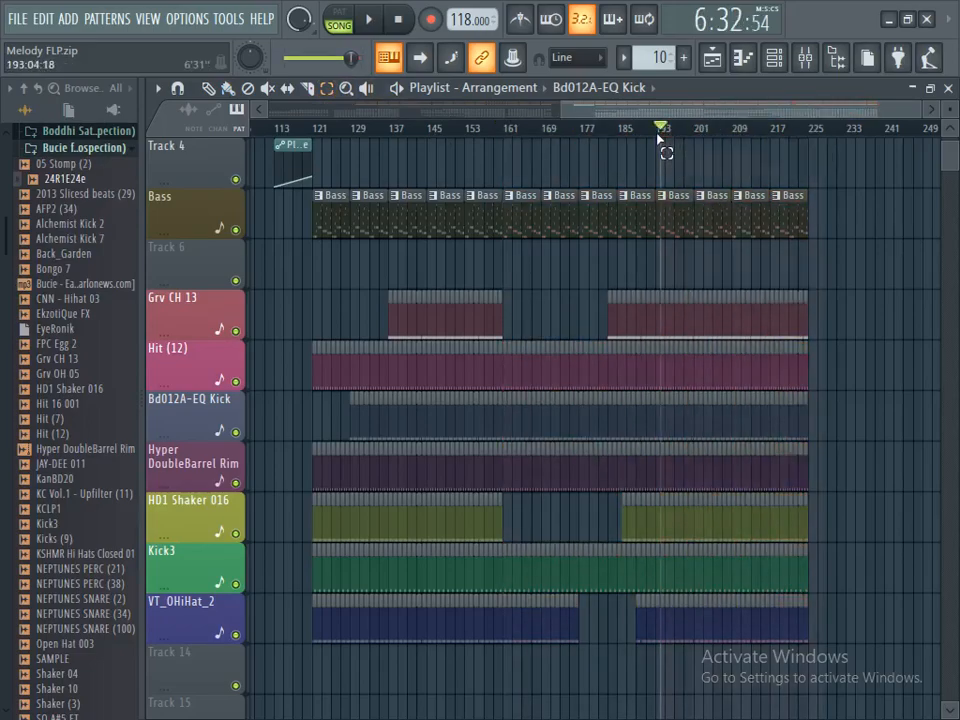
left_click_drag(661, 130, 842, 161)
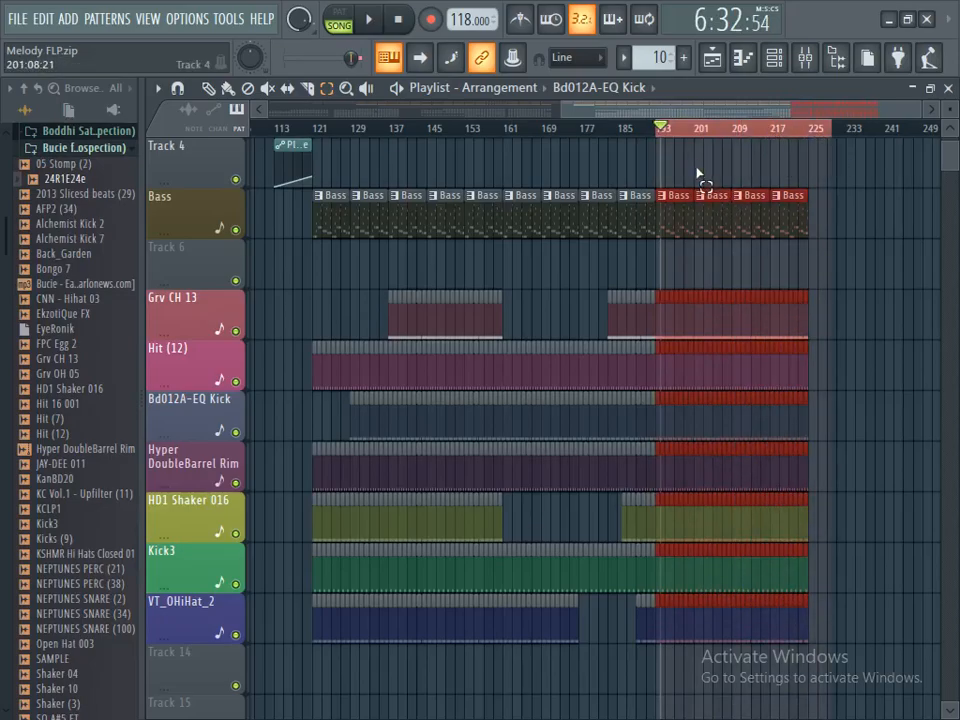
scroll(697, 175, "up", 5)
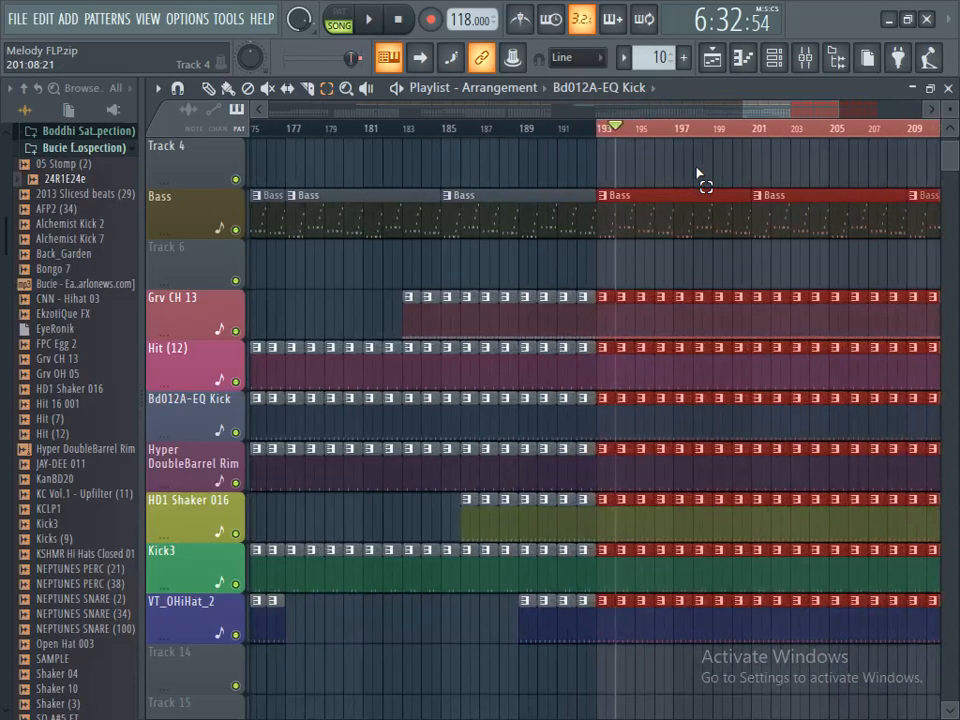
scroll(697, 175, "down", 1)
scroll(697, 175, "down", 3)
scroll(697, 175, "up", 8)
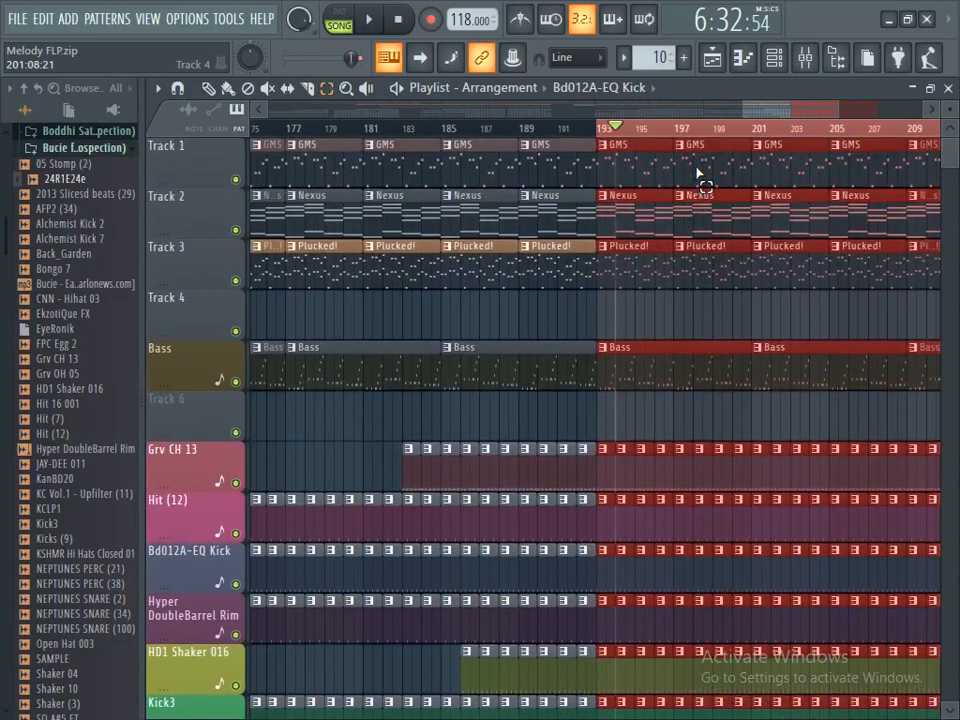
key("Delete")
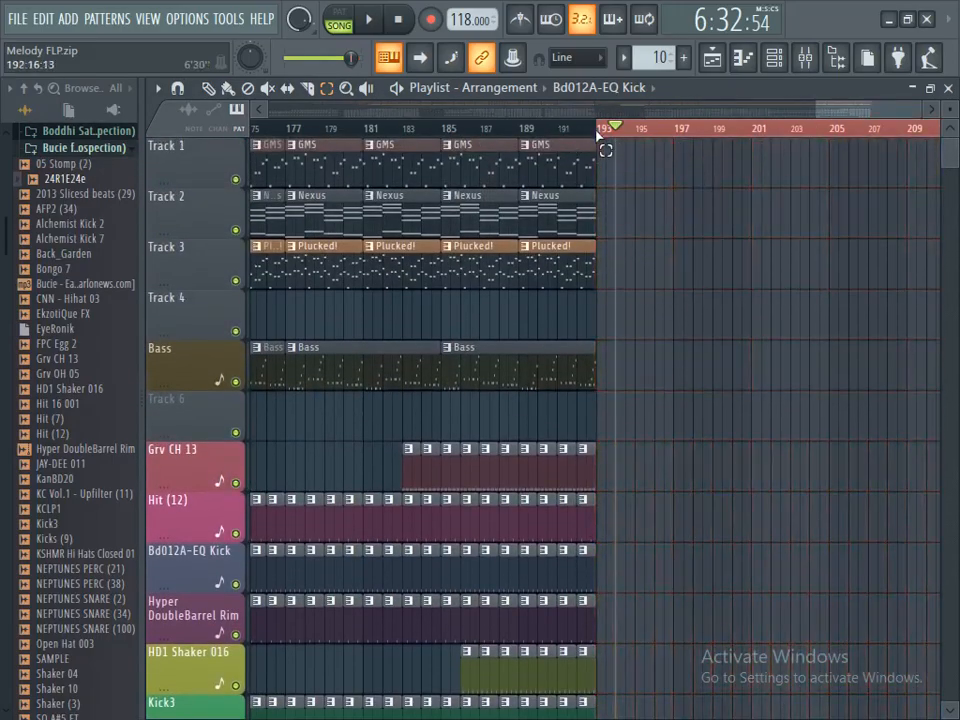
- Play the song's ending from around bar 181 and clear the time selection from bar 193 onward
scroll(510, 132, "down", 5)
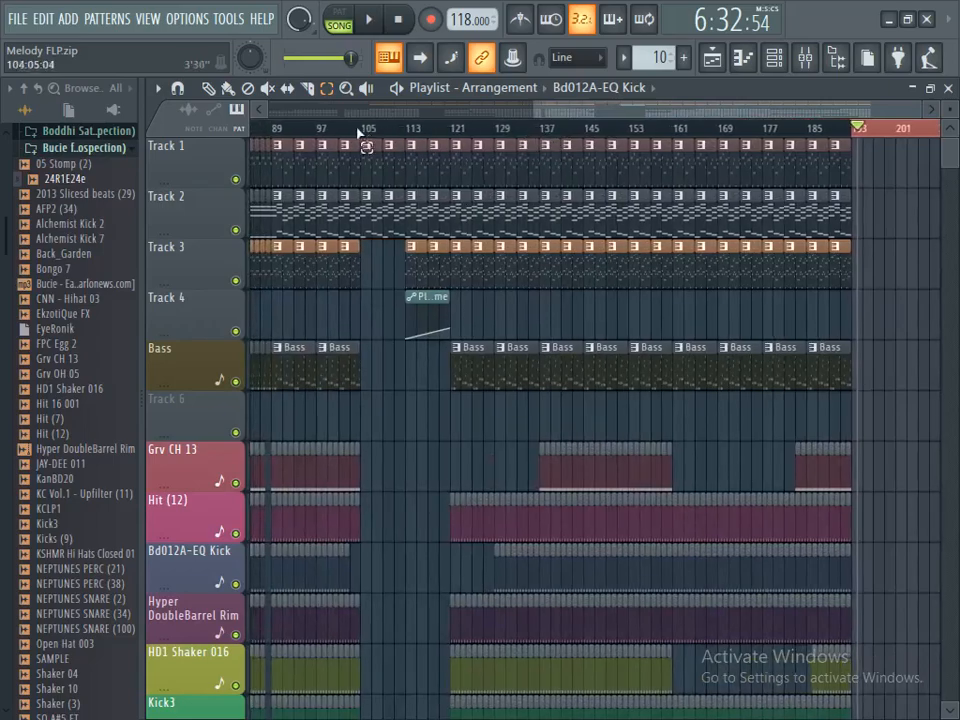
left_click(228, 90)
left_click(740, 128)
key("space")
left_click(790, 128)
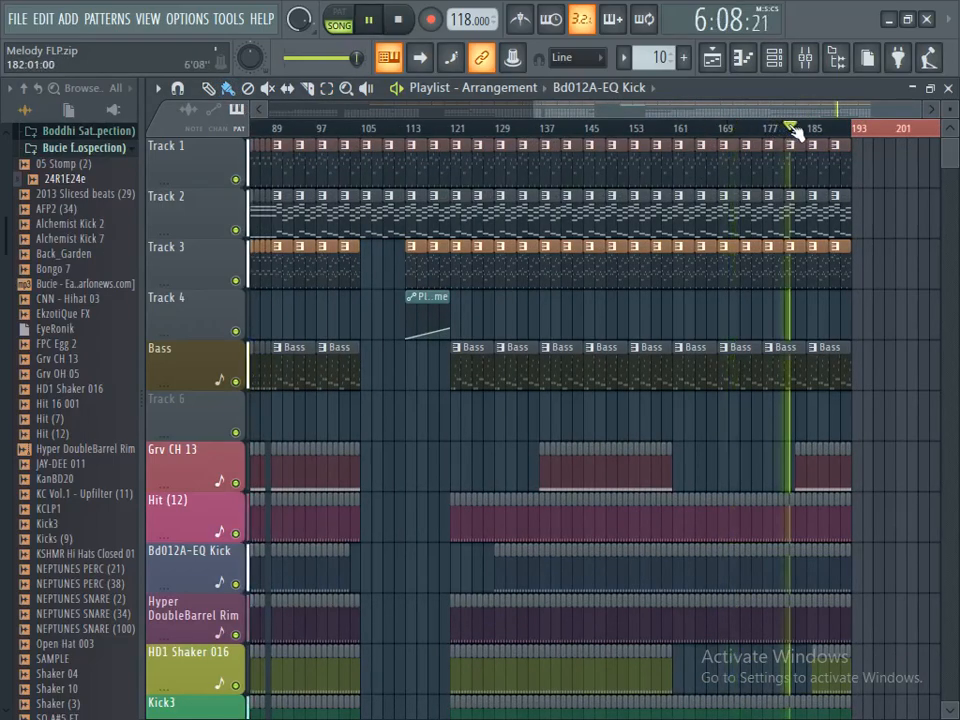
left_click(326, 89)
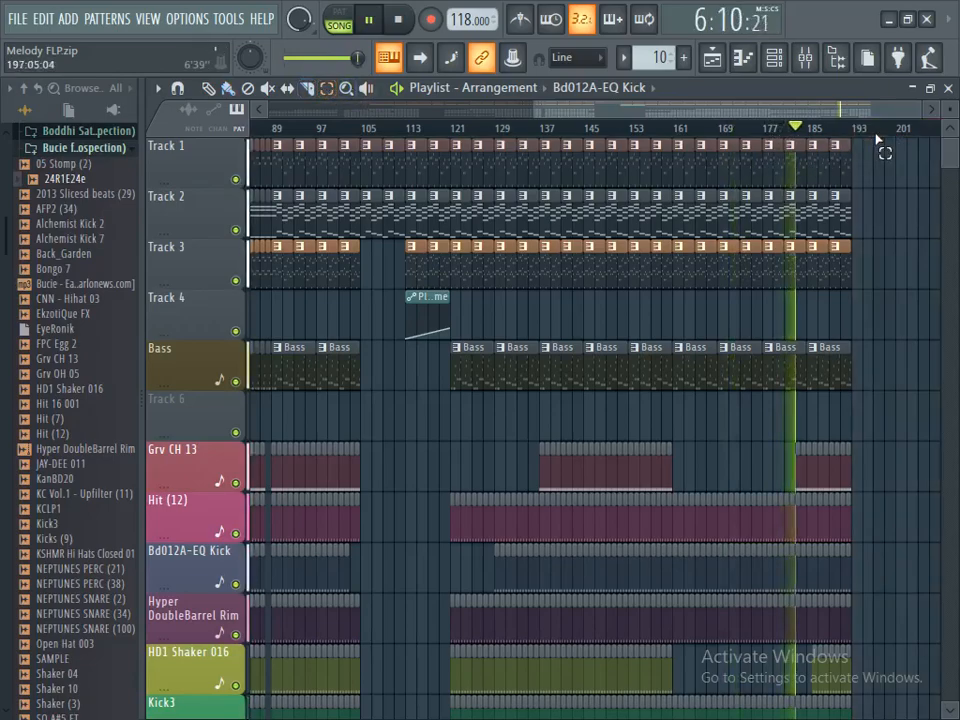
left_click_drag(754, 110, 818, 110)
scroll(842, 229, "down", 4)
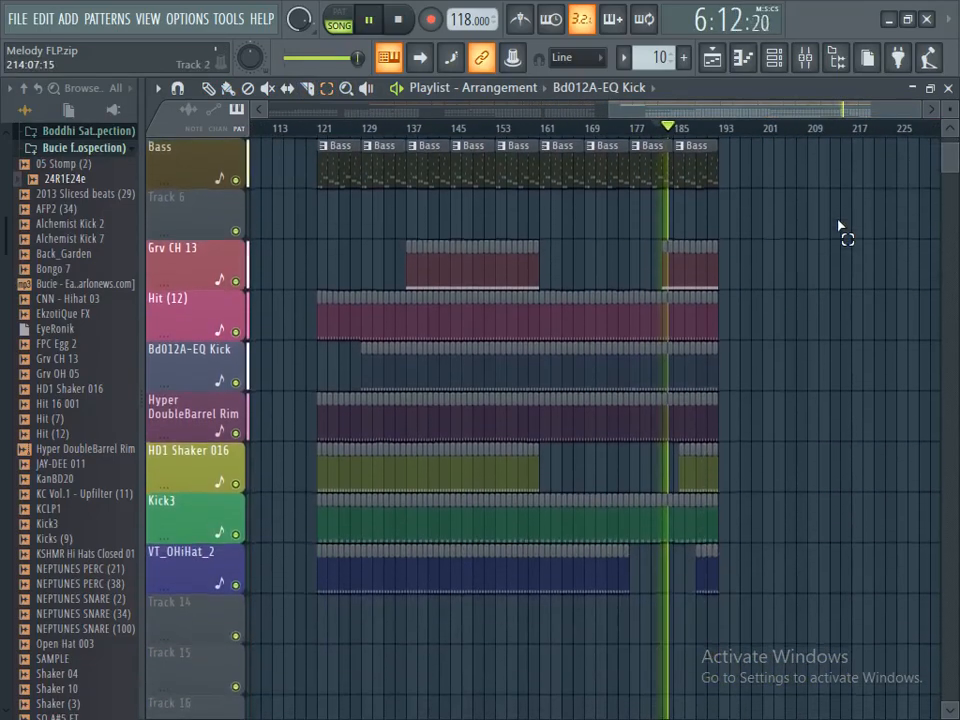
key("space")
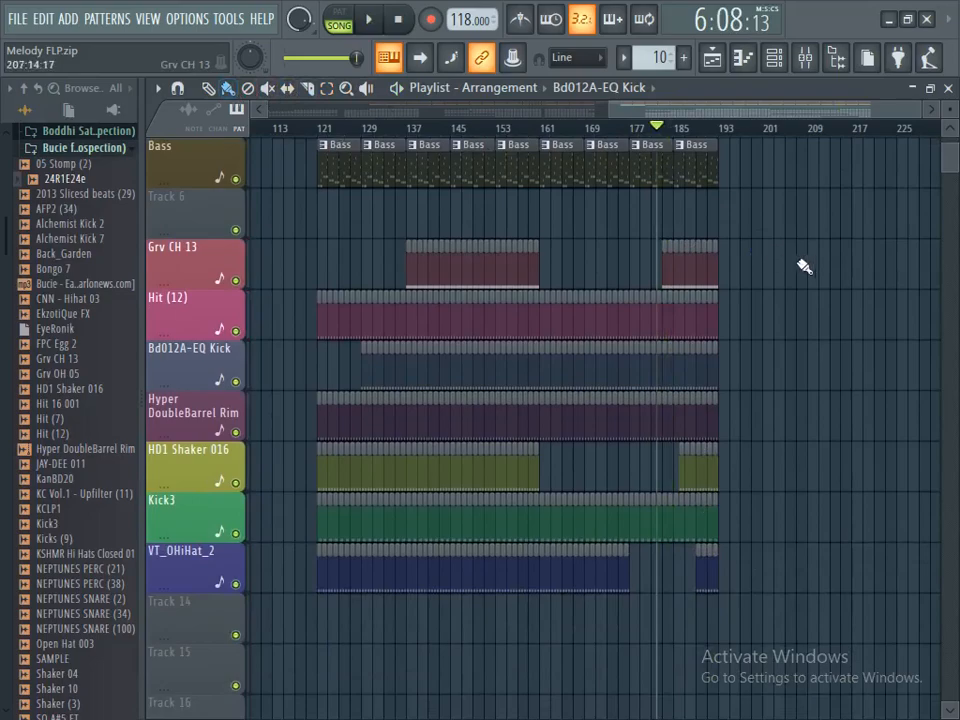
- Delete the last Grv CH 13, HD1 Shaker 016 and VT_OHiHat_2 blocks before bar 193, and the Hit (12) clips from bar 177 to the end
right_click(690, 265)
left_click_drag(716, 318, 633, 340)
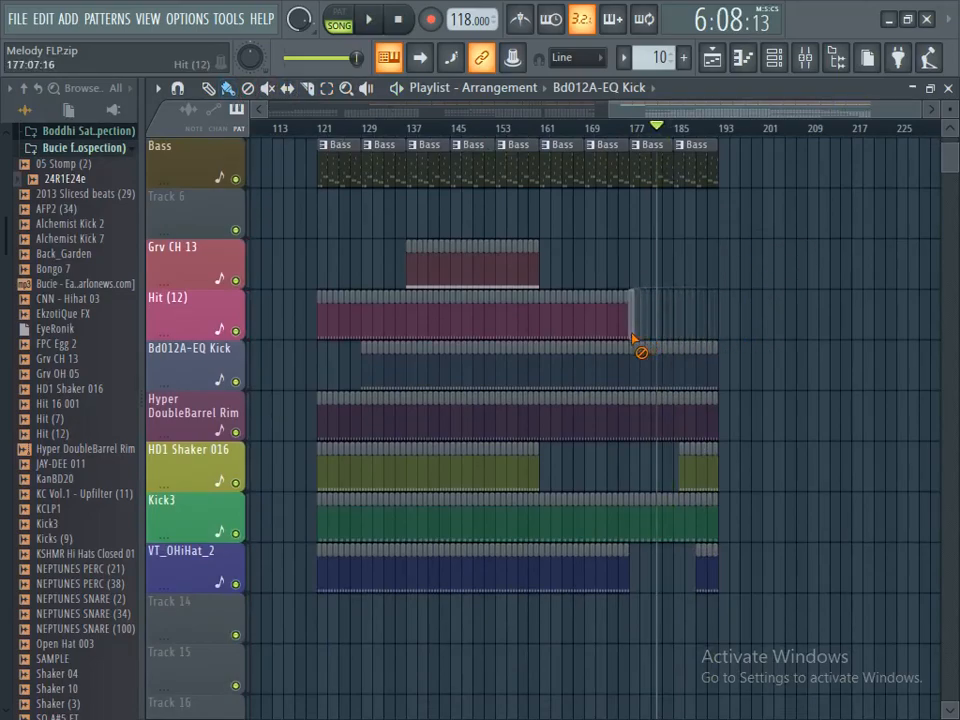
left_click_drag(716, 372, 733, 394)
key("space")
key("space")
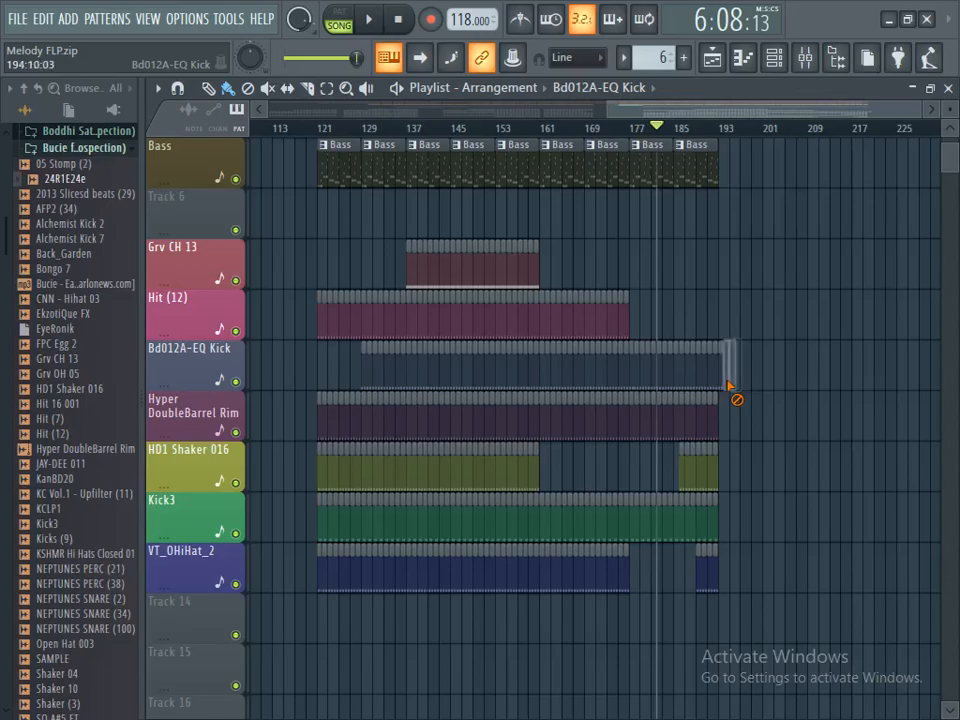
right_click(707, 570)
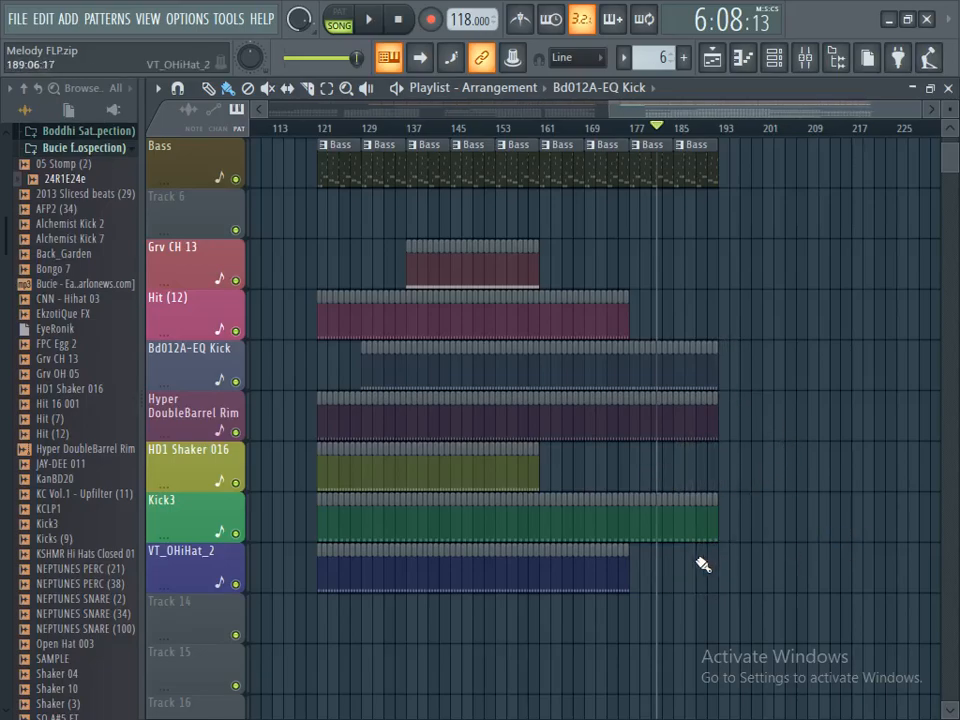
- Delete the Plucked! clips on Track 3 from bar 169 to the end and play the ending
scroll(654, 369, "up", 4)
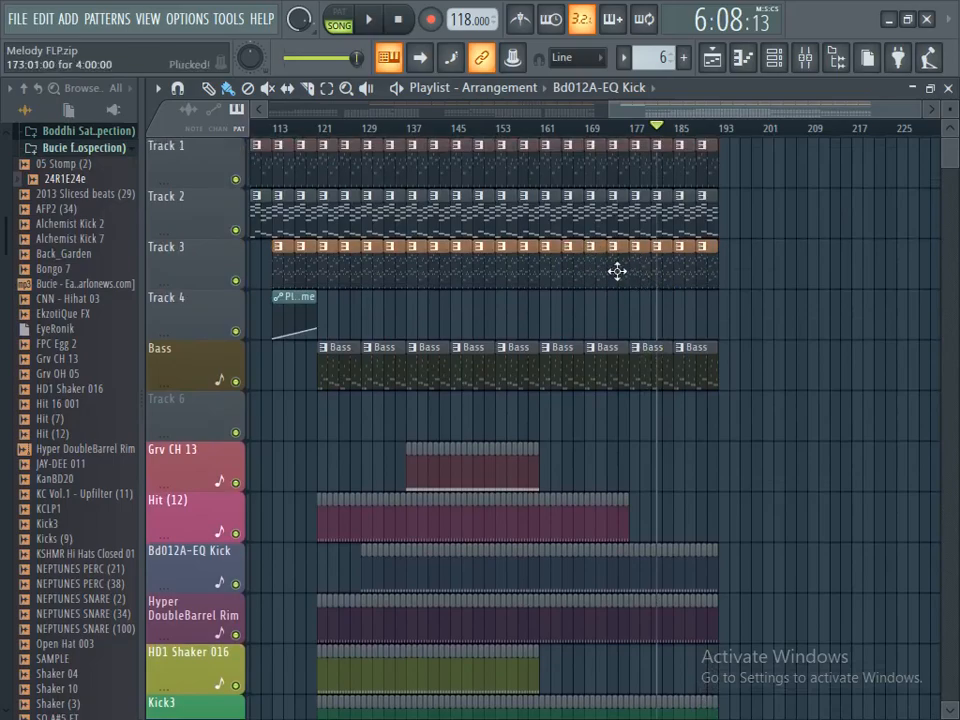
right_click(593, 273)
key("space")
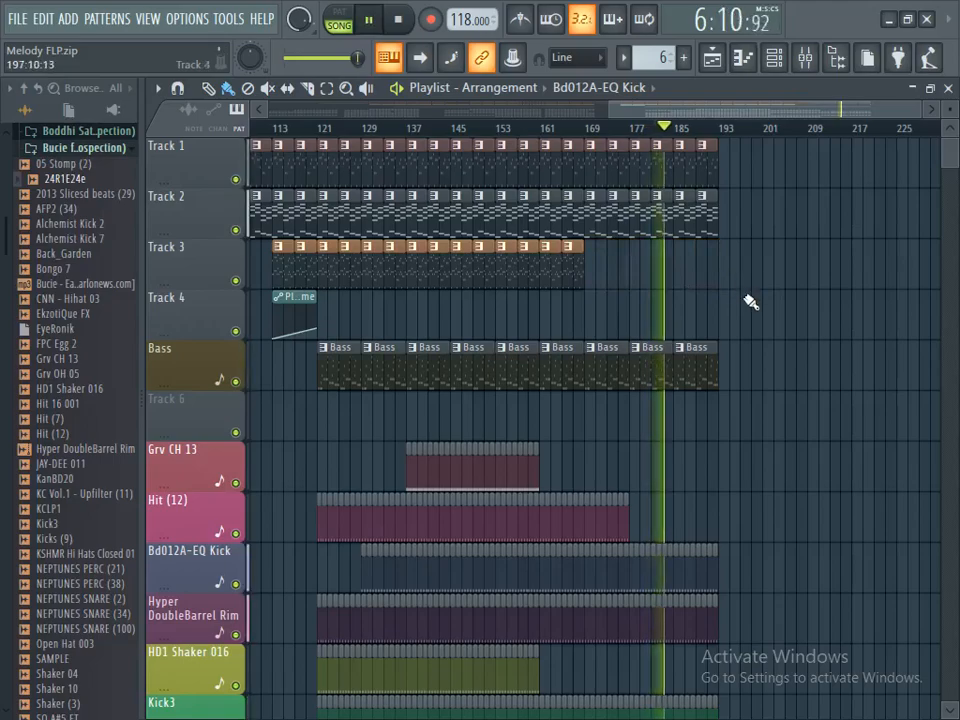
- Delete the Bd012A-EQ Kick, Hyper DoubleBarrel Rim and Kick3 clips from bar 185 to the end
scroll(752, 302, "down", 1)
scroll(750, 301, "down", 4)
scroll(750, 302, "up", 2)
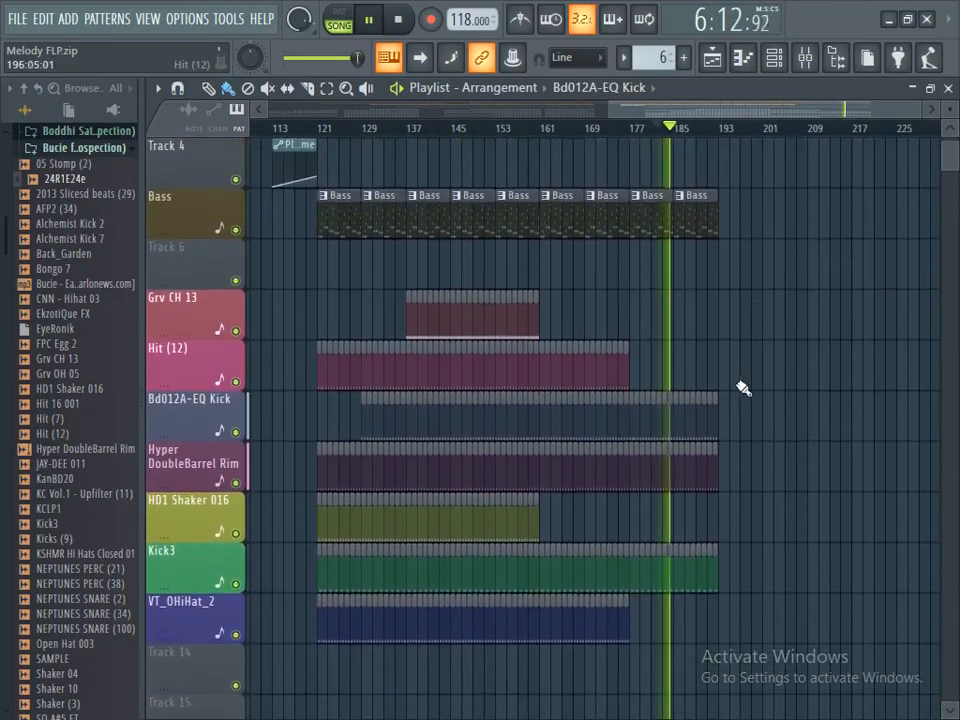
left_click_drag(709, 425, 686, 435)
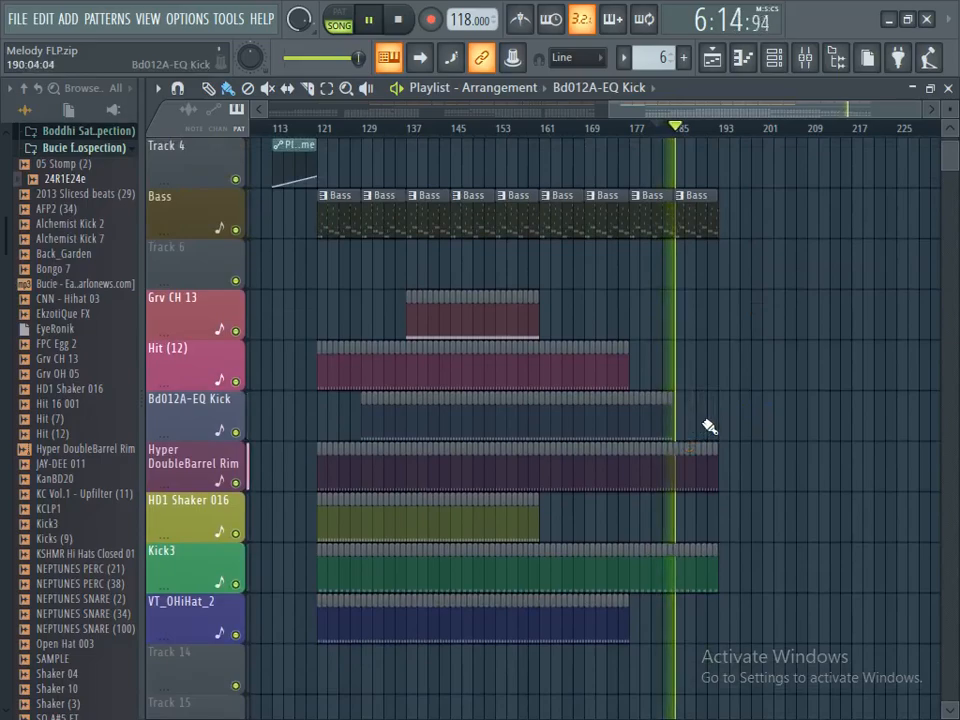
left_click_drag(716, 485, 688, 489)
left_click_drag(717, 580, 683, 590)
- Delete the last GMS and Nexus clips on Tracks 1 and 2, and shorten the last Bass clip to end at bar 189
scroll(684, 584, "up", 3)
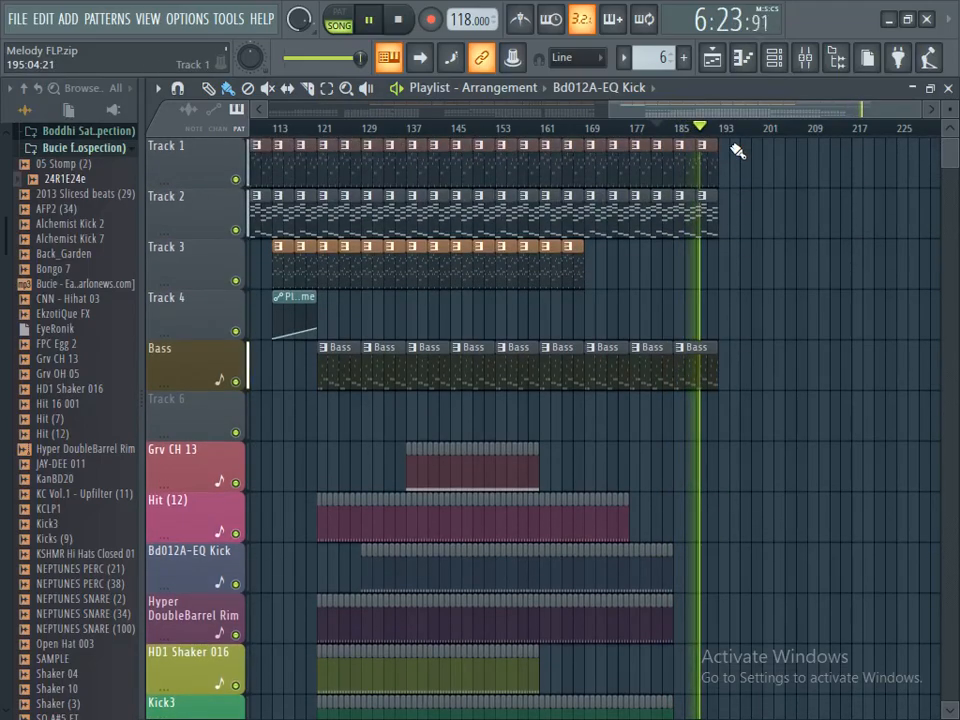
key("space")
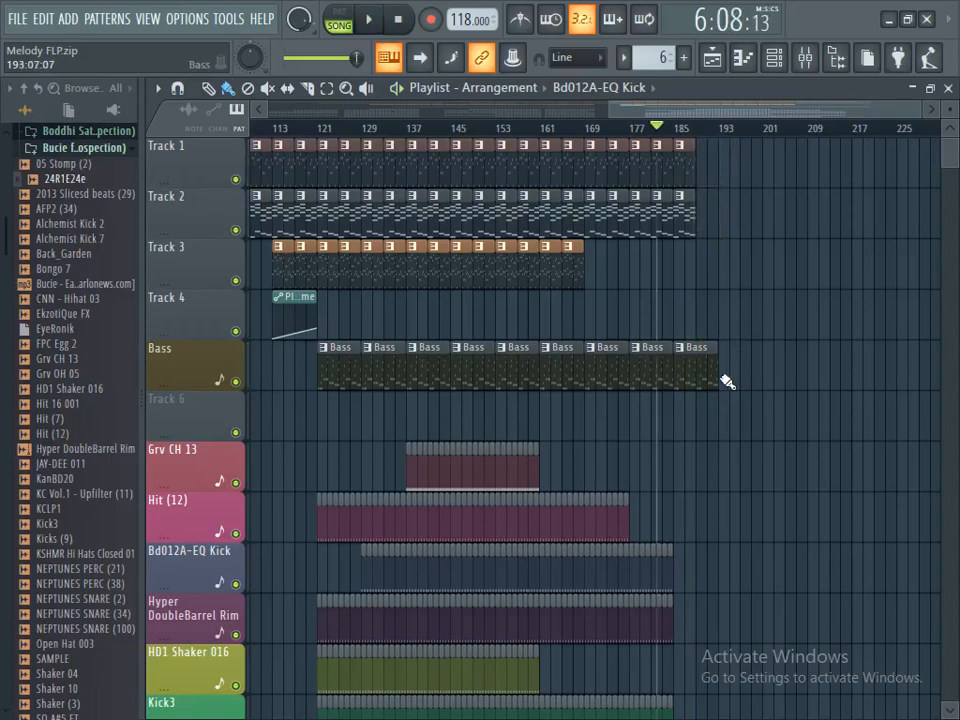
left_click_drag(720, 373, 695, 381)
- Play the trimmed ending through to bar 189, checking the drum and melody tracks, and stop playback
key("space")
scroll(695, 381, "down", 6)
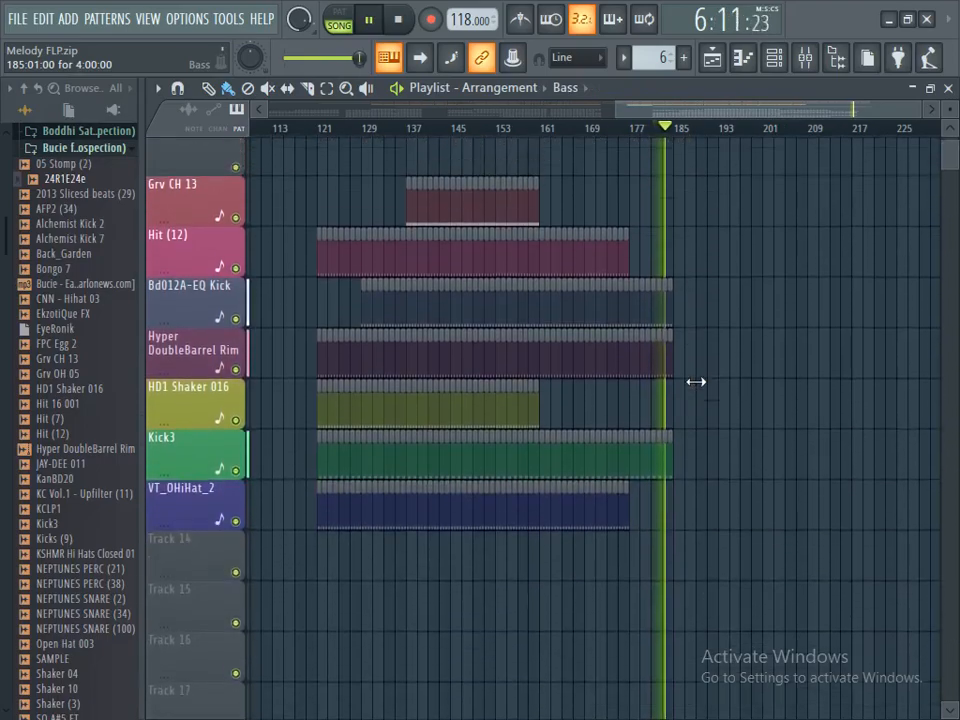
scroll(695, 381, "up", 6)
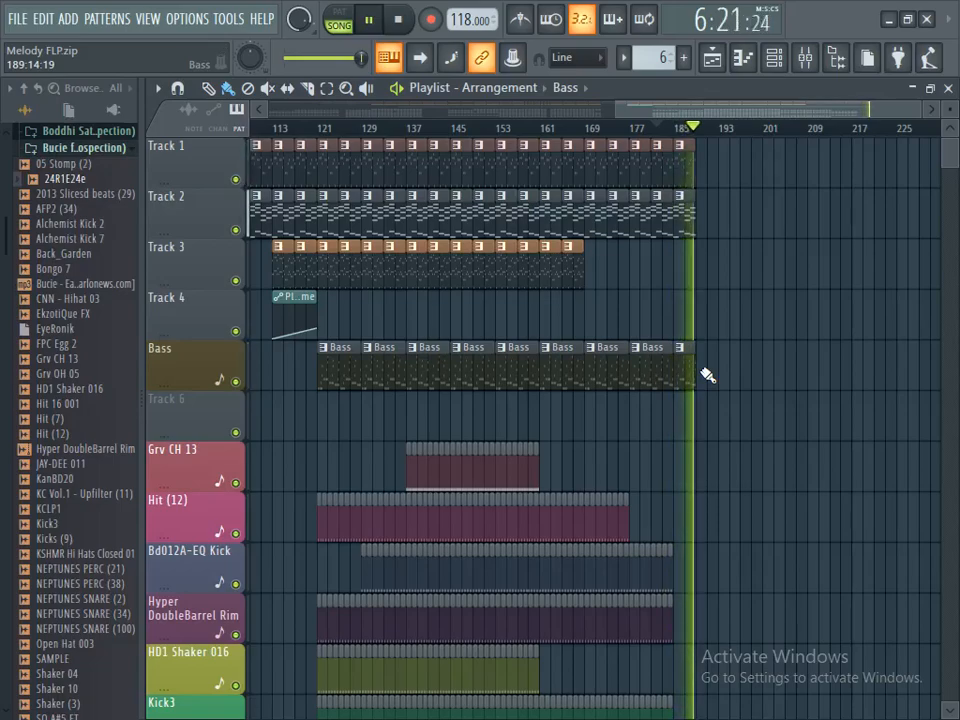
key("space")
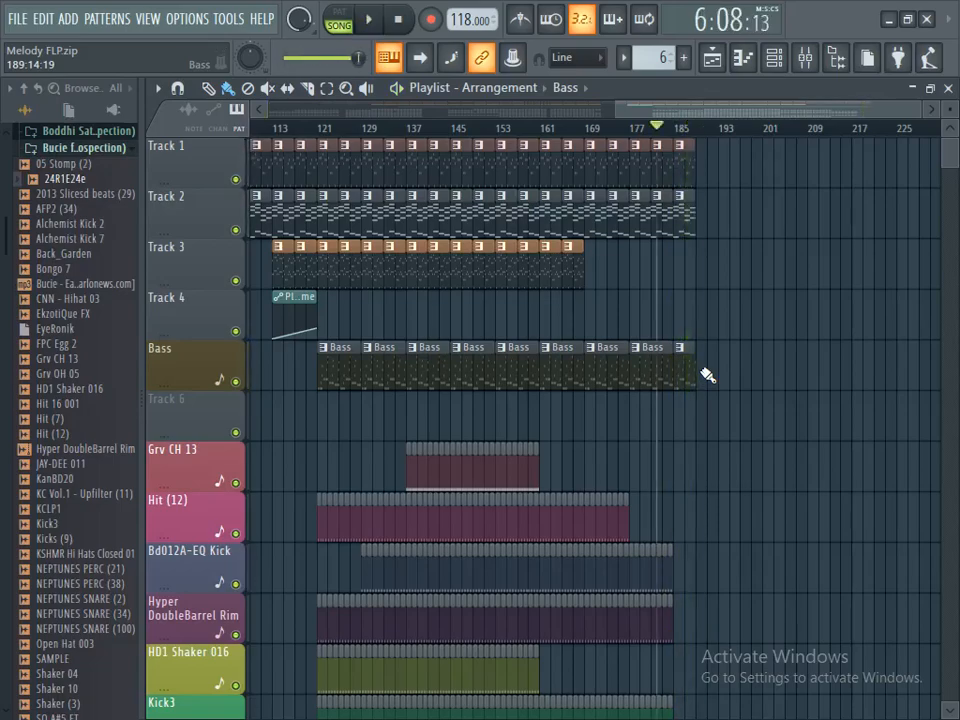
- Save the project as the zipped song file Melody FLP.zip on the Desktop, replacing the existing file
left_click_drag(764, 108, 191, 126)
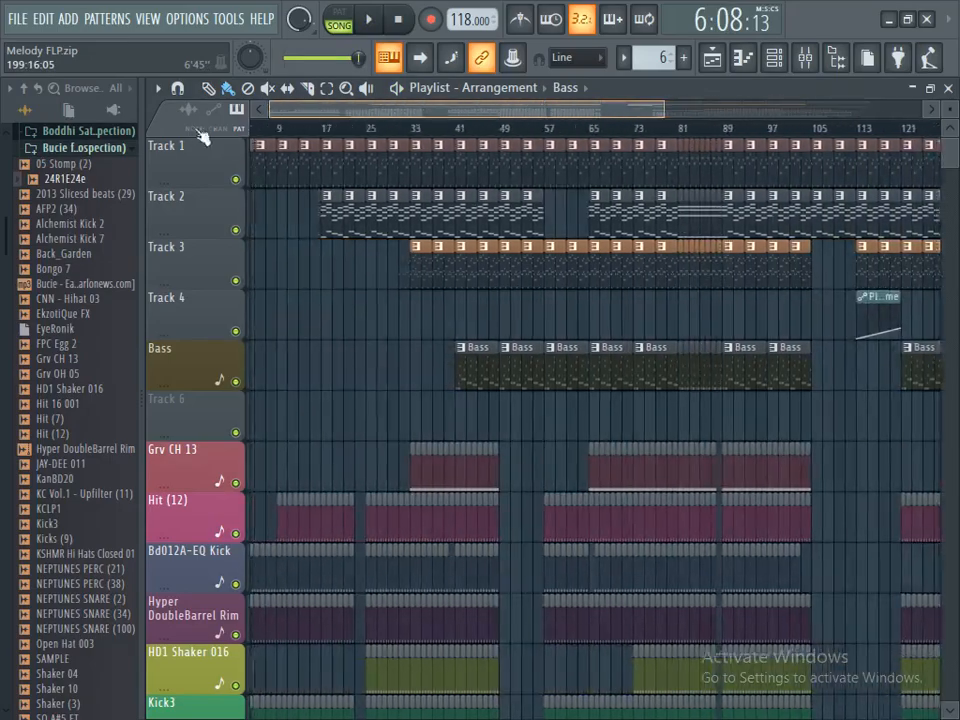
mouse_move(950, 109)
left_mouse_down()
mouse_move(950, 134)
mouse_move(950, 92)
left_mouse_up()
left_click_drag(680, 115, 525, 117)
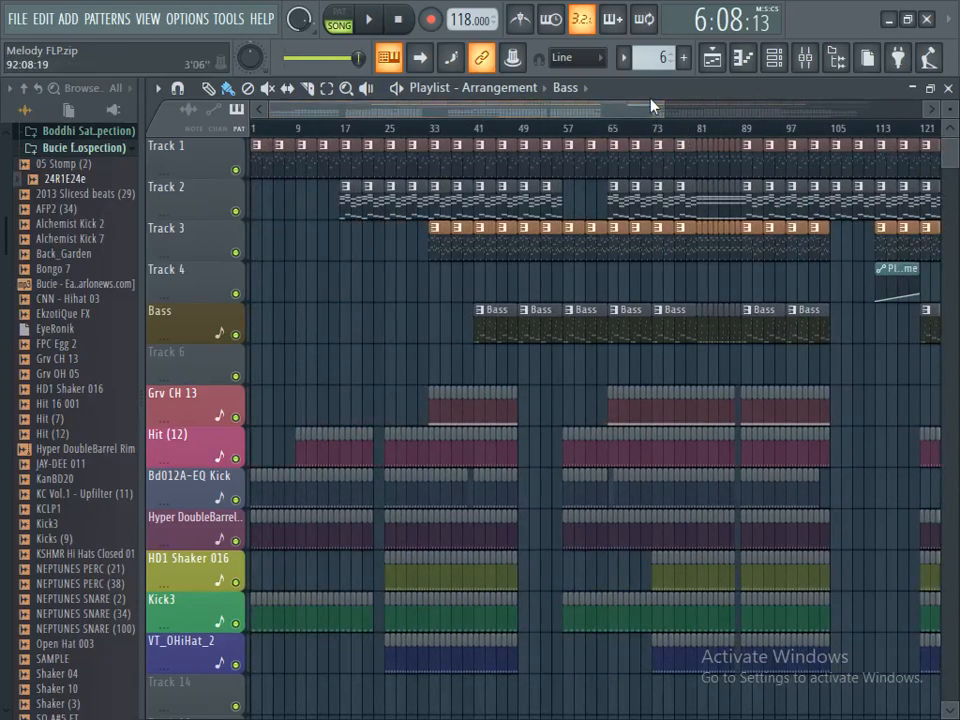
left_click(18, 20)
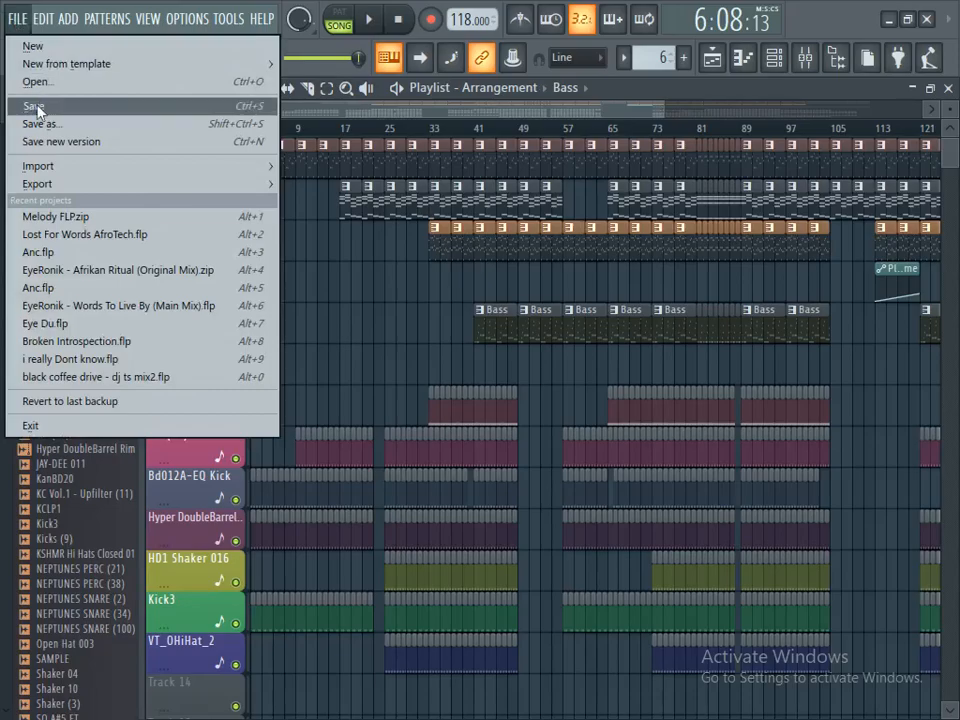
left_click(35, 104)
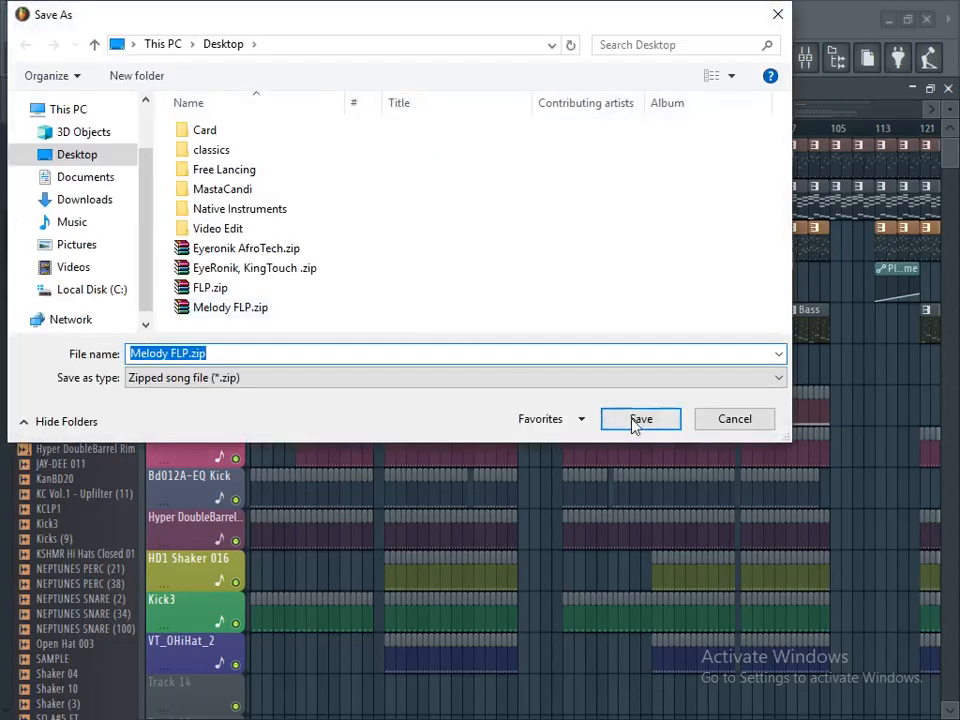
left_click(636, 421)
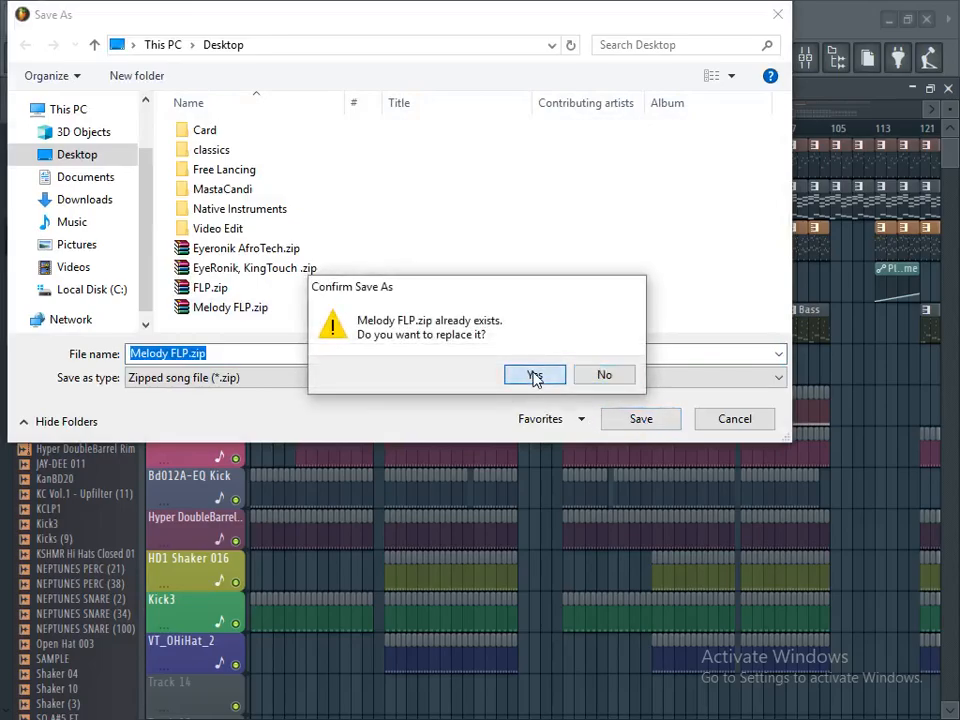
left_click(535, 377)
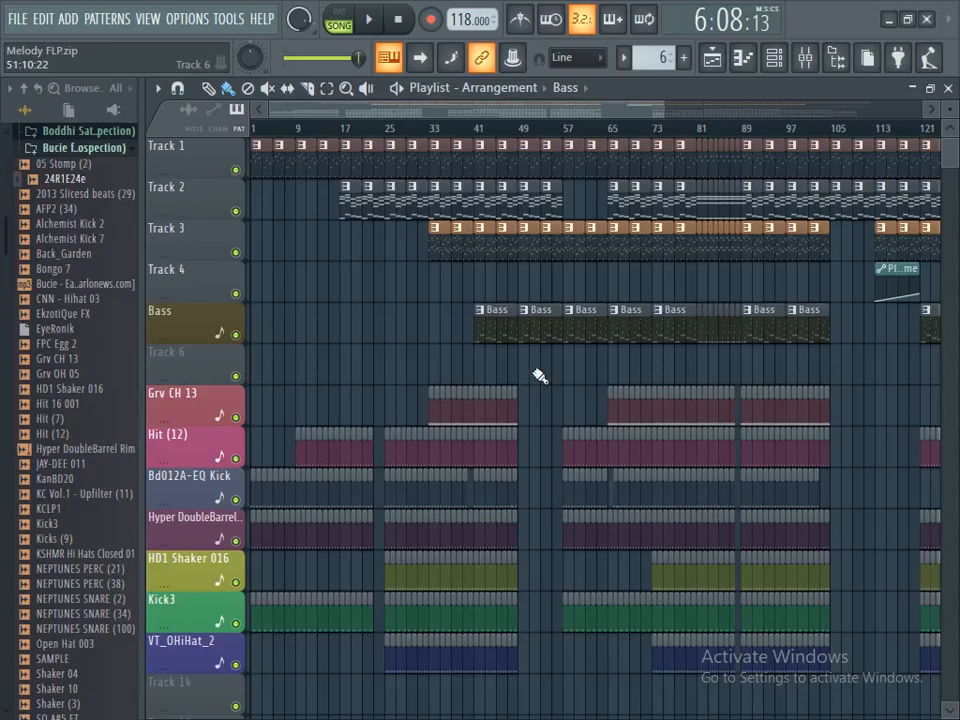
- Review the whole arrangement from bar 1 to the ending across all tracks, and switch to OBS
left_click_drag(659, 104, 891, 131)
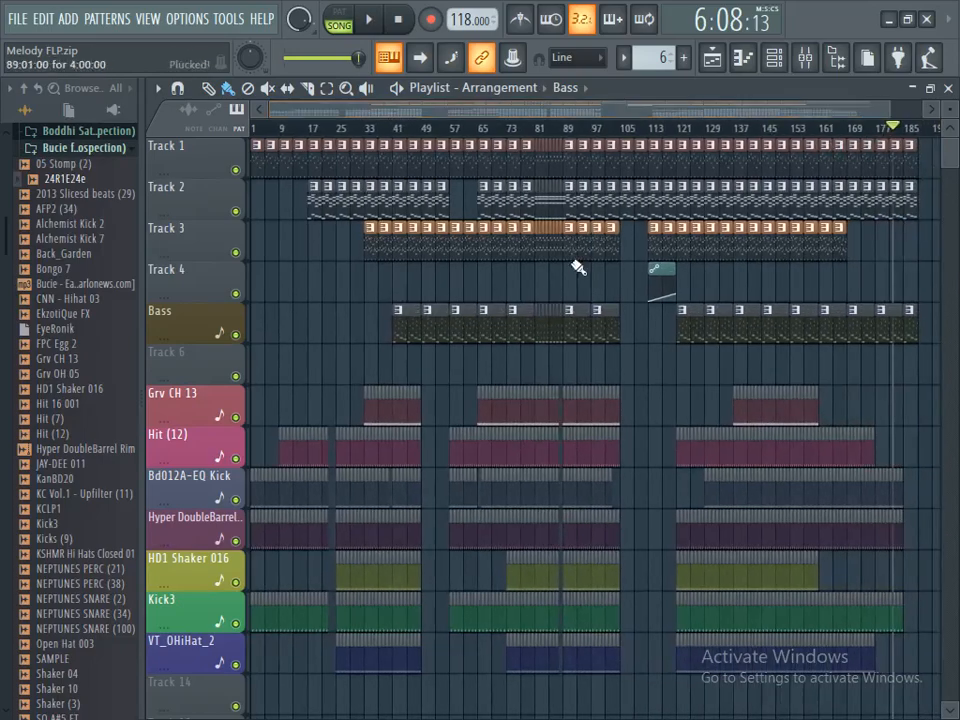
scroll(589, 343, "down", 4)
scroll(589, 343, "up", 4)
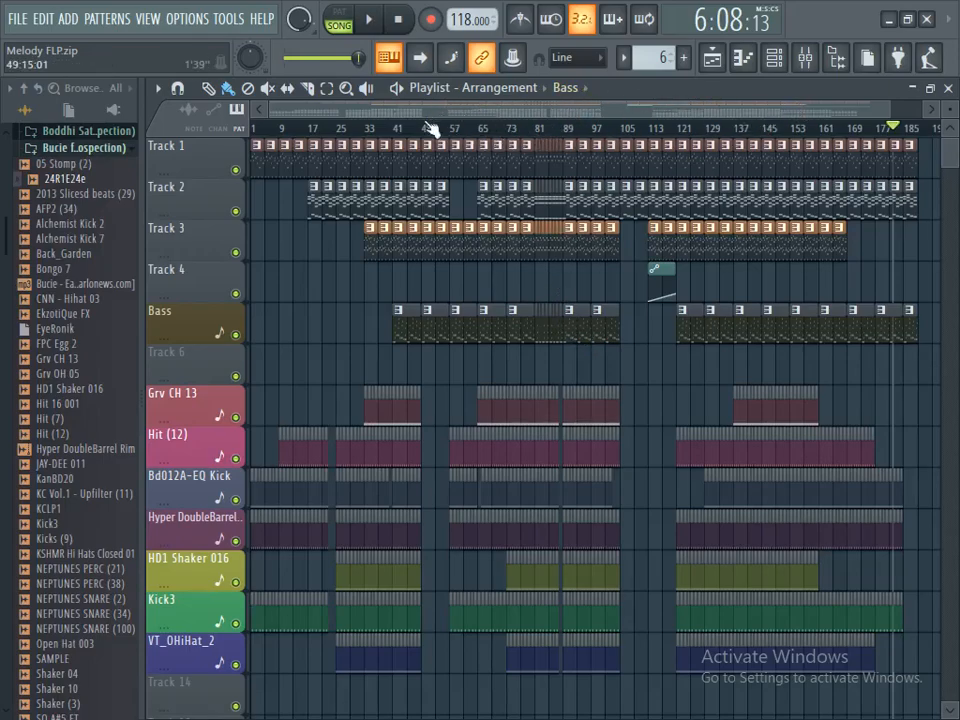
left_click(888, 19)
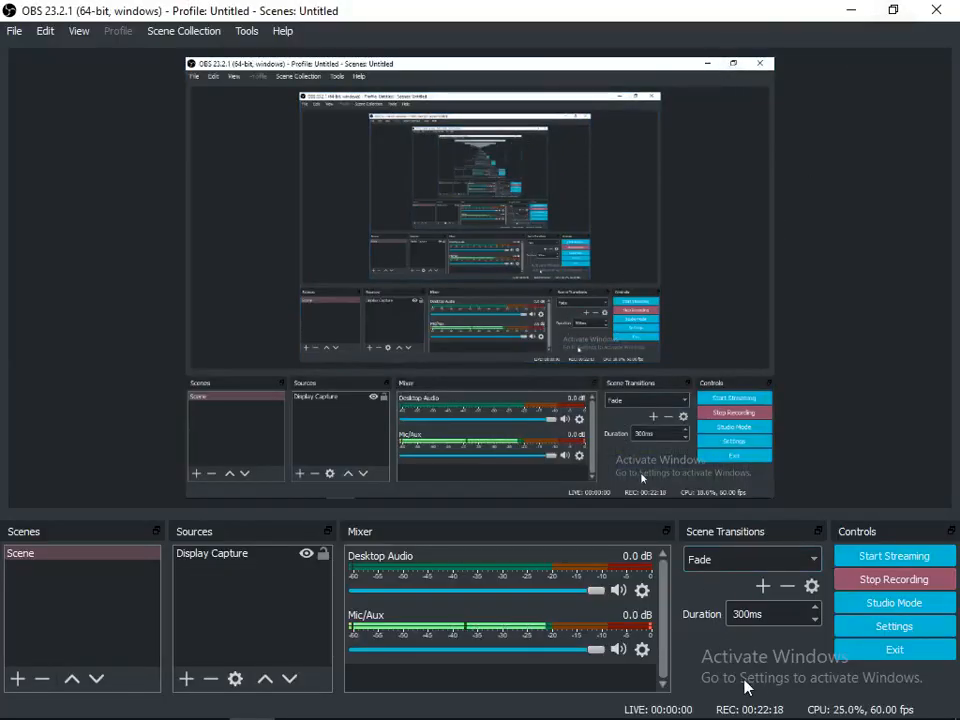